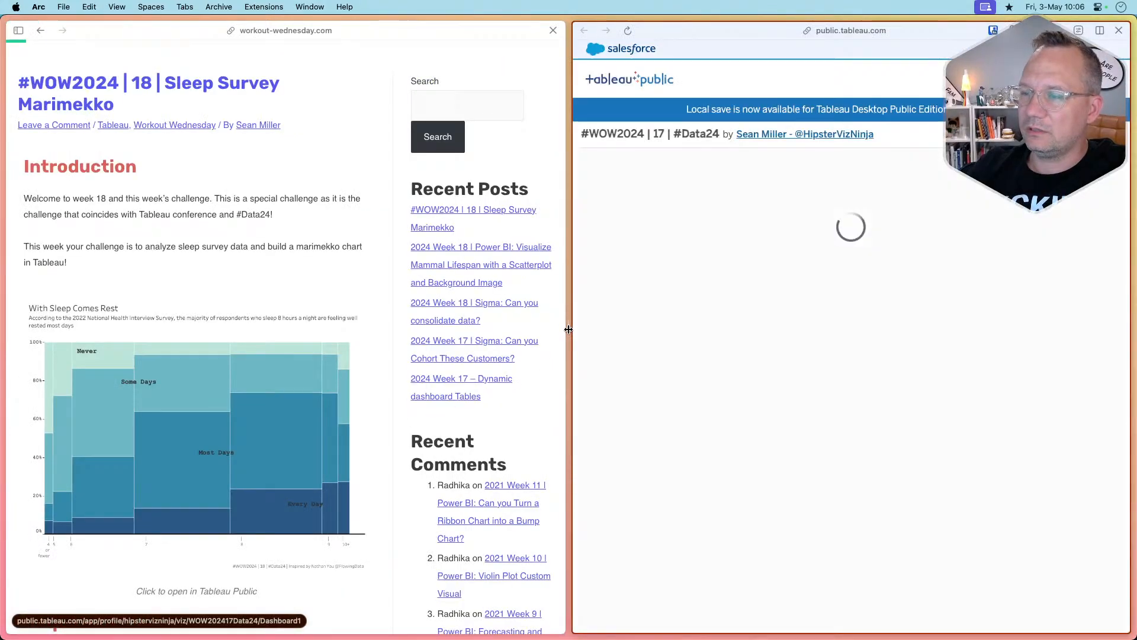
Widen the Tableau Public pane beside the challenge page and examine the reference Marimekko chart.
left_click_drag(569, 329, 339, 330)
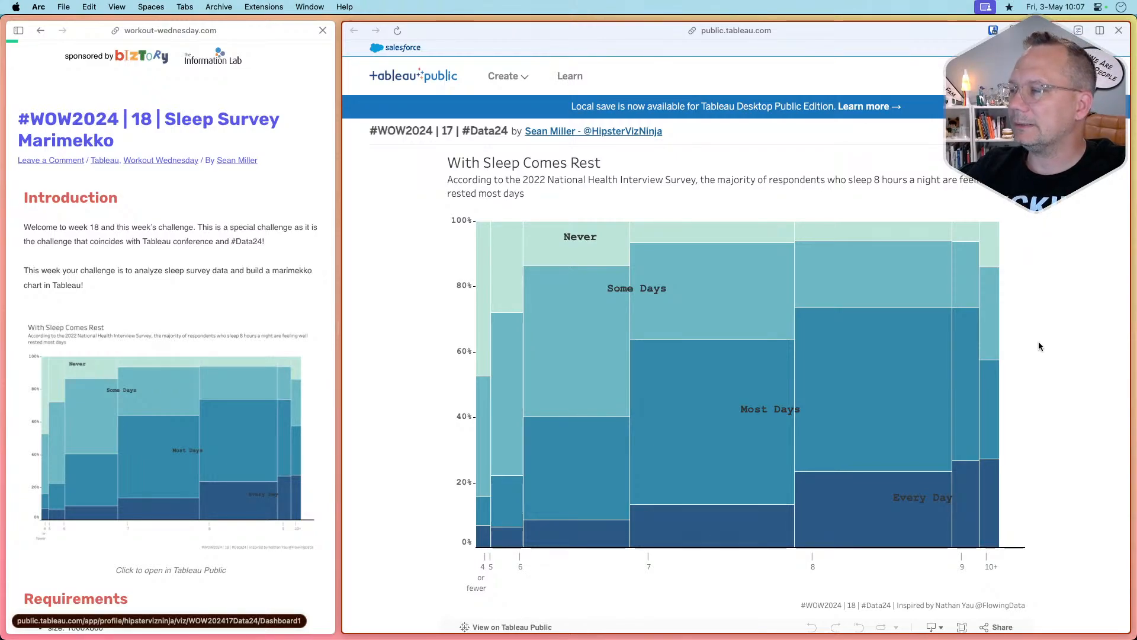
scroll(1039, 342, "down", 2)
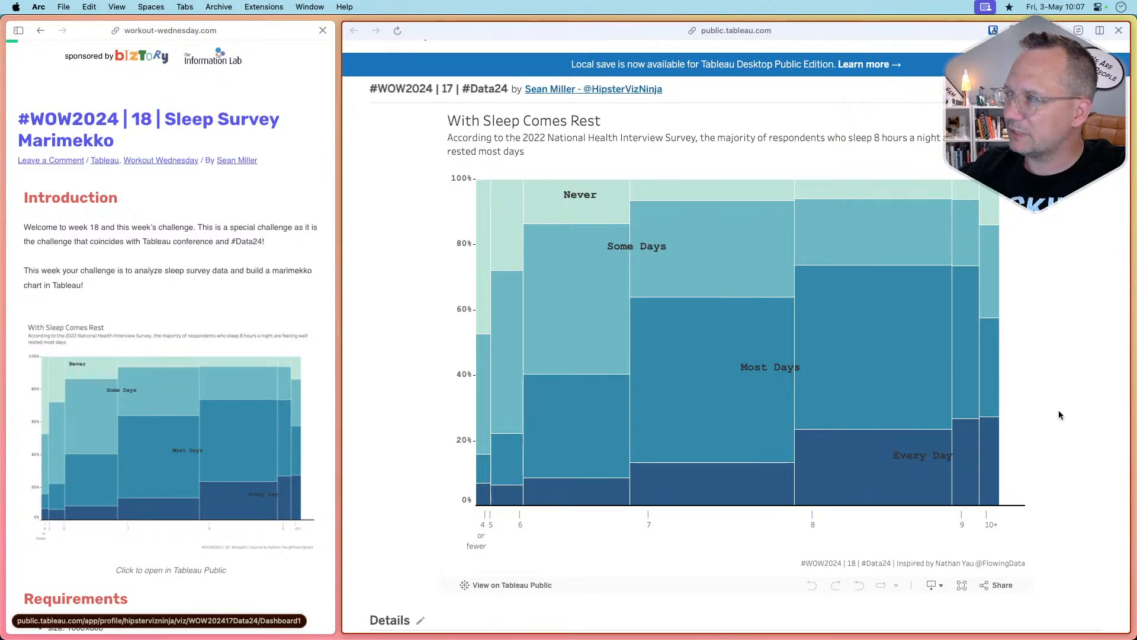
scroll(1059, 414, "up", 1)
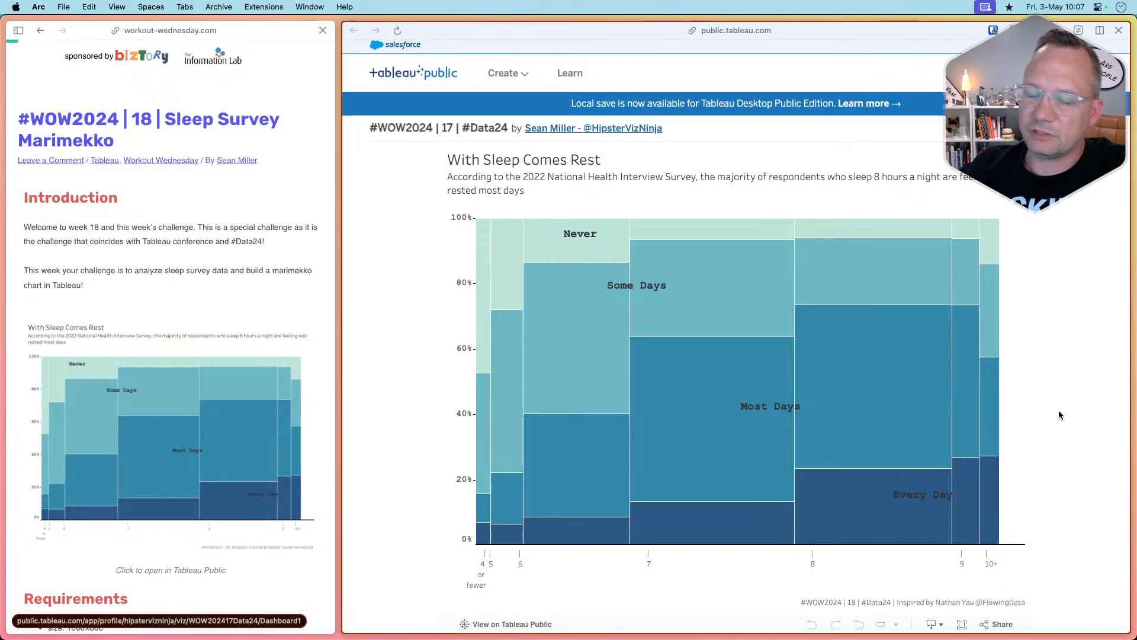
Switch to the Tableau Public desktop app and review the Sleep Survey.csv data preview.
key("super+Tab")
key("super+Tab")
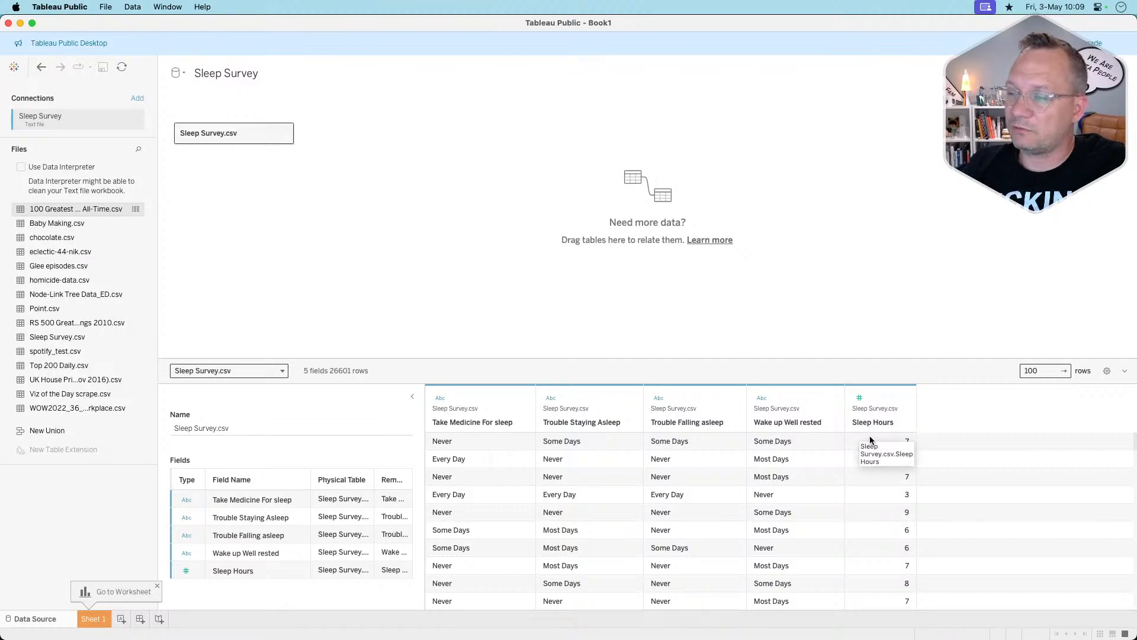
scroll(585, 507, "down", 10)
scroll(585, 507, "up", 10)
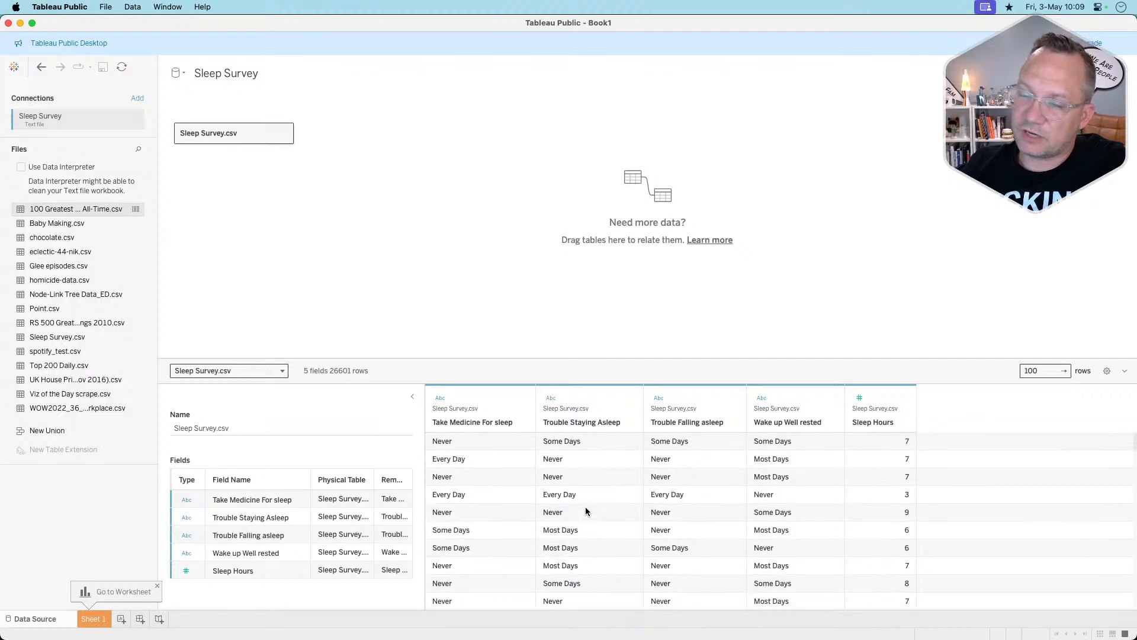
On Sheet 1, hide the Show Me chart suggestions and convert Sleep Hours from a measure to a dimension.
left_click(95, 619)
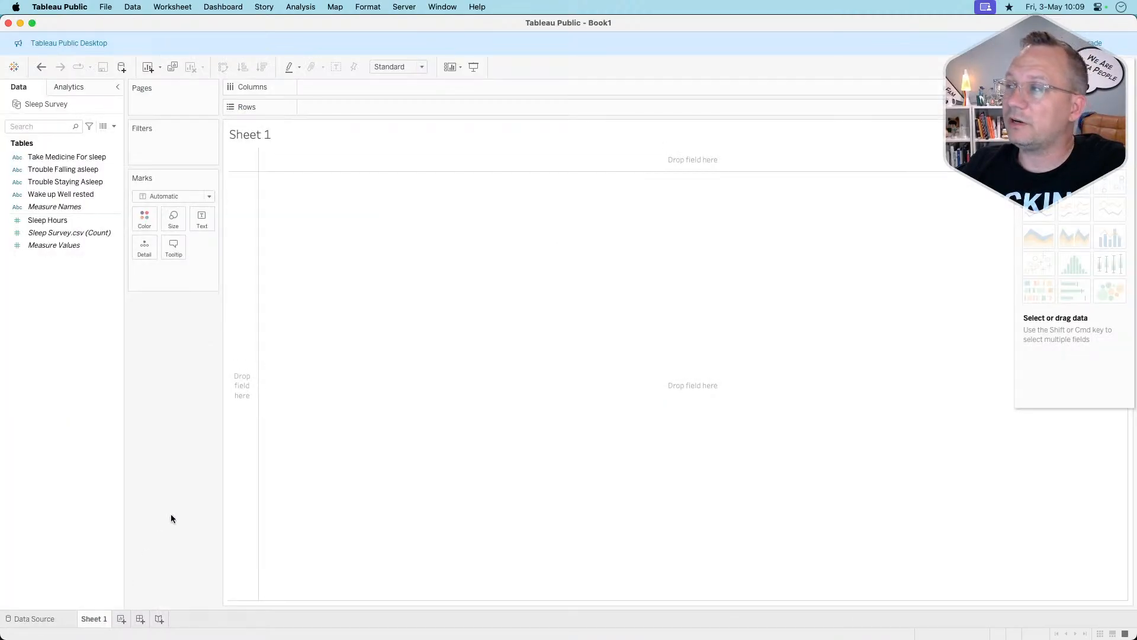
left_click(1107, 67)
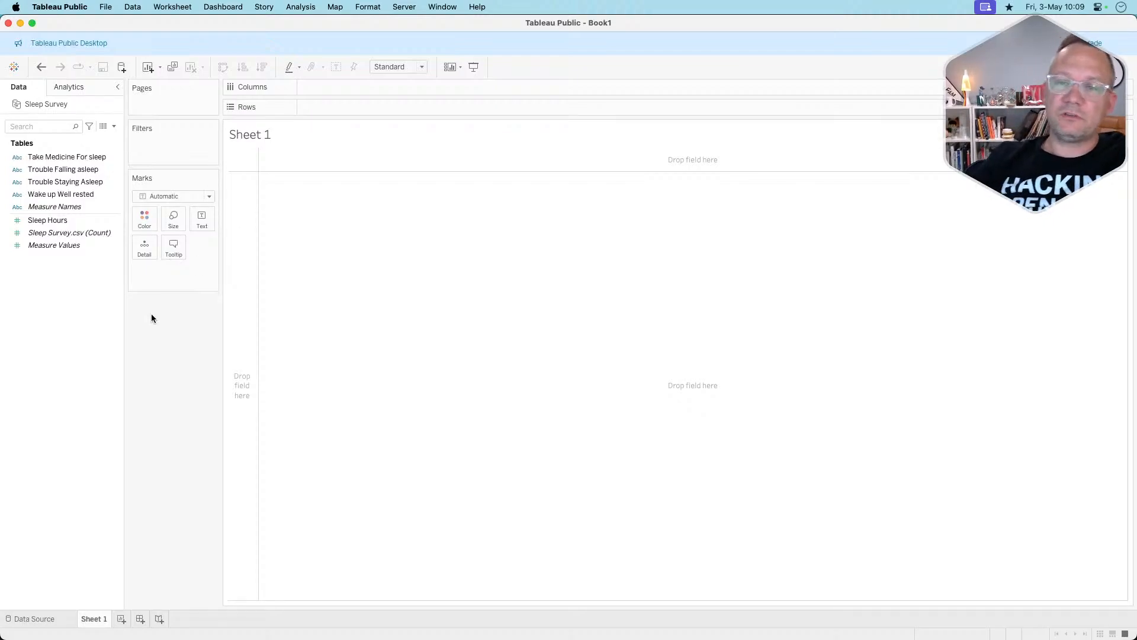
left_click(42, 224)
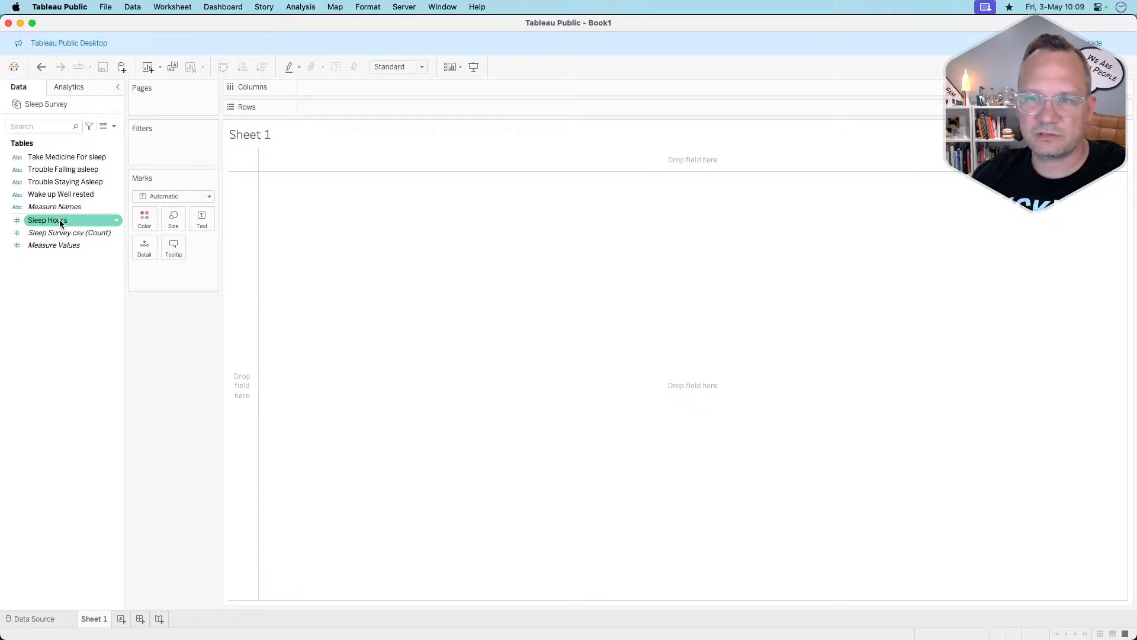
left_click_drag(60, 223, 61, 186)
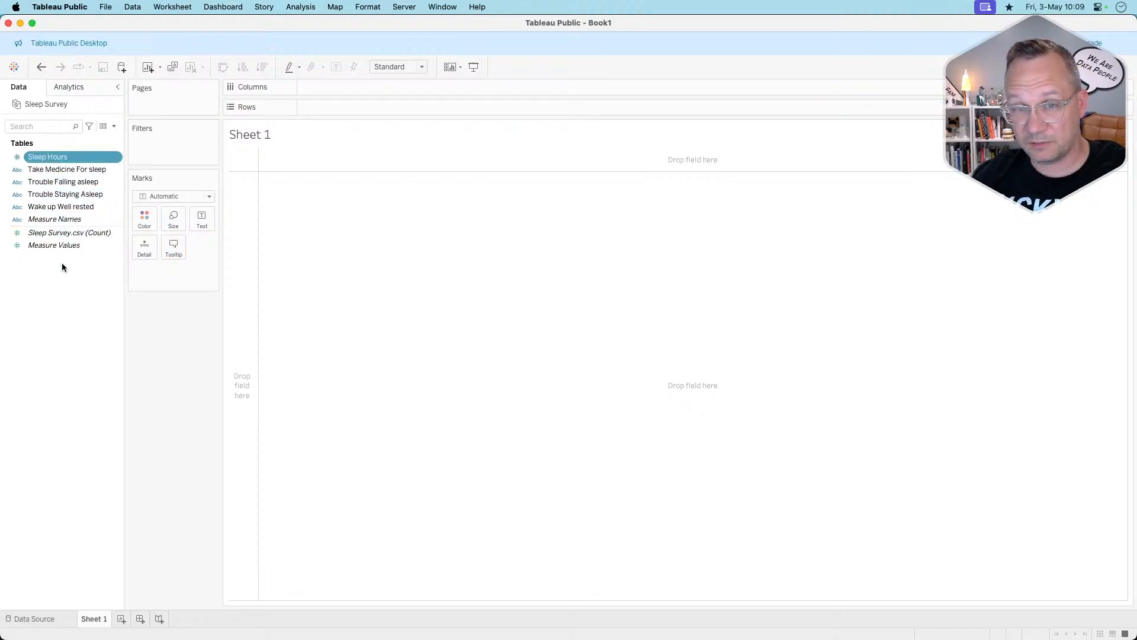
Review the description of the Sleep Hours field, including its full list of domain members.
right_click(62, 157)
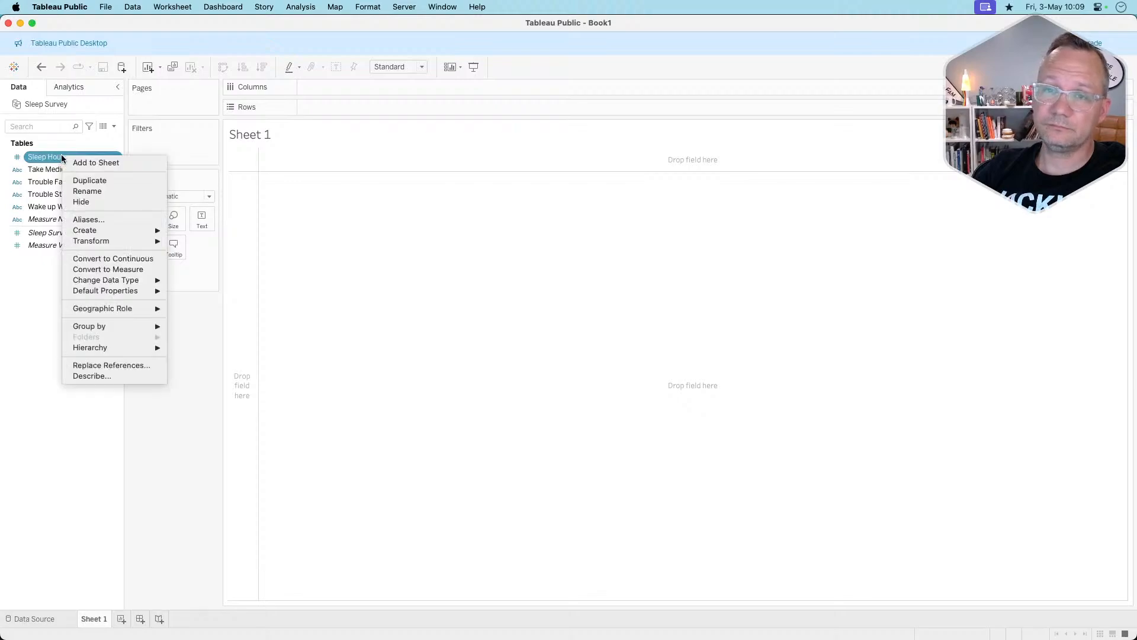
left_click(94, 374)
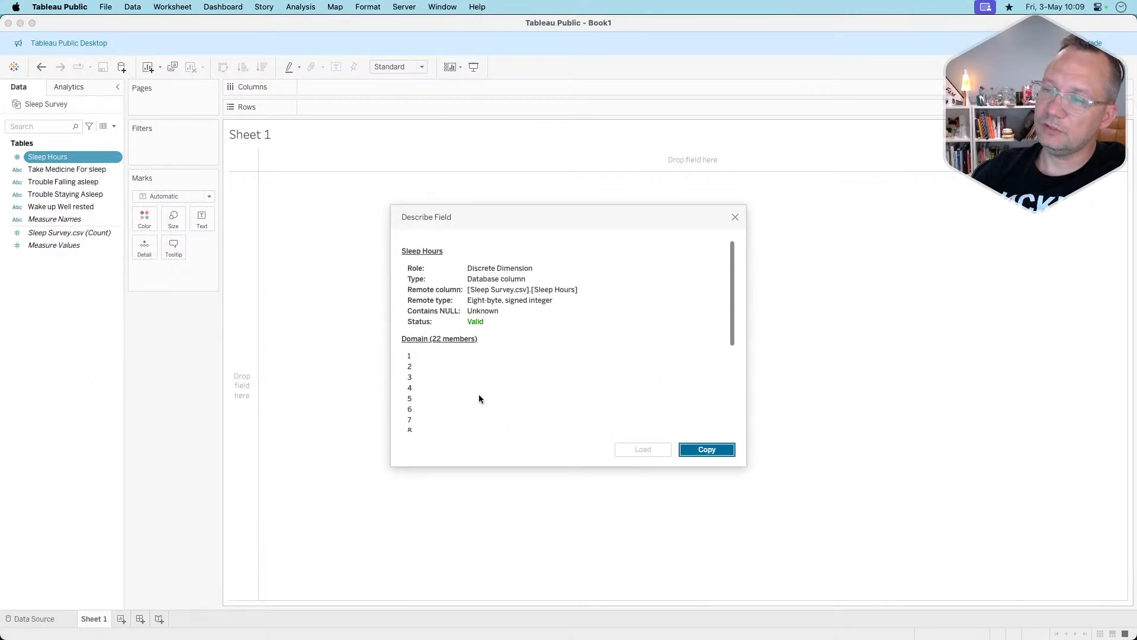
scroll(479, 393, "down", 5)
scroll(423, 407, "up", 3)
scroll(423, 403, "up", 3)
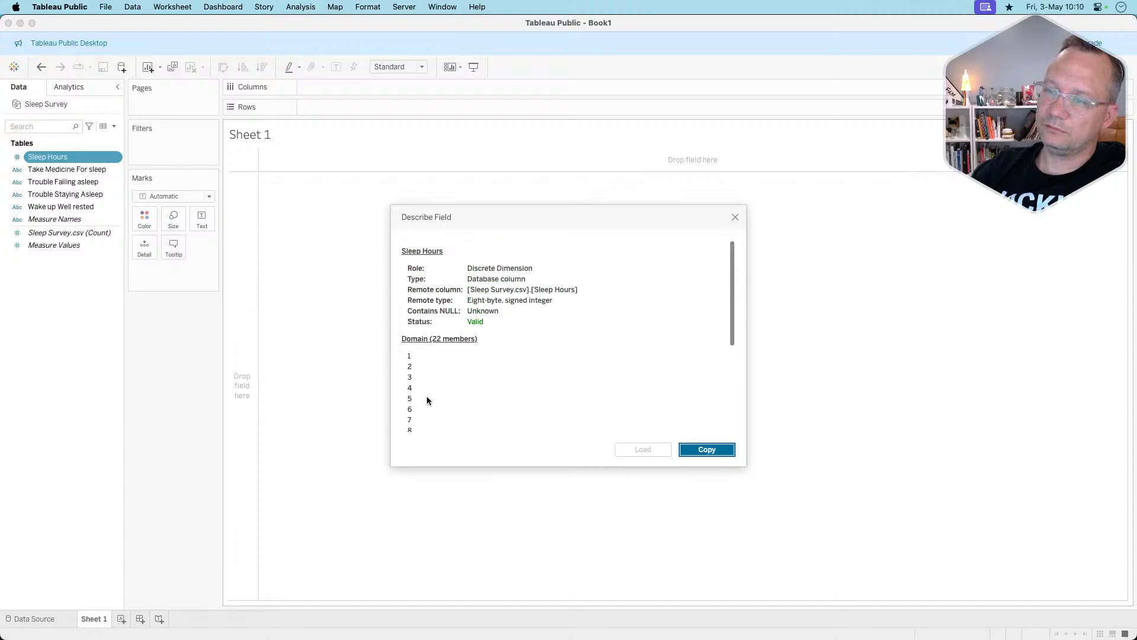
scroll(427, 396, "down", 8)
scroll(433, 403, "up", 8)
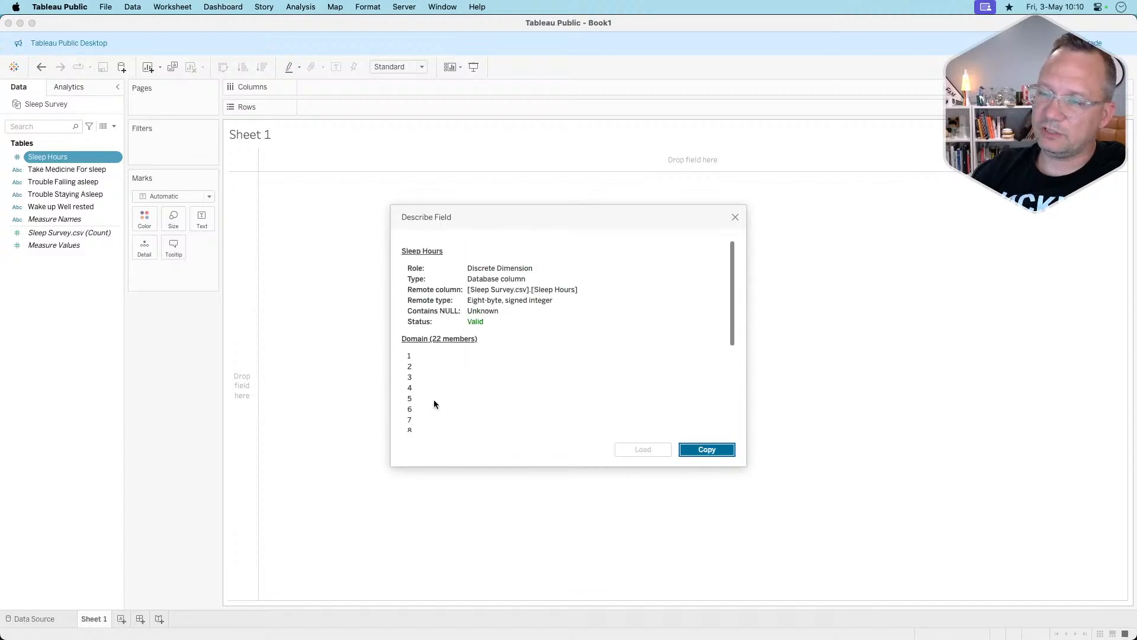
left_click(735, 216)
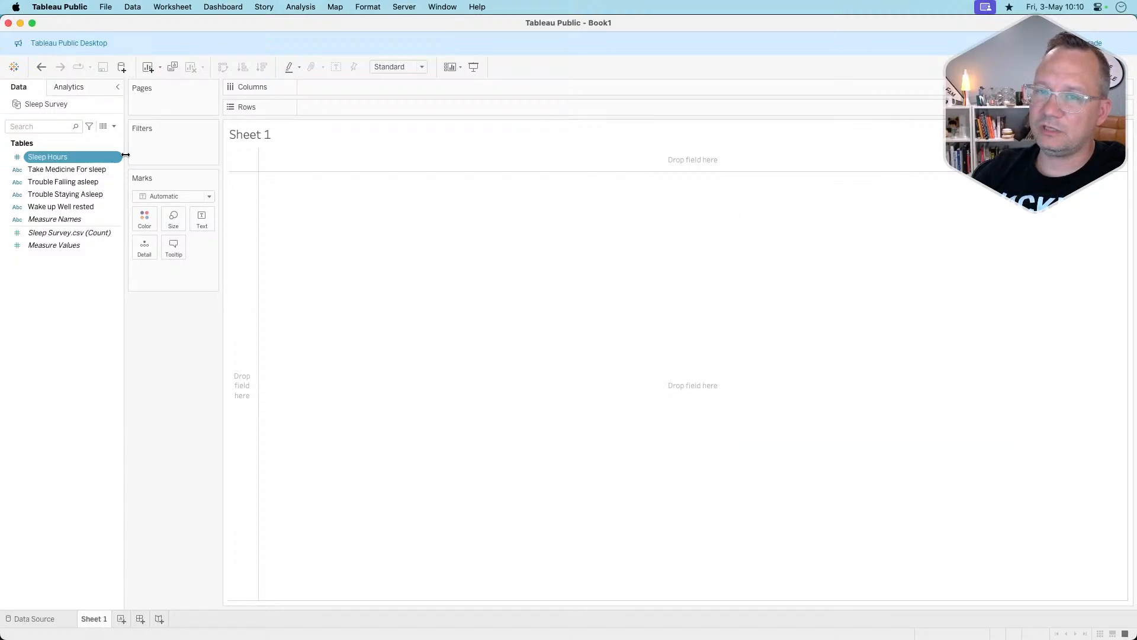
Start a new group field based on Sleep Hours and name it Sleep Bin.
right_click(63, 157)
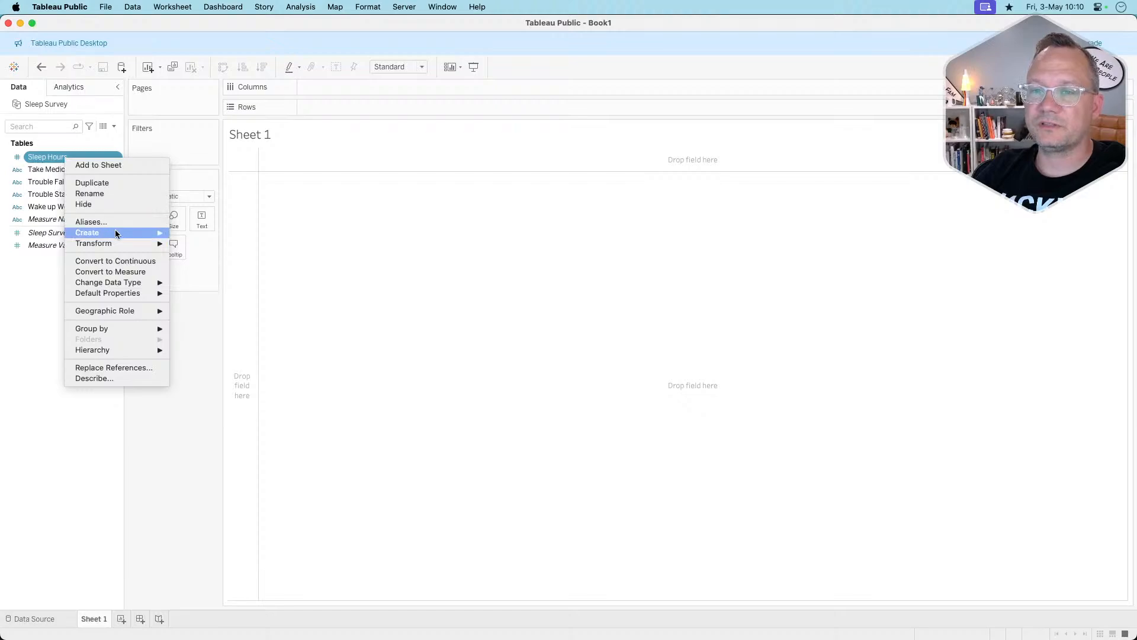
mouse_move(115, 232)
left_click(223, 241)
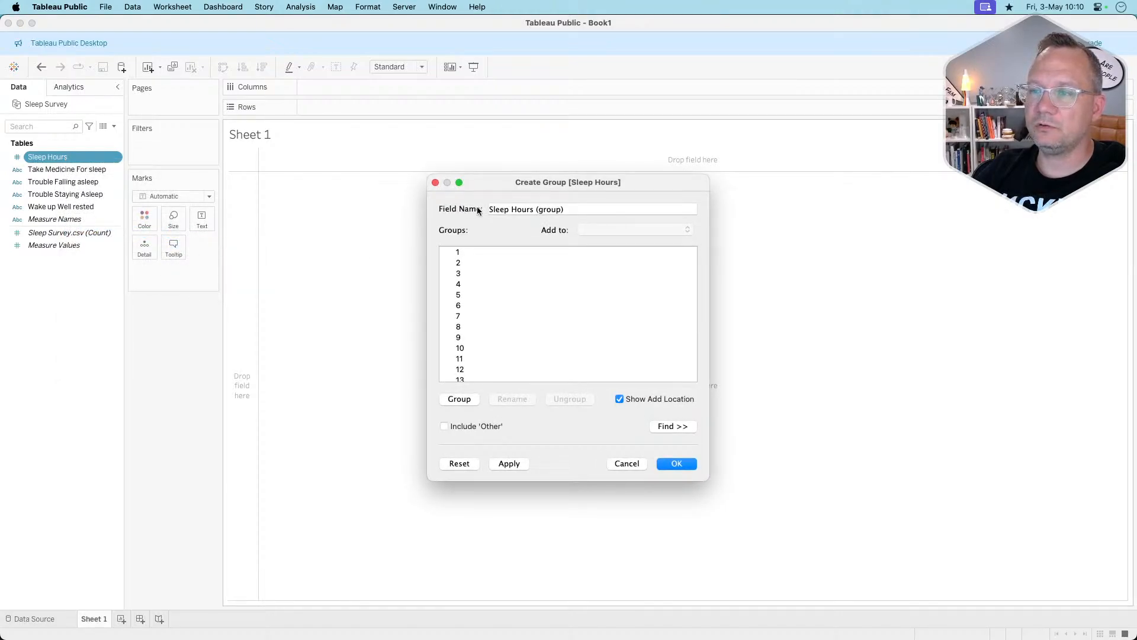
left_click(526, 208)
triple_click(526, 207)
type("Sleep Bin")
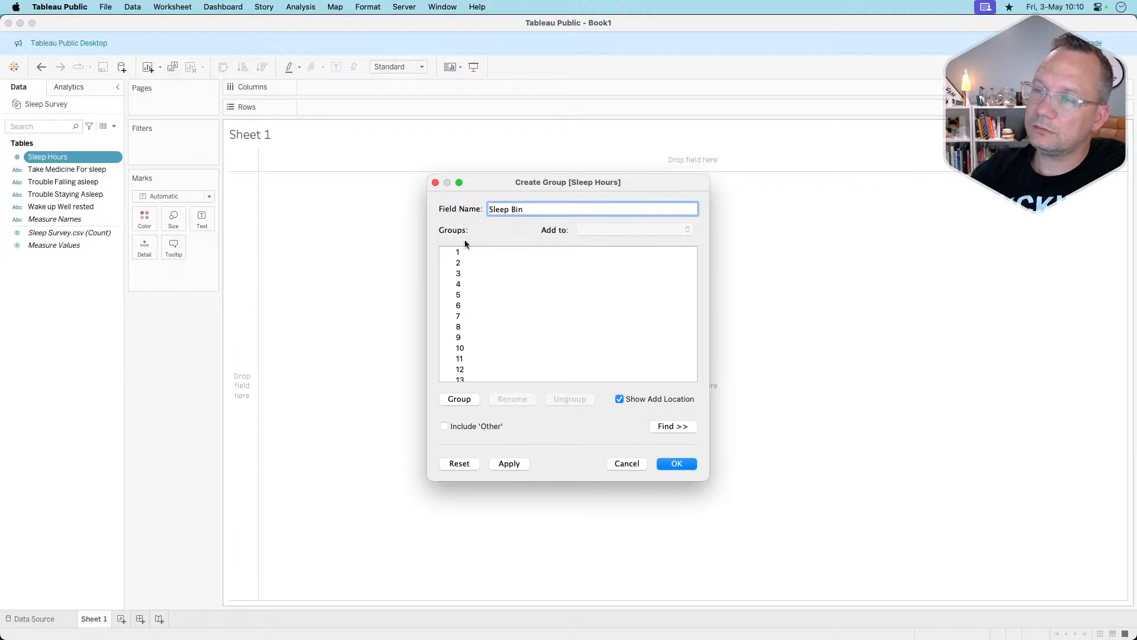
Combine the Sleep Hours values 1 through 4 into one group.
left_click(458, 253)
left_click(470, 286, "shift")
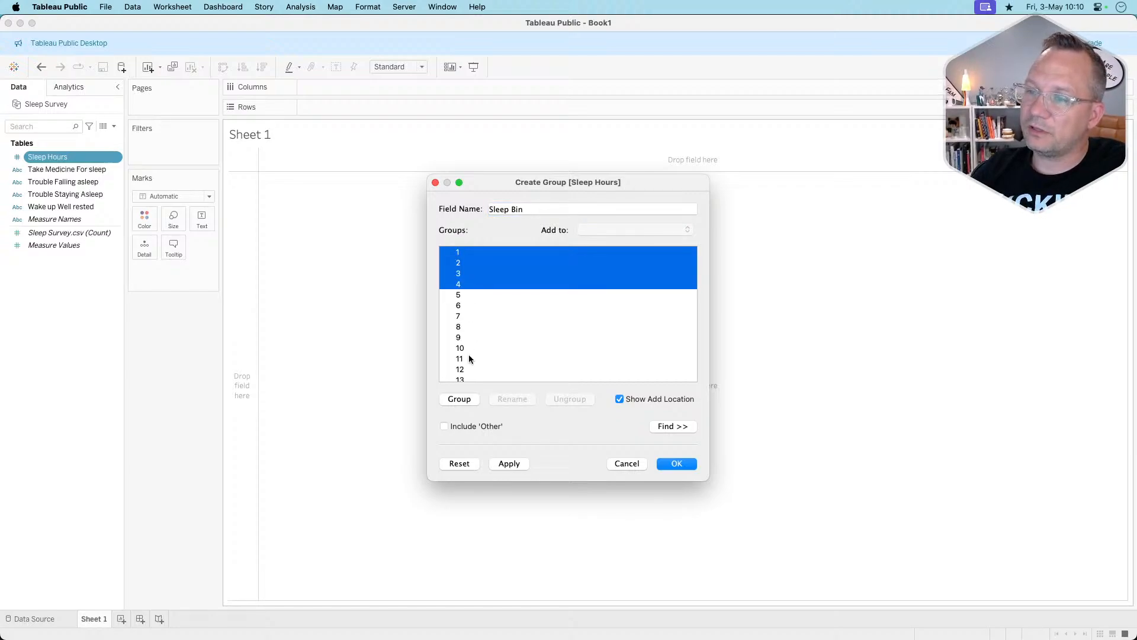
left_click(465, 399)
Combine the Sleep Hours values 10 through 24 into one group named 10+.
scroll(496, 361, "down", 5)
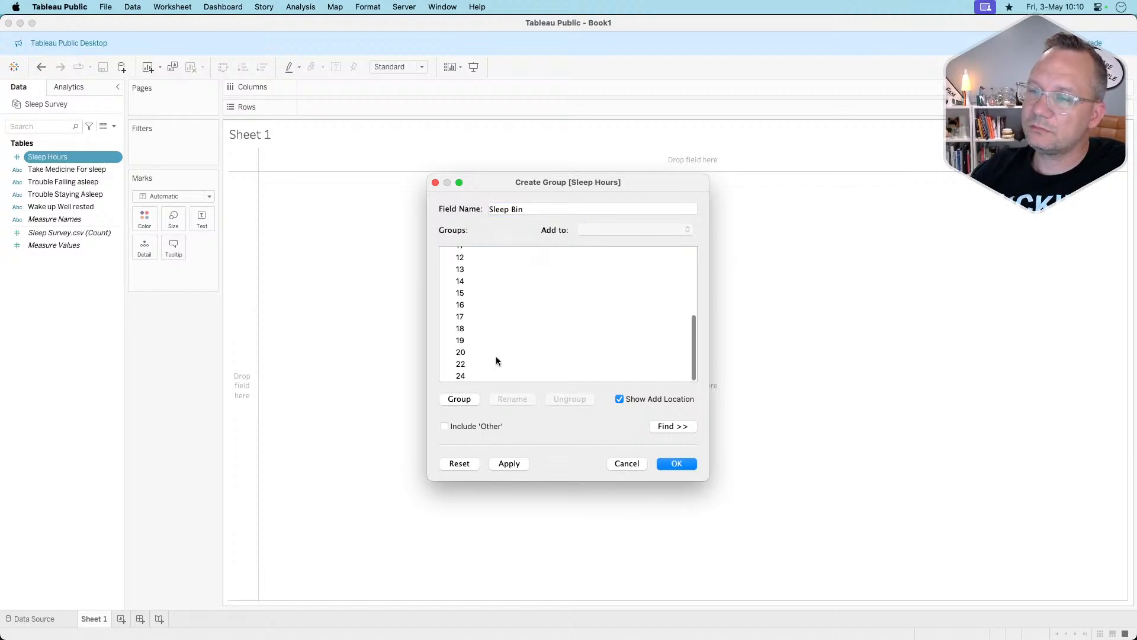
scroll(471, 315, "up", 2)
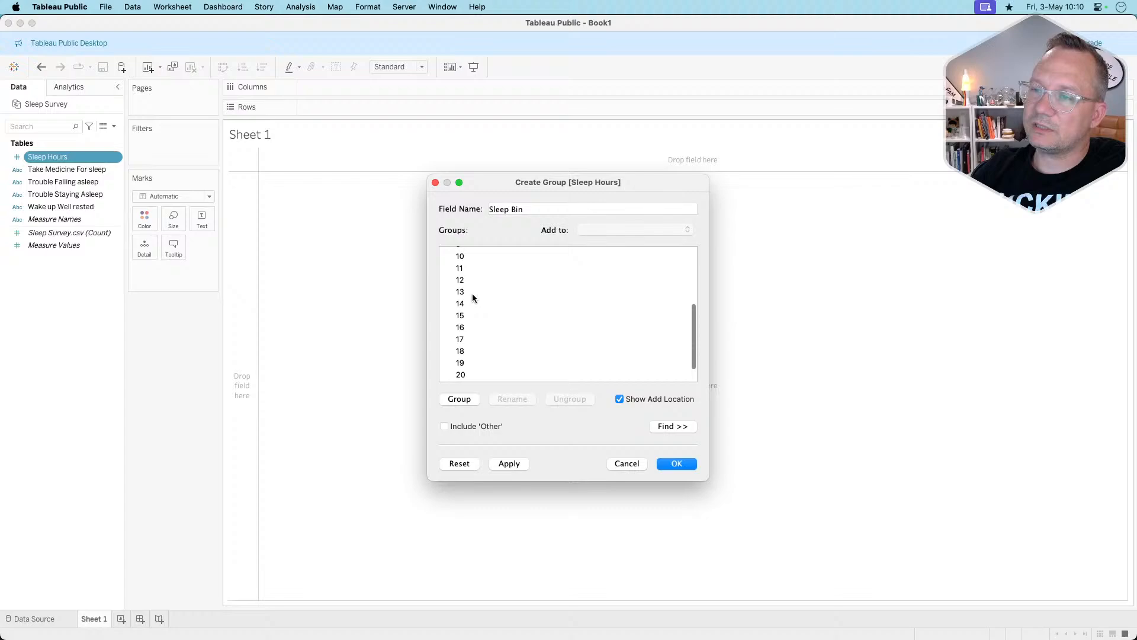
left_click(471, 258)
scroll(477, 303, "down", 2)
left_click(475, 371, "shift")
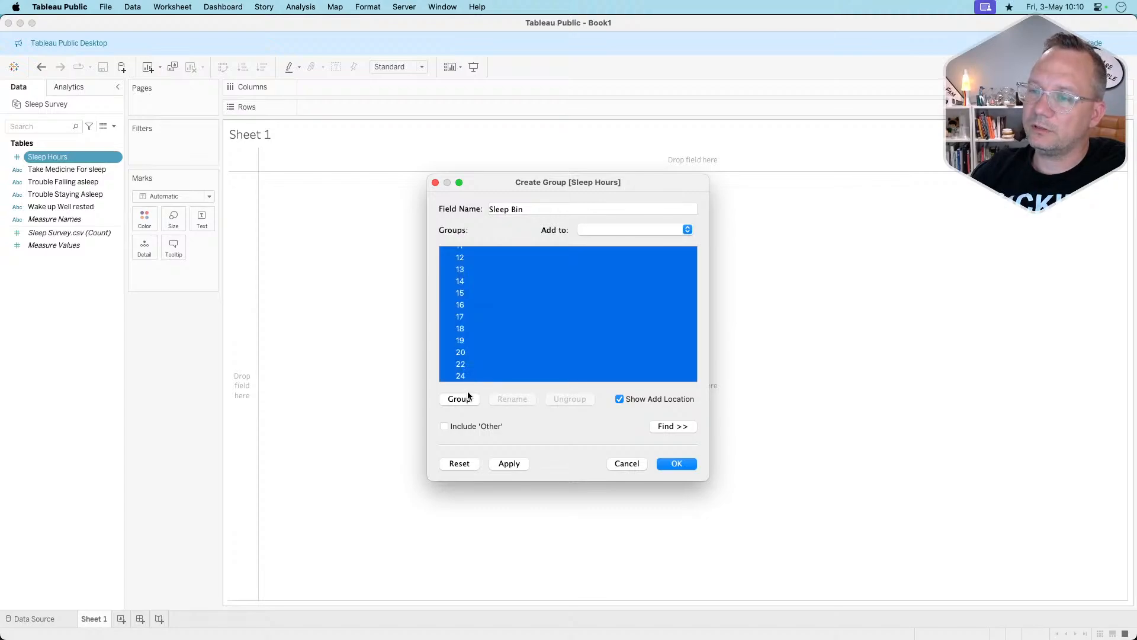
left_click(465, 399)
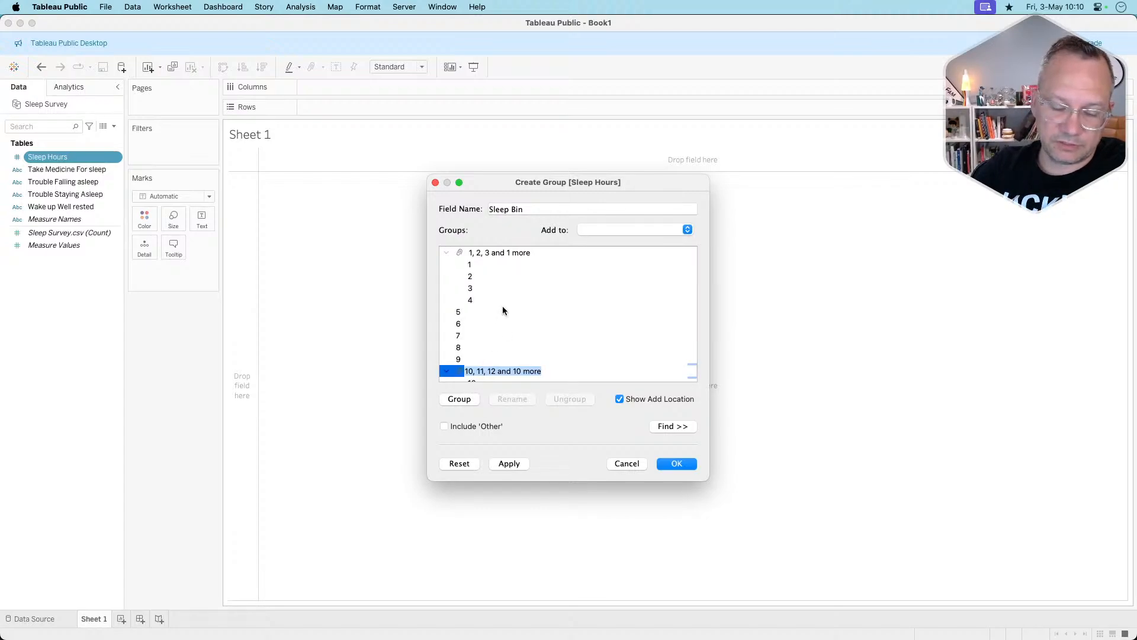
key("BackSpace")
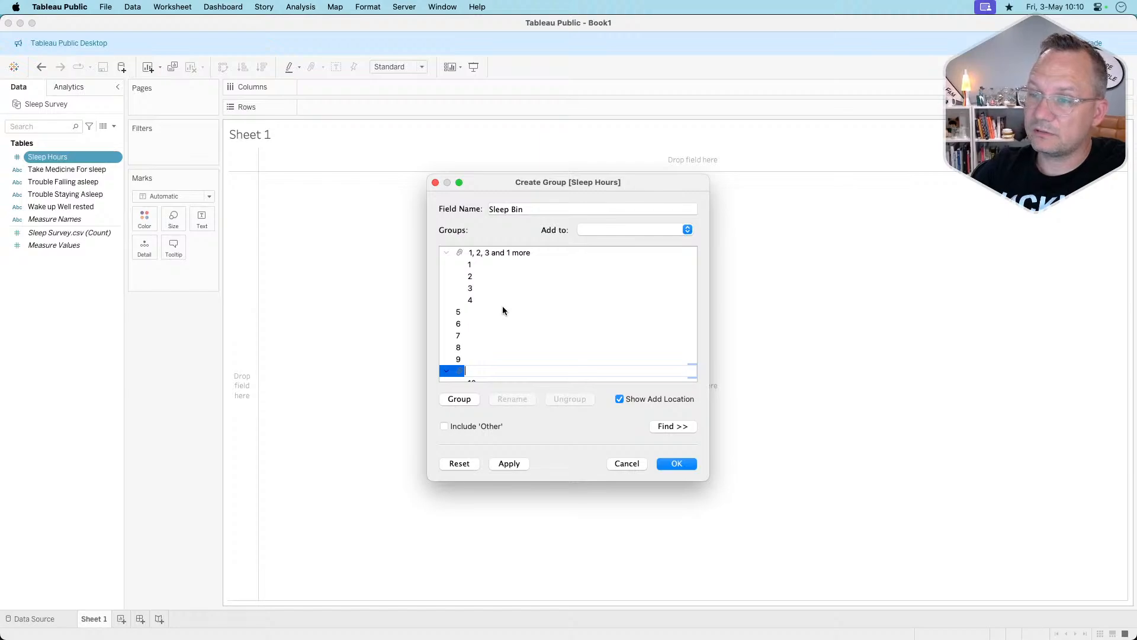
type("10+")
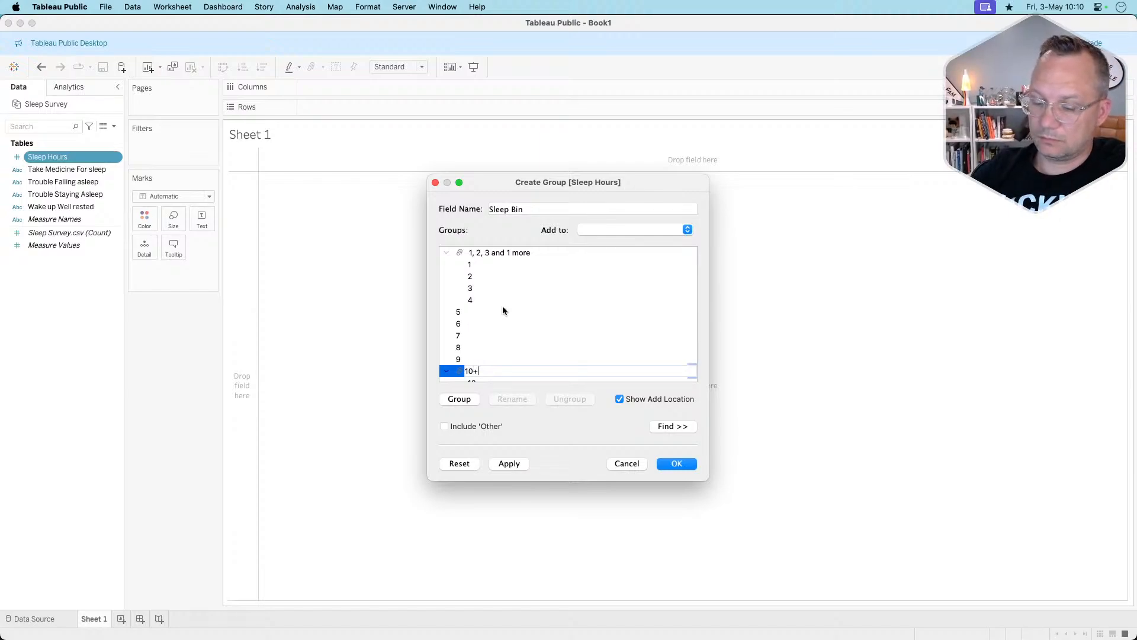
key("Return")
Rename the group holding values 1 through 4 as "4 or fewer" and accept the Sleep Bin field.
left_click(491, 253)
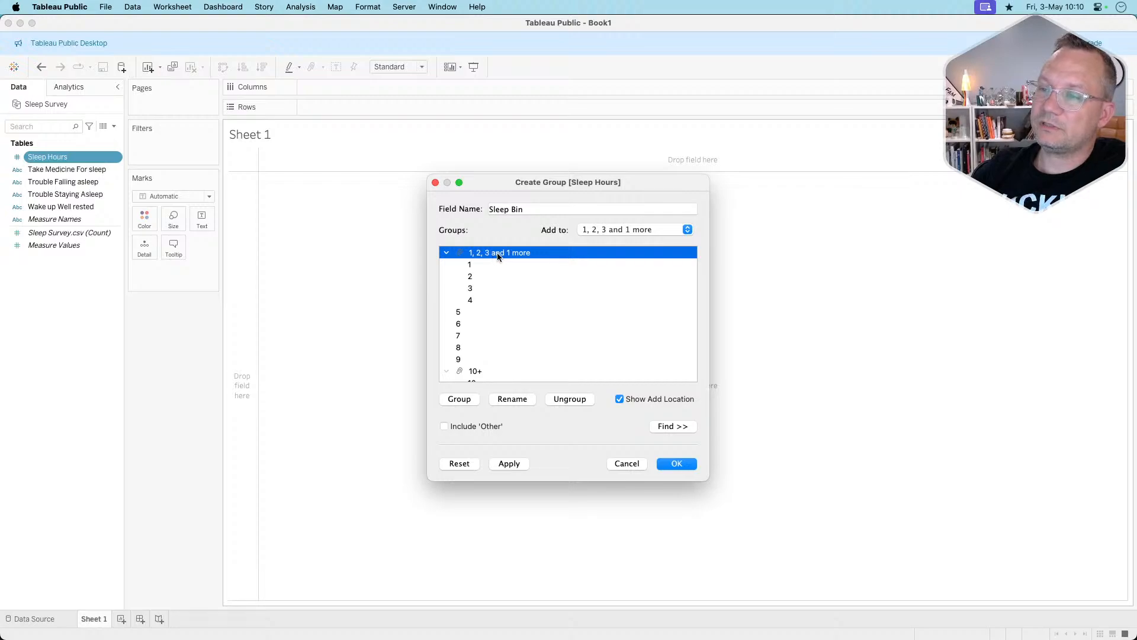
left_click(509, 400)
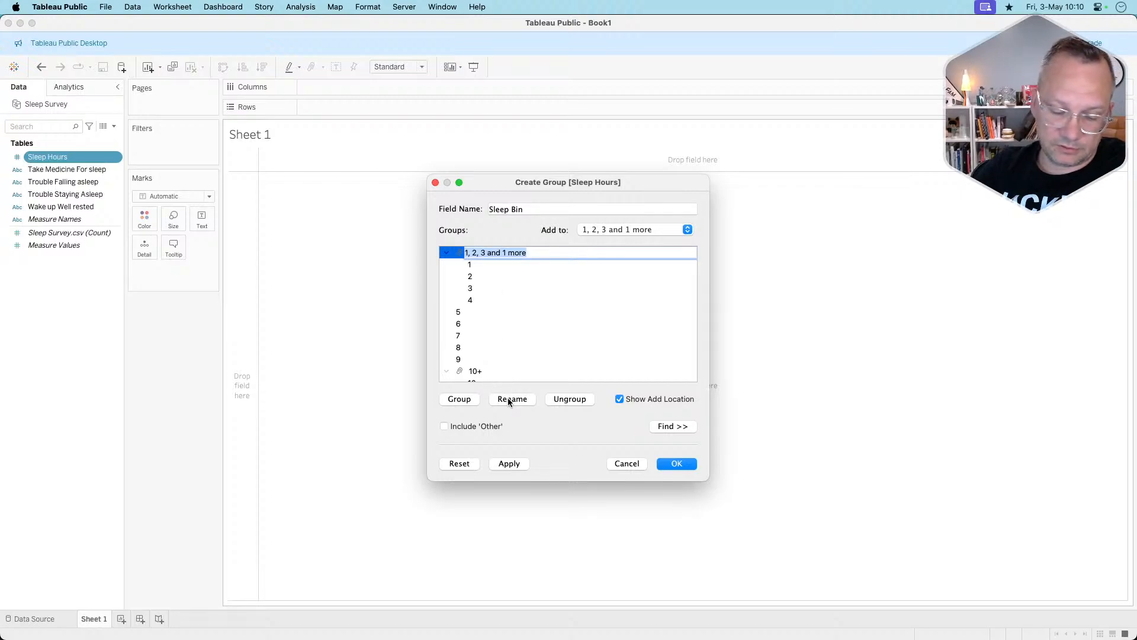
type("4 or few")
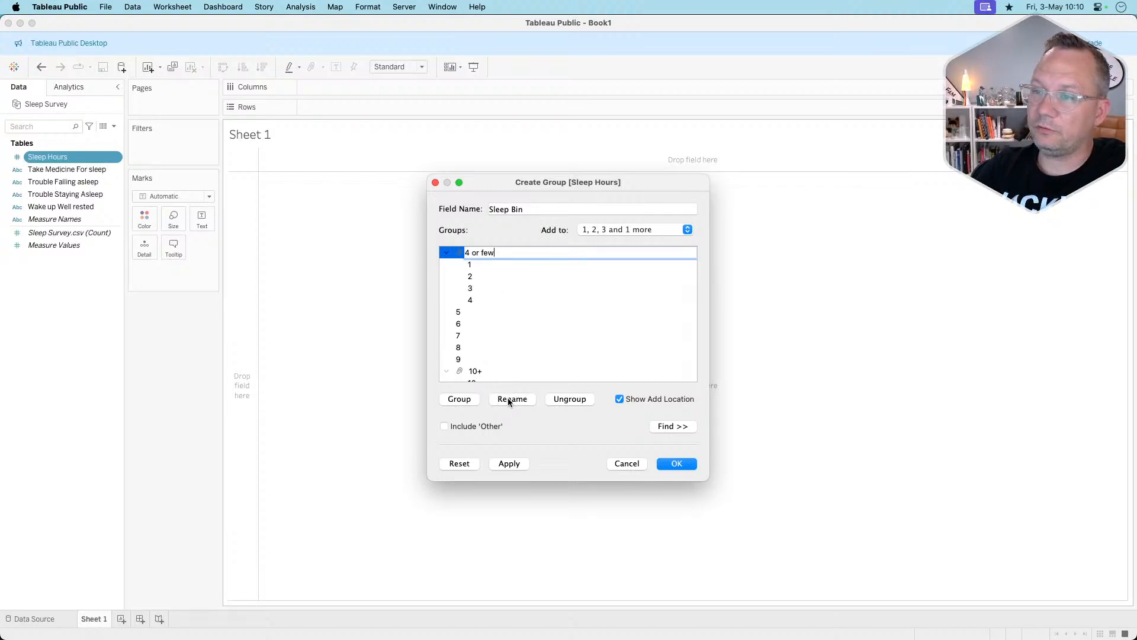
type("er")
key("Return")
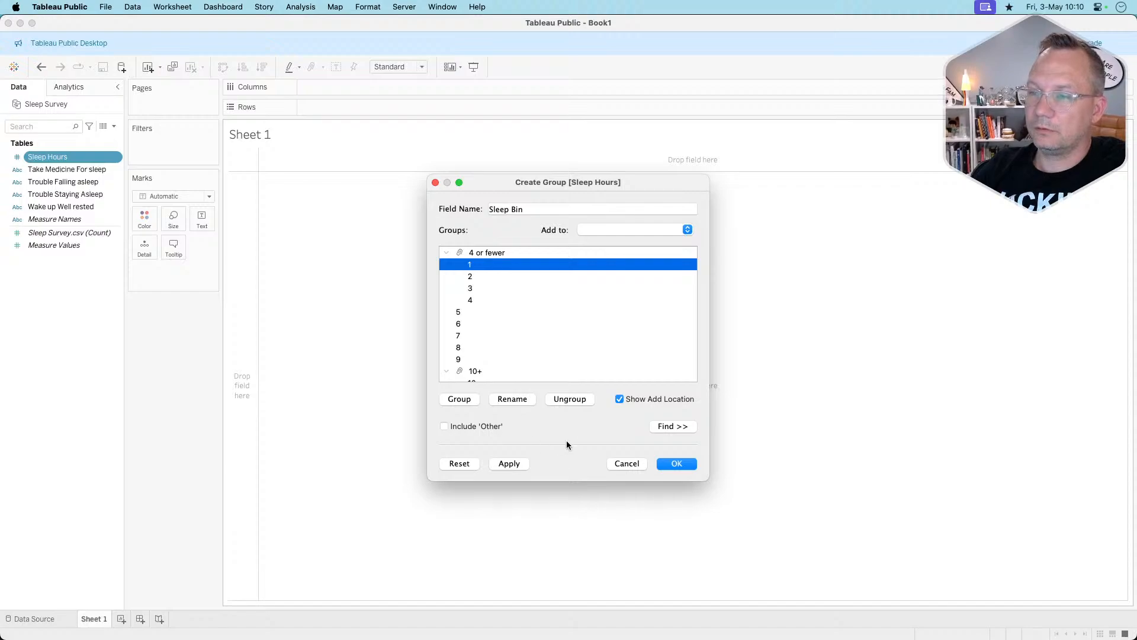
left_click(676, 463)
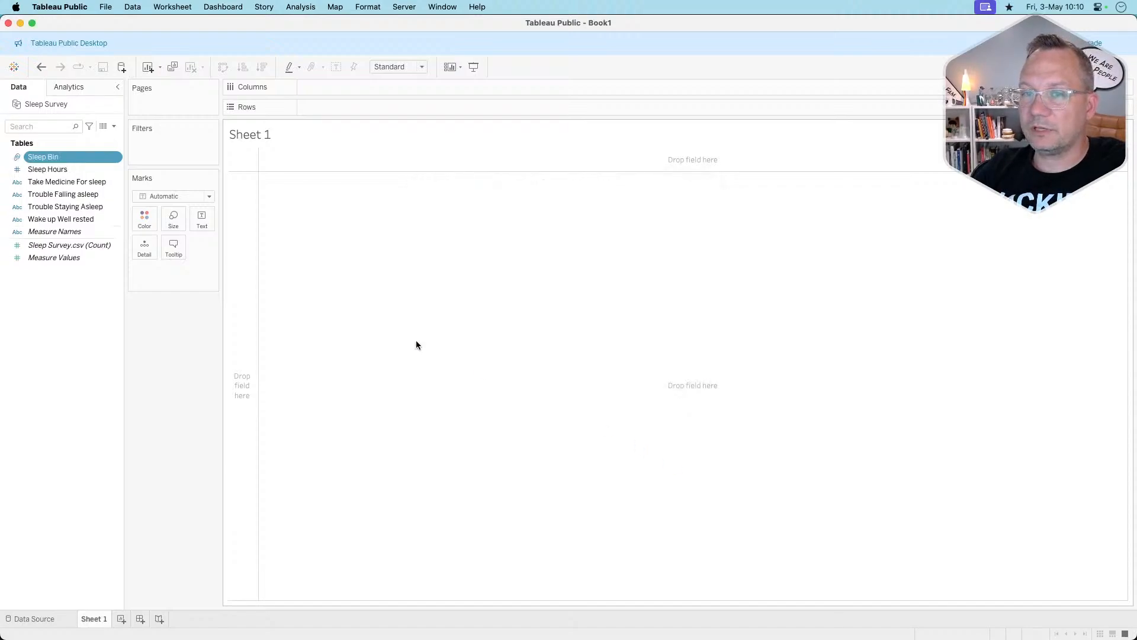
Place Sleep Bin on Rows and set the field's default sort to Manual.
left_click_drag(59, 156, 361, 108)
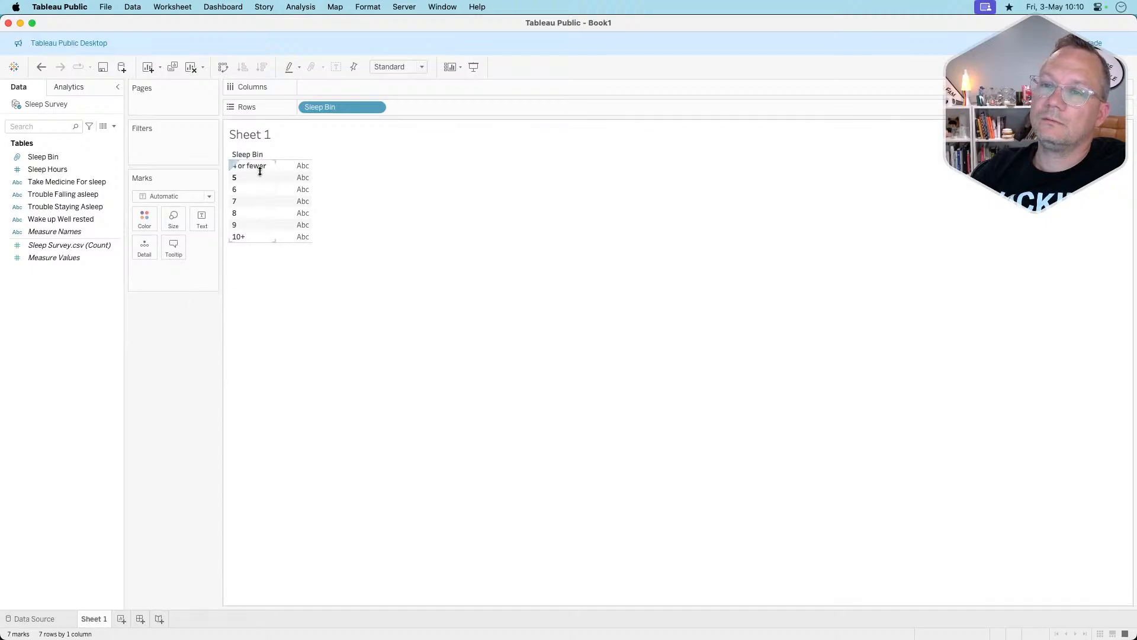
right_click(72, 156)
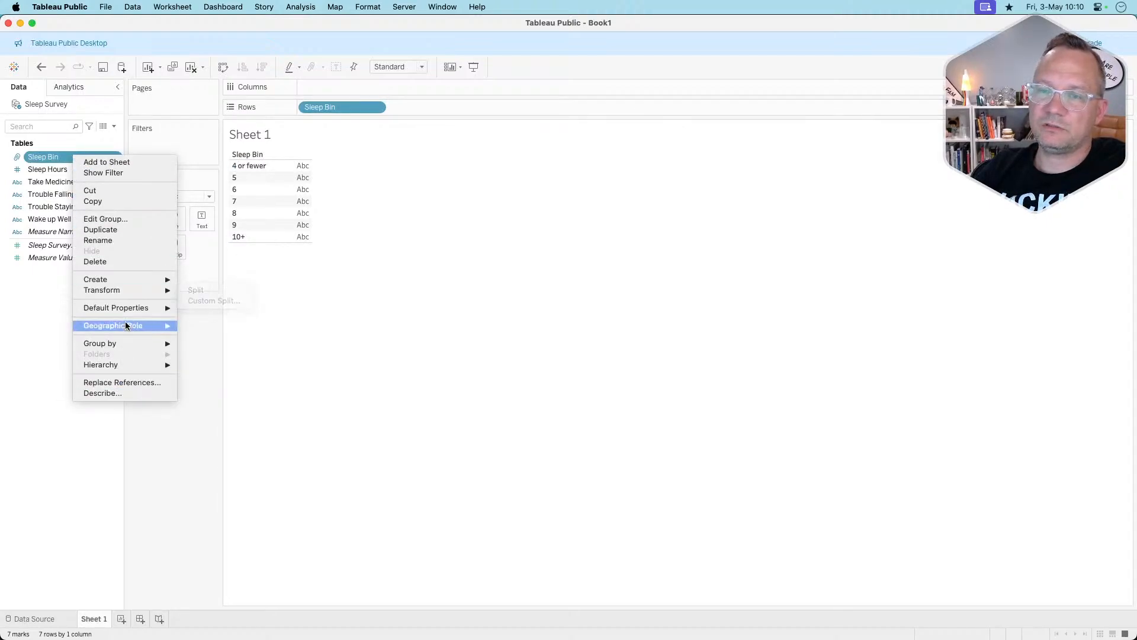
mouse_move(132, 307)
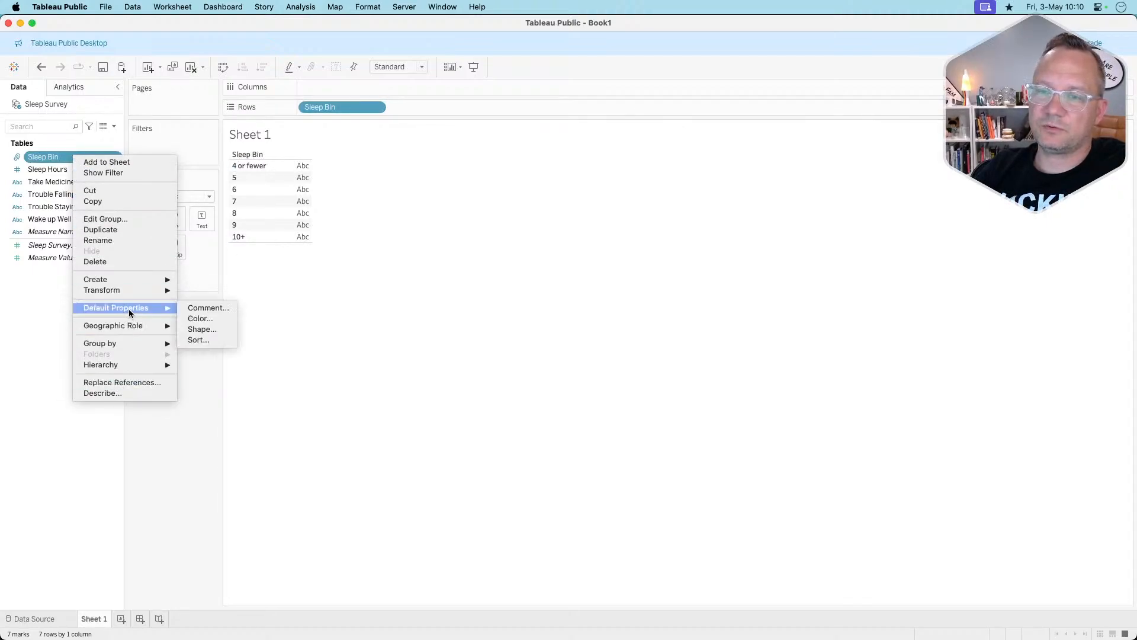
left_click(204, 339)
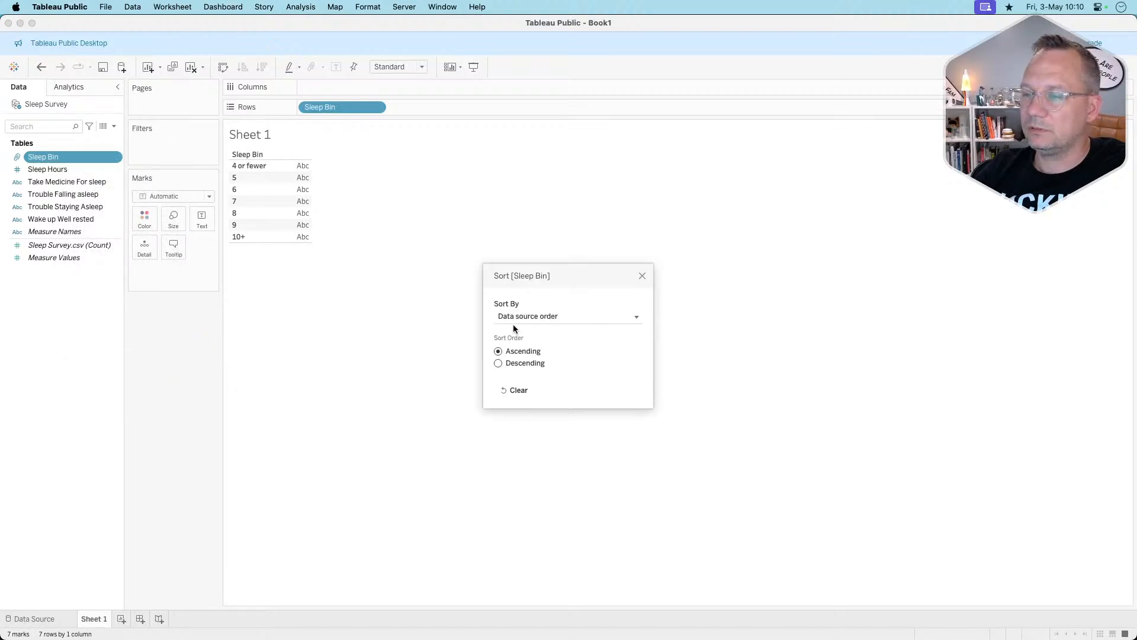
left_click(549, 316)
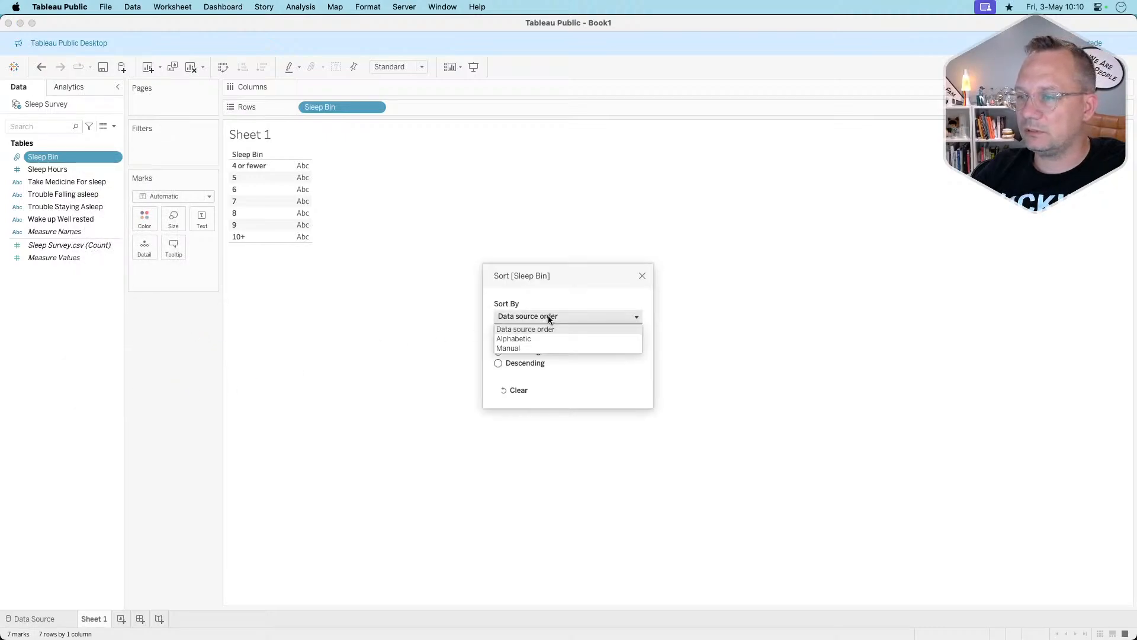
left_click(531, 348)
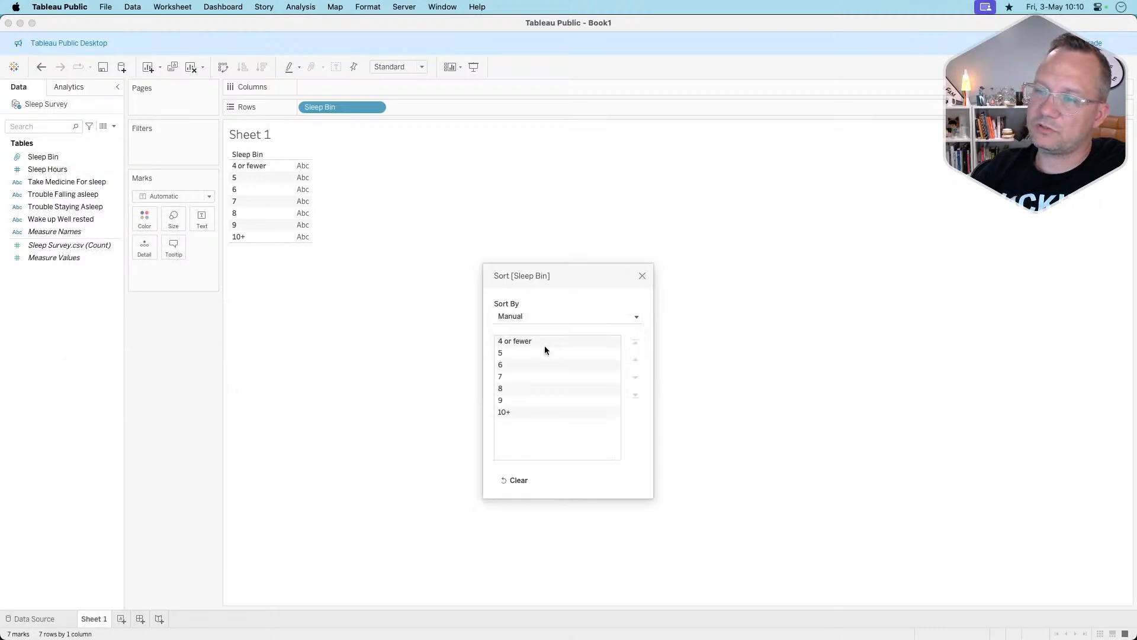
Close the Sleep Bin sort settings and set the default sort of Wake up Well rested to Manual.
left_click(643, 277)
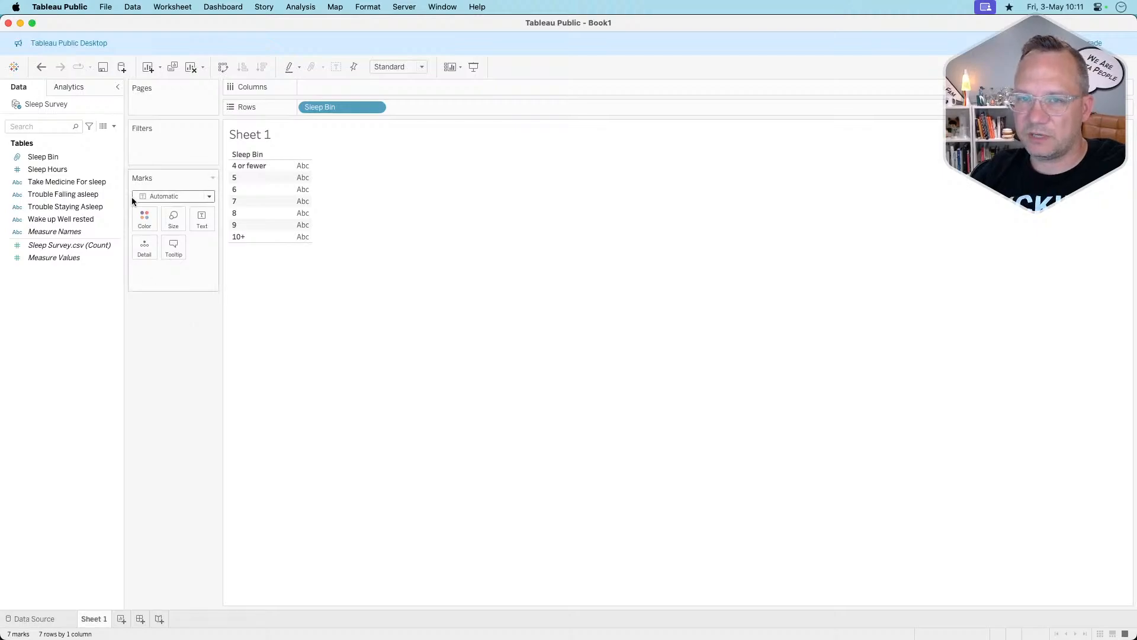
right_click(72, 222)
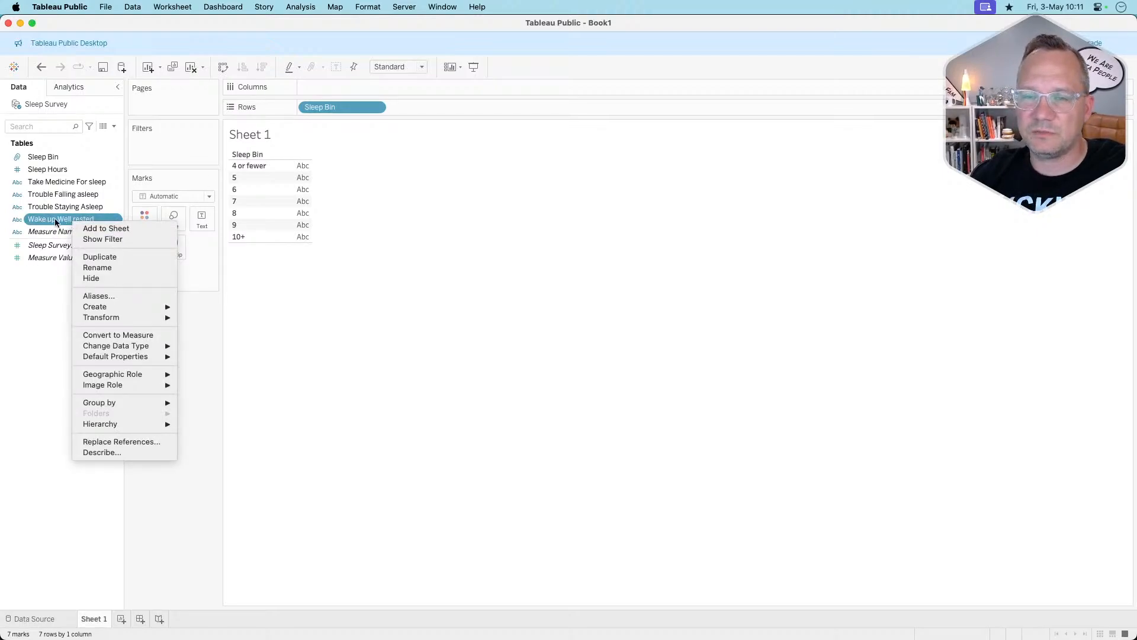
mouse_move(130, 356)
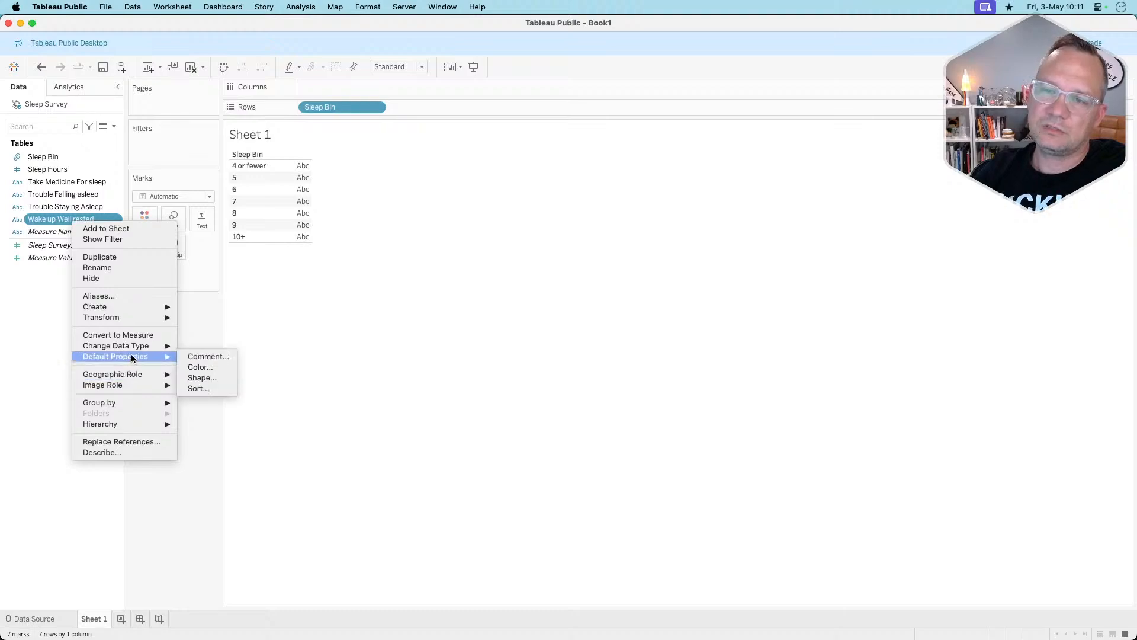
left_click(215, 388)
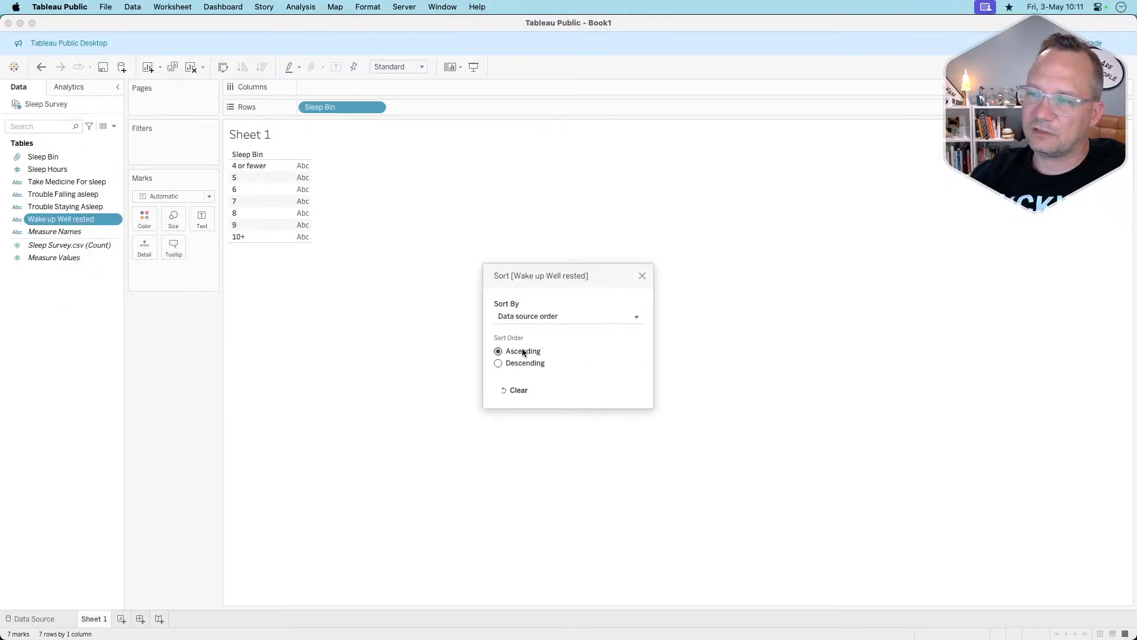
left_click(536, 317)
left_click(518, 348)
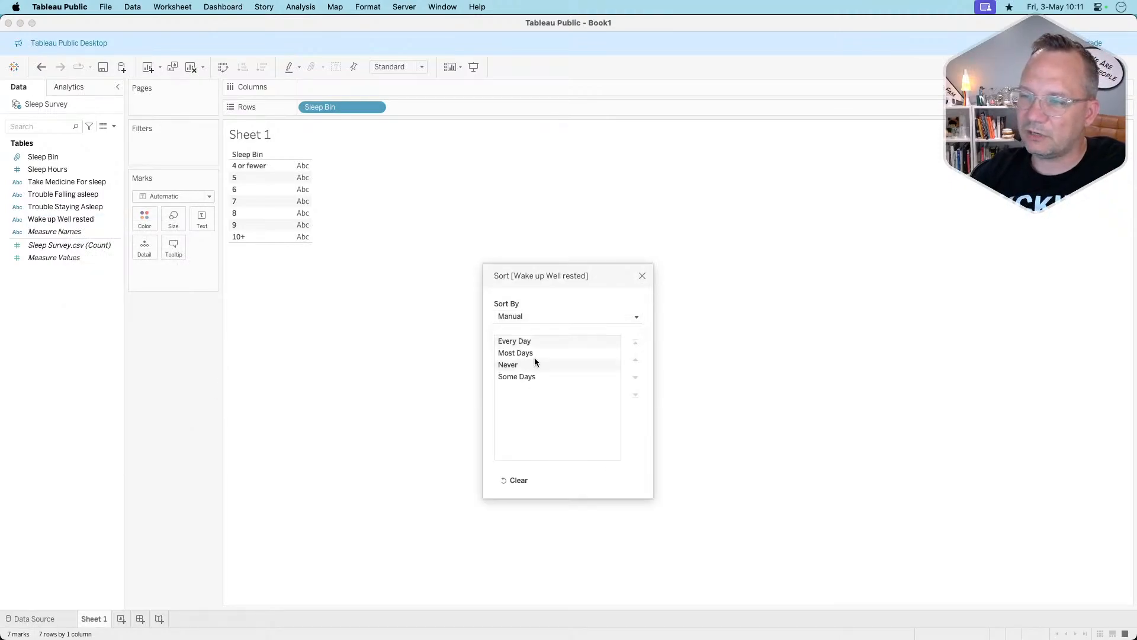
Check the answer order in the reference chart and sort Wake up Well rested as Never, Some Days, Most Days, Every Day.
key("super+Tab")
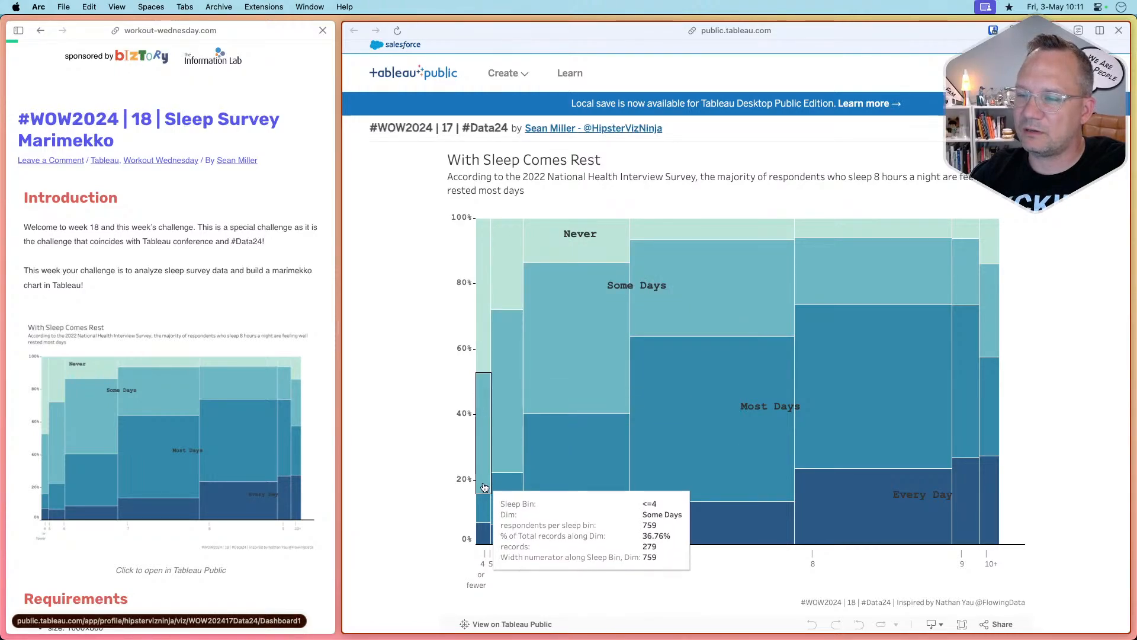
key("super+Tab")
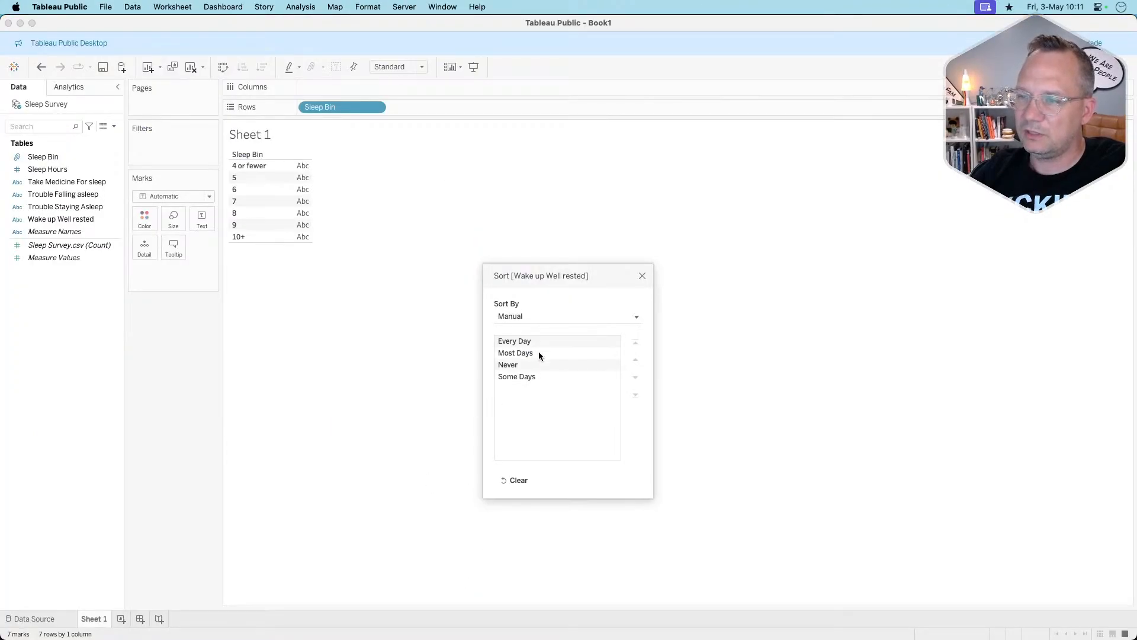
left_click(521, 365)
left_click(636, 342)
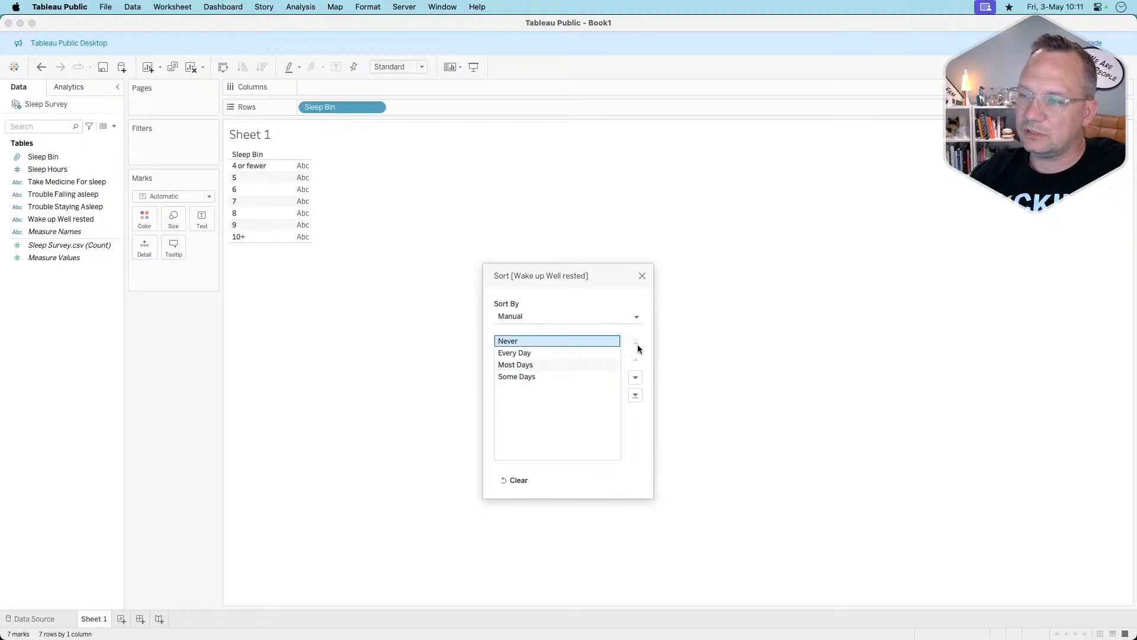
left_click(532, 354)
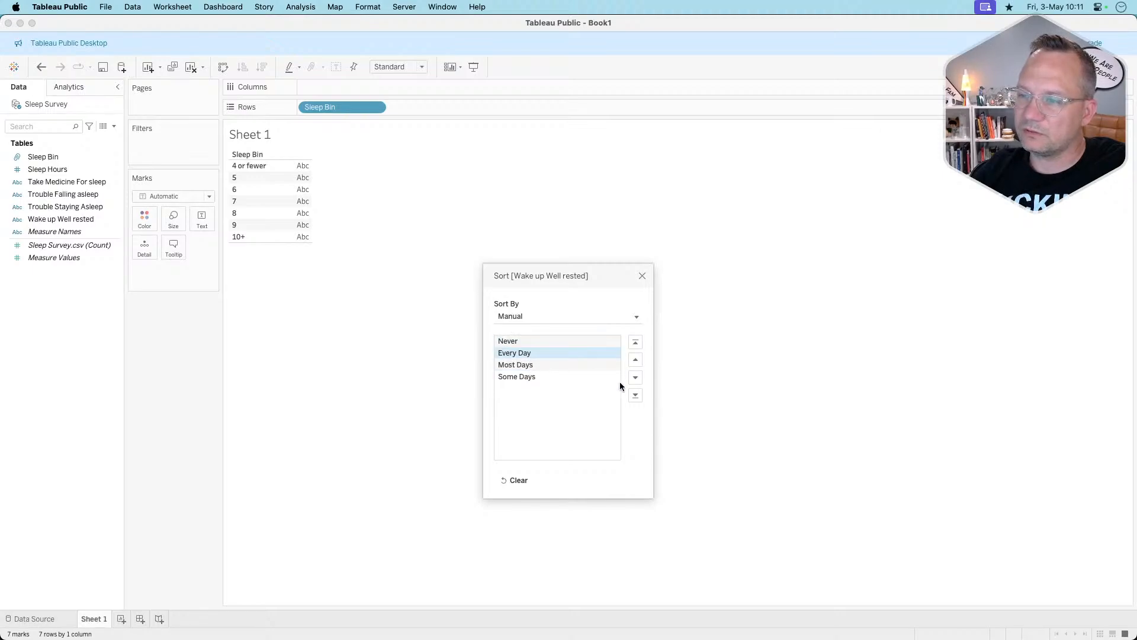
left_click(635, 395)
left_click(537, 365)
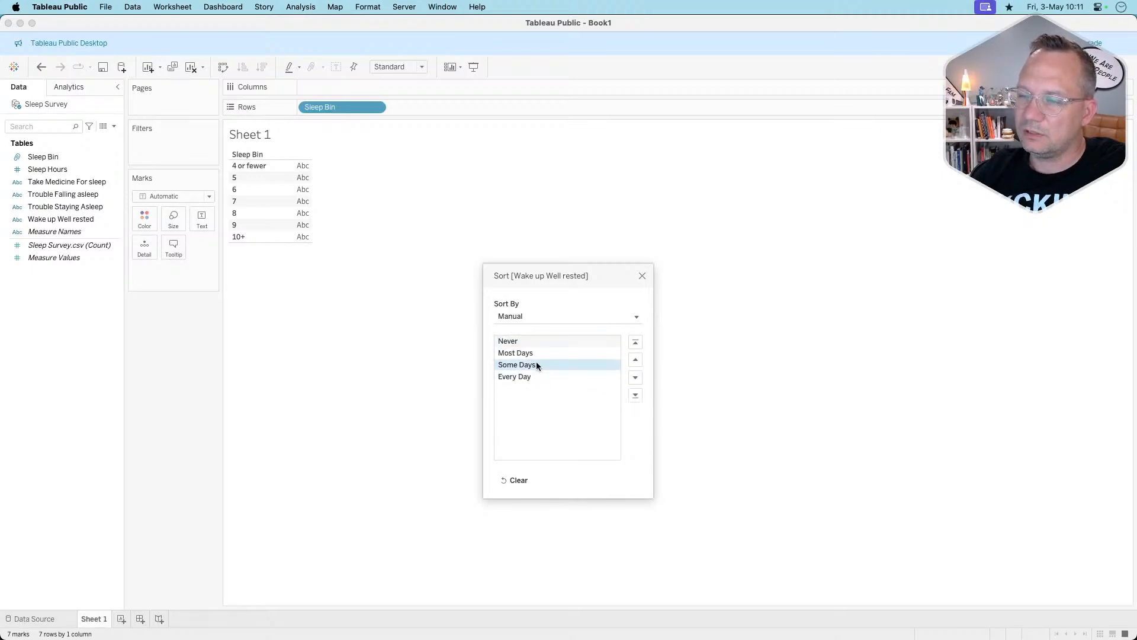
left_click(636, 360)
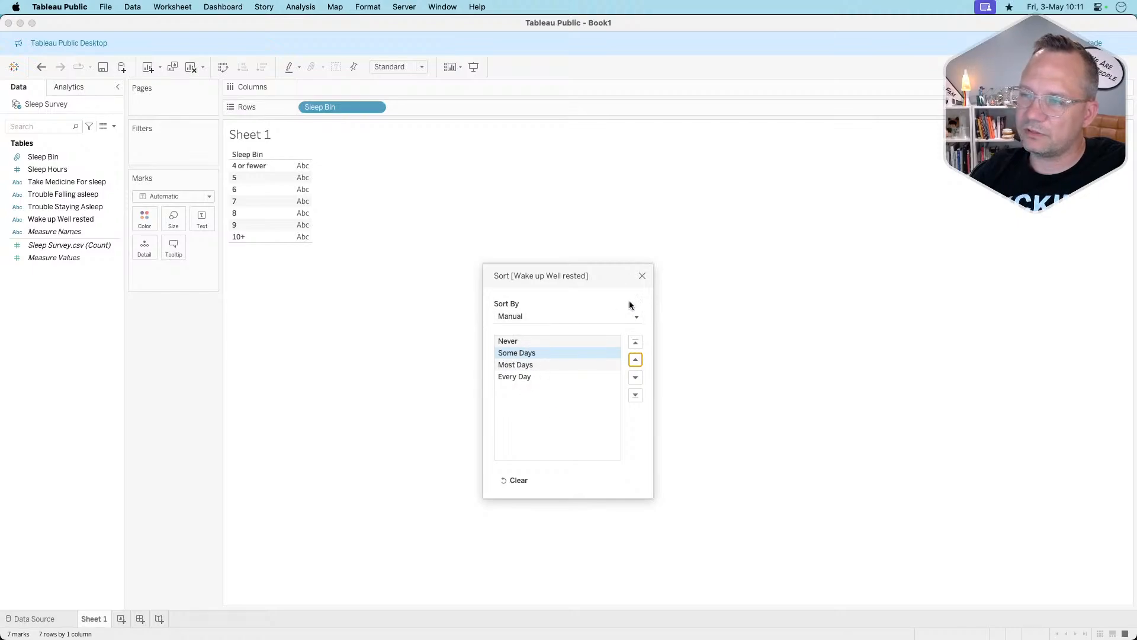
left_click(642, 276)
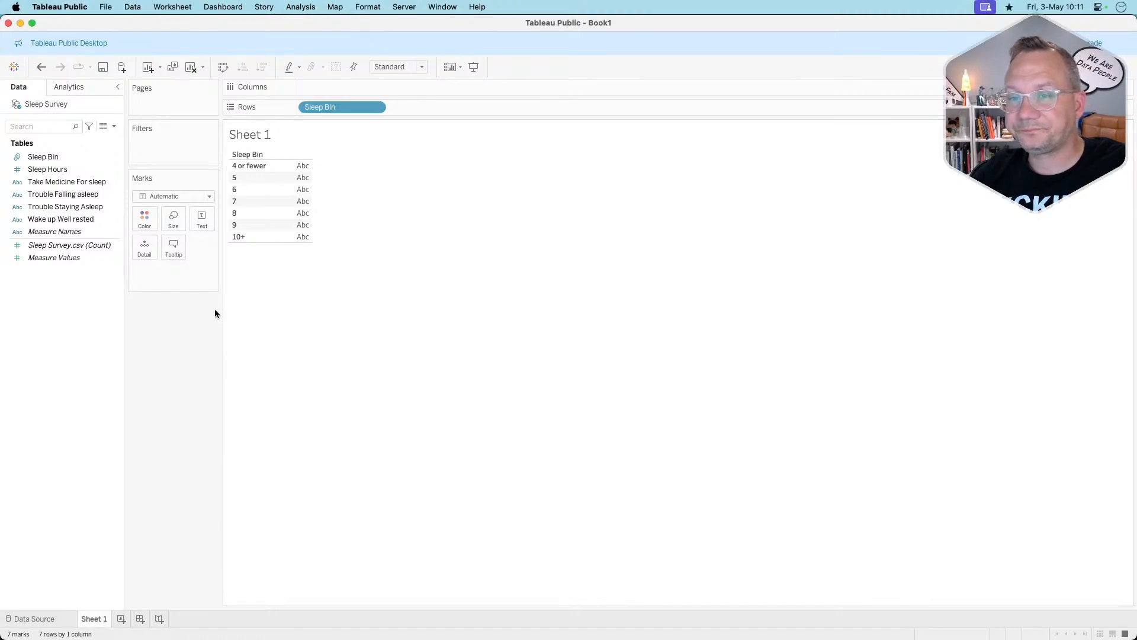
Add Wake up Well rested to Rows after Sleep Bin and show Sleep Survey.csv (Count) as text in the table.
left_click_drag(75, 219, 485, 106)
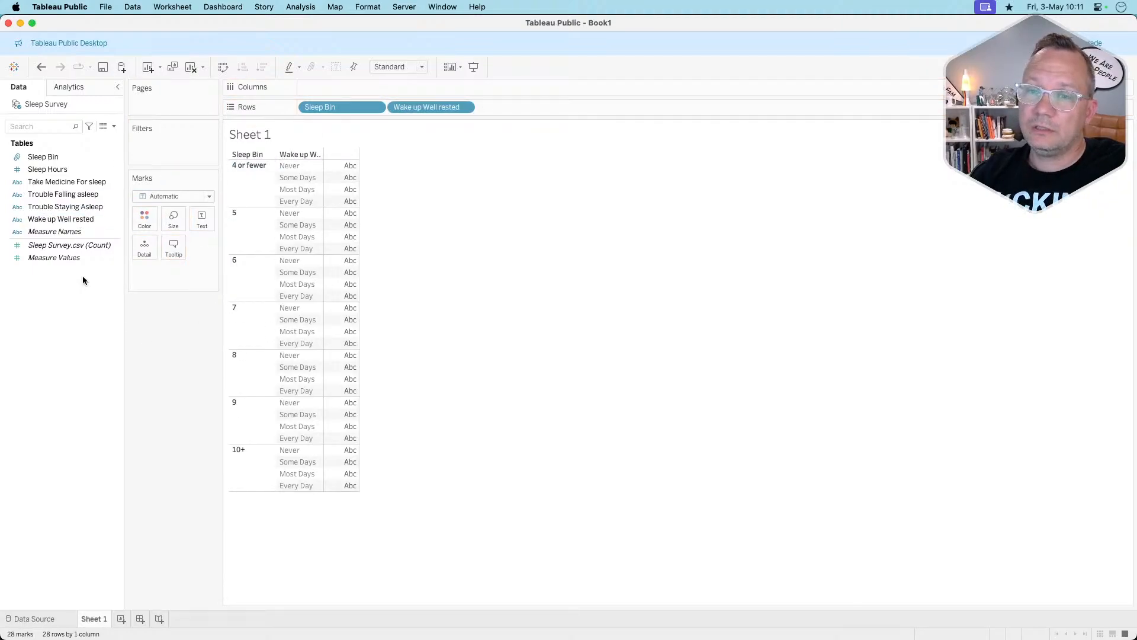
left_click_drag(80, 248, 199, 219)
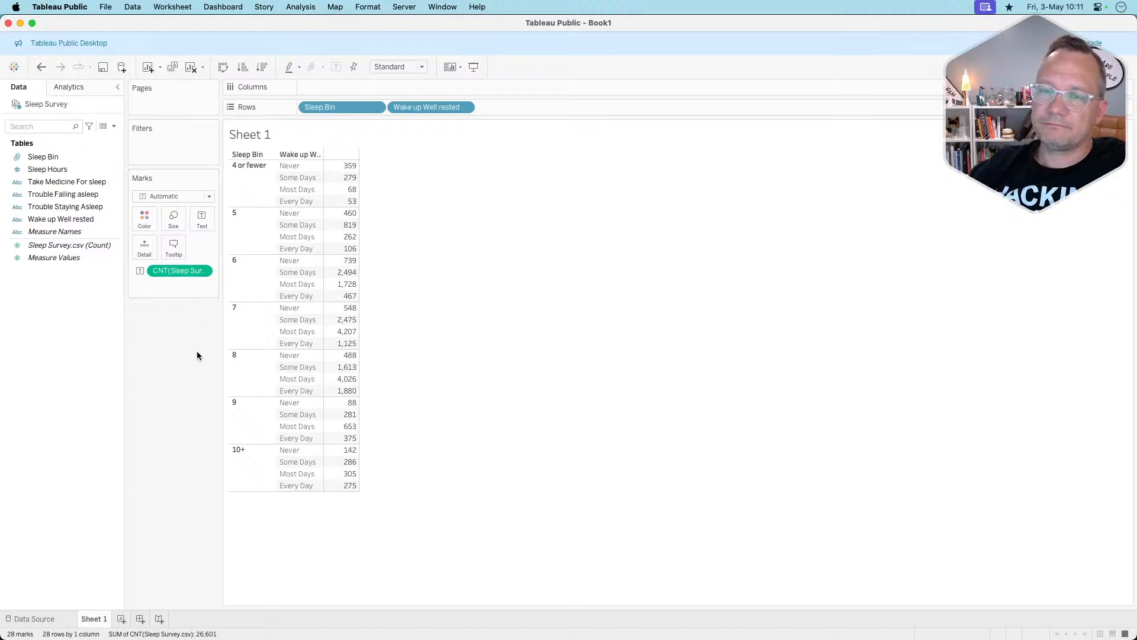
mouse_move(342, 396)
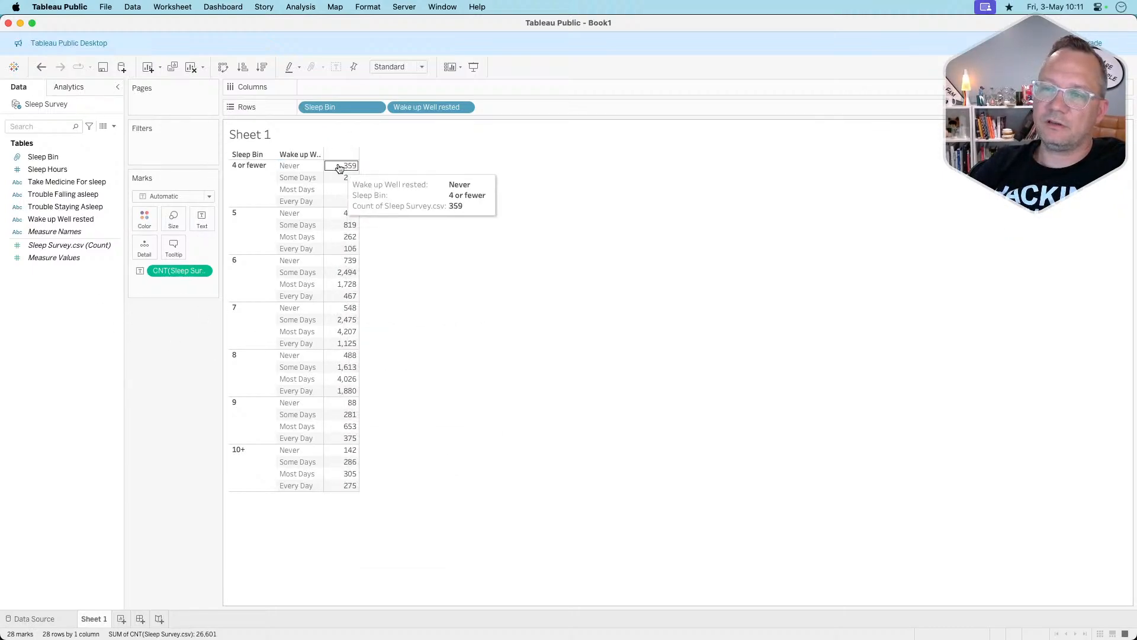
mouse_move(346, 457)
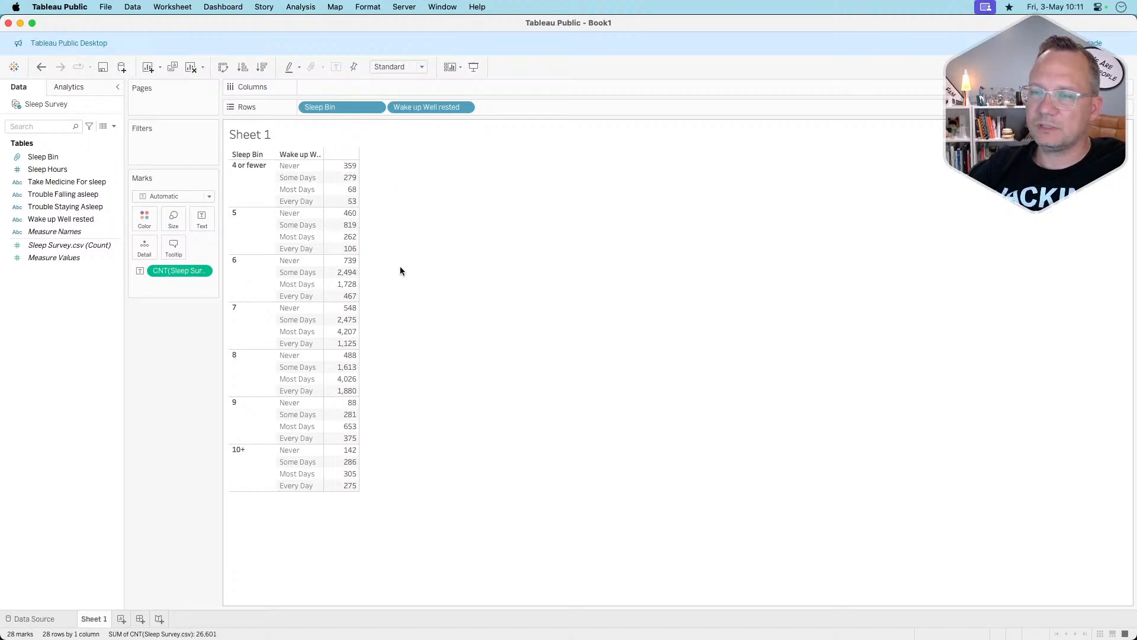
Create a calculated field named "Respondents per Sleep Bin_tc".
right_click(64, 327)
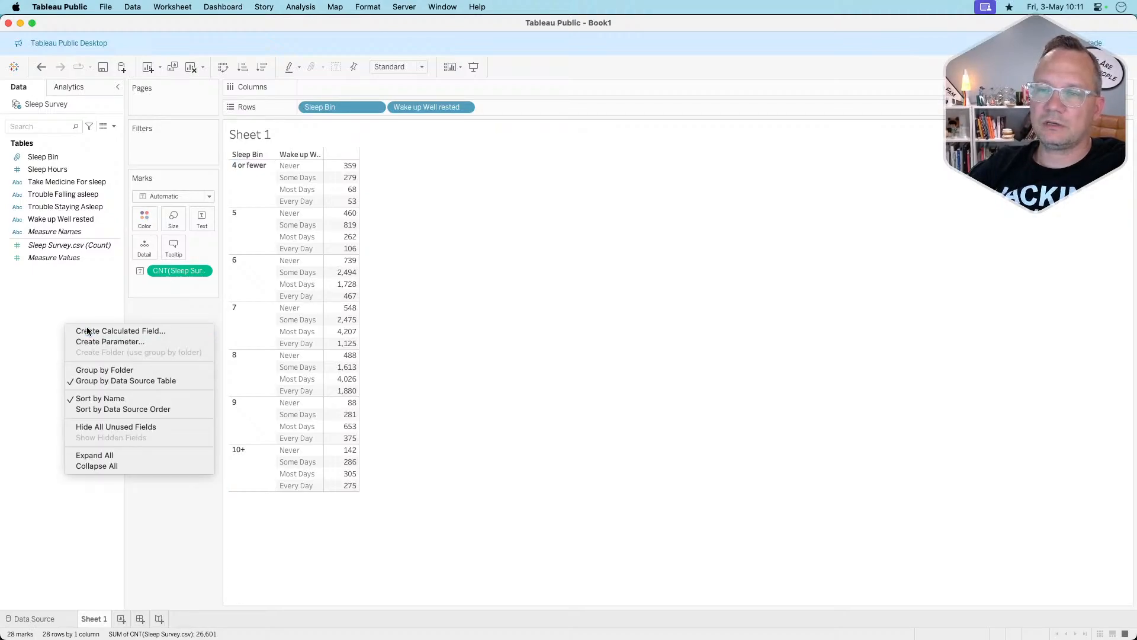
left_click(87, 331)
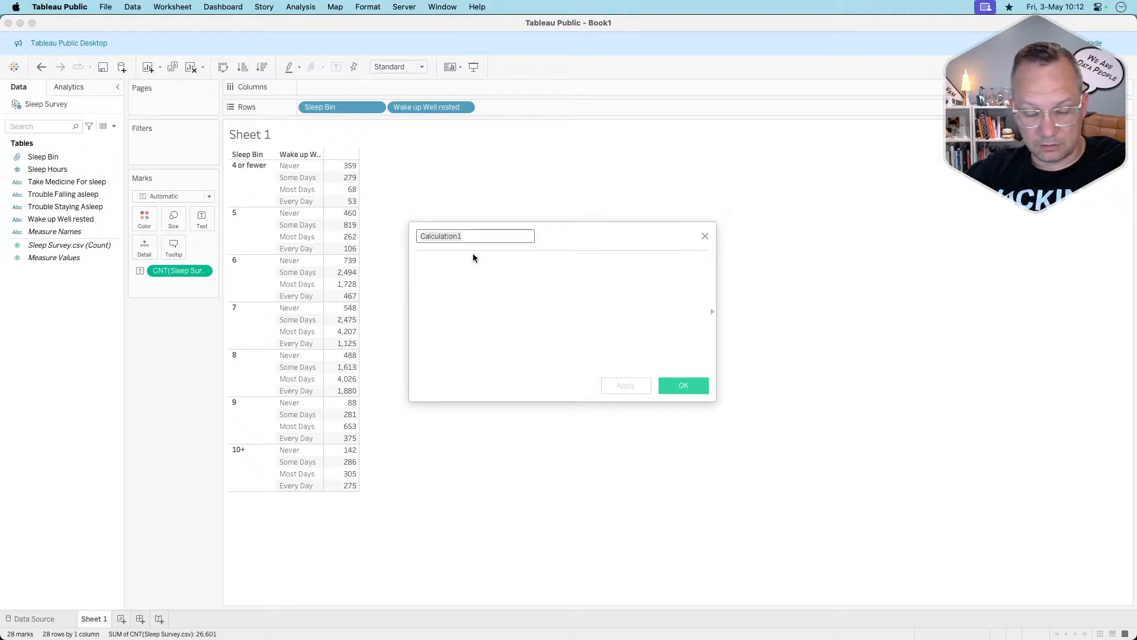
type("Respon")
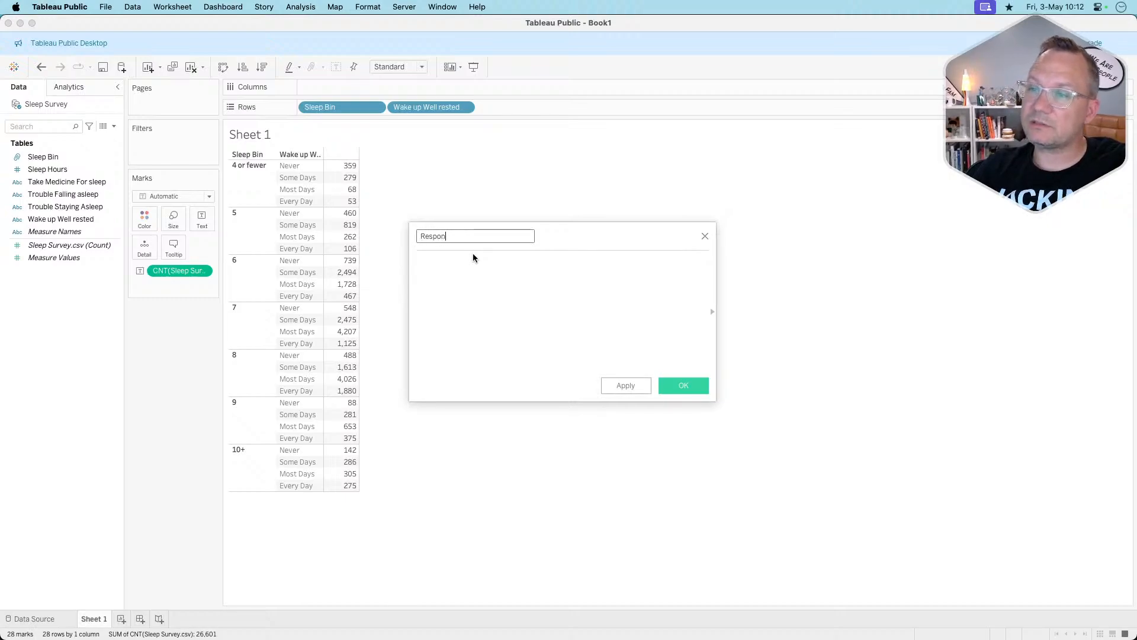
type("dents per")
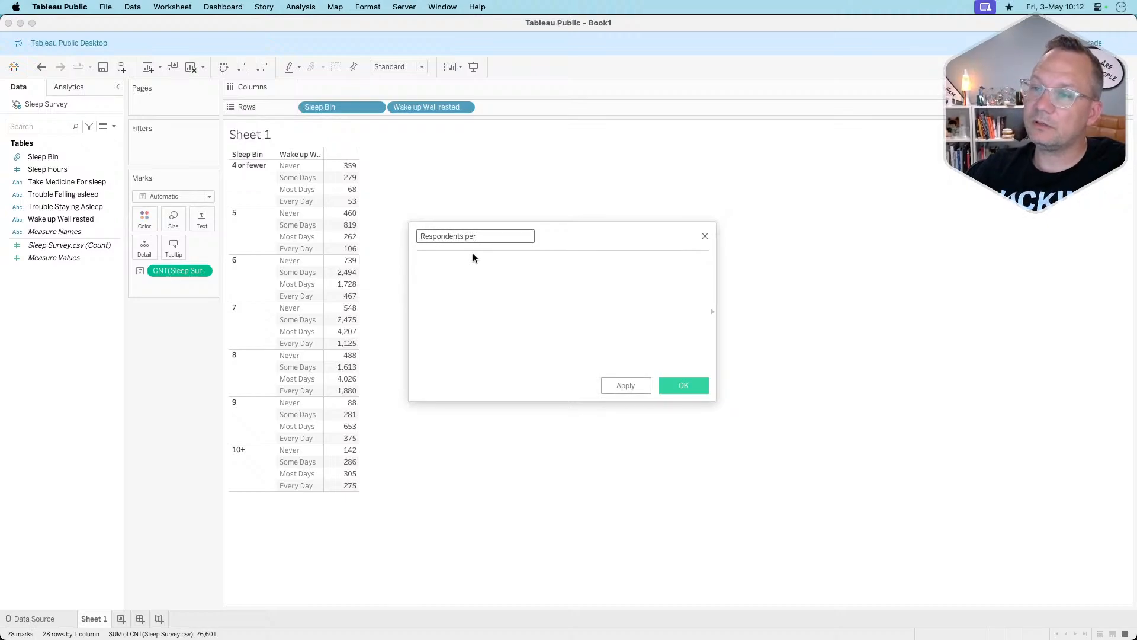
type(" Sleep Bin_t")
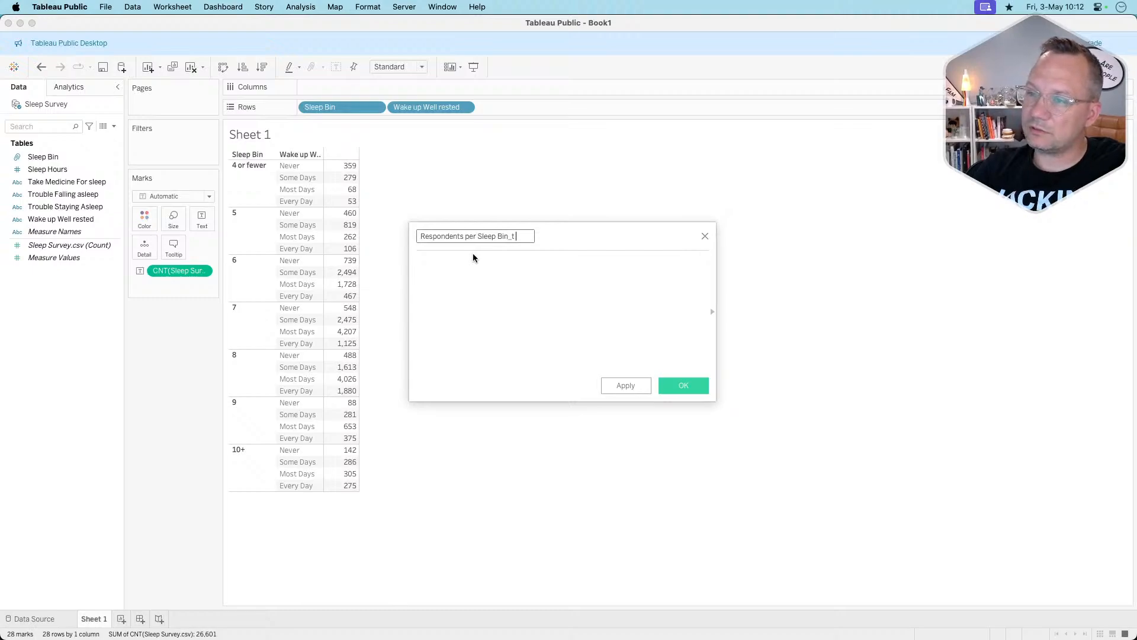
key("Tab")
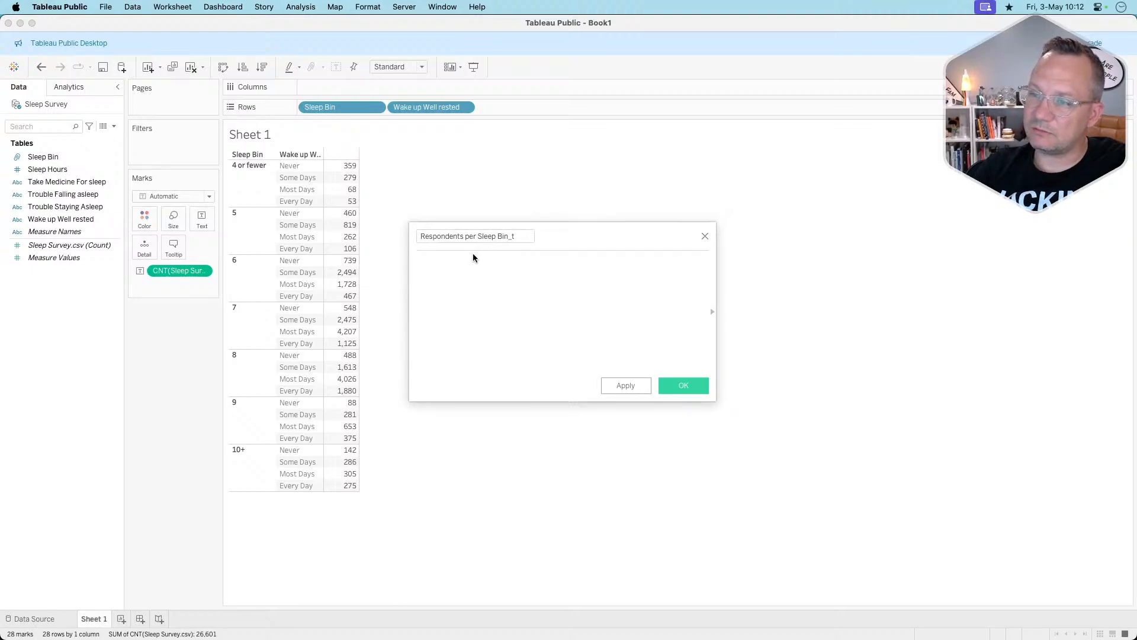
left_click(516, 237)
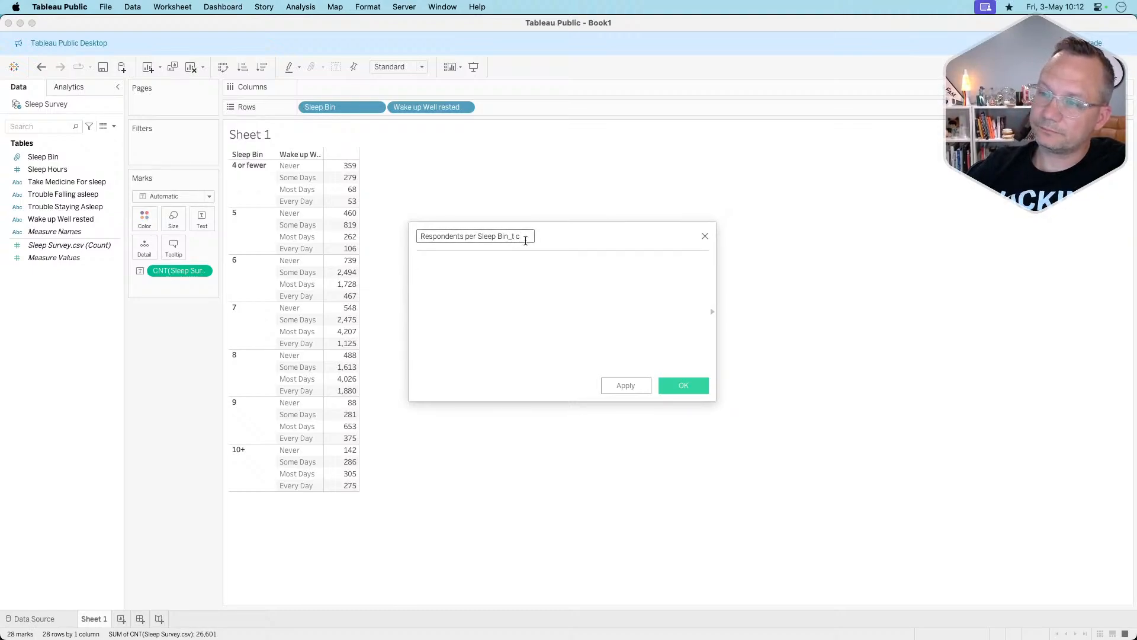
type("o")
Enter the formula WINDOW_SUM(COUNT([Sleep Survey.csv])) for the calculated field and save it.
left_click(513, 265)
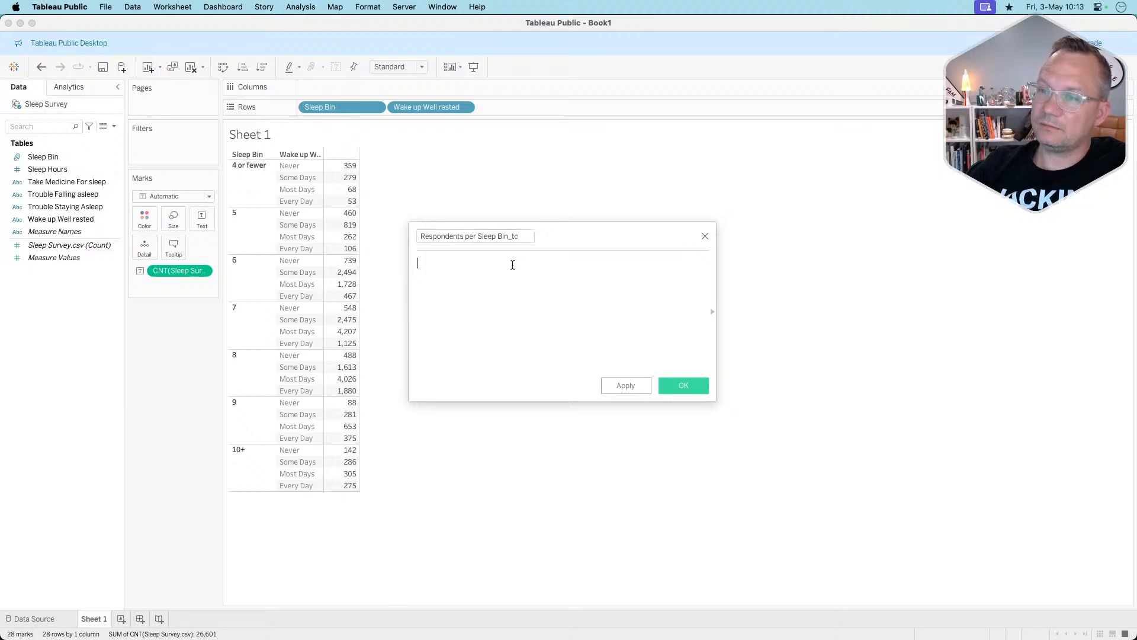
type("co")
key("BackSpace")
key("BackSpace")
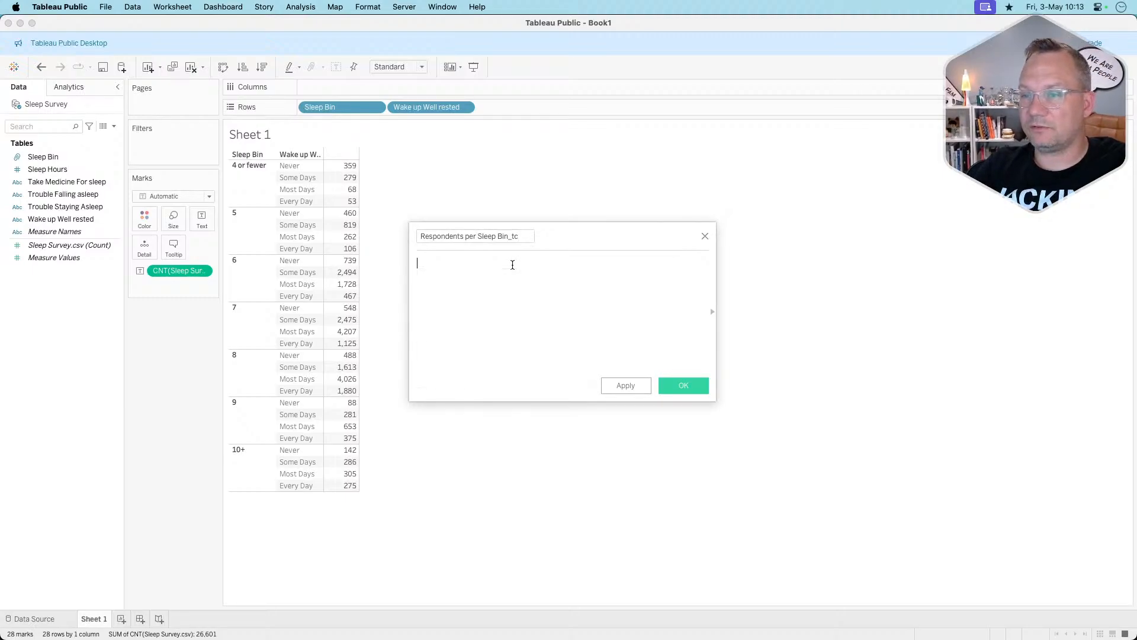
type("window_sum")
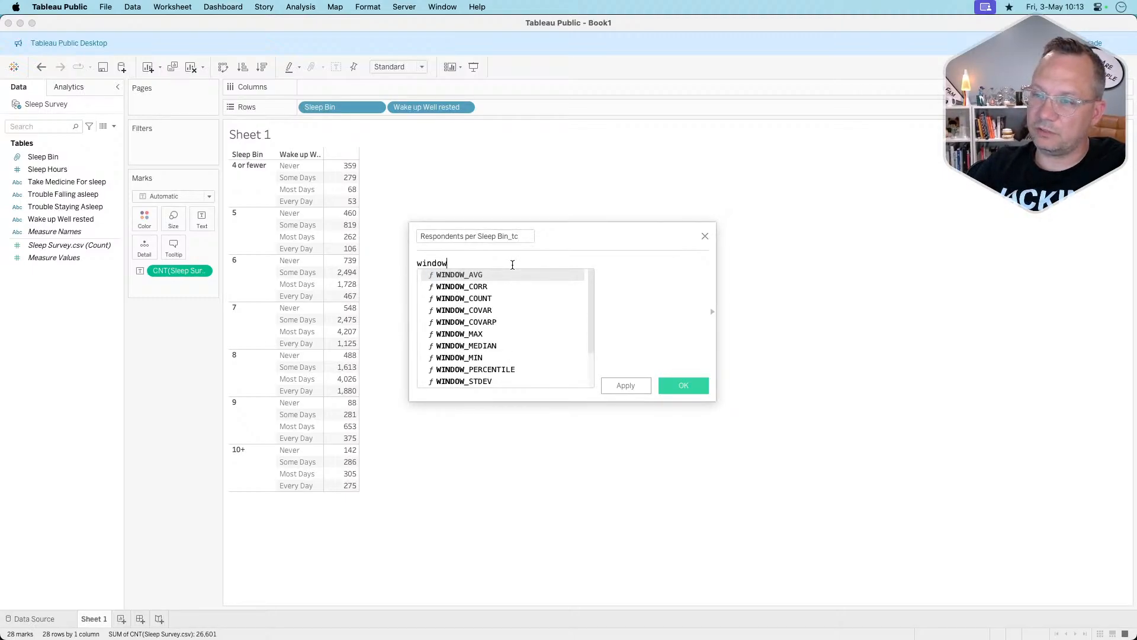
key("Return")
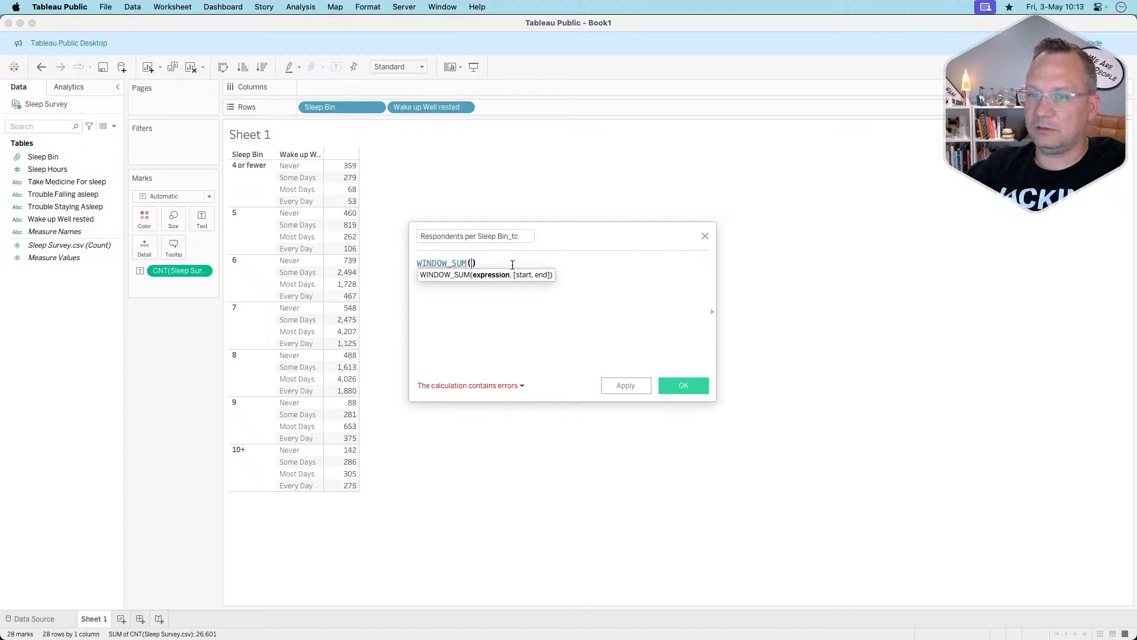
left_click_drag(69, 244, 470, 266)
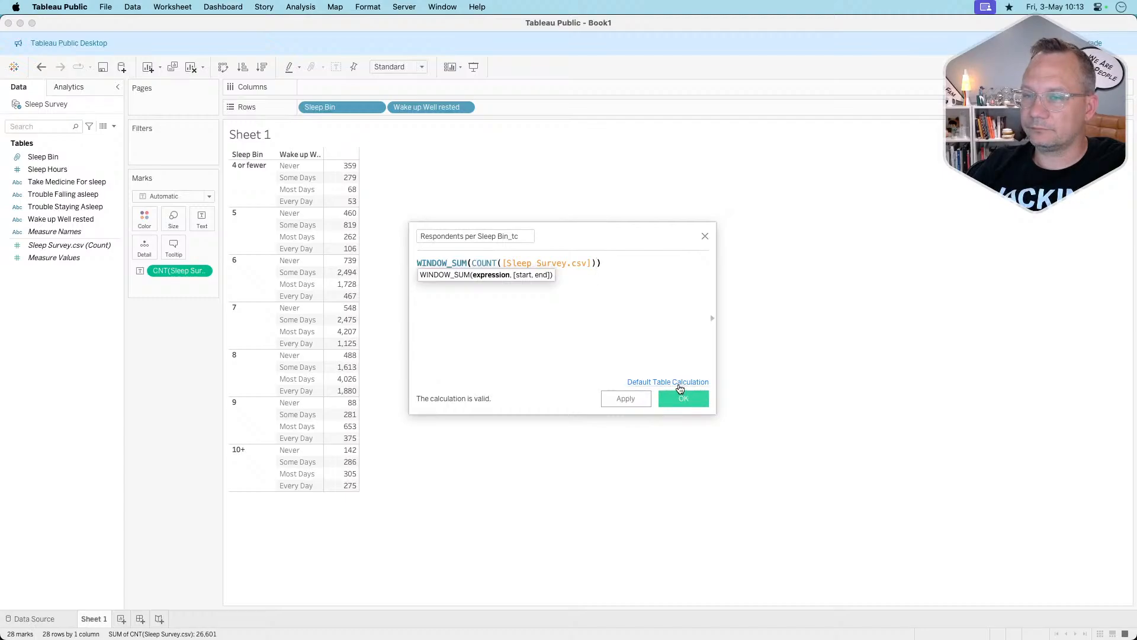
left_click(676, 396)
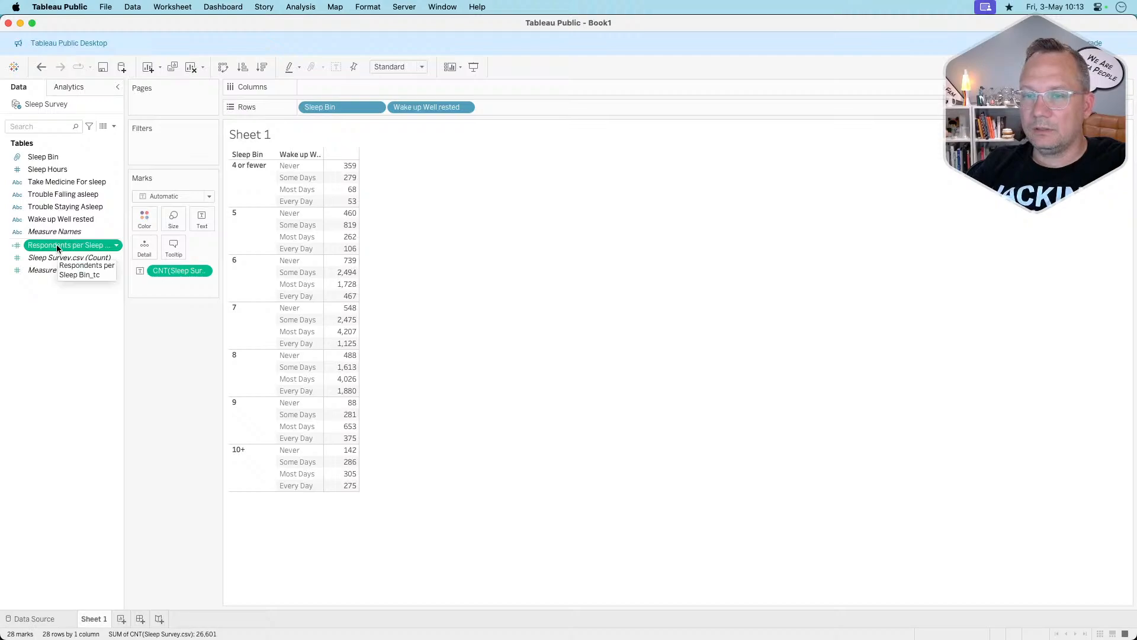
Add Respondents per Sleep Bin_tc as a second measure column in the table and open its table calculation settings.
left_click_drag(56, 245, 344, 241)
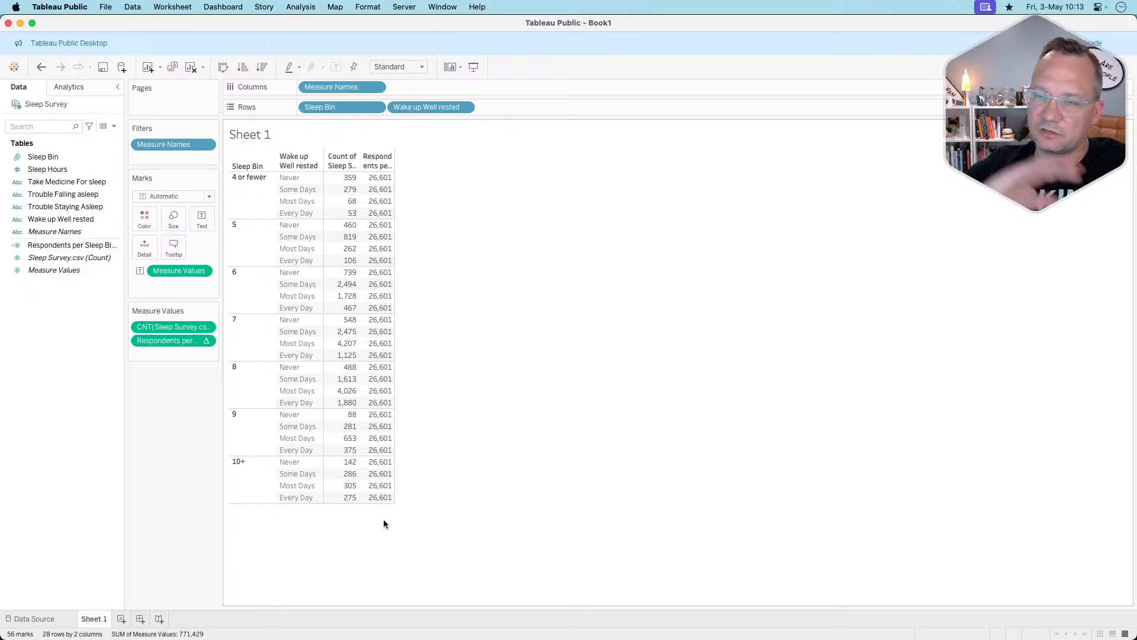
left_click(205, 340)
left_click(196, 446)
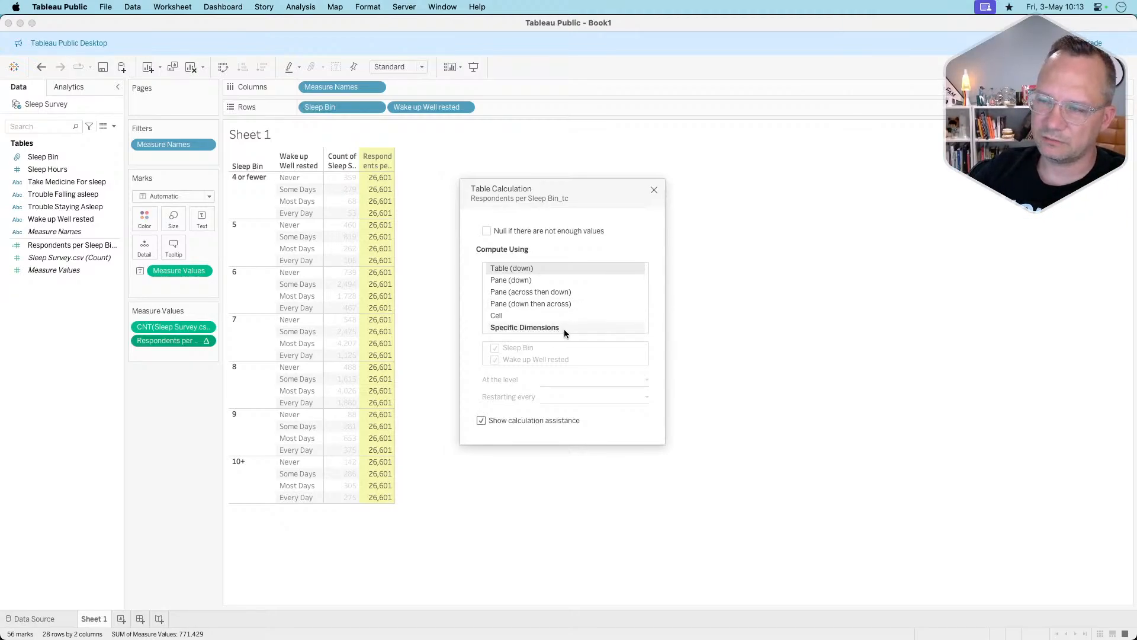
Try computing Respondents per Sleep Bin_tc with the Table (down), Pane (down), Pane (across then down) and Pane (down then across) options.
left_click(542, 282)
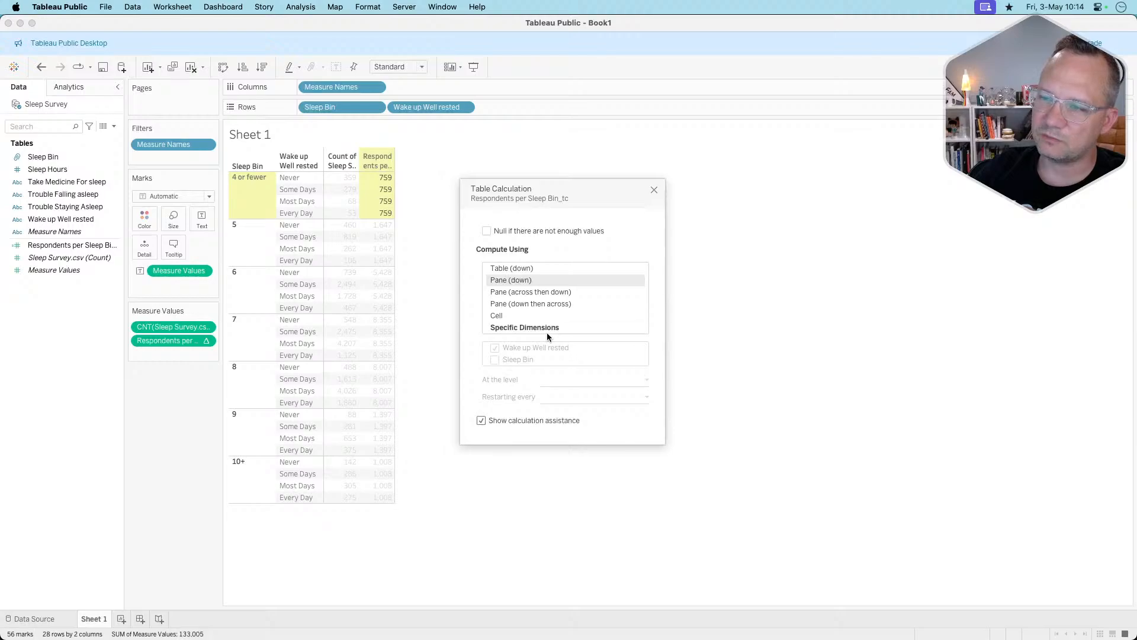
left_click(526, 268)
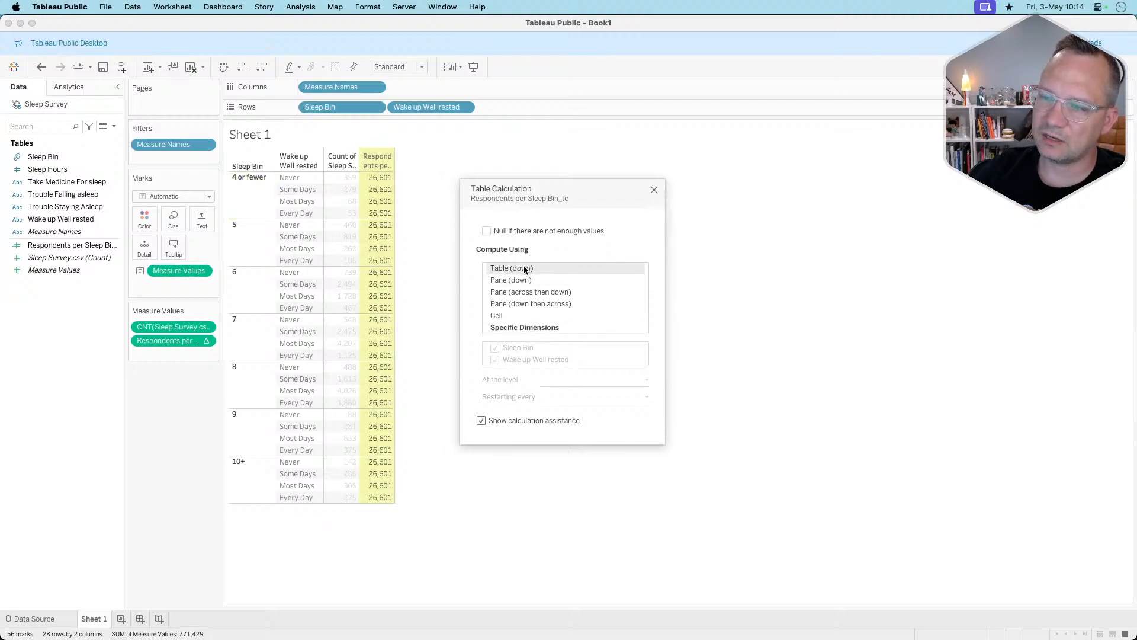
left_click(517, 280)
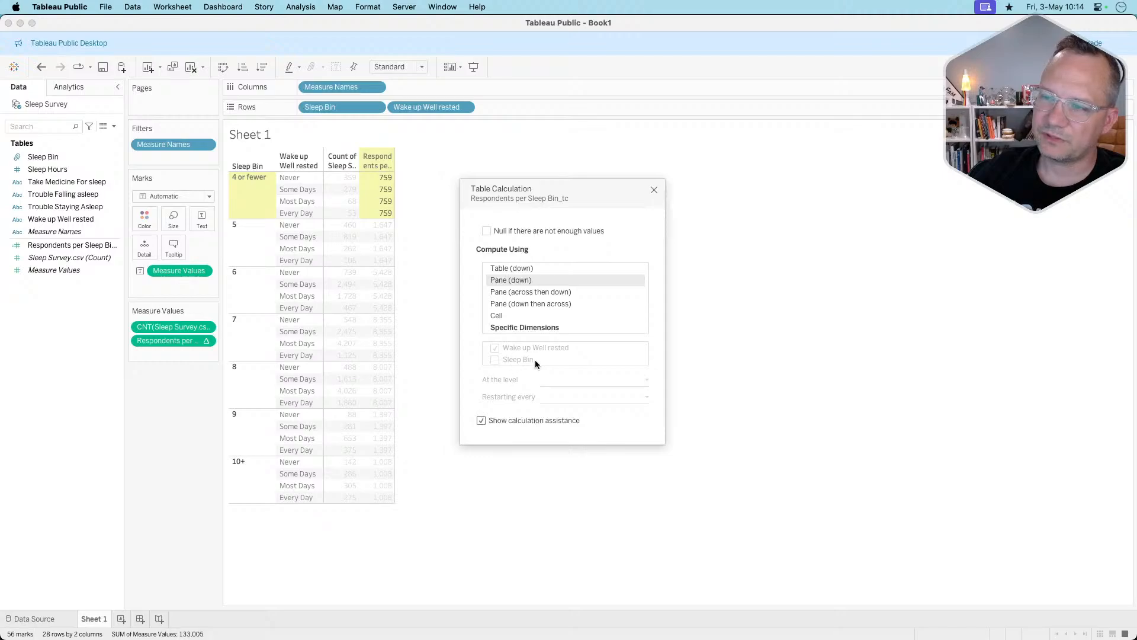
left_click(524, 295)
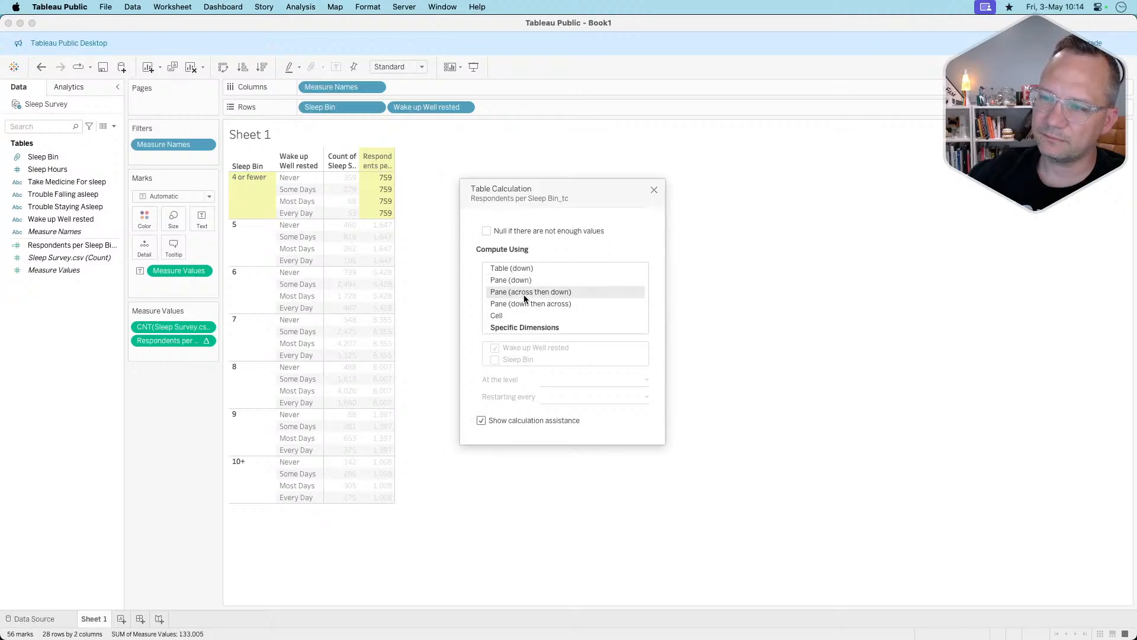
left_click(518, 302)
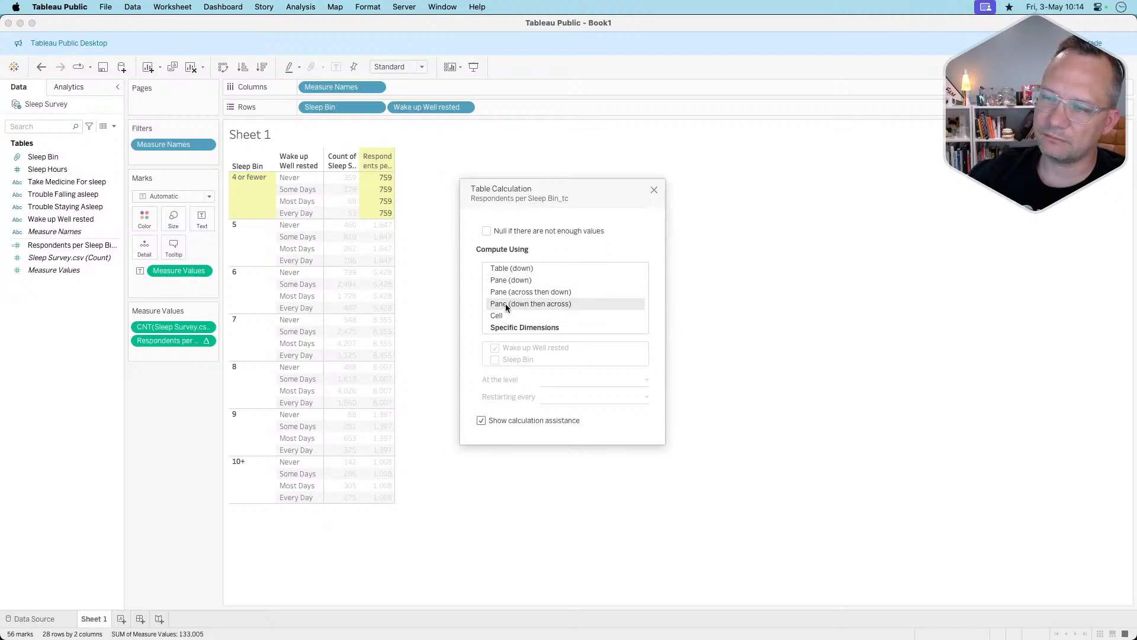
left_click(511, 269)
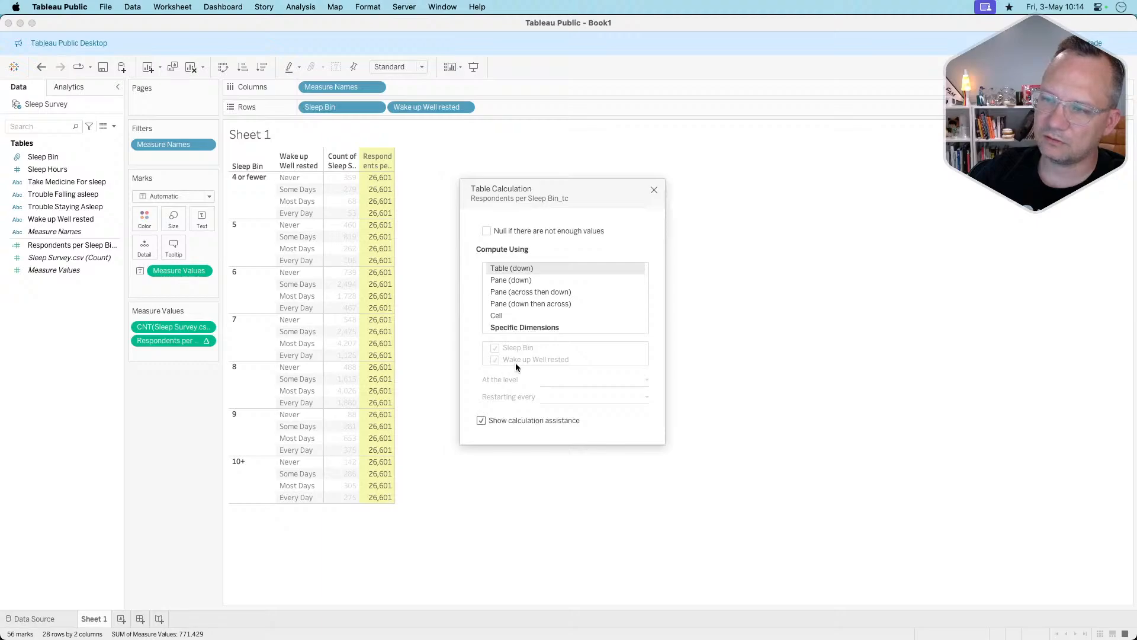
Compute Respondents per Sleep Bin_tc using Specific Dimensions with only Wake up Well rested checked, and close the table calculation settings.
left_click(513, 280)
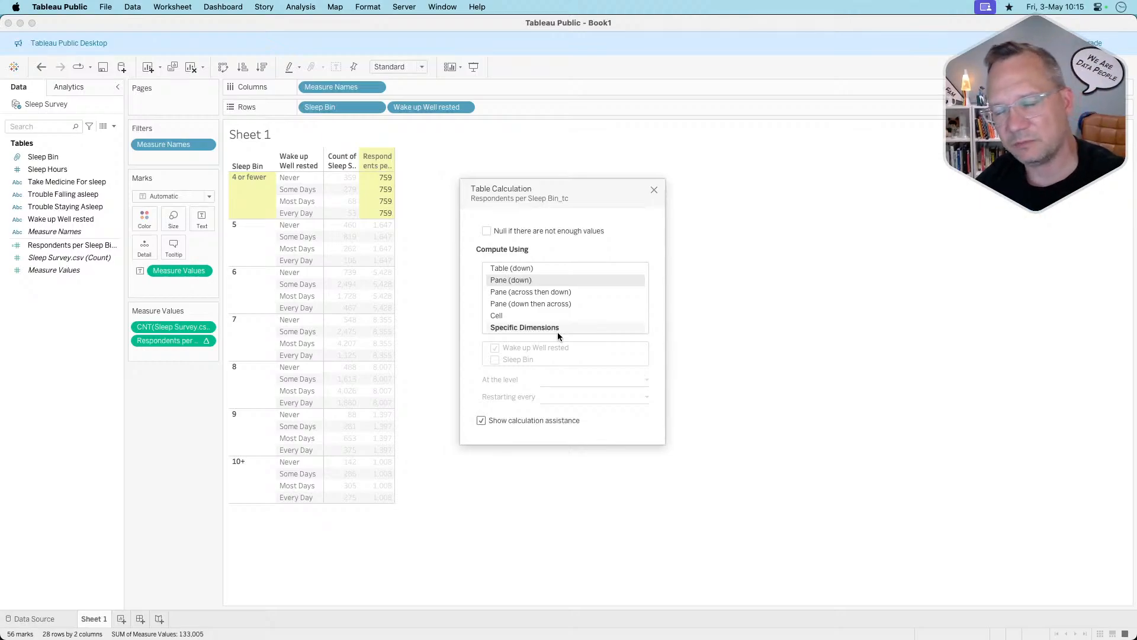
left_click(527, 328)
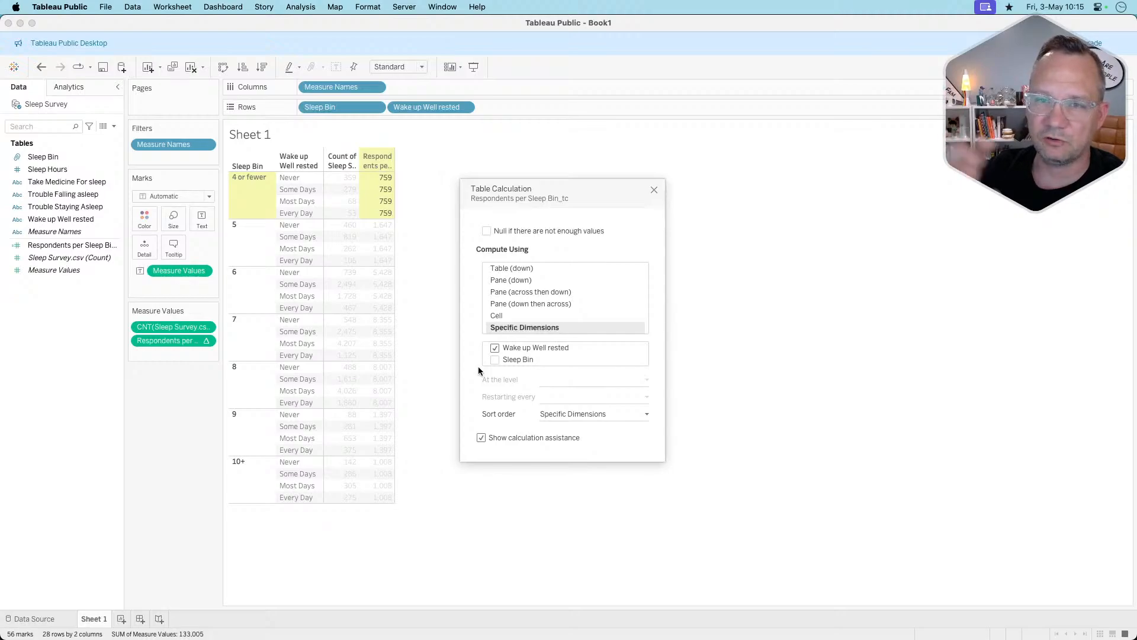
key("super+Tab")
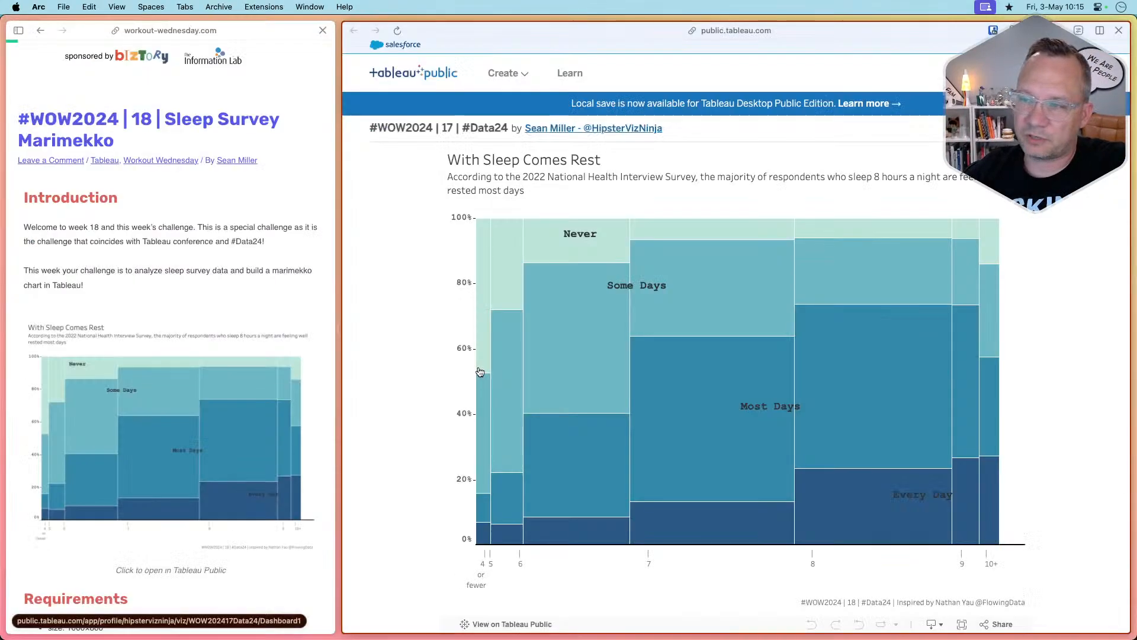
key("super+Tab")
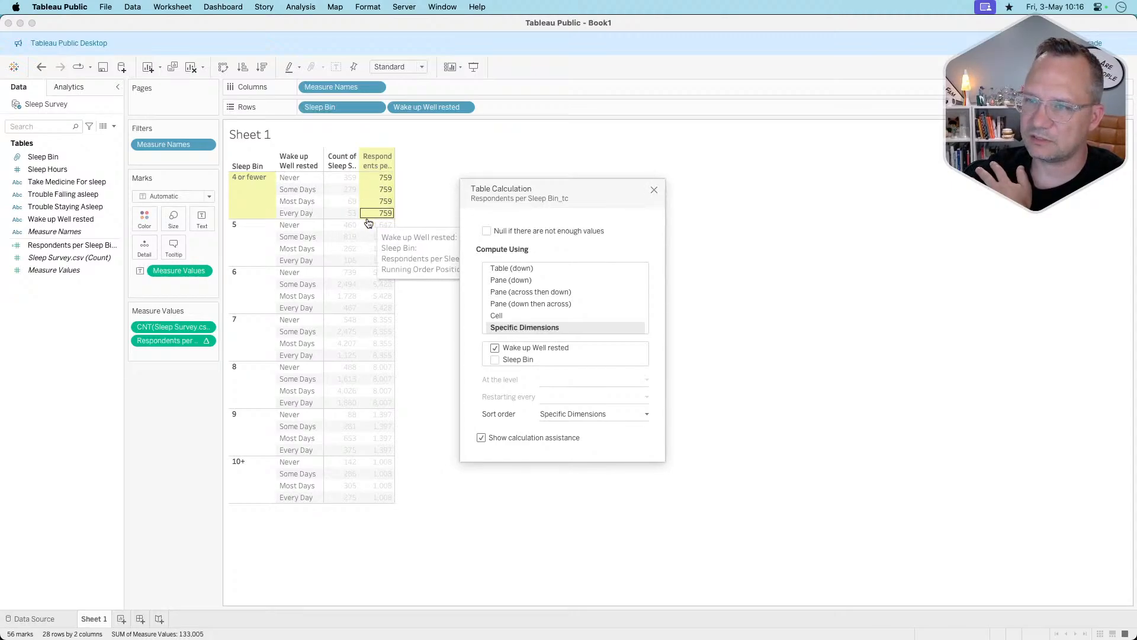
left_click(655, 189)
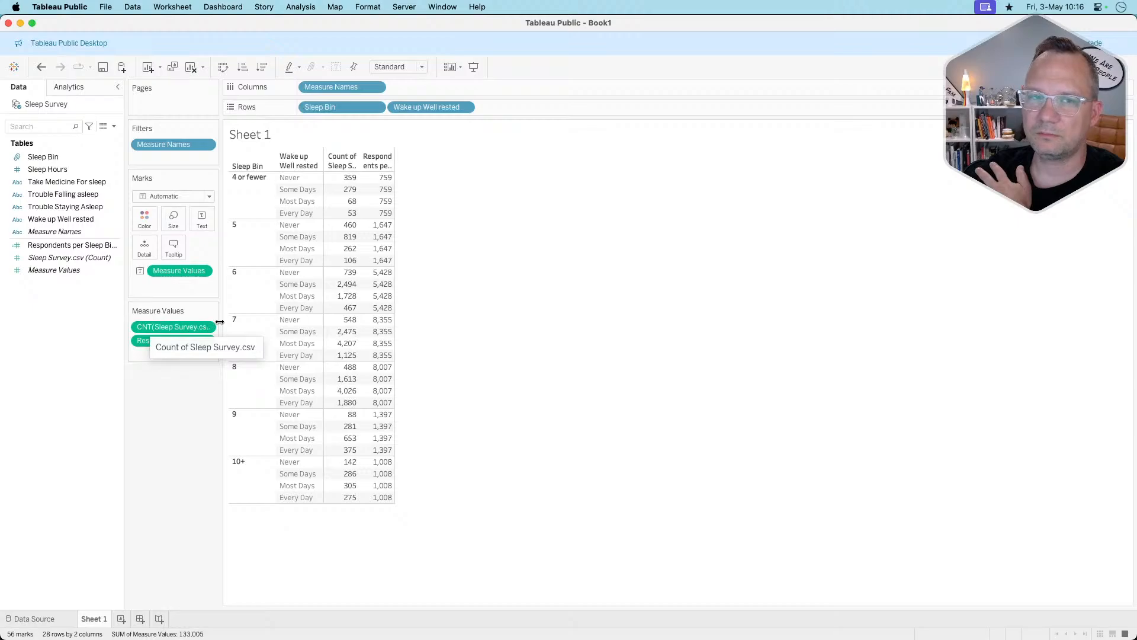
Switch to the browser and examine the reference Marimekko's tooltips across the sleep bins for percent of total and width numerator, and return to Tableau.
key("super+Tab")
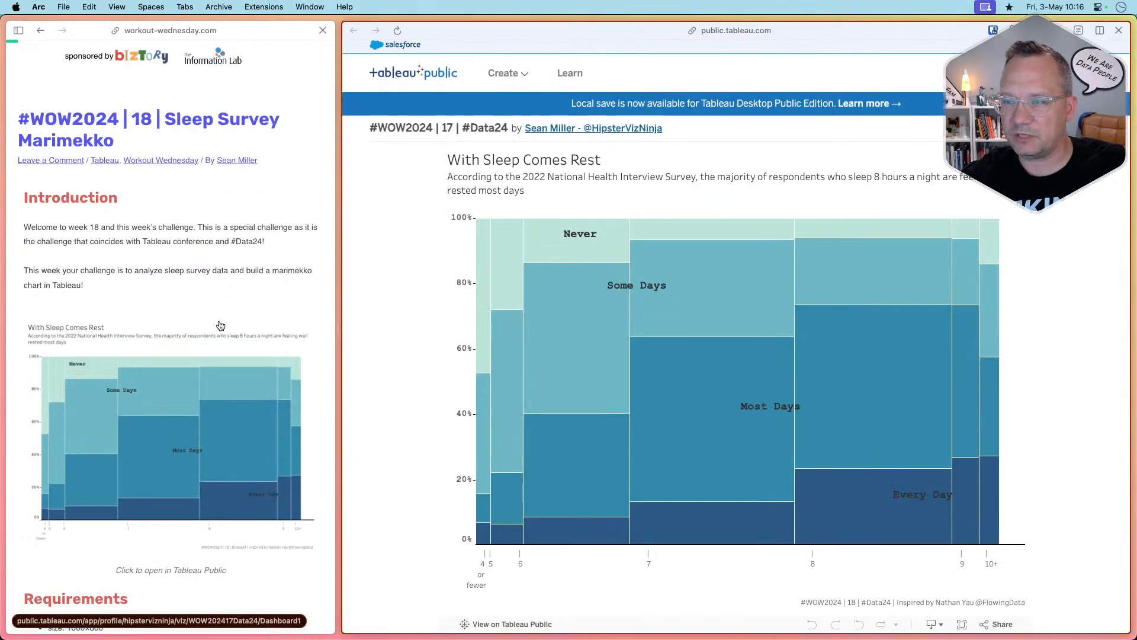
mouse_move(559, 330)
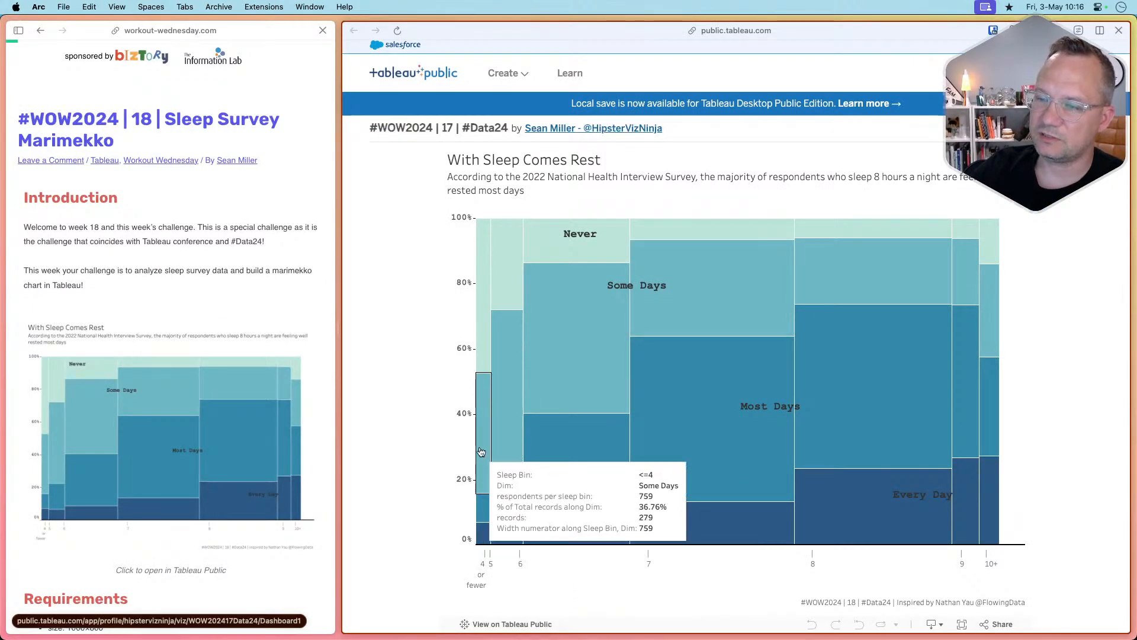
mouse_move(484, 328)
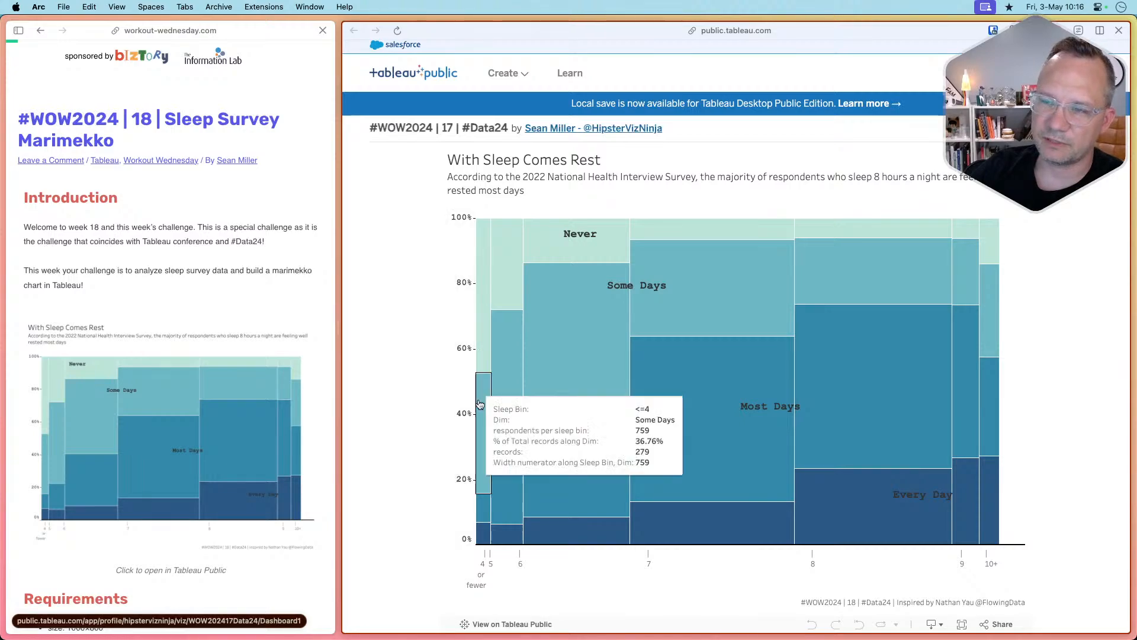
mouse_move(484, 530)
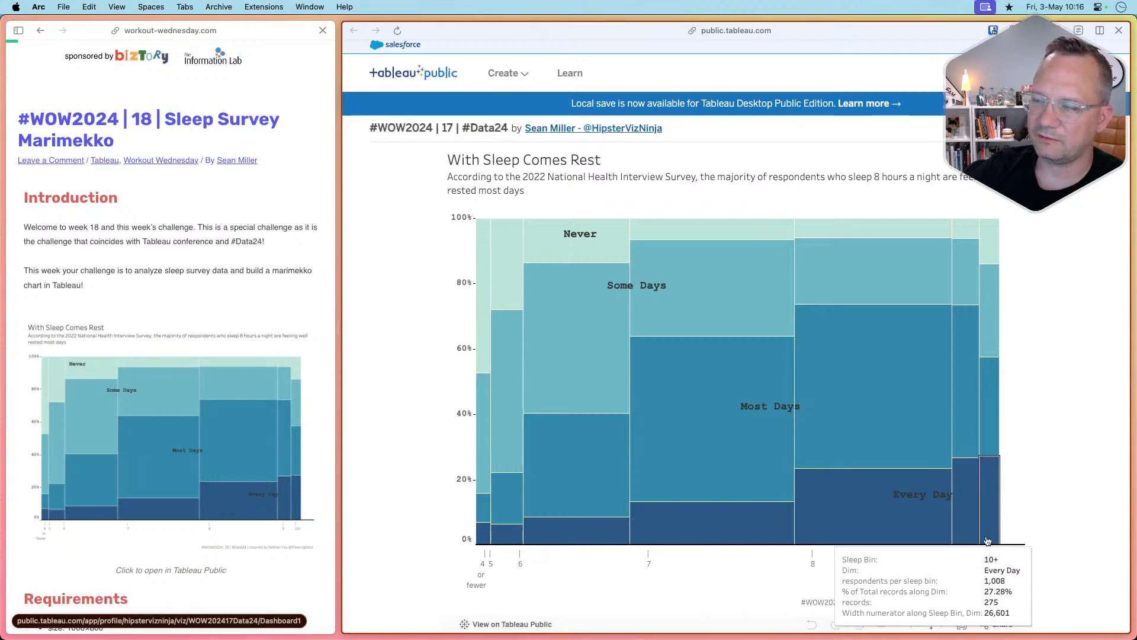
mouse_move(479, 494)
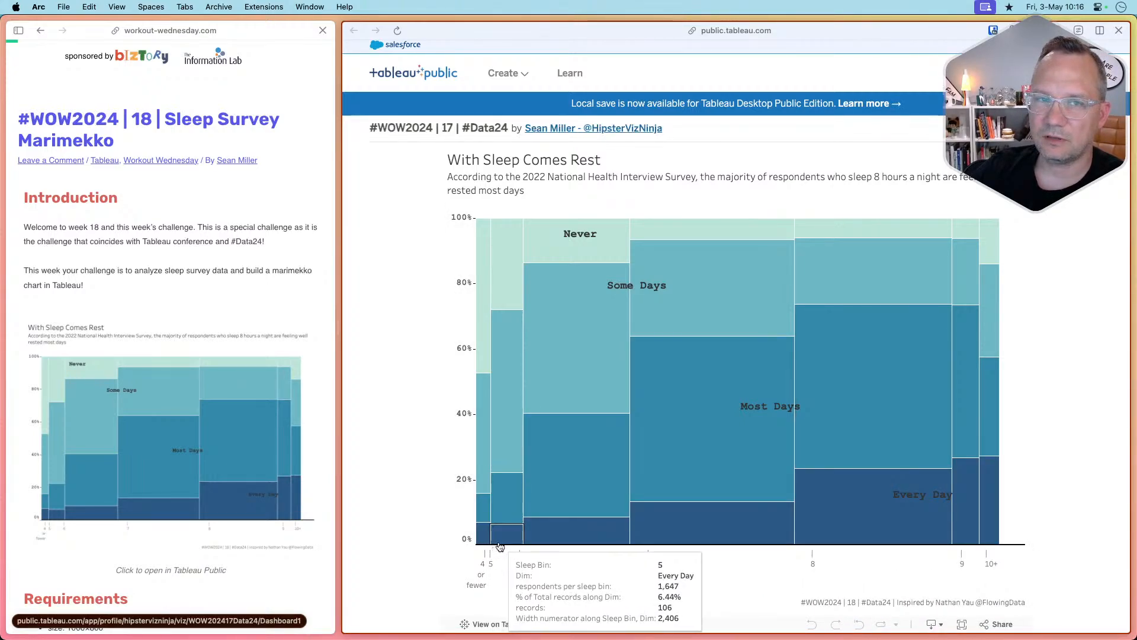
mouse_move(583, 545)
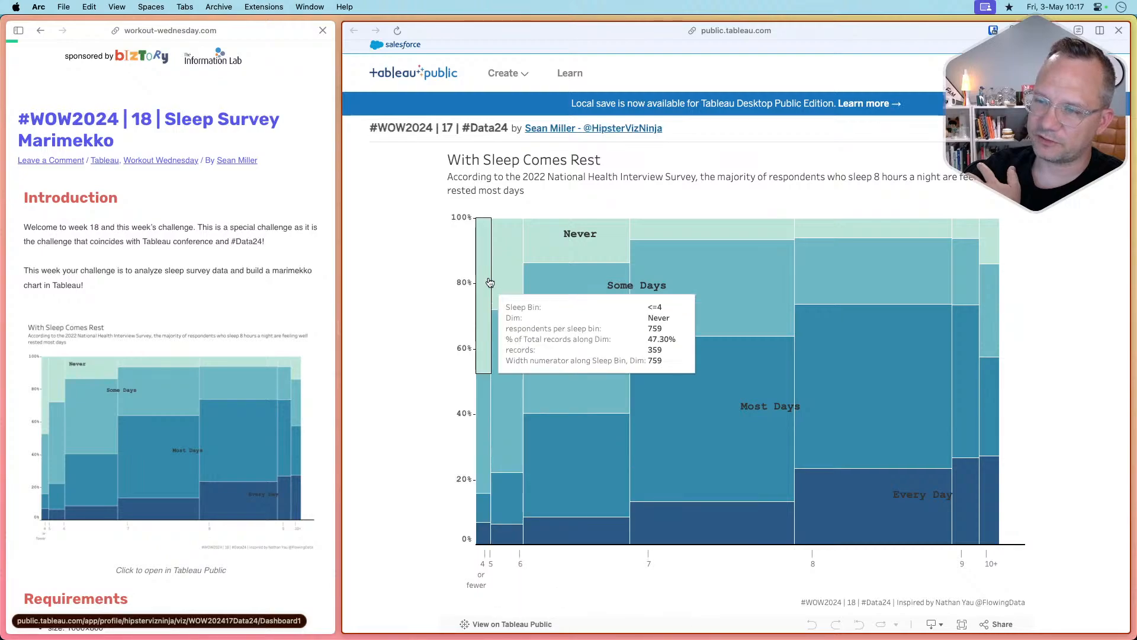
key("super+Tab")
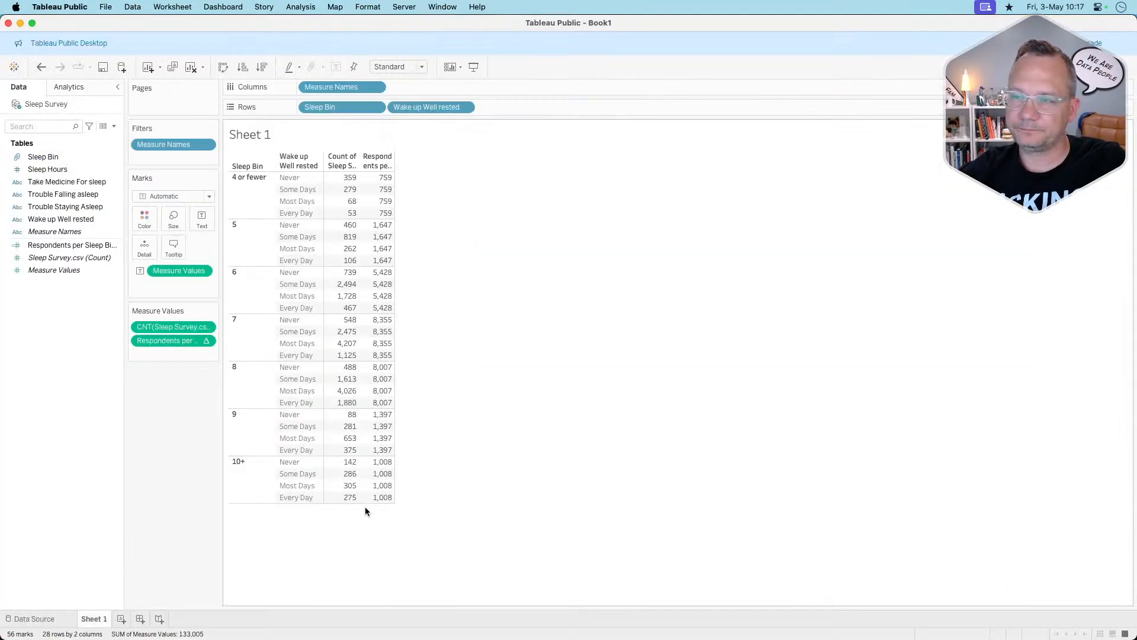
Apply a Percent of Total quick table calculation to the Sleep Survey.csv count measure.
left_click(206, 328)
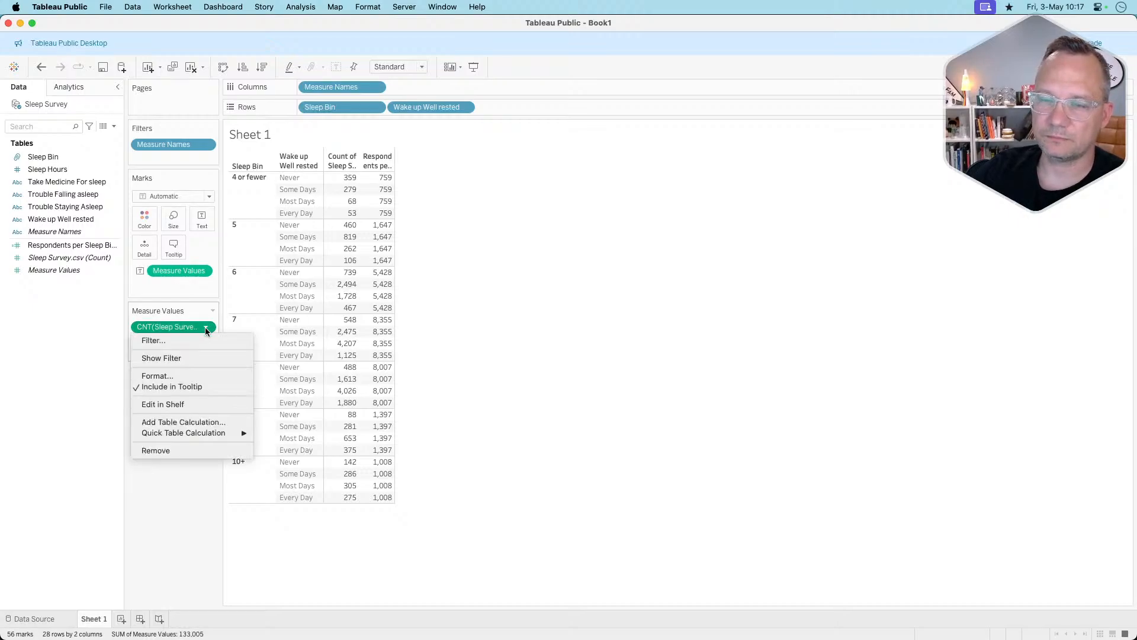
mouse_move(177, 437)
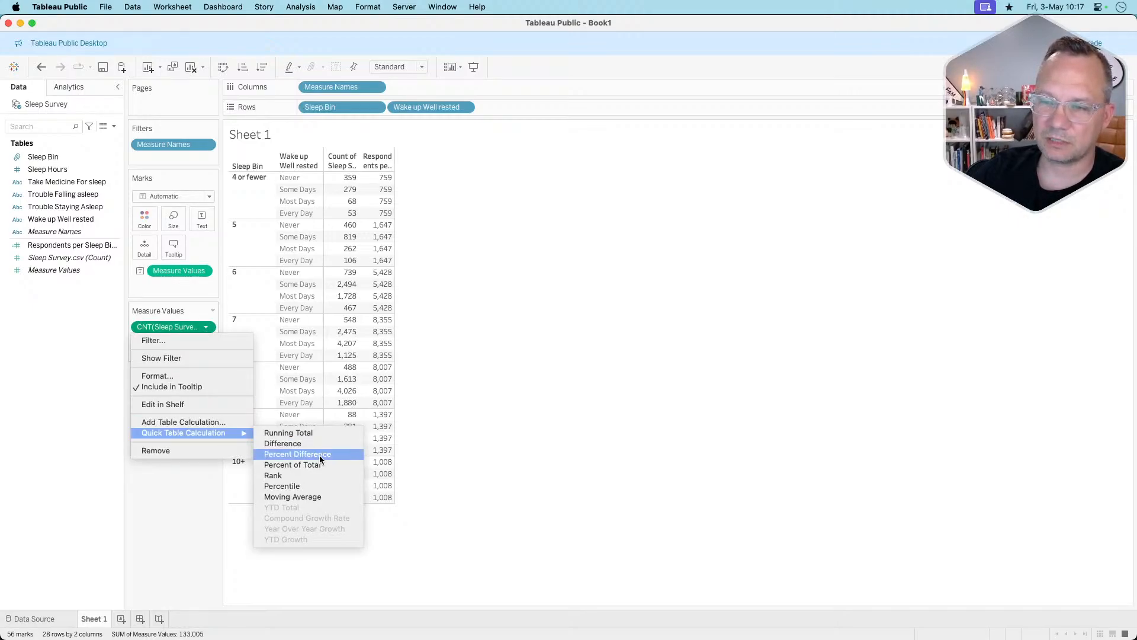
left_click(188, 516)
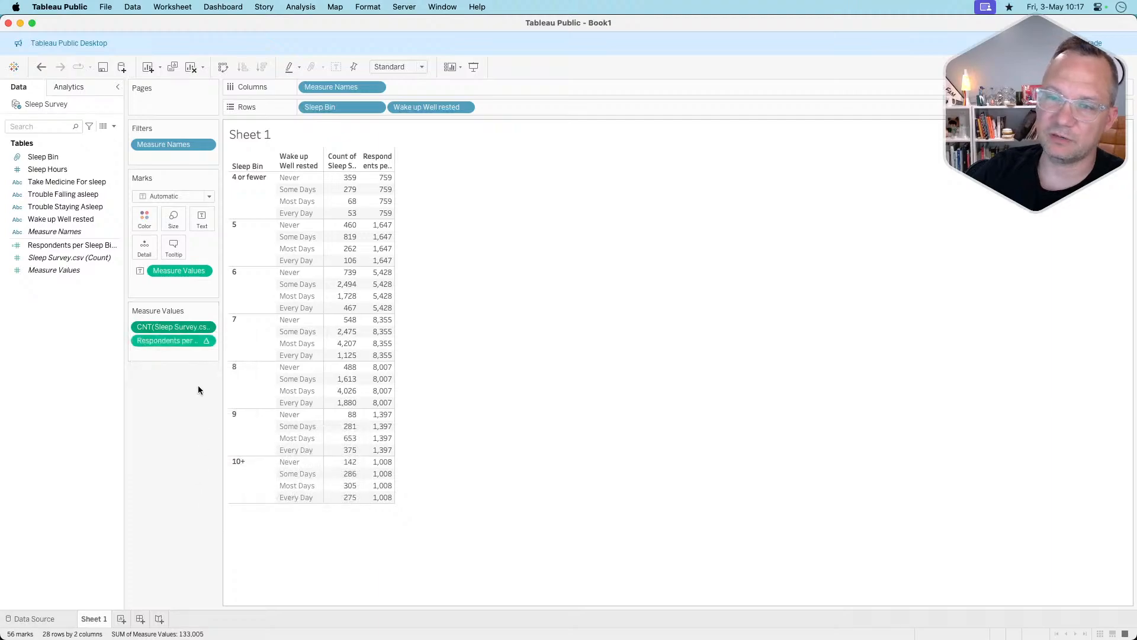
left_click(207, 327)
mouse_move(198, 431)
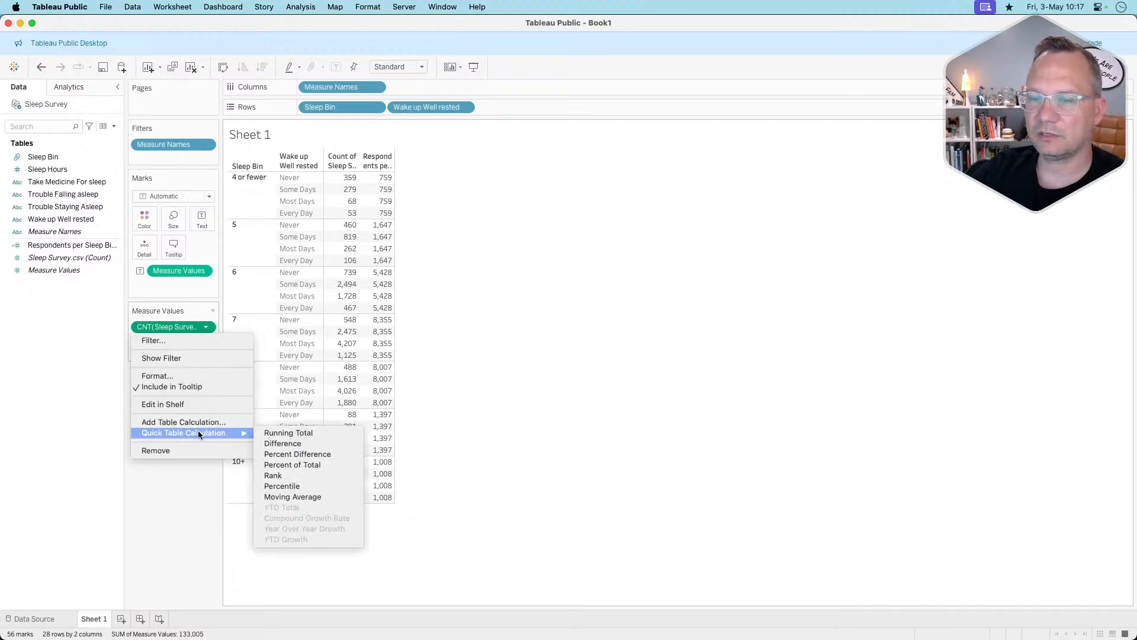
left_click(312, 466)
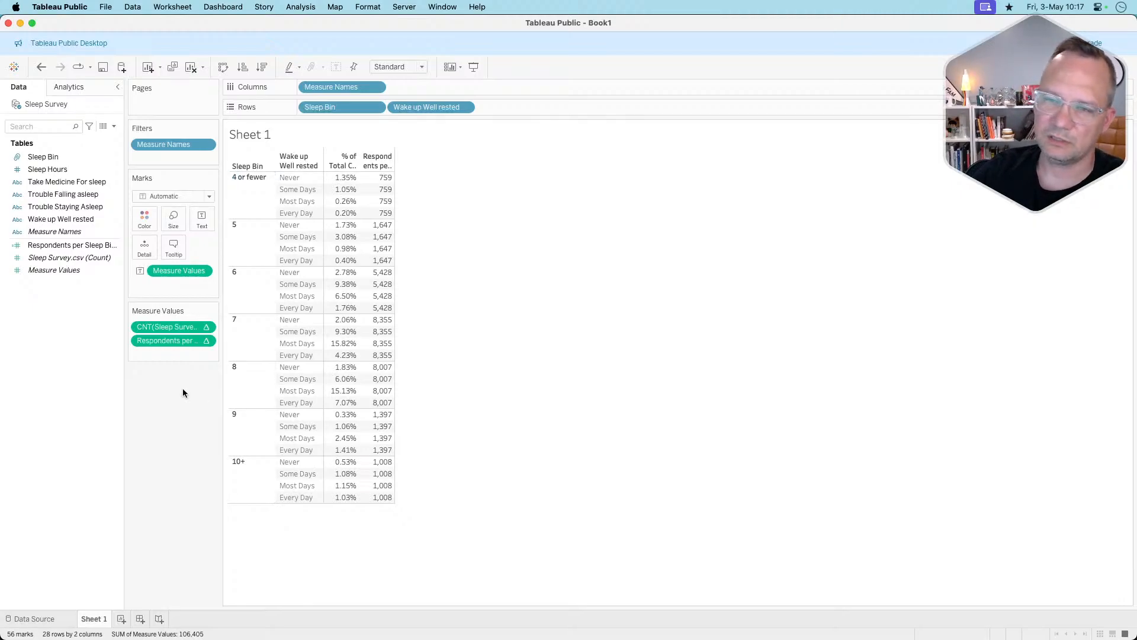
Compute the count's percent of total using Specific Dimensions with only Wake up Well rested checked, and close the table calculation settings.
left_click(205, 327)
mouse_move(201, 426)
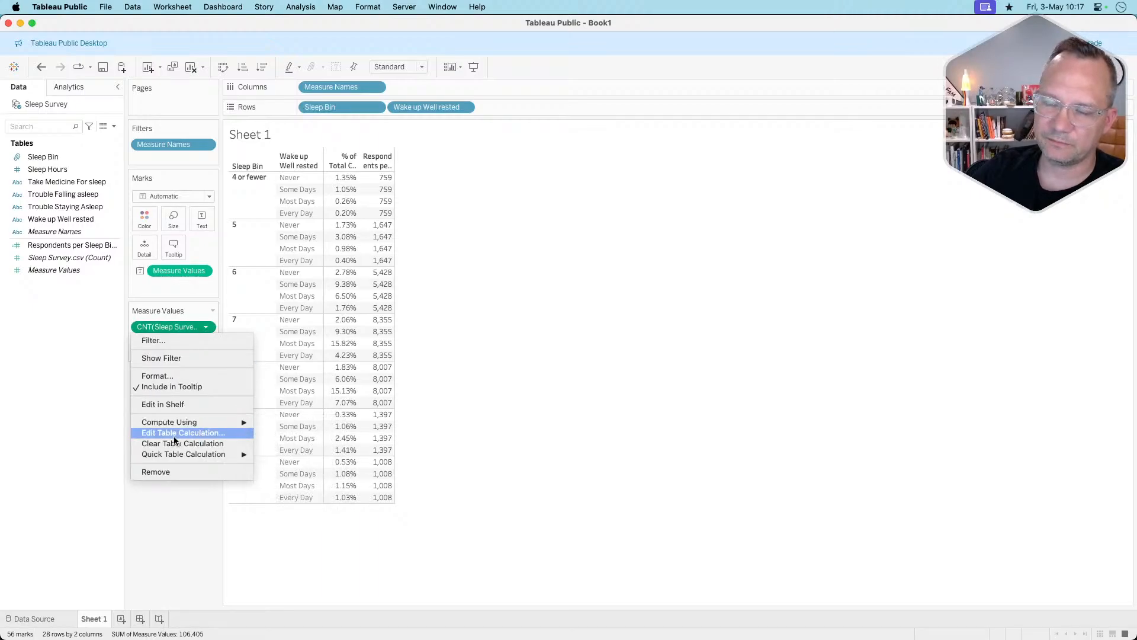
left_click(190, 432)
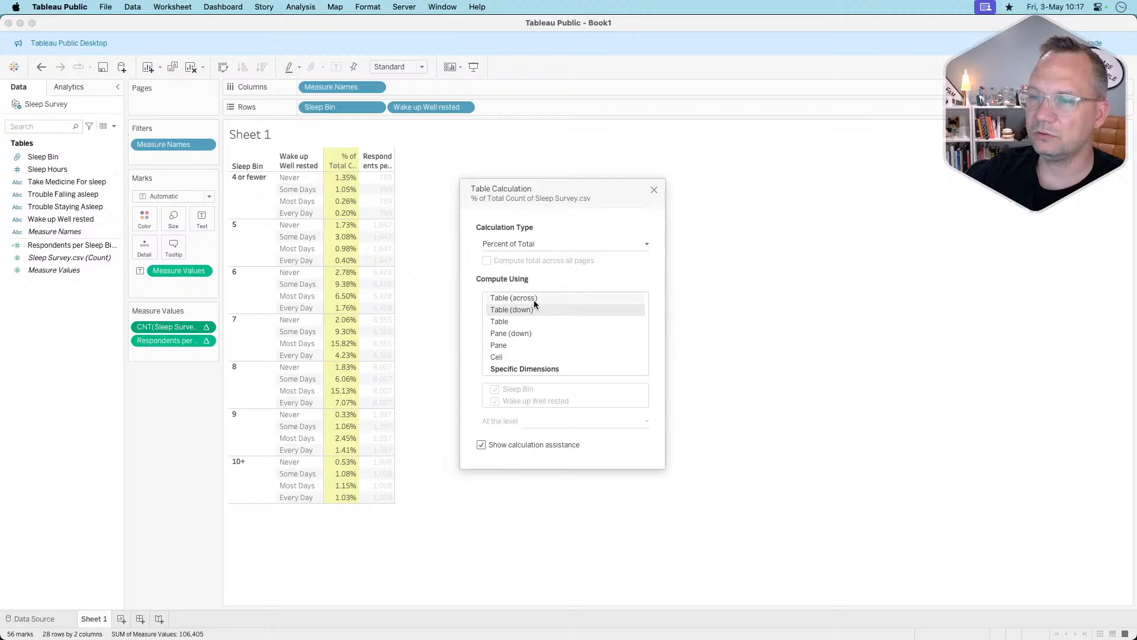
left_click(534, 333)
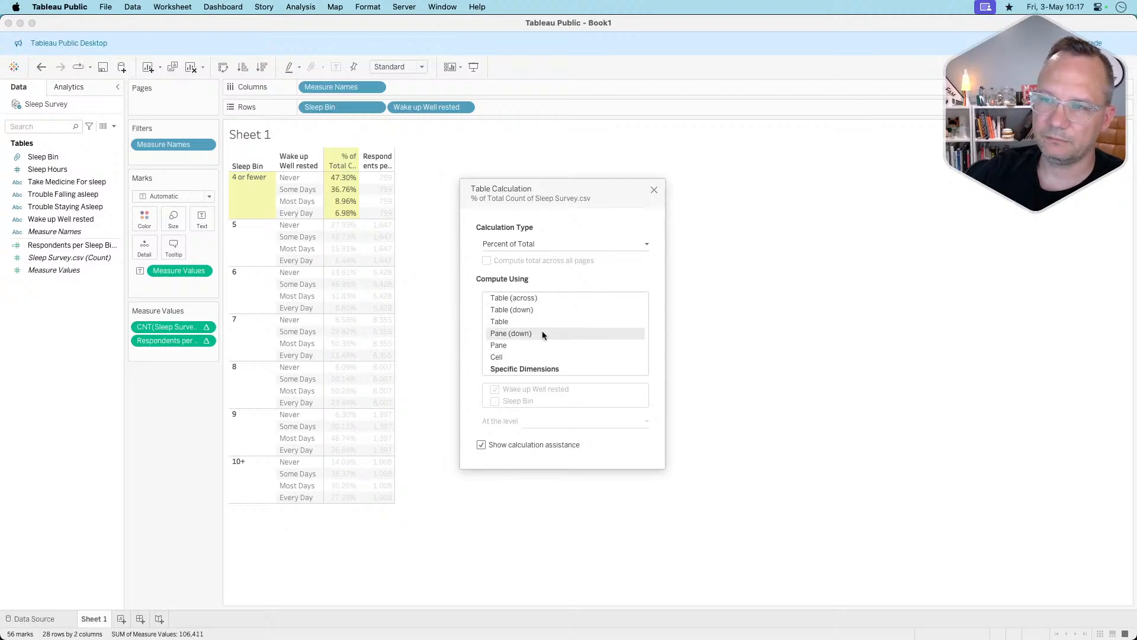
mouse_move(337, 178)
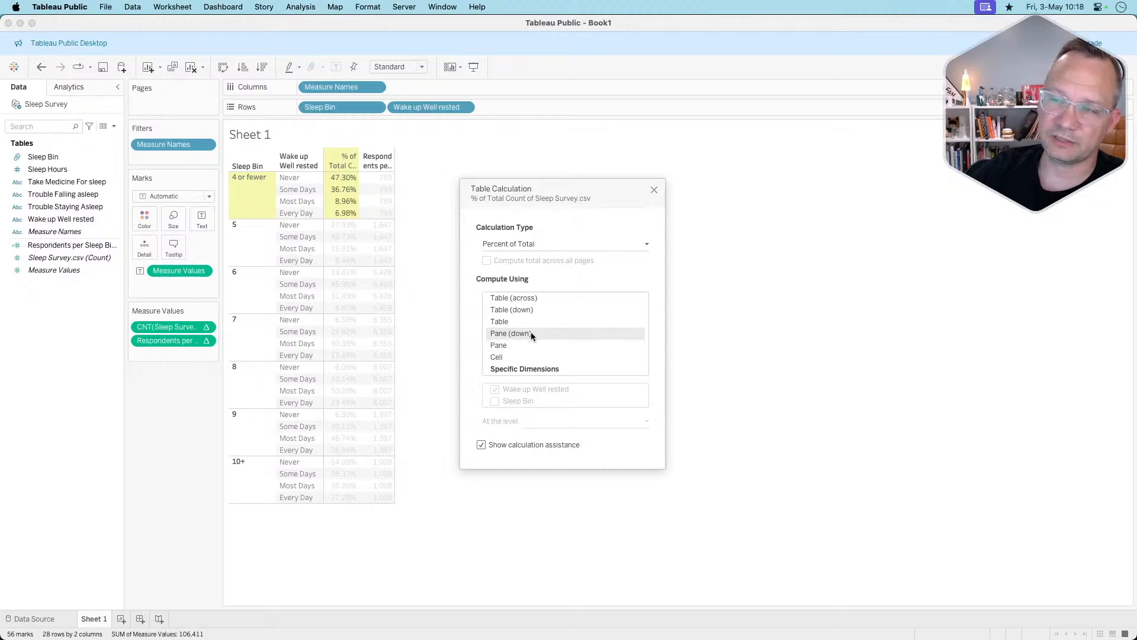
left_click(510, 369)
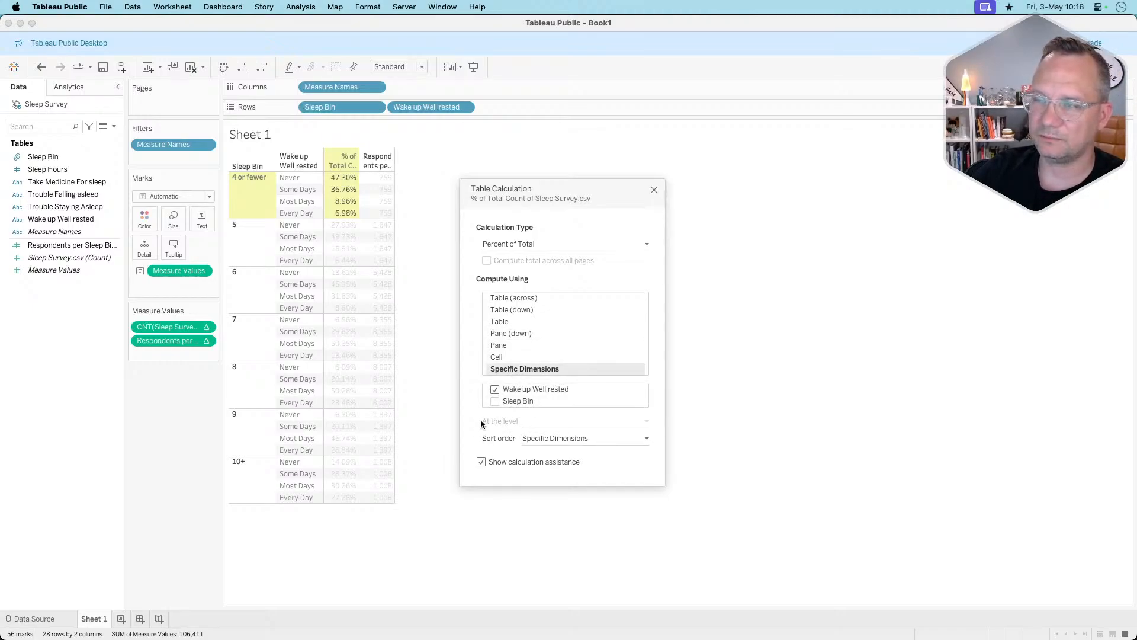
left_click(653, 189)
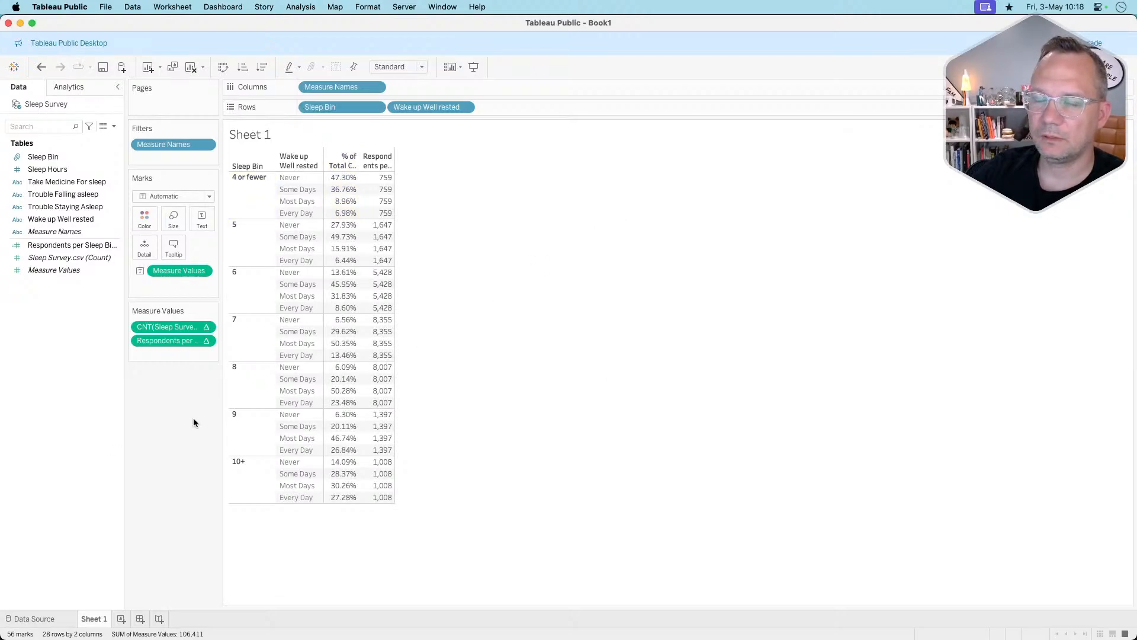
Switch to the browser, check the percent of total in the reference chart's tooltip for the lowest sleep bin, and return to Tableau.
key("super+Tab")
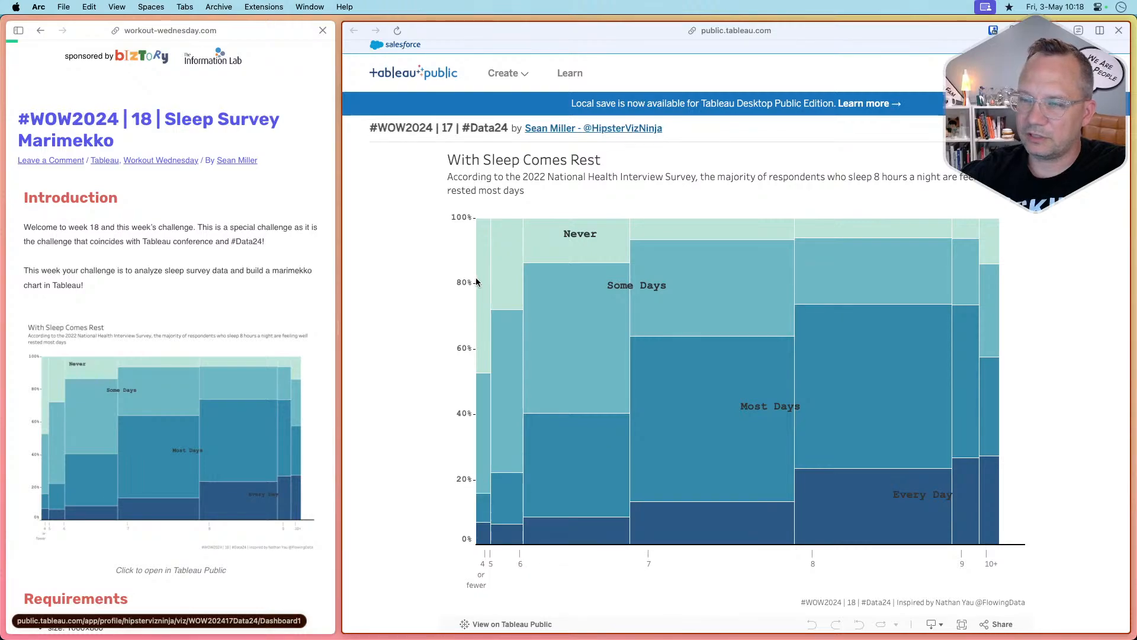
mouse_move(495, 520)
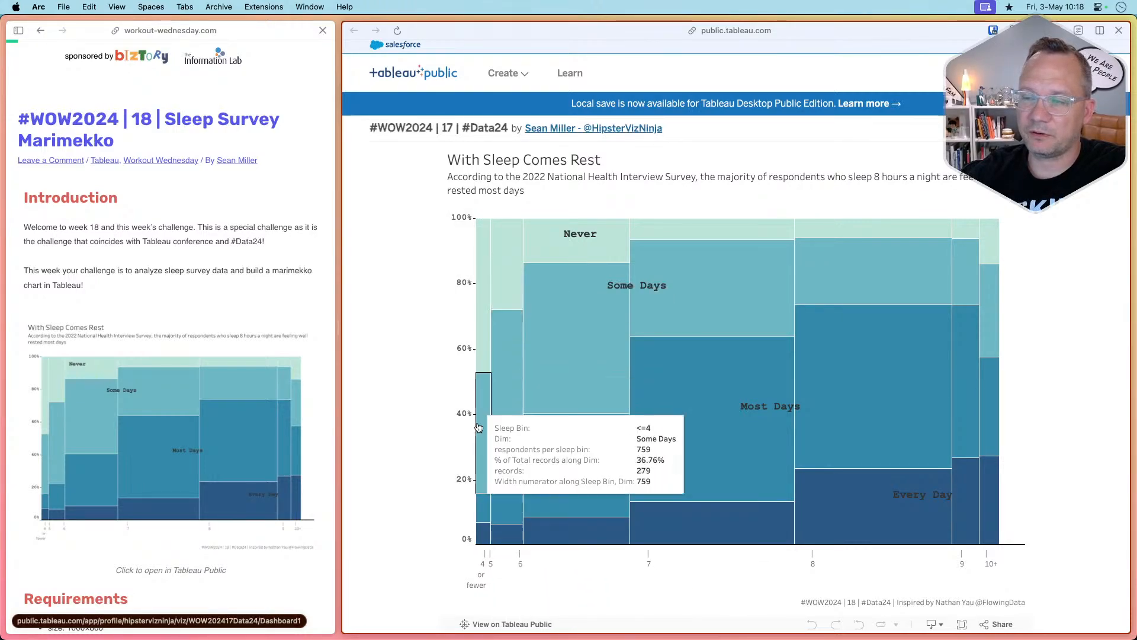
key("super+Tab")
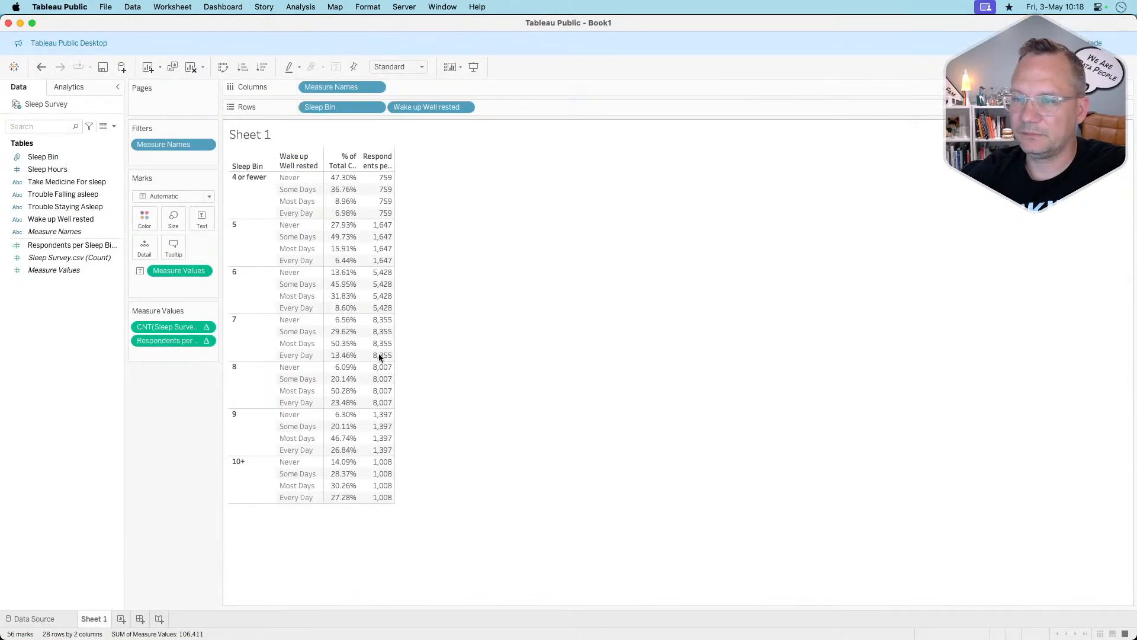
key("super+Tab")
key("super+Tab")
key("super+Tab")
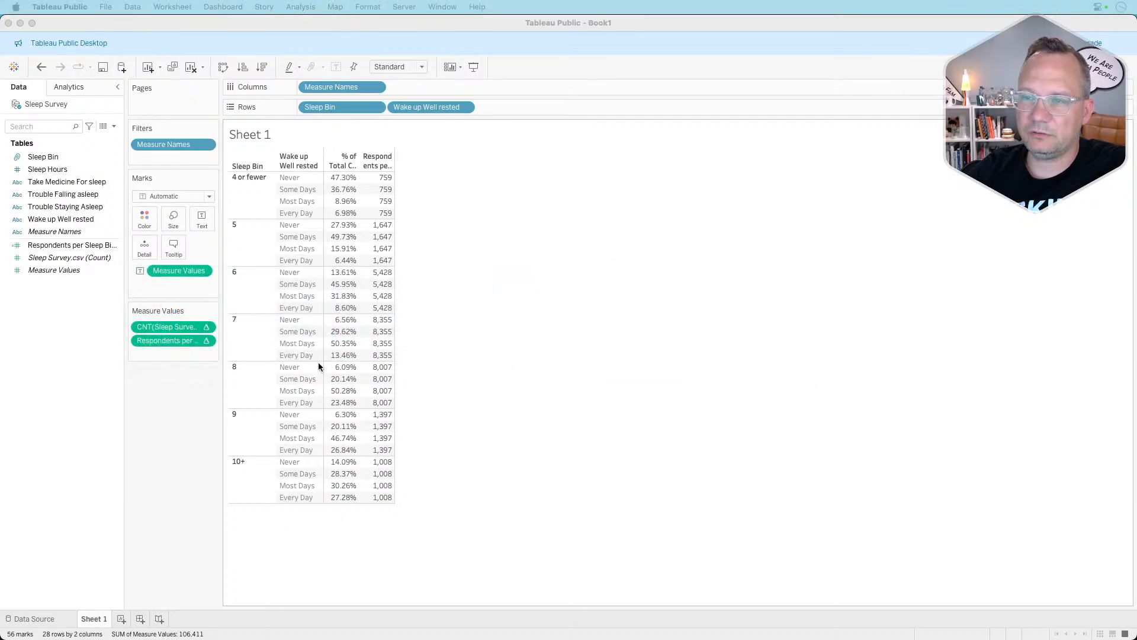
left_click(189, 403)
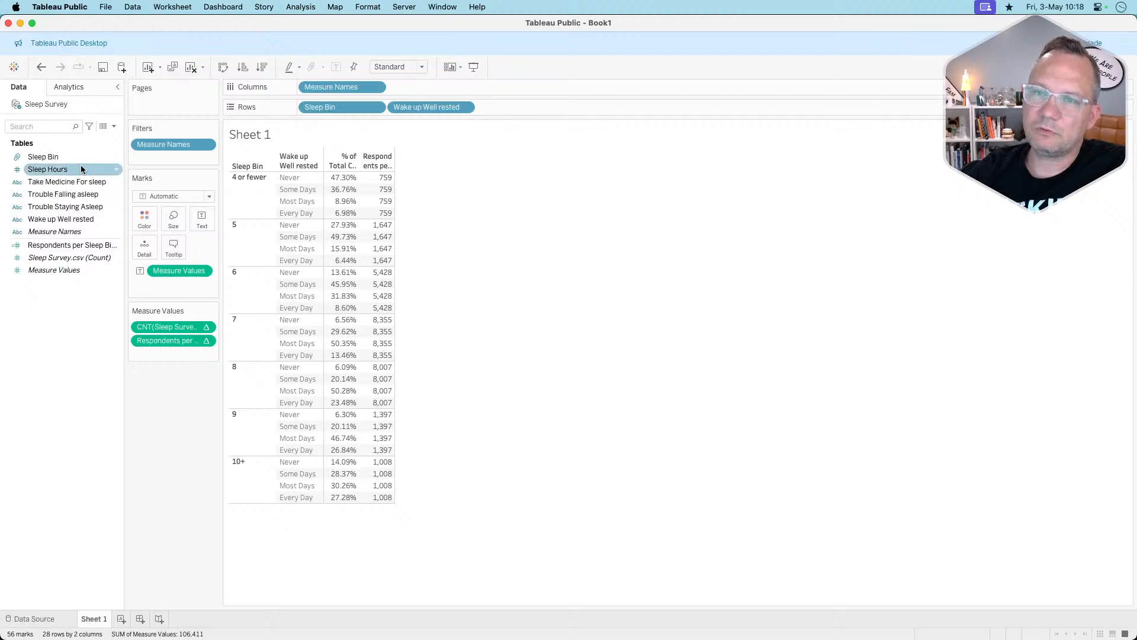
Create a new calculated field in the Sleep Survey data source and name it Histogram Width.
left_click(115, 126)
left_click(101, 137)
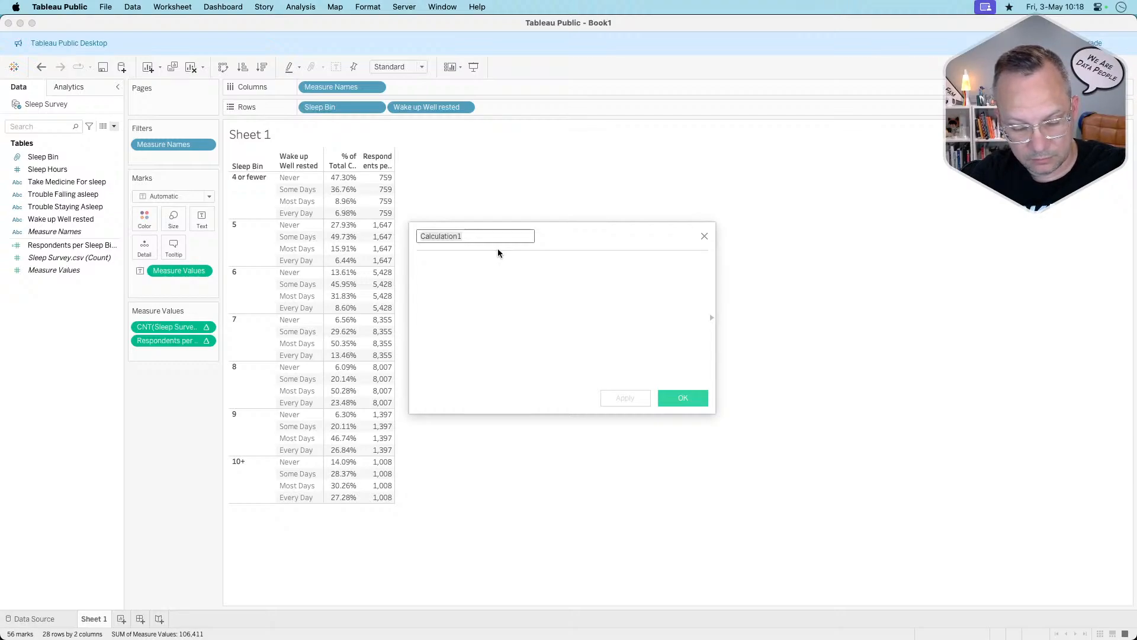
type("Historg")
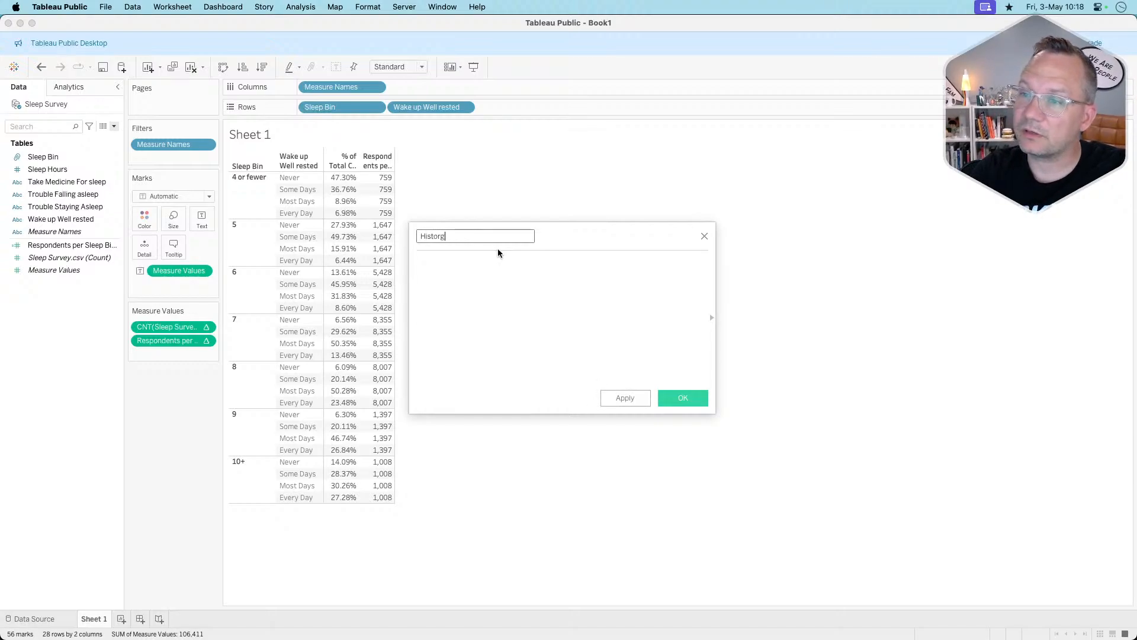
key("BackSpace")
key("BackSpace")
type("gram Width")
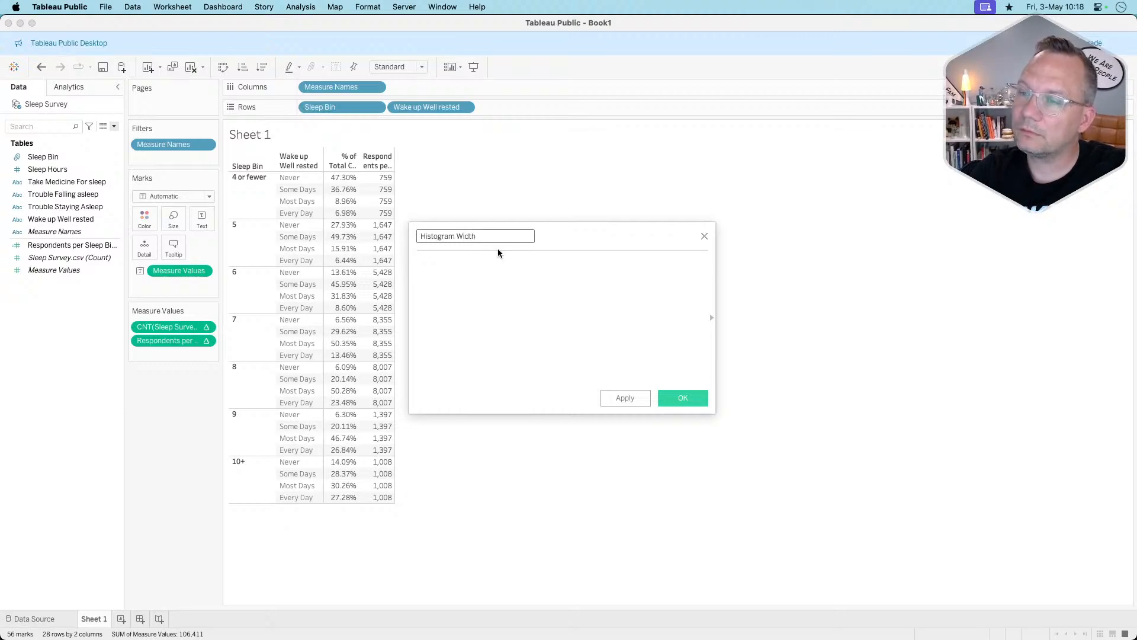
key("Tab")
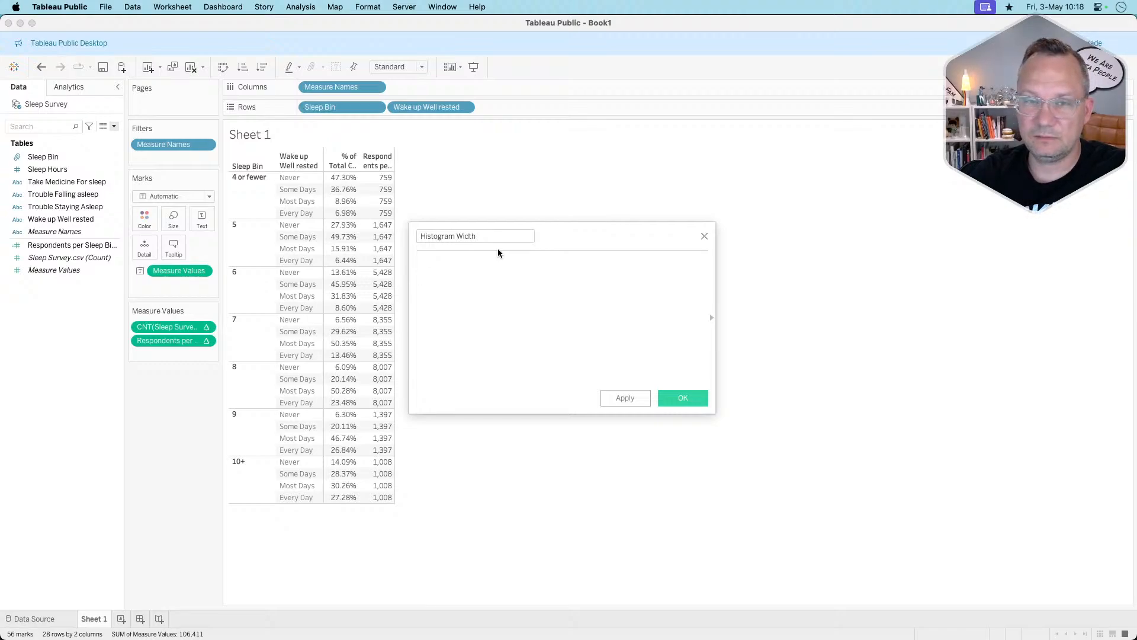
Define the Histogram Width calculation as RUNNING_SUM([Respondents per Sleep Bin_tc]) and save it.
type("Run")
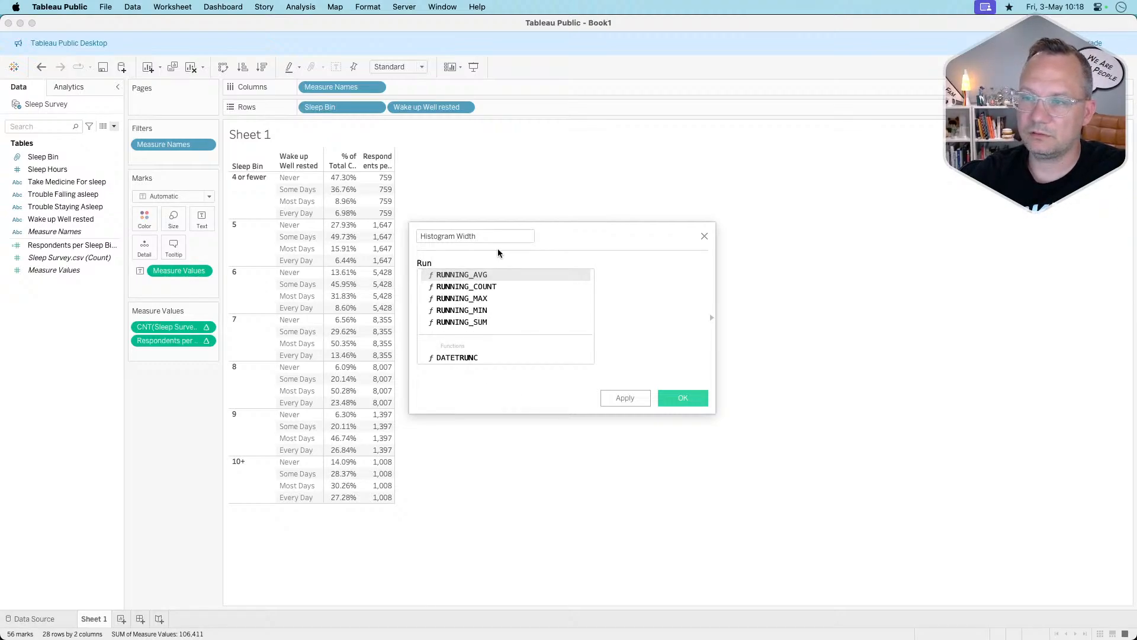
key("Down")
key("Down")
key("Down")
key("Down")
key("Return")
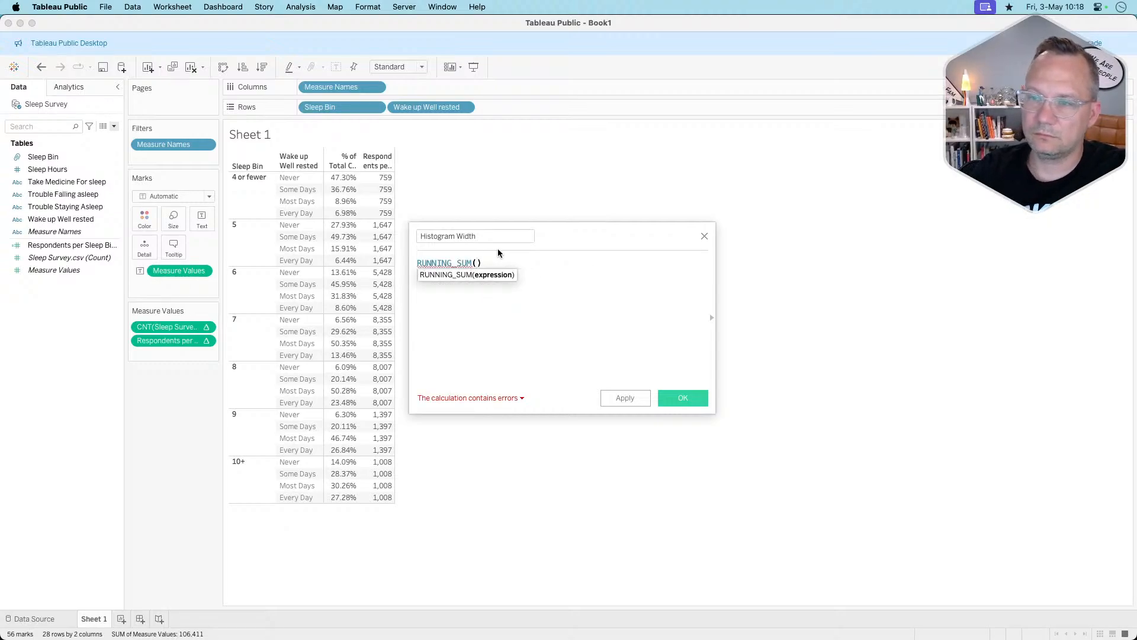
left_click_drag(170, 344, 456, 289)
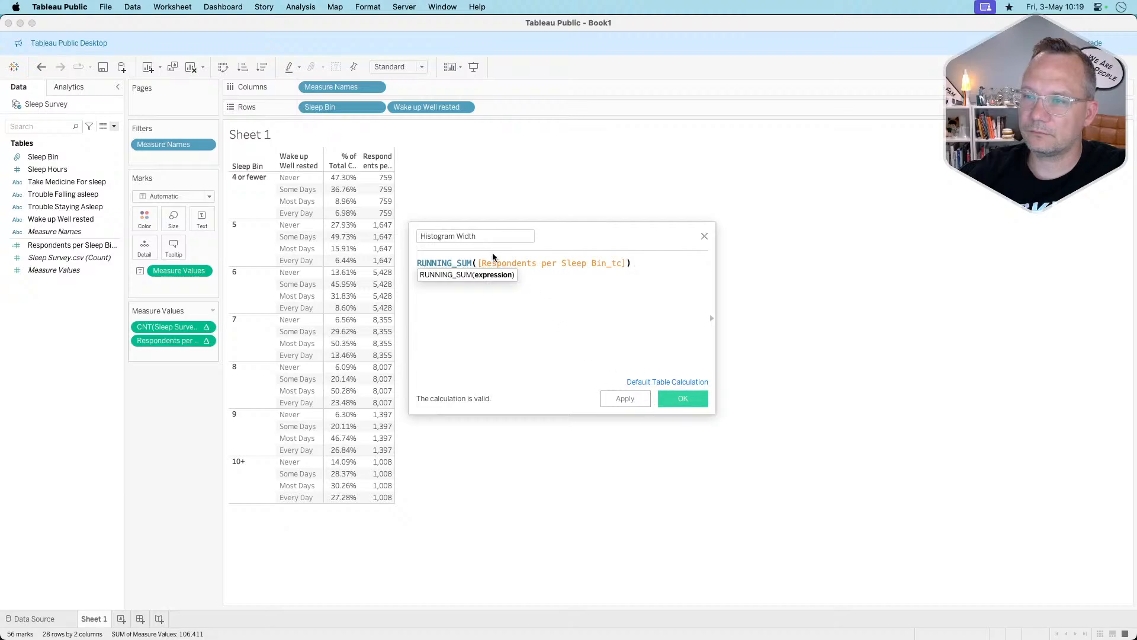
left_click(681, 397)
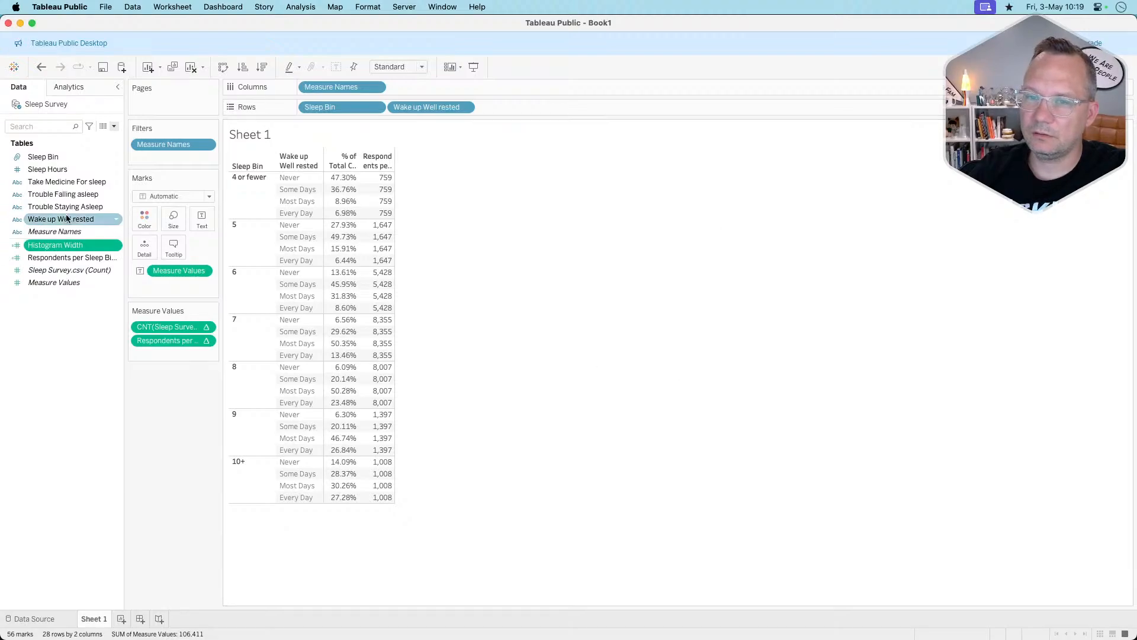
Add Histogram Width to the measure values and compute it using Specific Dimensions with only Wake up Well rested checked, ordered above Sleep Bin.
left_click_drag(78, 247, 187, 352)
left_click(206, 354)
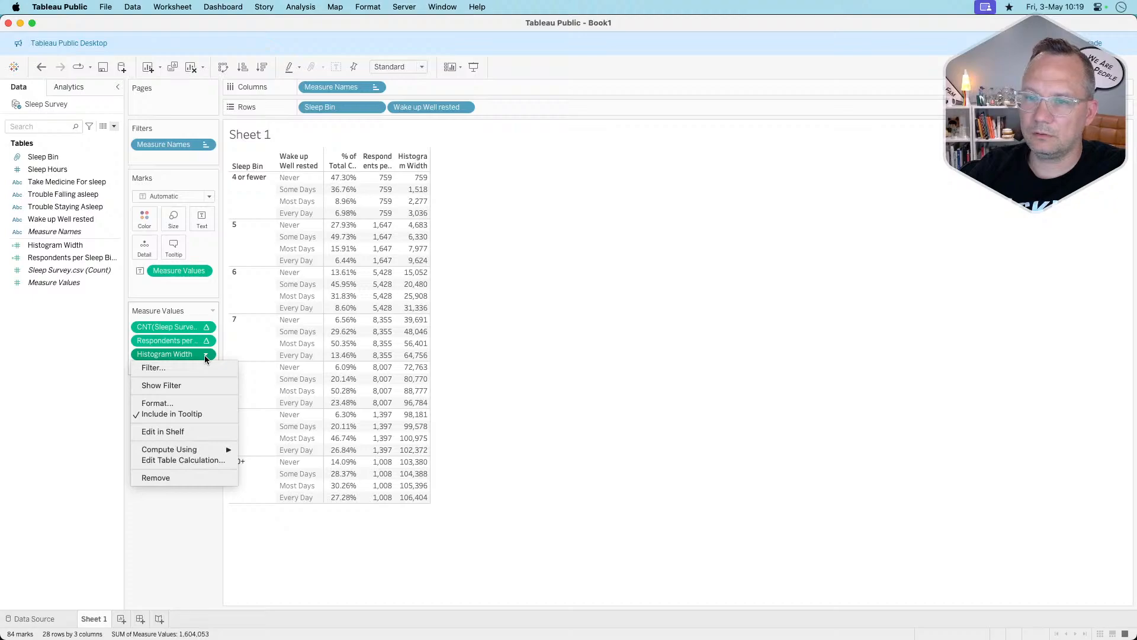
left_click(189, 459)
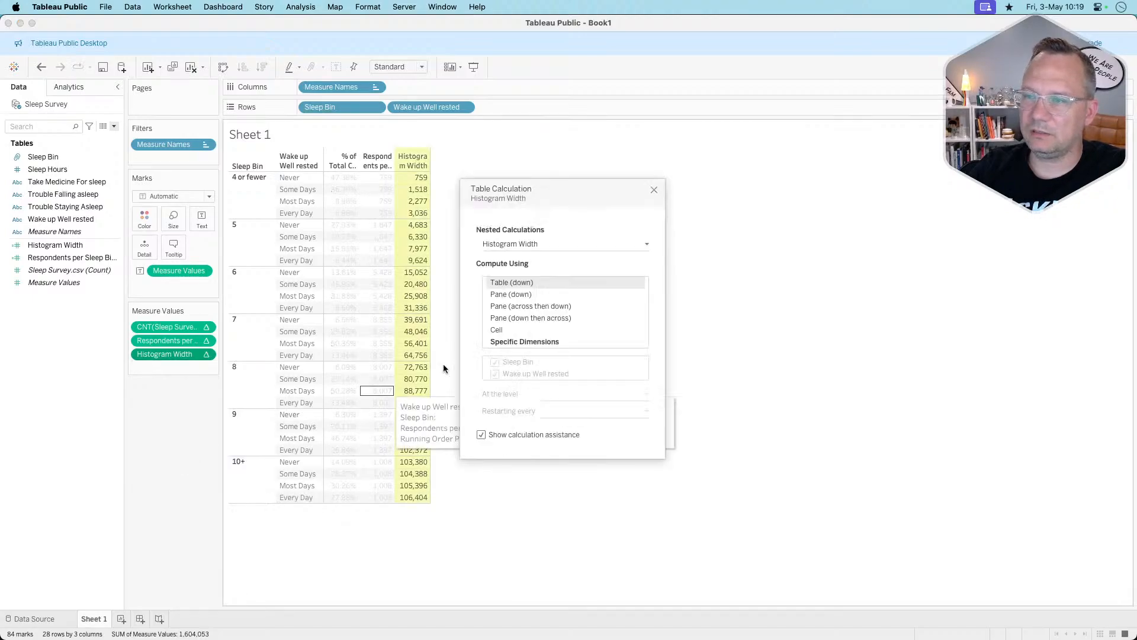
left_click(529, 343)
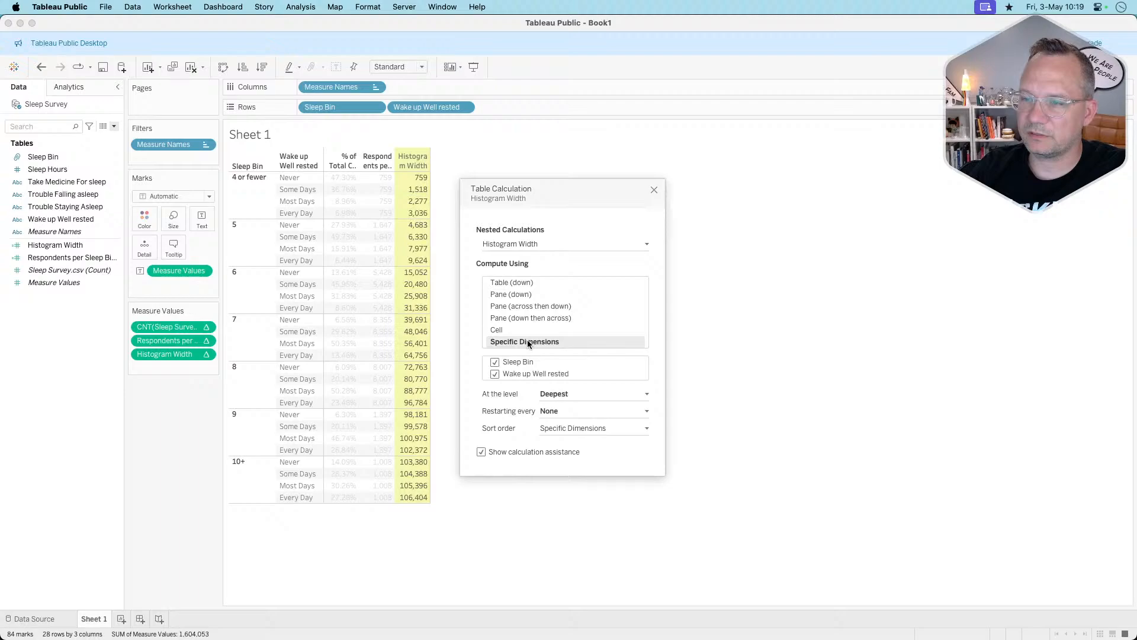
left_click(495, 363)
left_click_drag(501, 373, 517, 361)
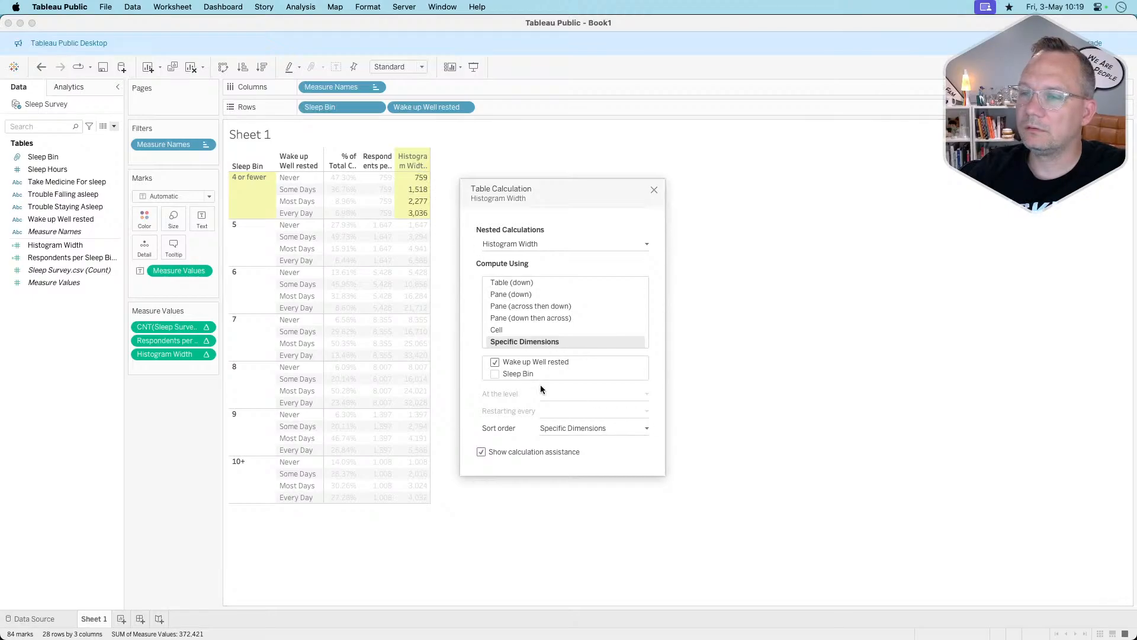
Check how the nested Respondents per Sleep Bin_tc calculation is computed within Histogram Width, and close the table calculation settings.
left_click(636, 241)
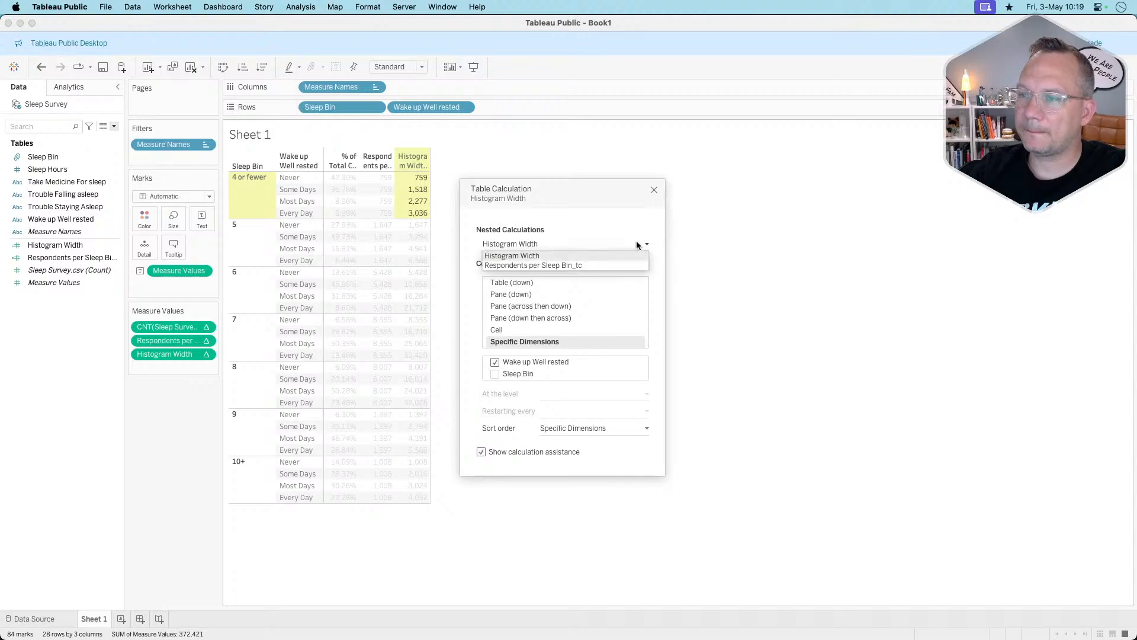
left_click(542, 266)
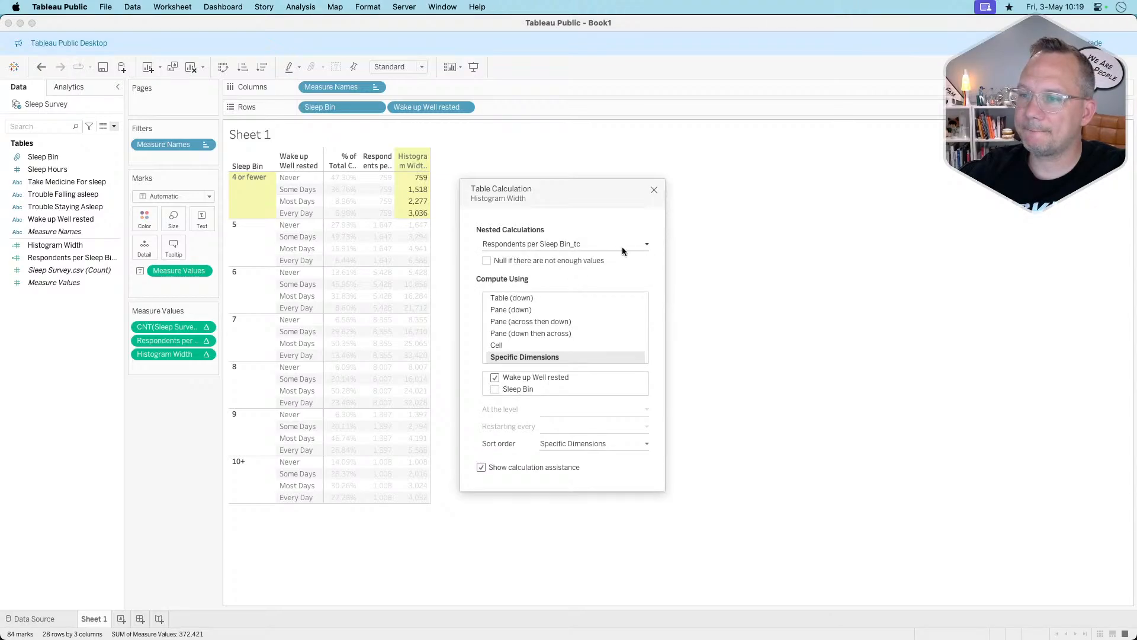
left_click(559, 244)
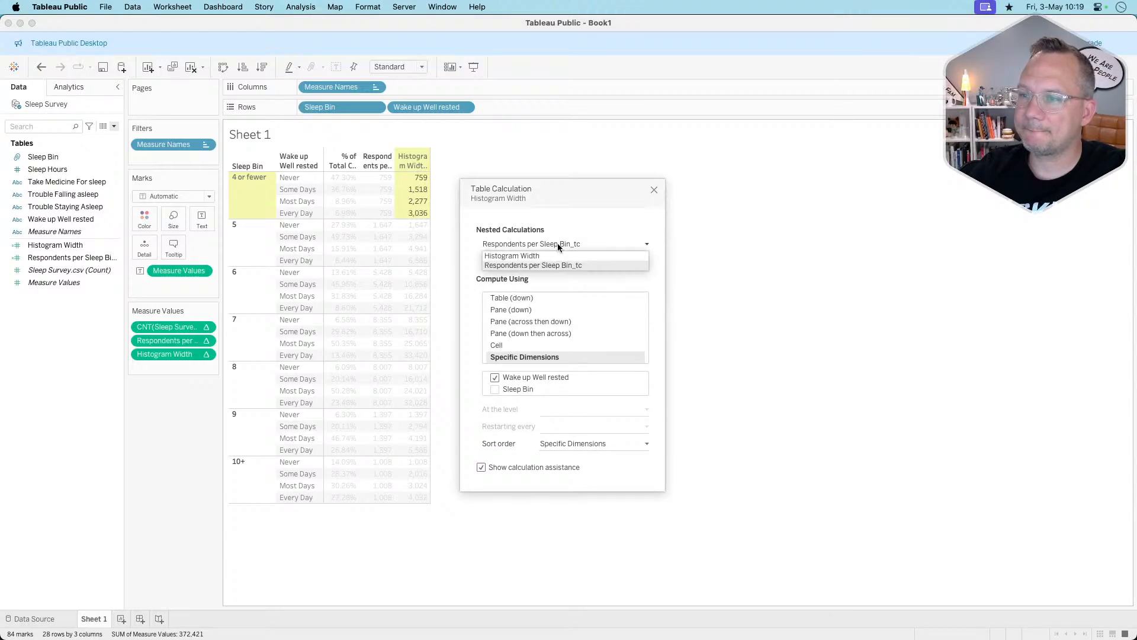
left_click(653, 188)
left_click(653, 190)
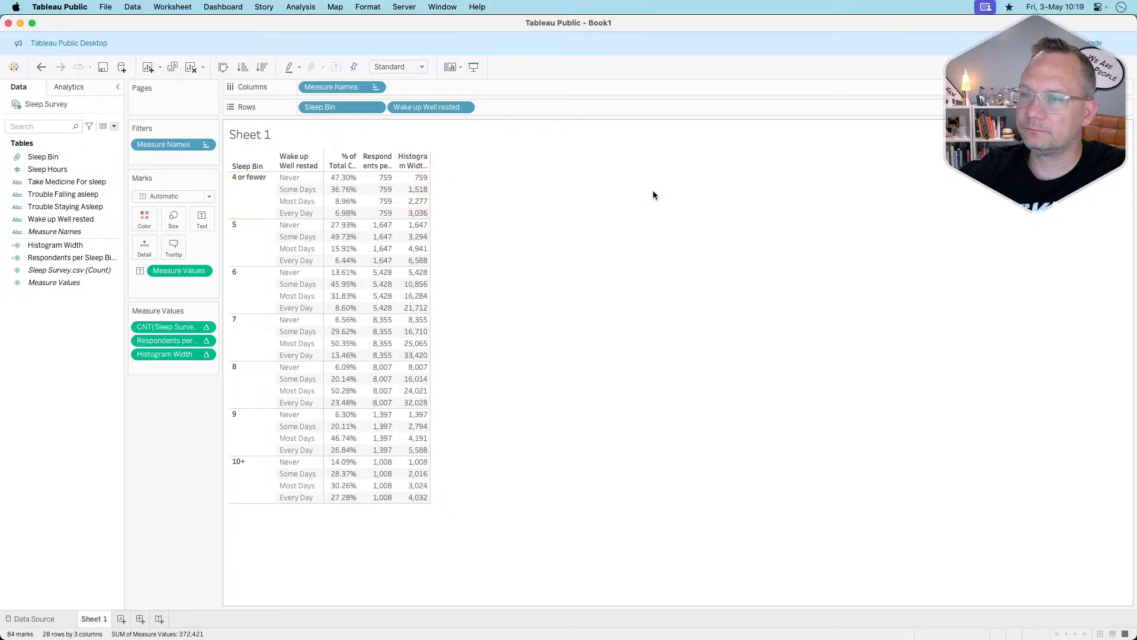
mouse_move(419, 202)
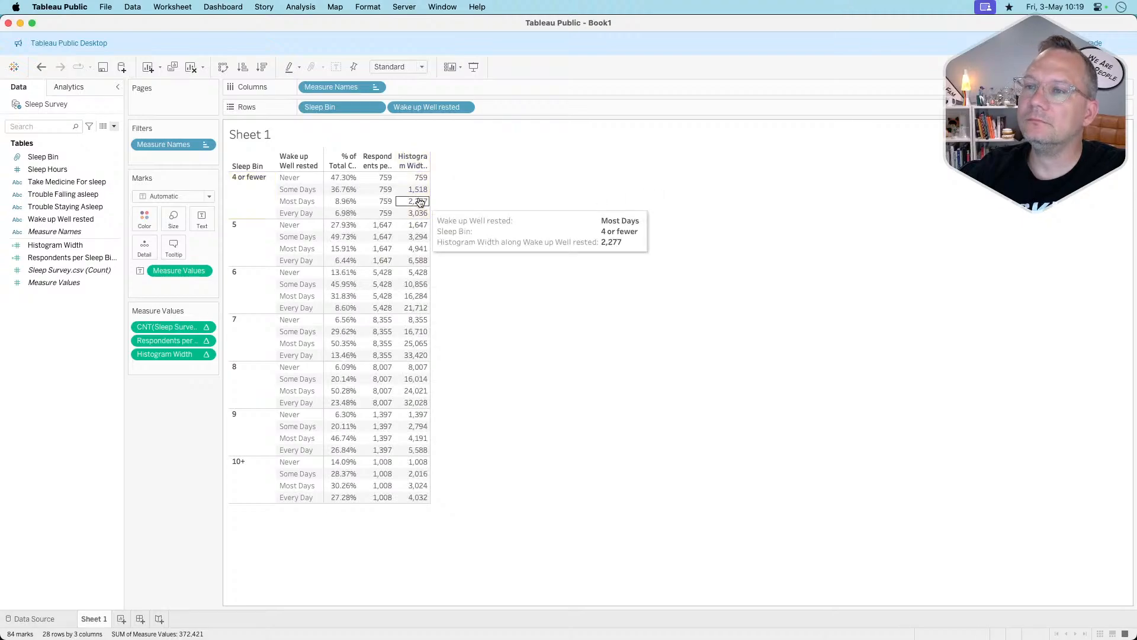
Try computing Histogram Width's nested Respondents per Sleep Bin_tc calculation along Sleep Bin only, and undo those changes.
left_click(206, 354)
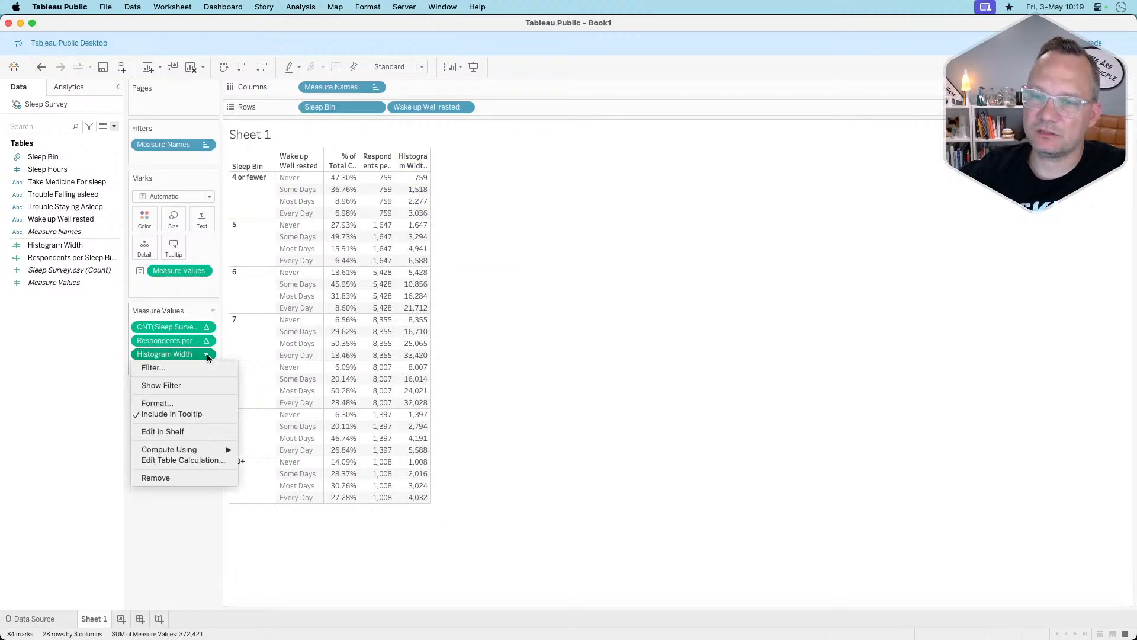
left_click(191, 459)
left_click(495, 389)
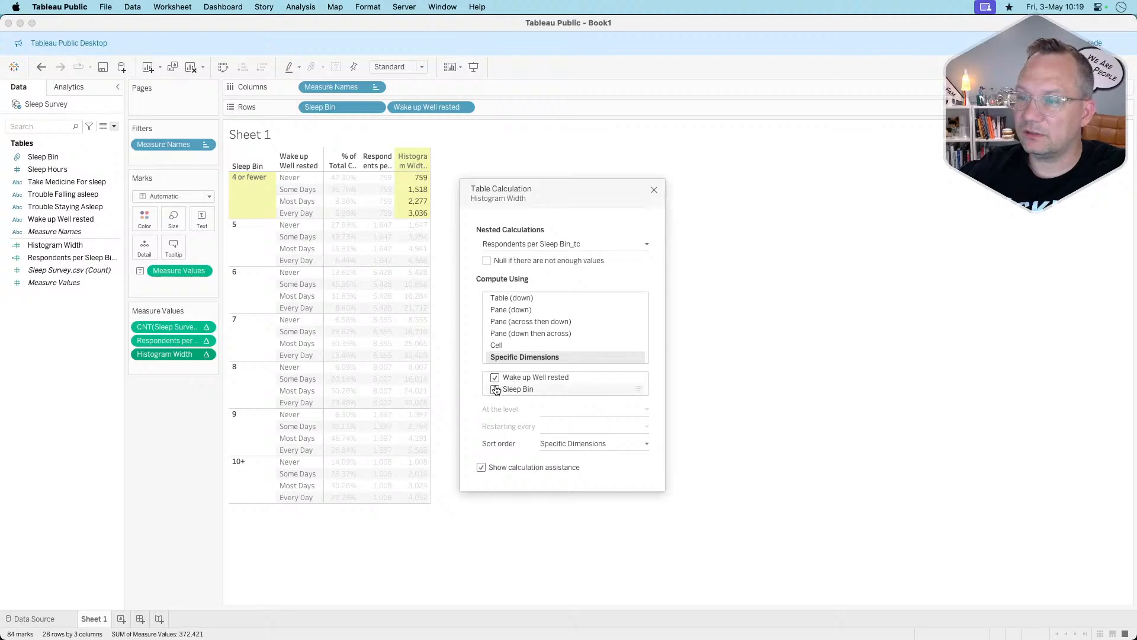
left_click(494, 378)
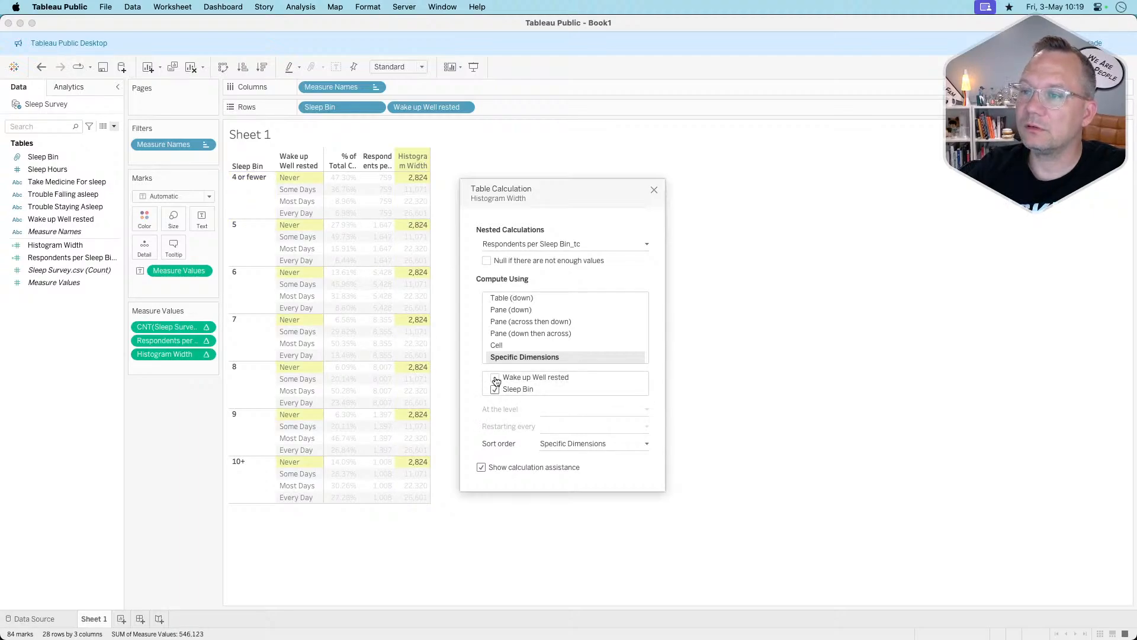
left_click(537, 248)
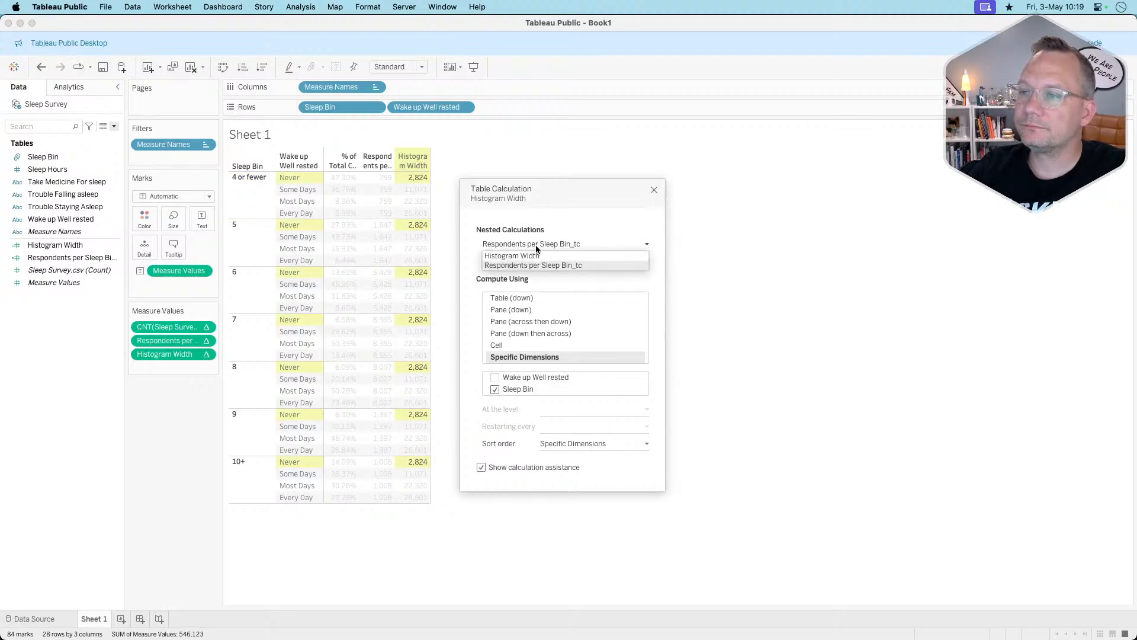
left_click(521, 256)
left_click(537, 245)
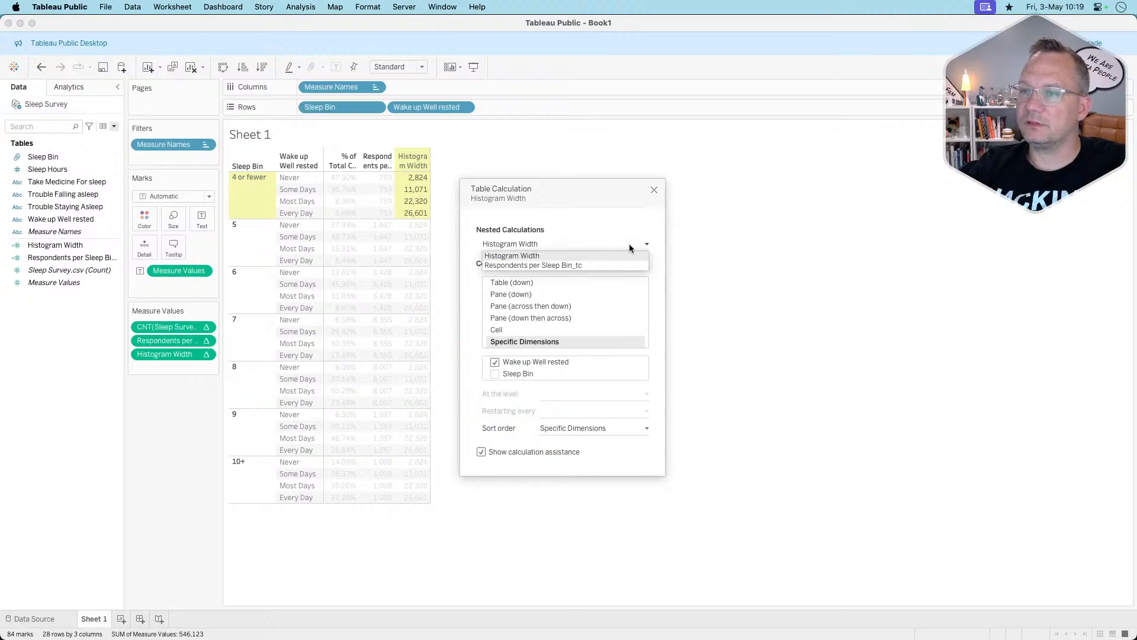
left_click(630, 248)
left_click(654, 190)
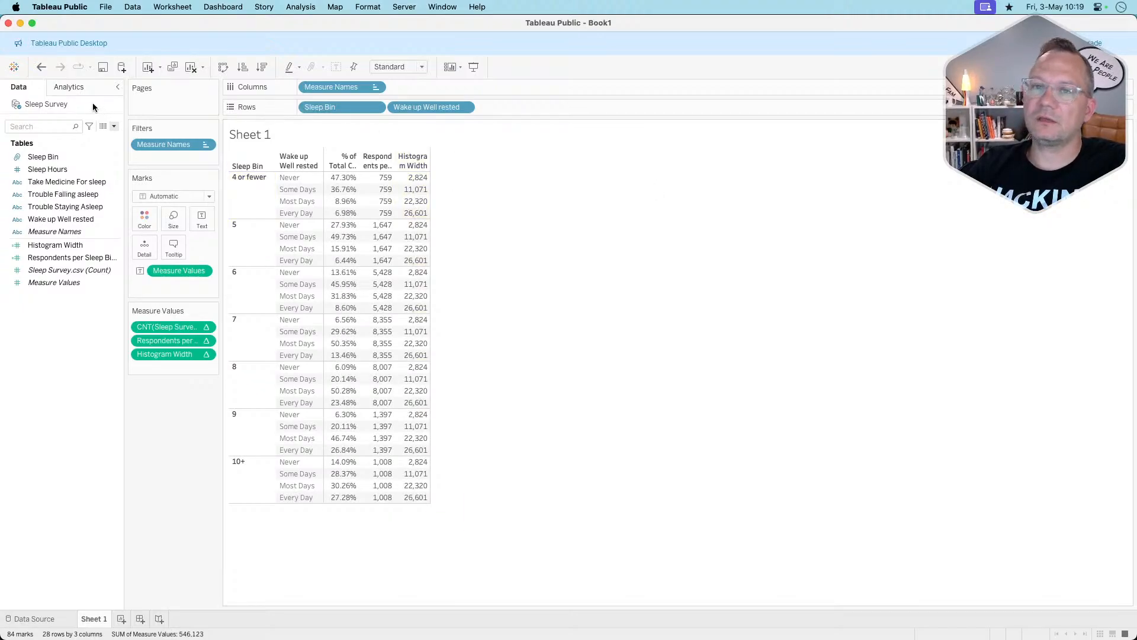
left_click(42, 67)
left_click(43, 68)
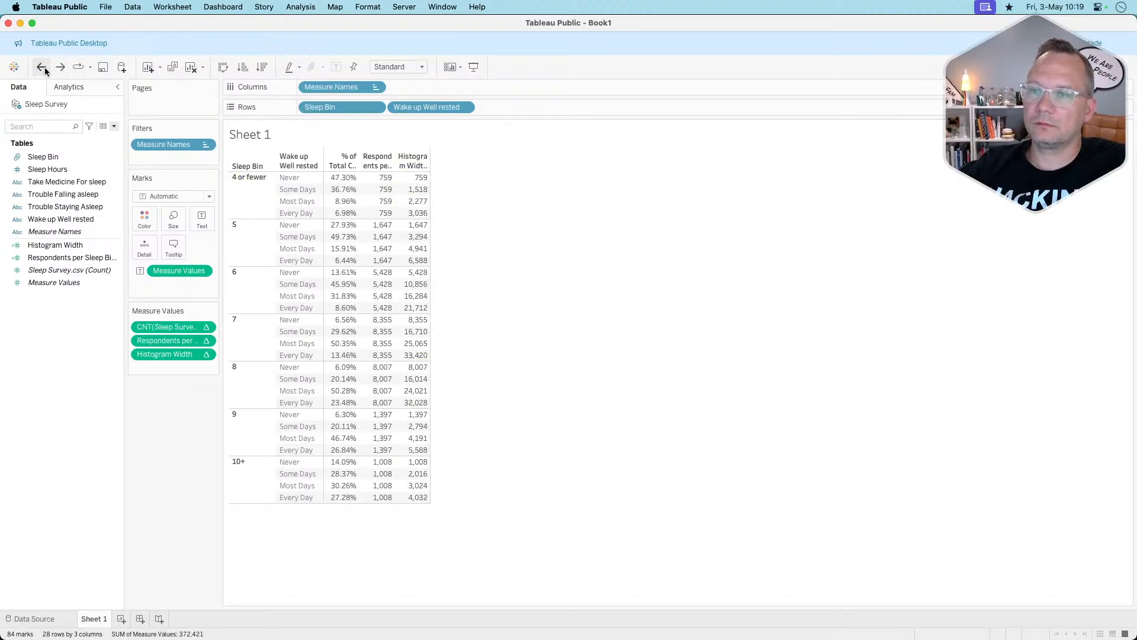
Set the nested Histogram Width calculation to compute with only Sleep Bin checked, and close the table calculation settings.
left_click(206, 354)
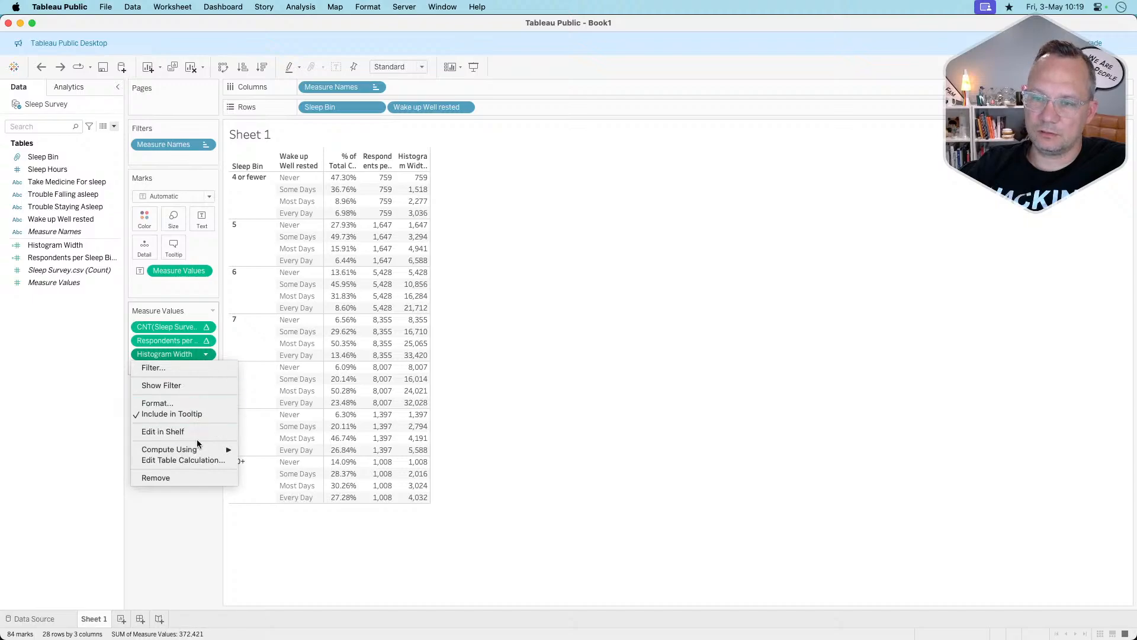
left_click(188, 461)
left_click(531, 244)
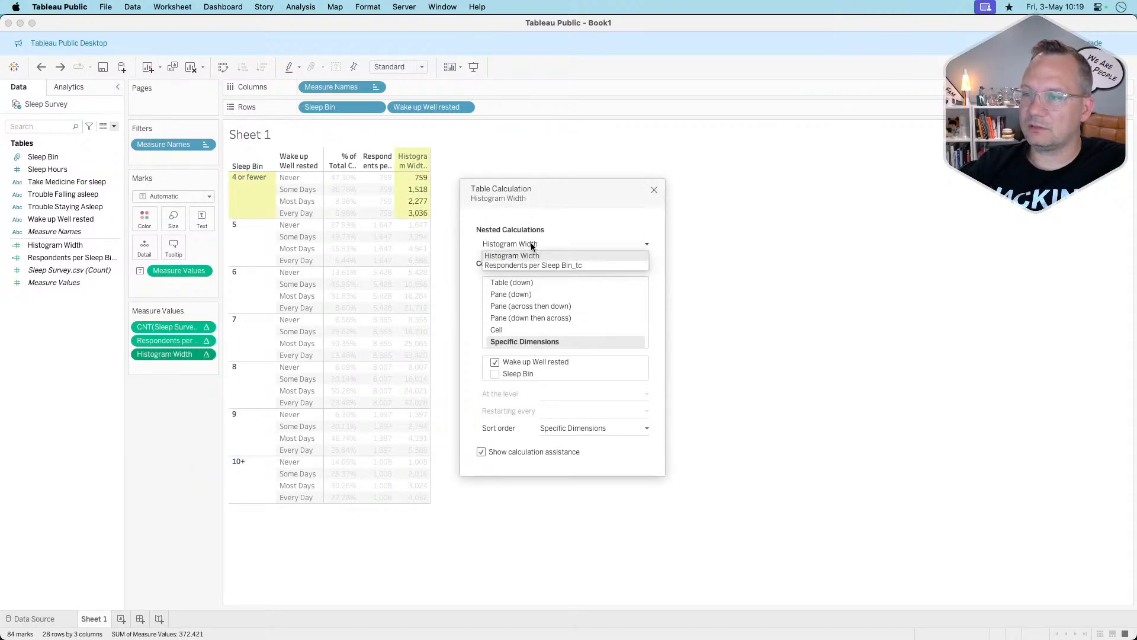
left_click(531, 255)
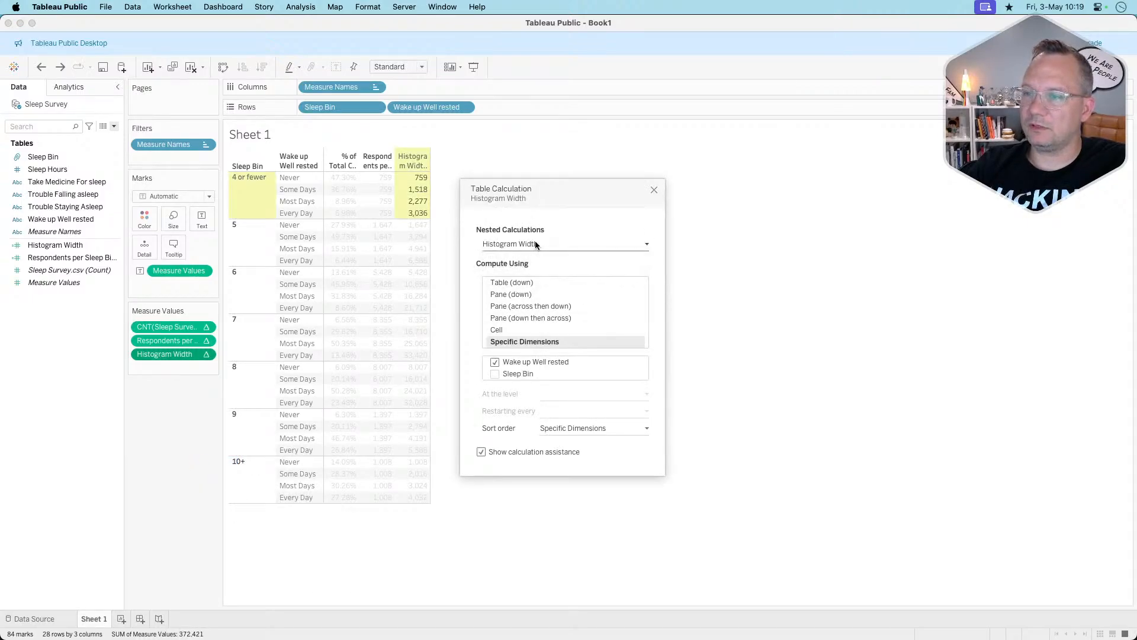
left_click(495, 363)
left_click(495, 374)
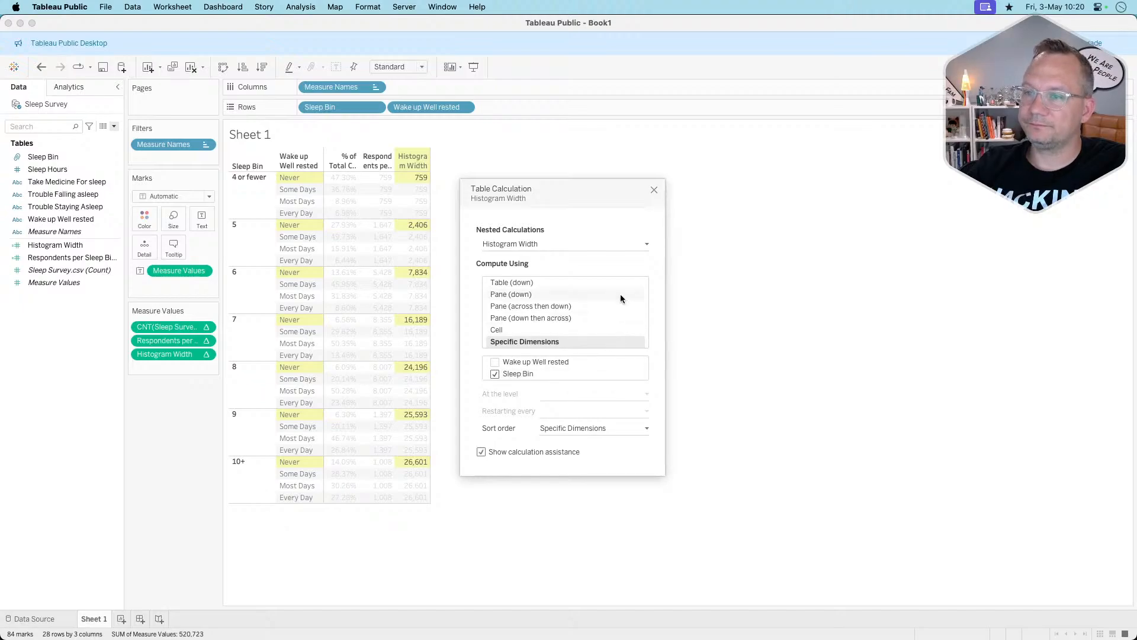
left_click(654, 191)
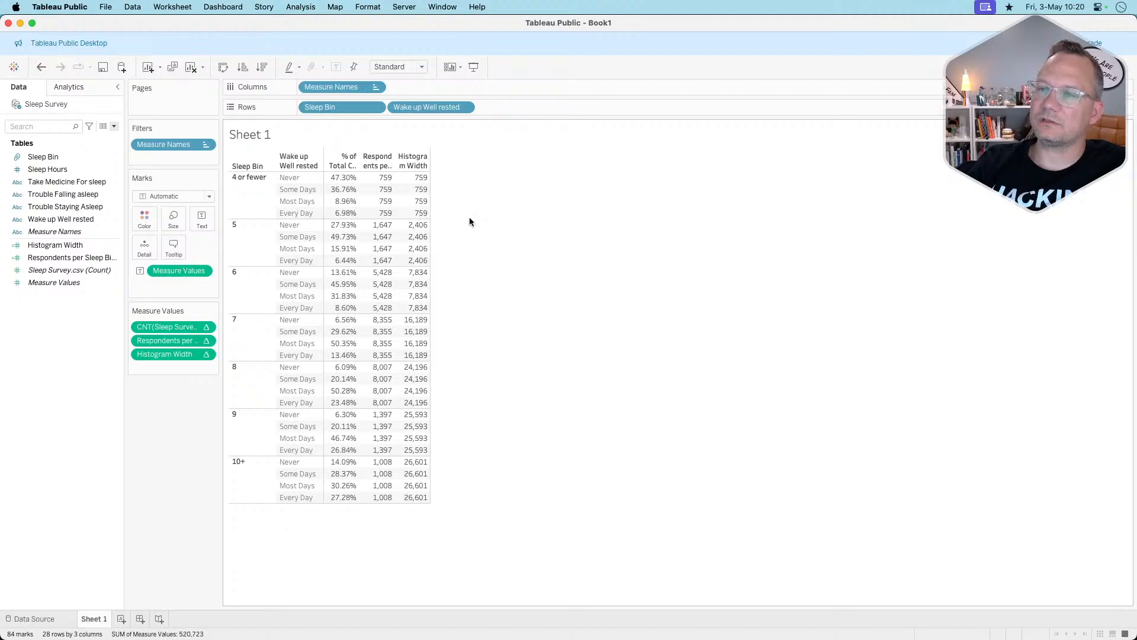
Examine how the Histogram Width running sum accumulates the respondents from one sleep bin to the next in the table.
mouse_move(414, 187)
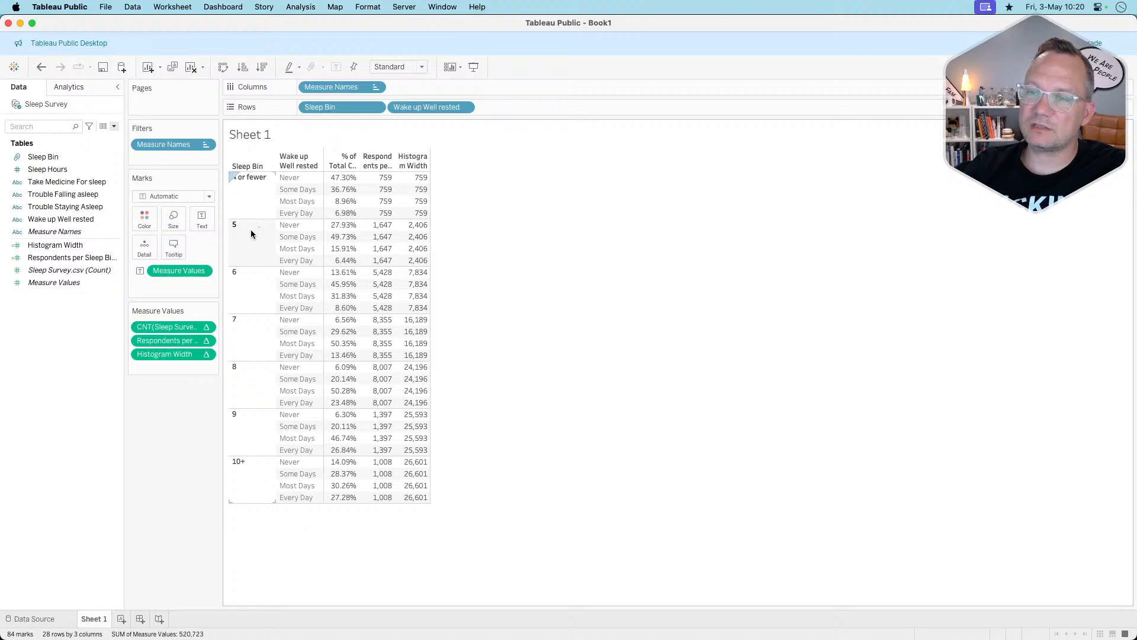
mouse_move(415, 226)
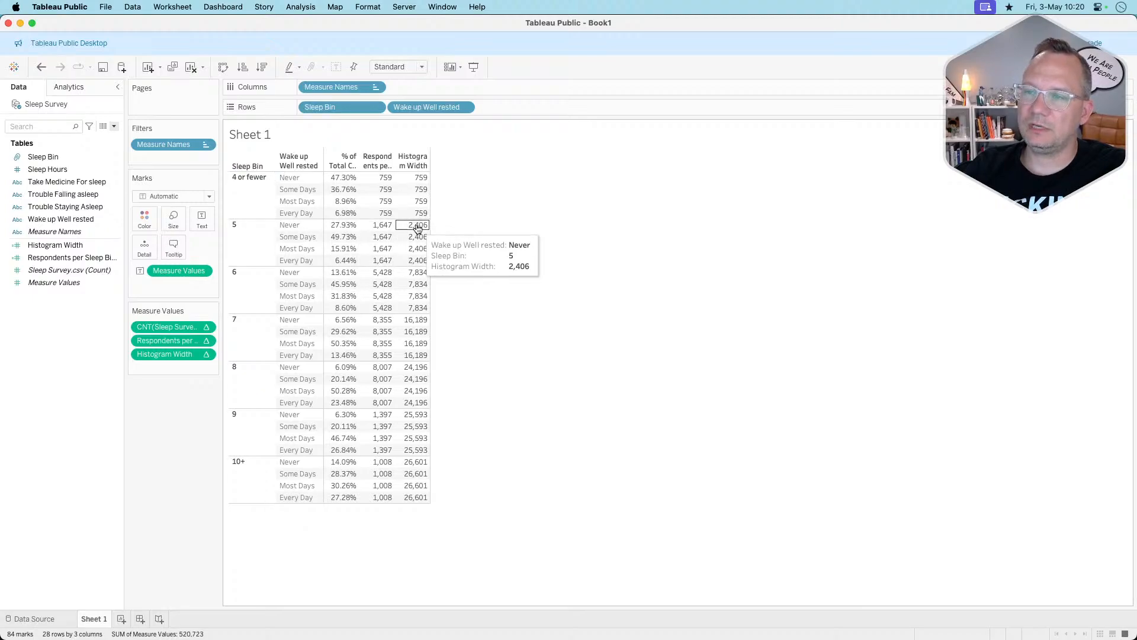
mouse_move(379, 230)
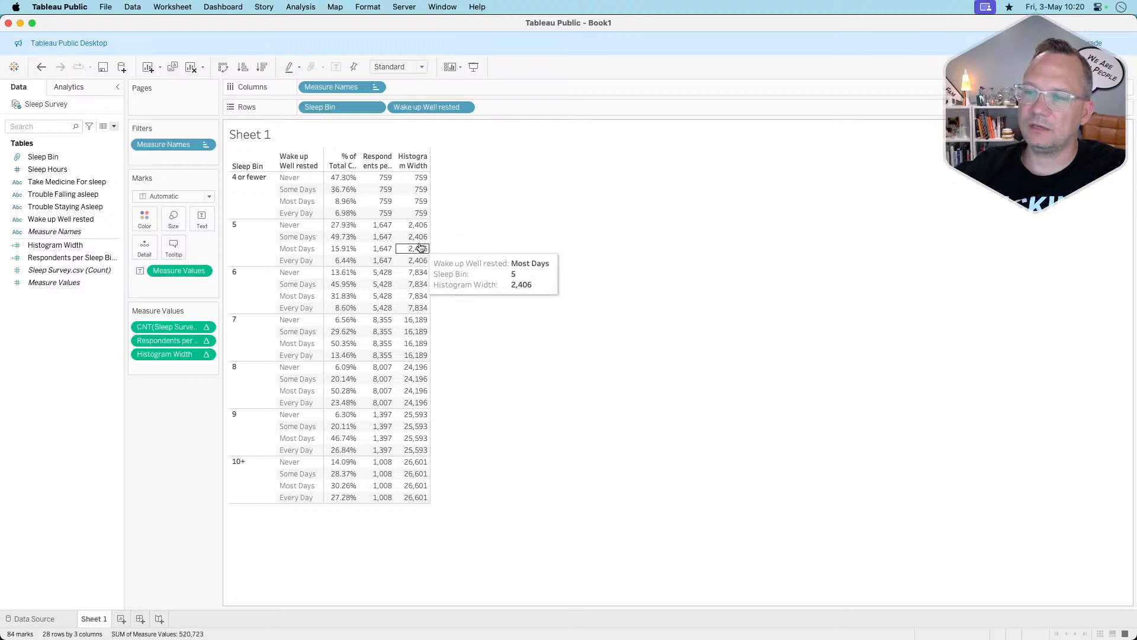
mouse_move(418, 262)
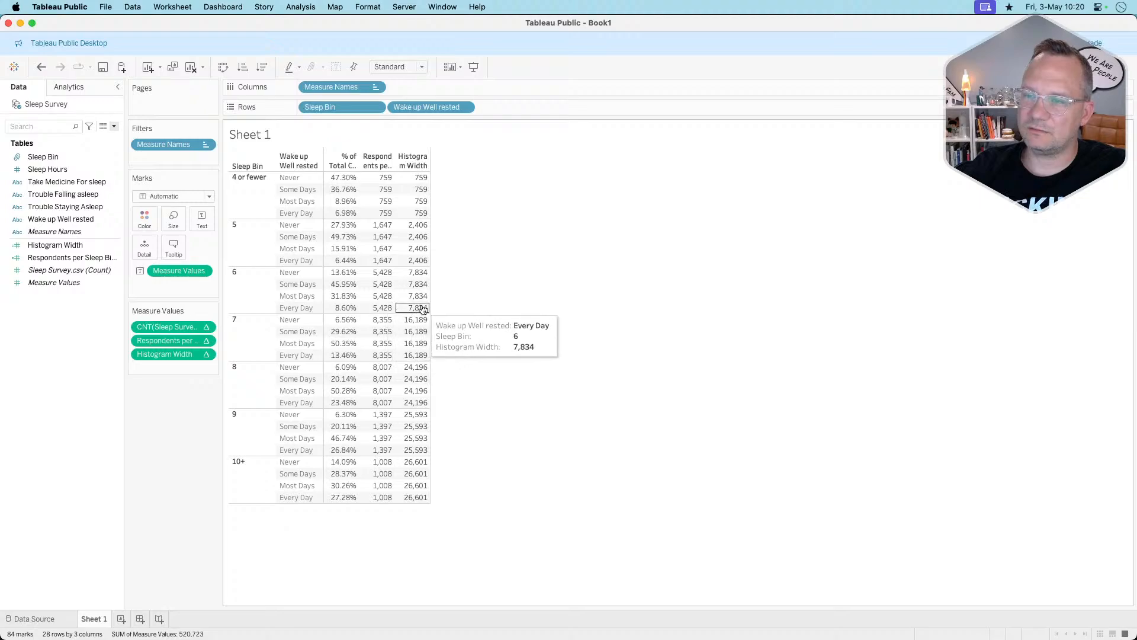
mouse_move(417, 395)
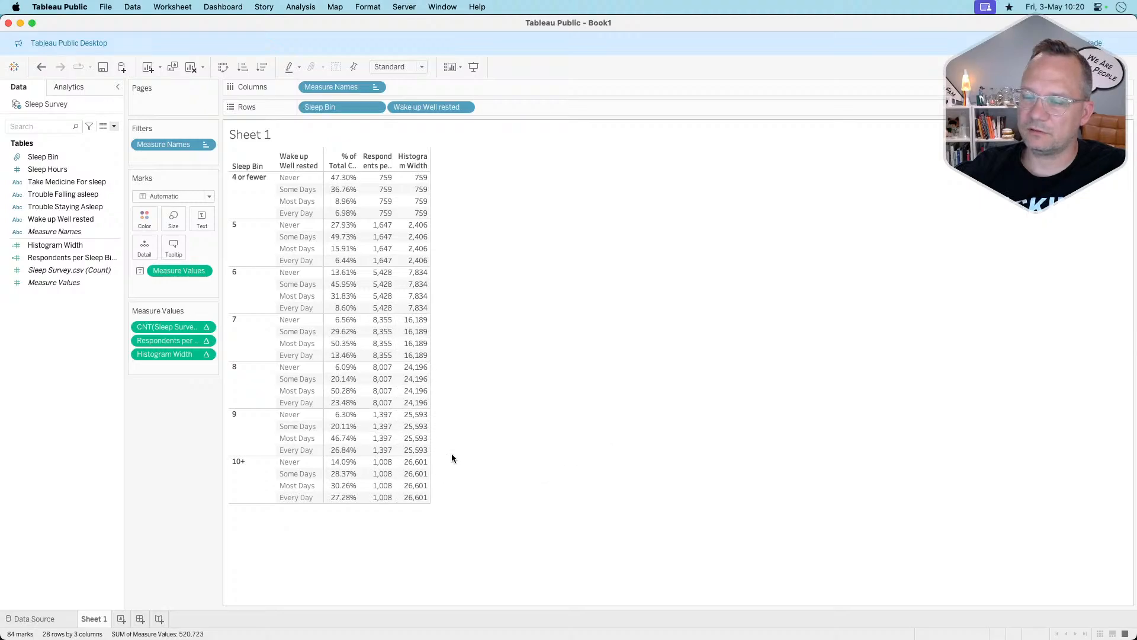
mouse_move(421, 487)
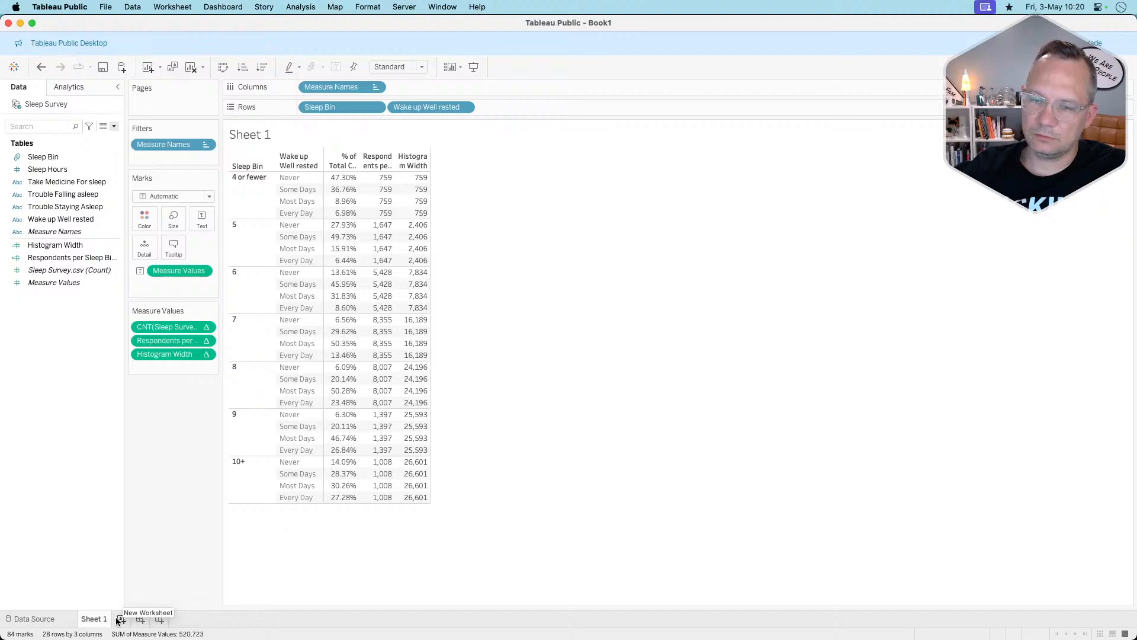
Move Sleep Bin and Wake up Well rested from Rows to Detail on the Marks card.
mouse_move(100, 622)
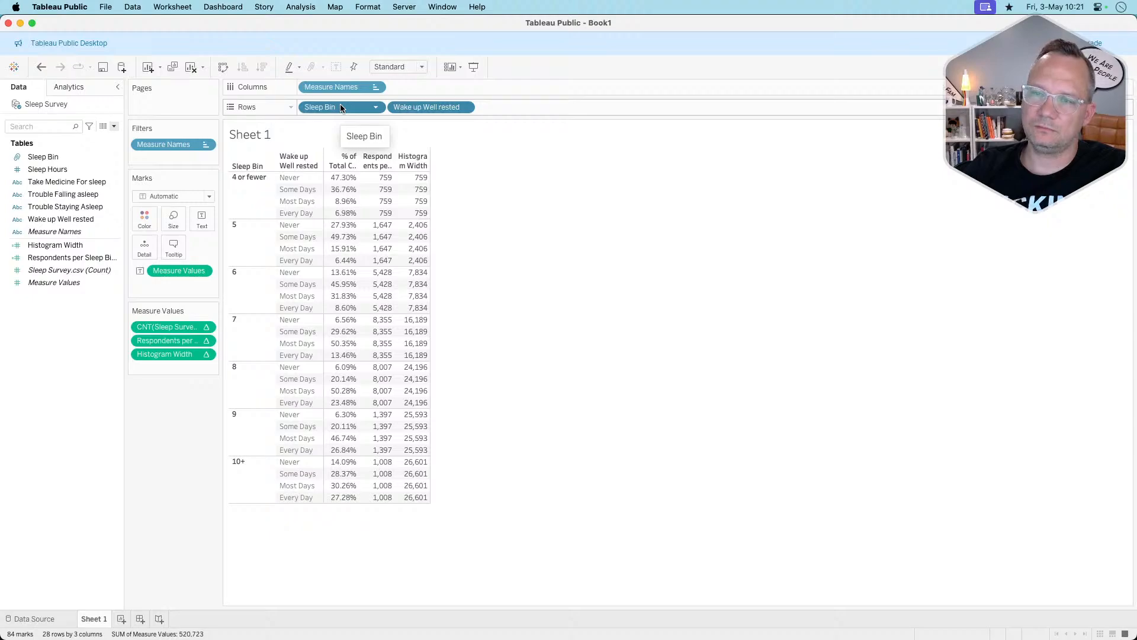
left_click_drag(340, 107, 147, 247)
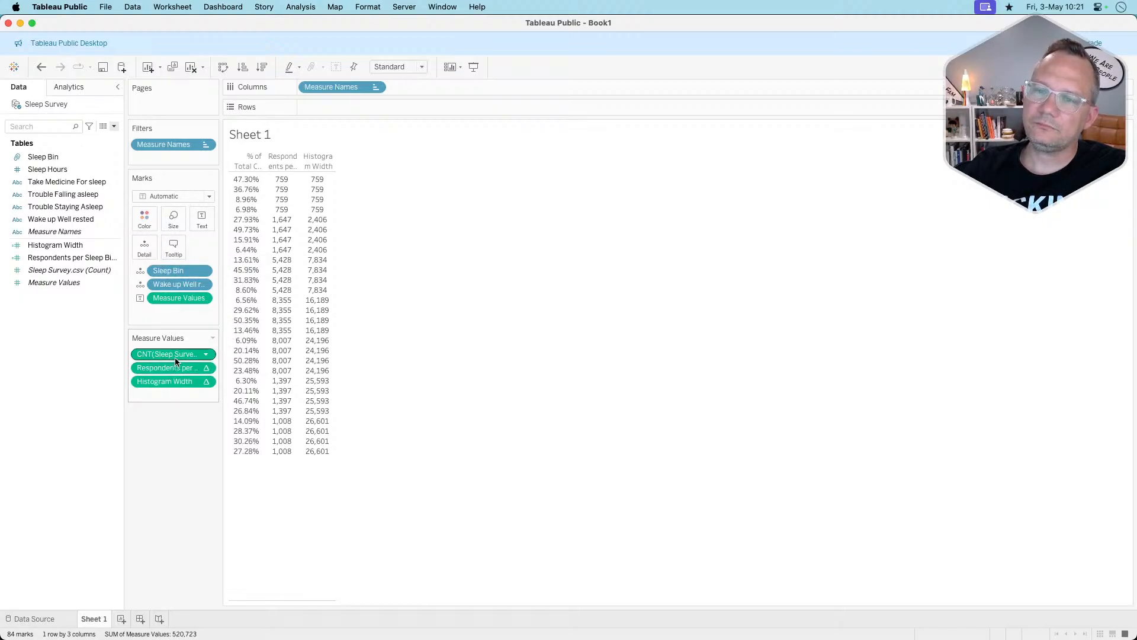
Place the percent-of-total Sleep Survey count on Rows and replace Measure Names on Columns with Histogram Width.
left_click_drag(157, 363, 355, 111)
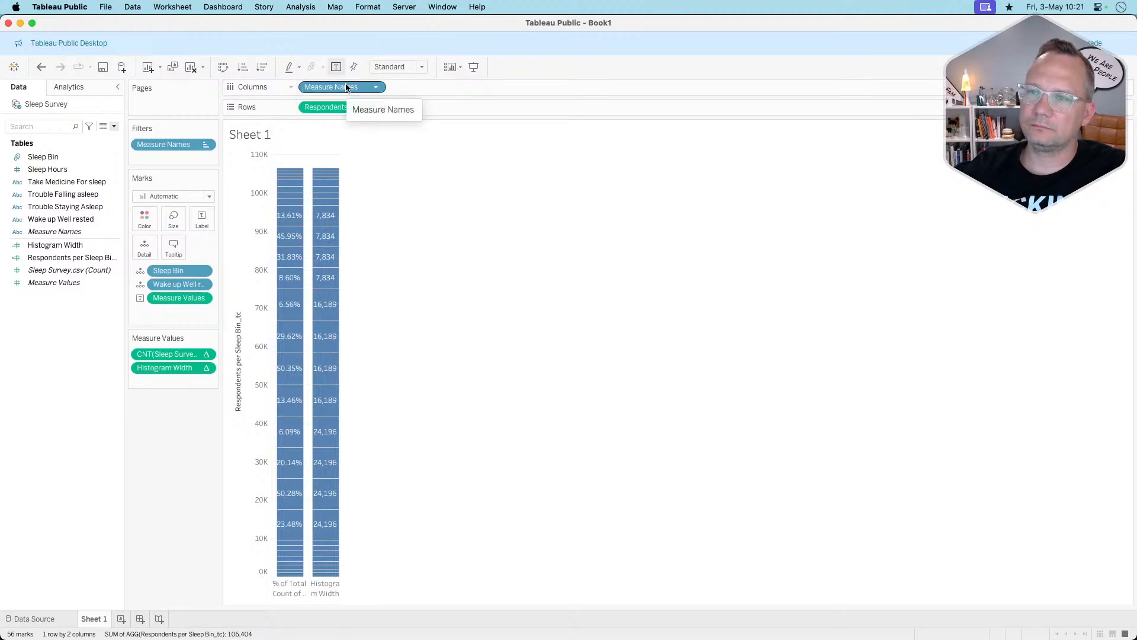
key("super+z")
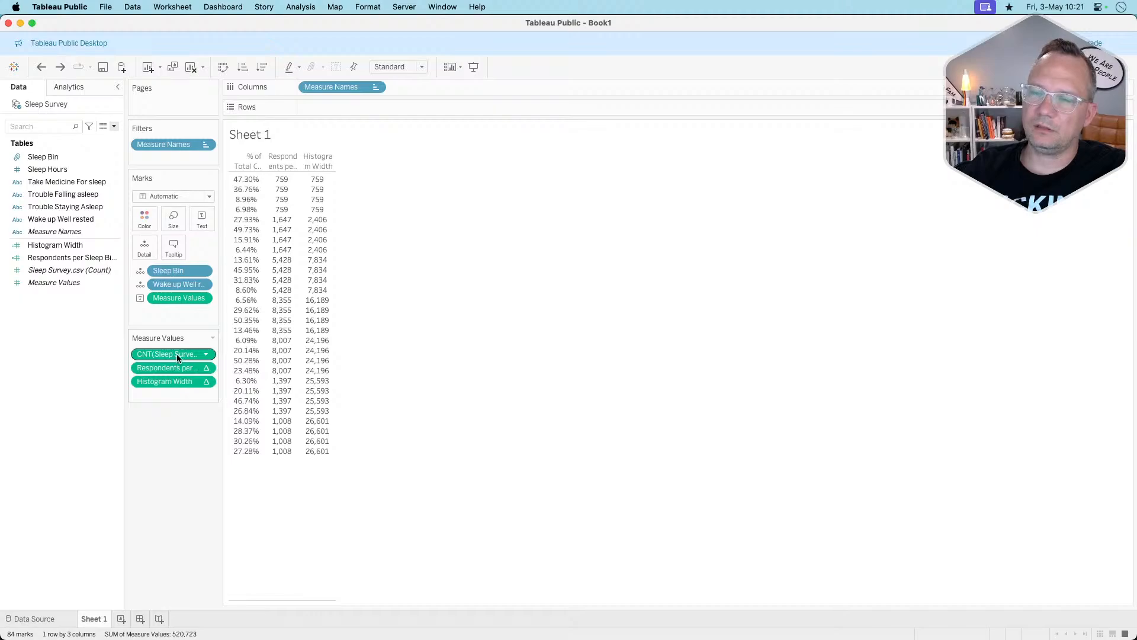
left_click_drag(176, 354, 361, 107)
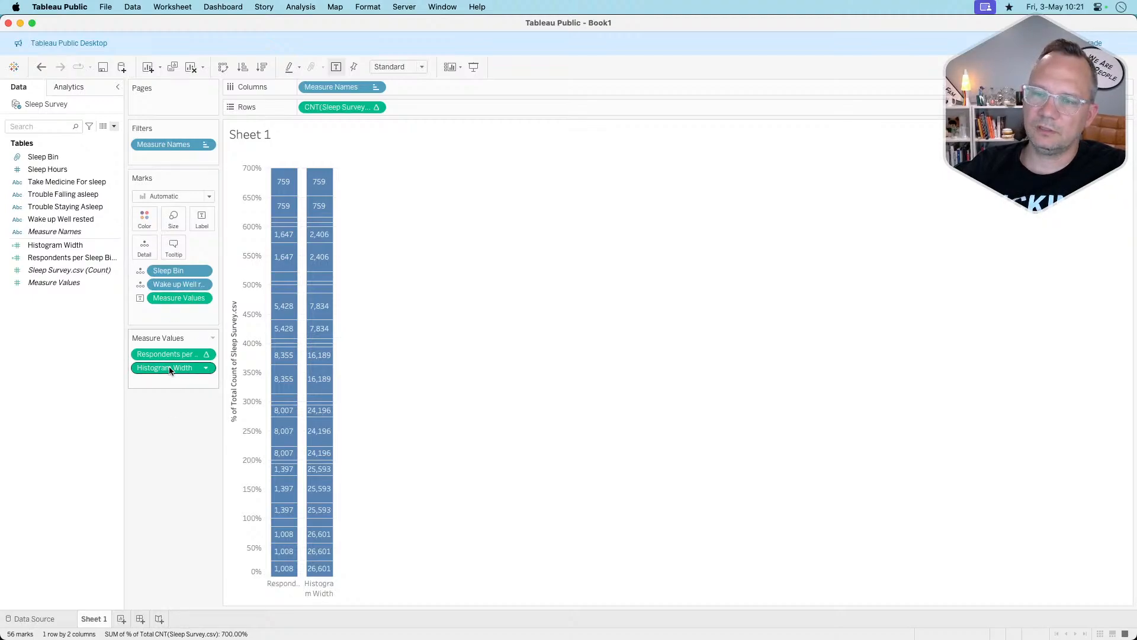
left_click_drag(170, 370, 432, 84)
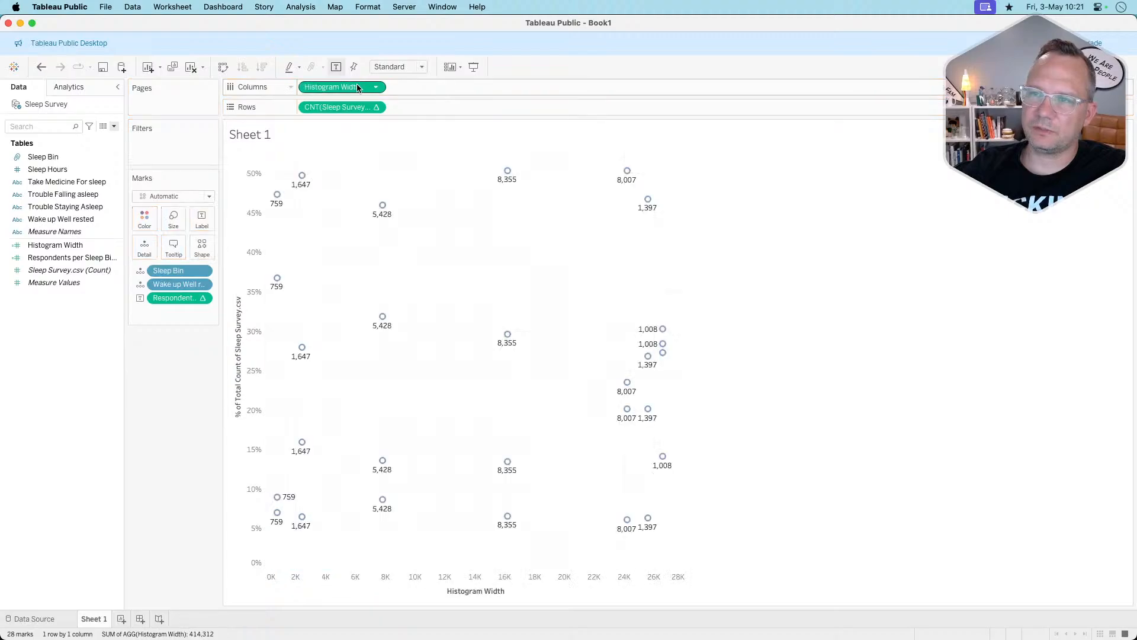
left_click_drag(358, 87, 143, 422)
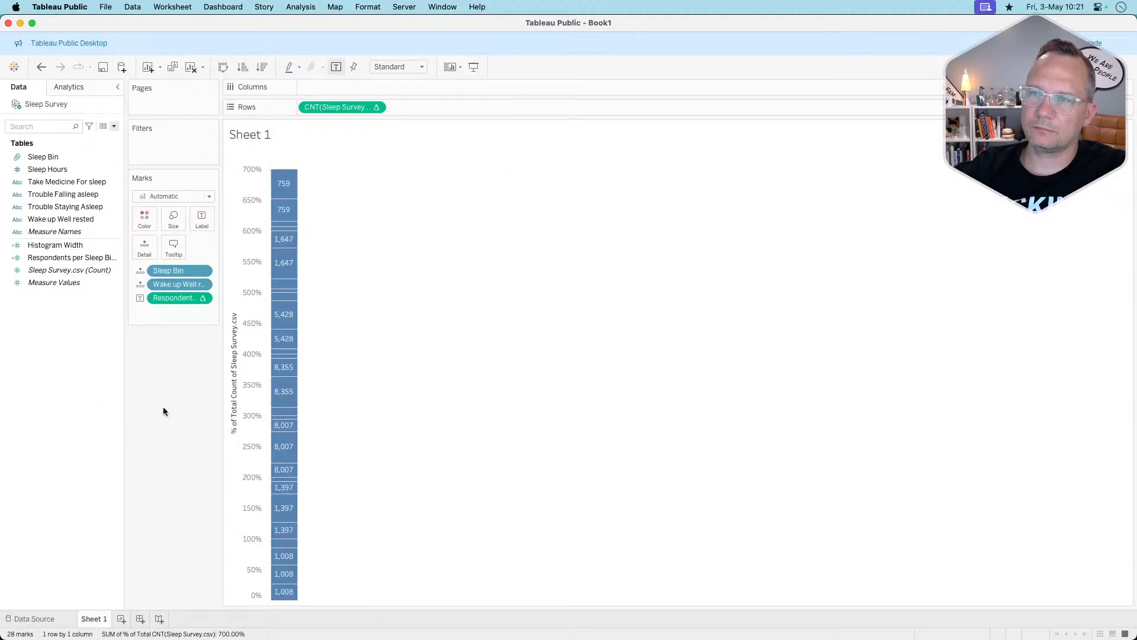
key("super+z")
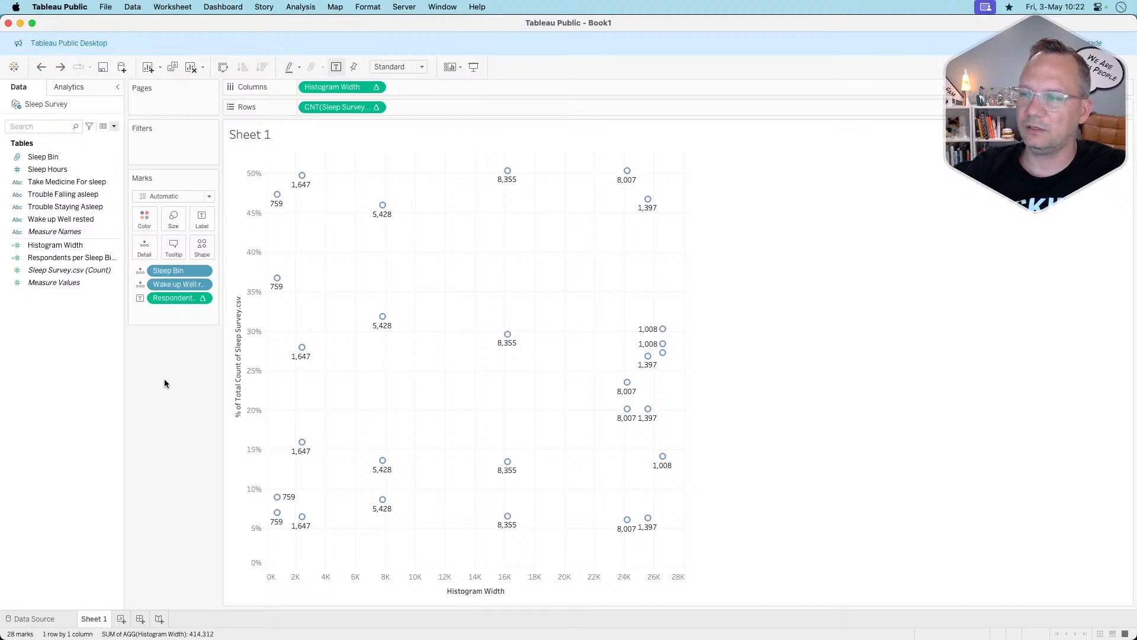
Set the mark type to Bar and remove the Respondents per Sleep Bin_tc labels from the marks.
left_click(179, 195)
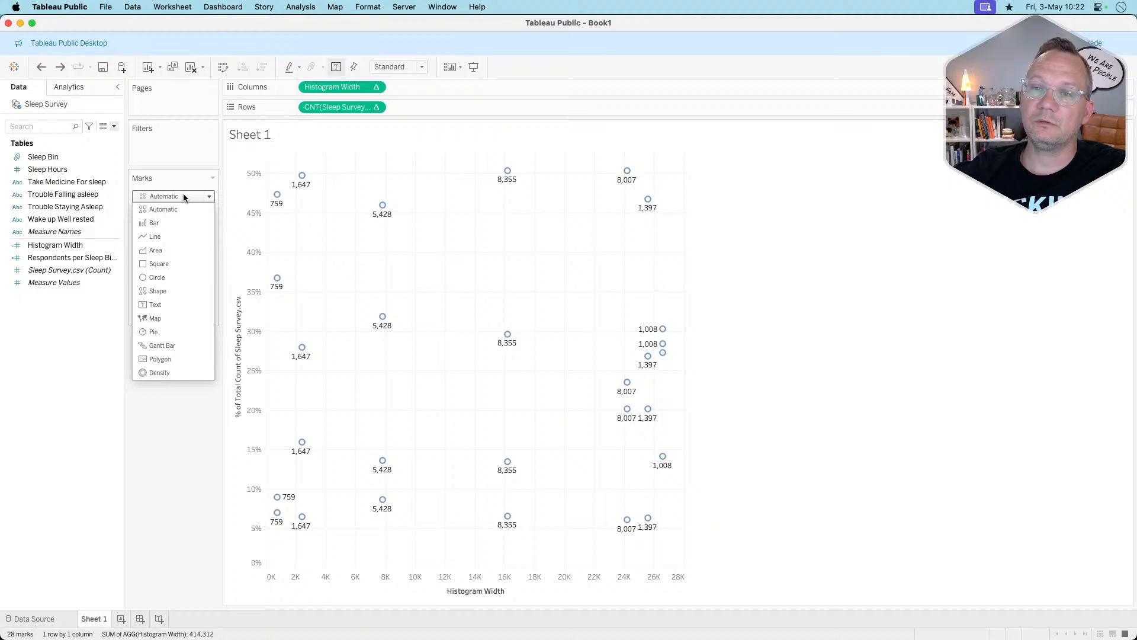
left_click(172, 221)
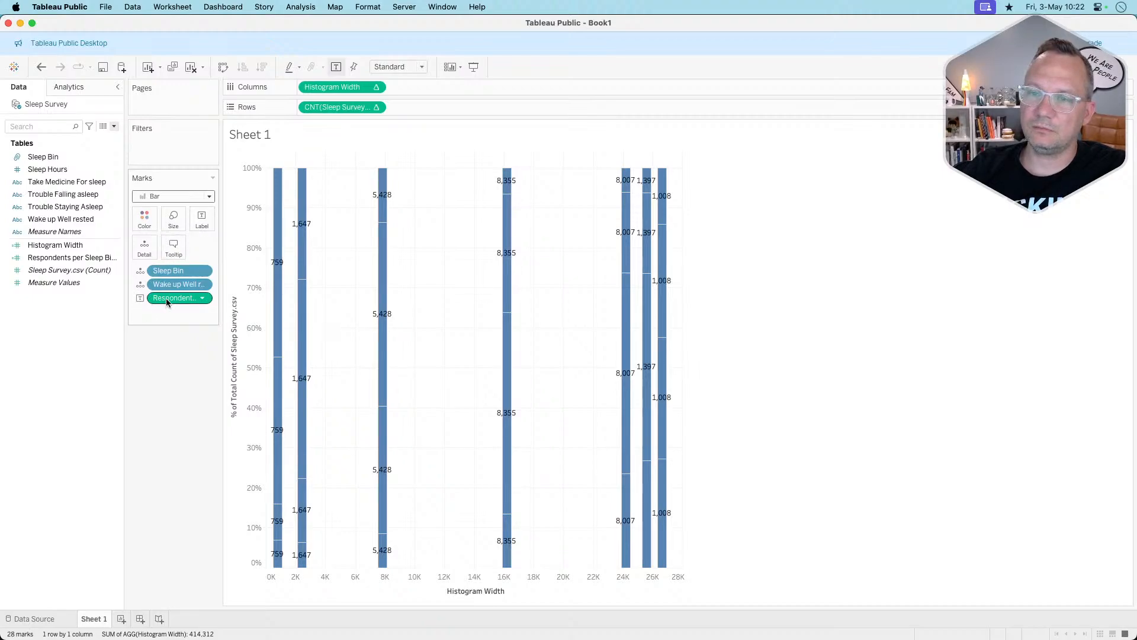
left_click_drag(165, 298, 164, 395)
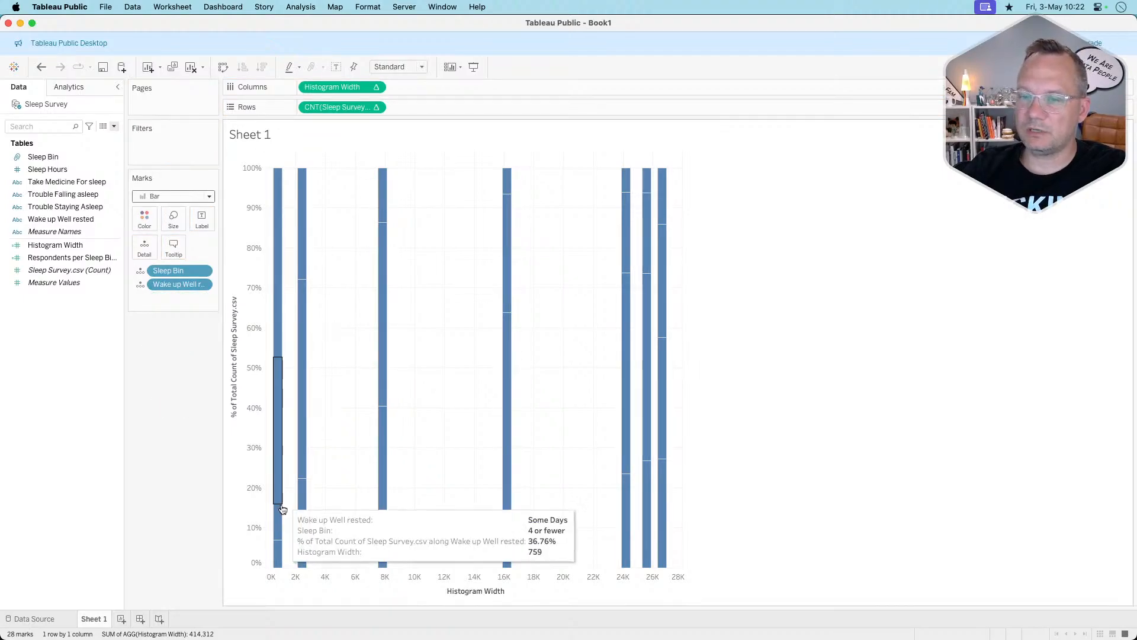
mouse_move(274, 545)
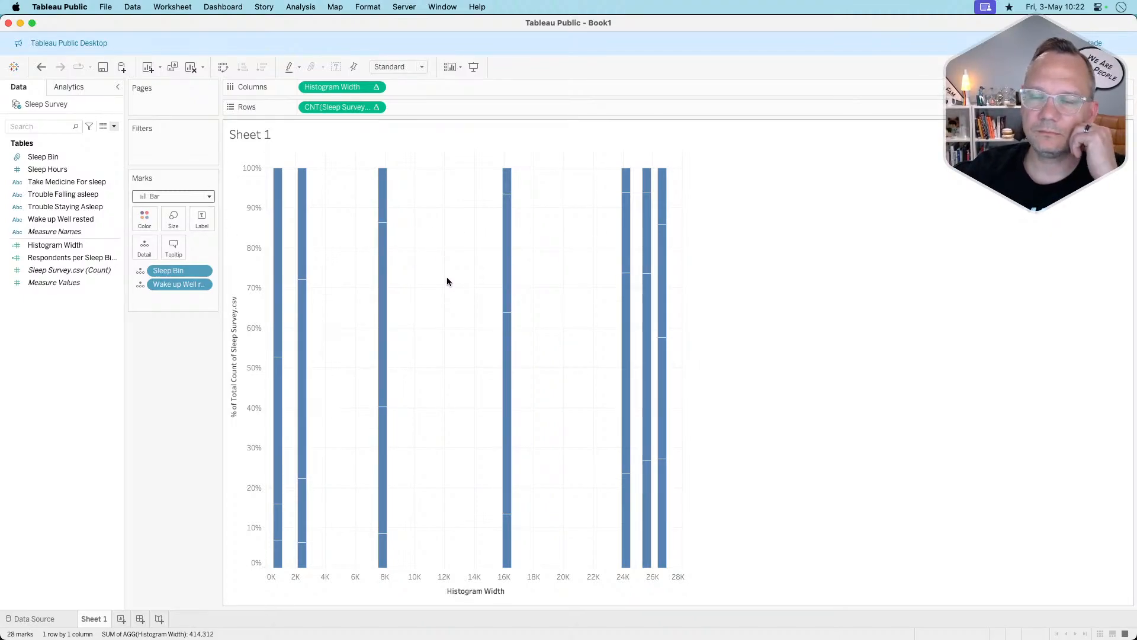
Set the bar size to Fixed with Right alignment.
left_click(178, 221)
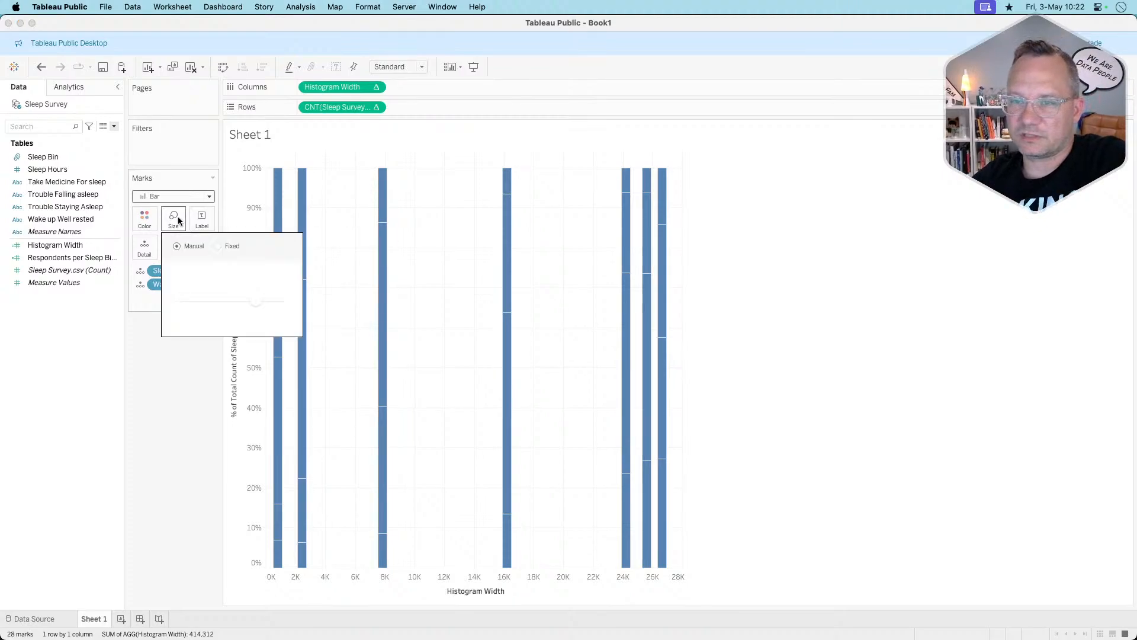
left_click(216, 248)
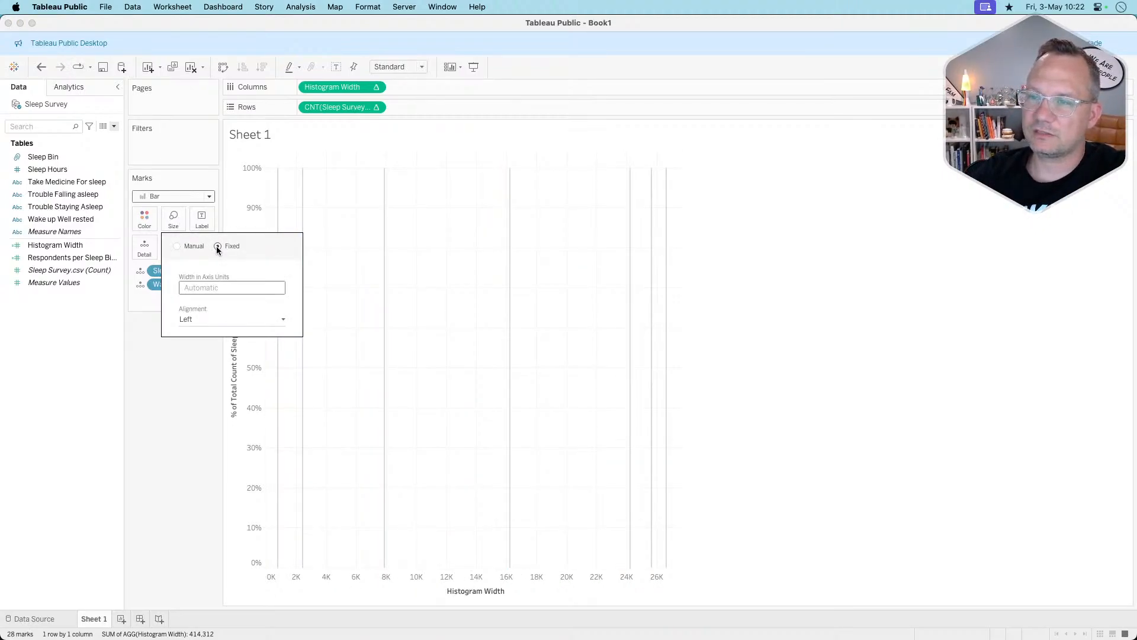
left_click(197, 318)
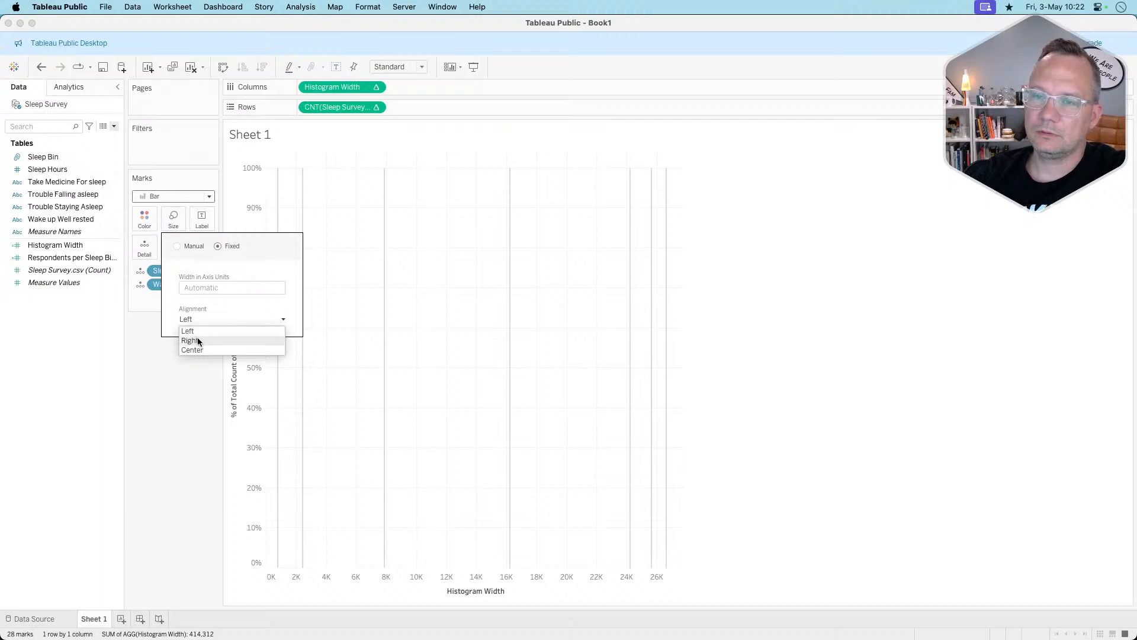
left_click(211, 340)
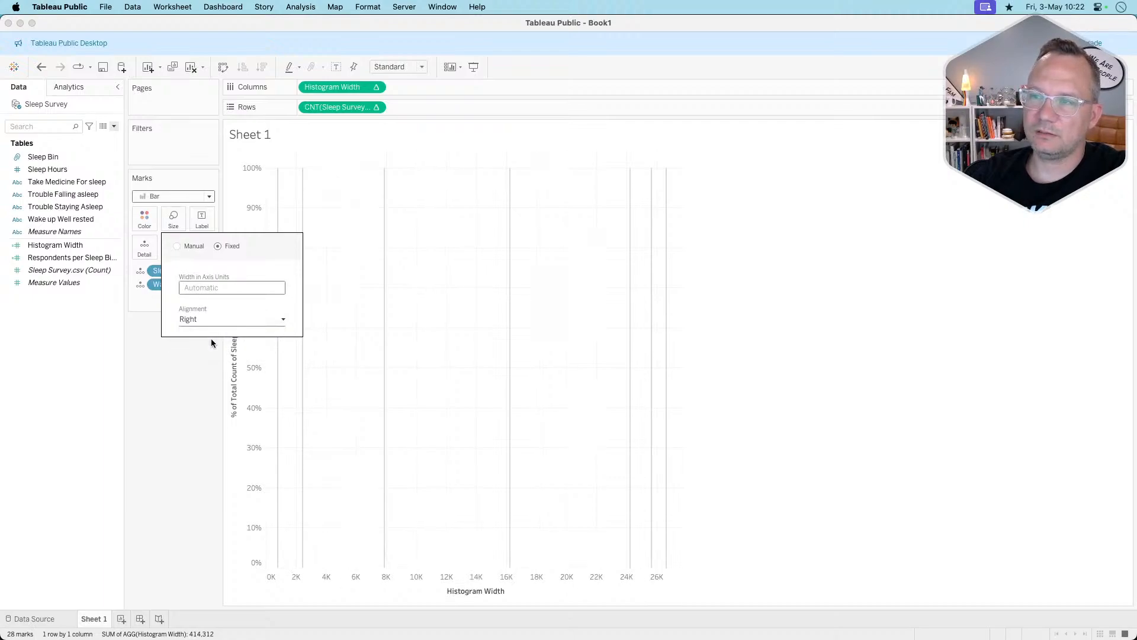
left_click(179, 435)
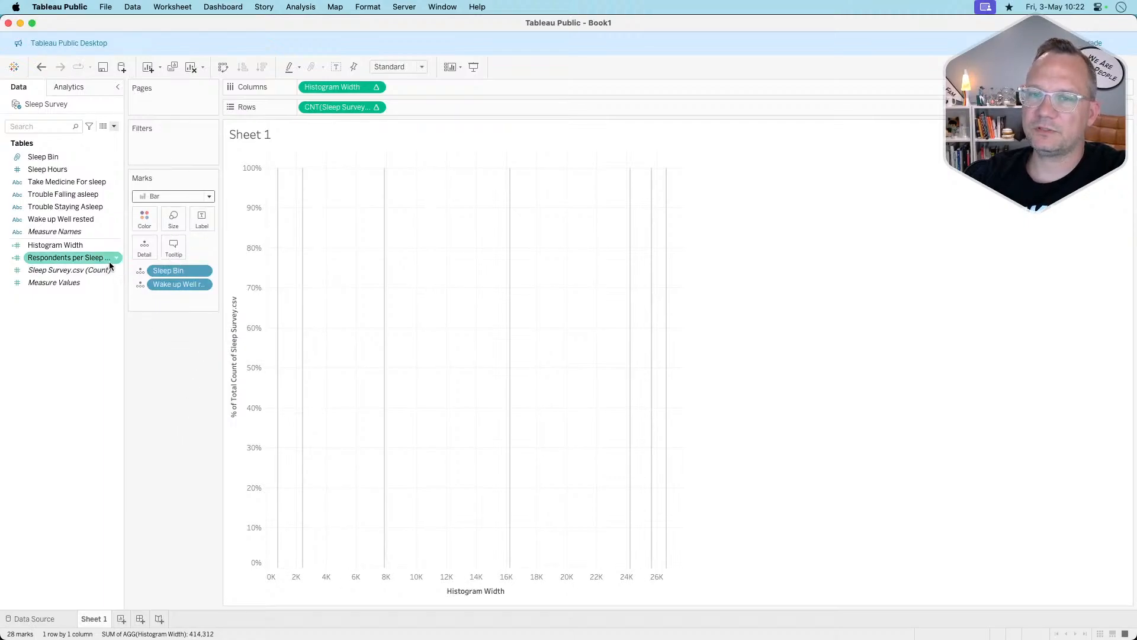
Size the bars by Respondents per Sleep Bin_tc and check how it is computed and the values of a bar segment.
left_click(59, 259)
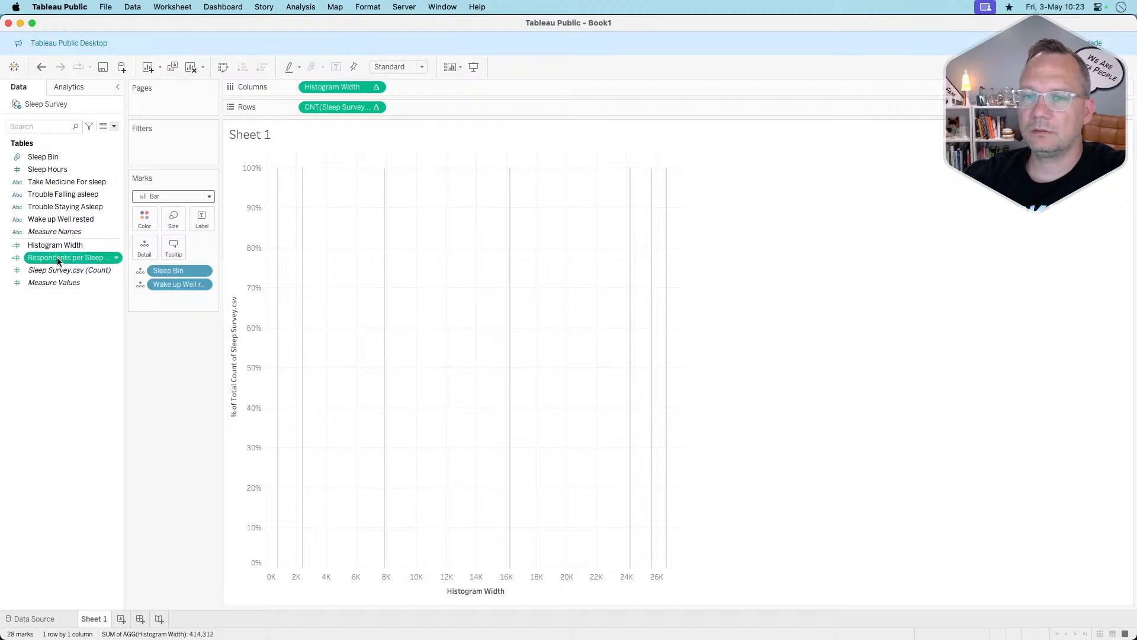
left_click_drag(59, 261, 168, 219)
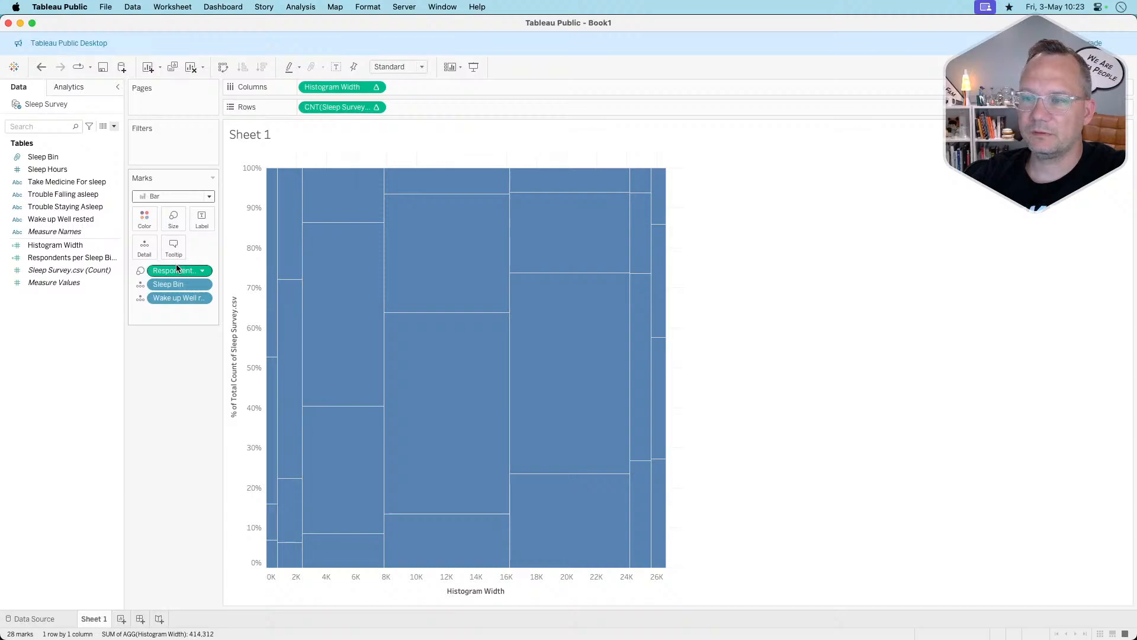
mouse_move(175, 273)
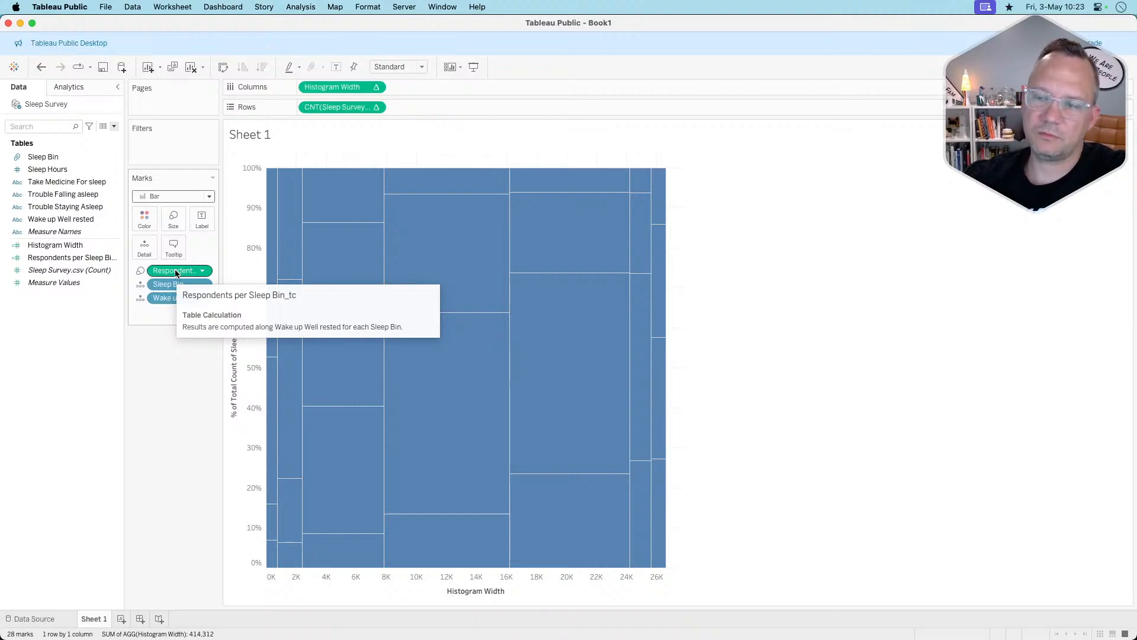
mouse_move(355, 562)
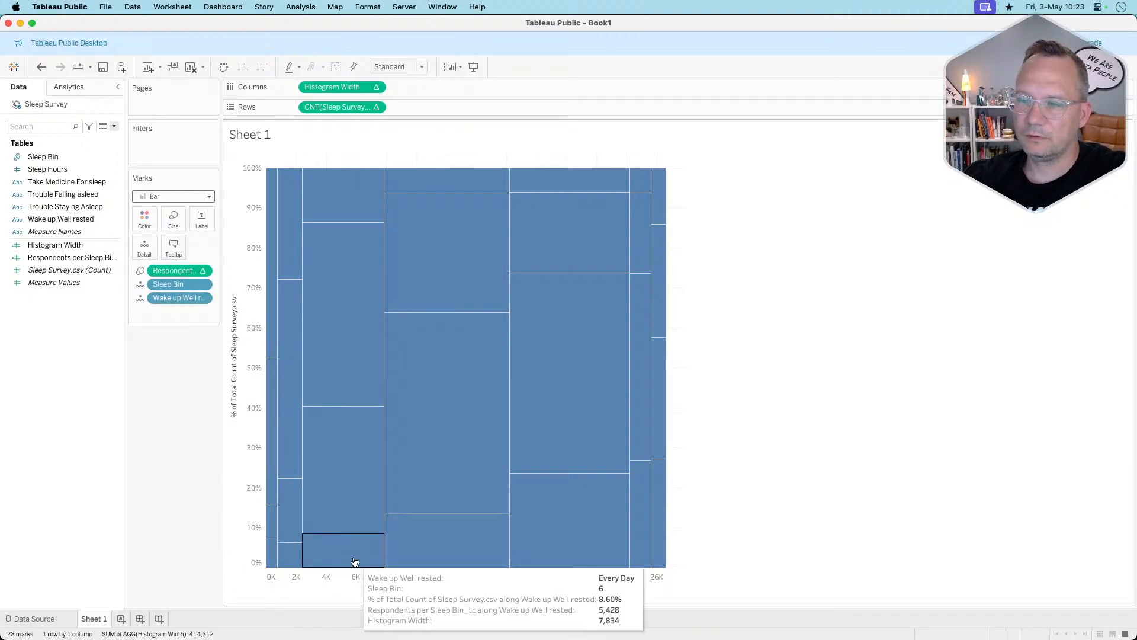
Color the bar segments by Wake up Well rested and open the color editor for that field.
left_click(140, 284)
left_click(140, 285)
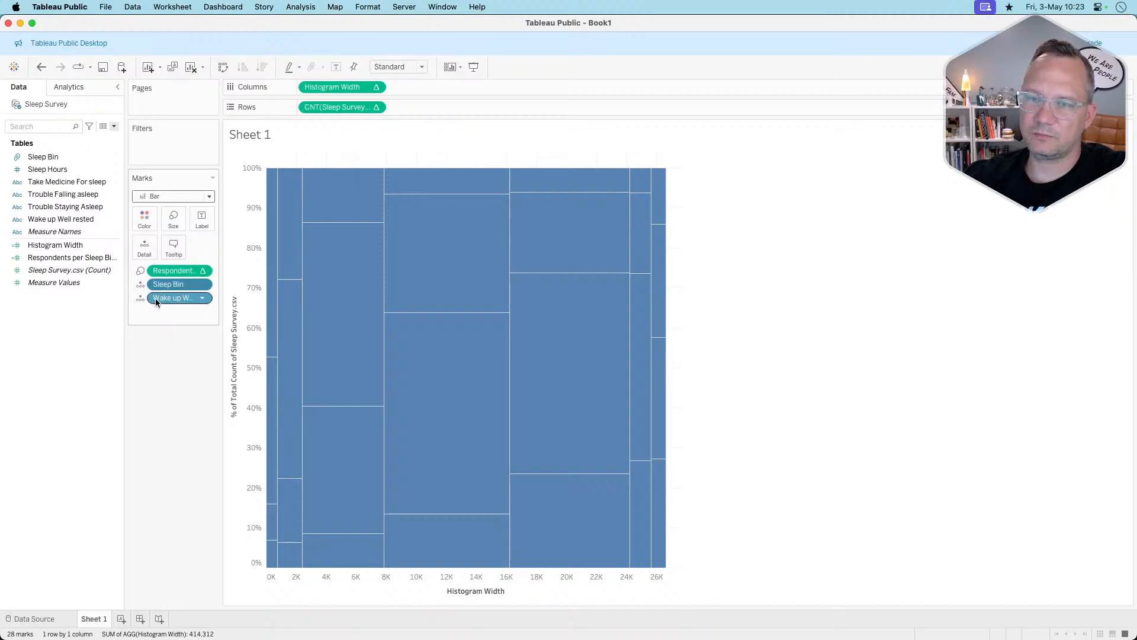
left_click(140, 298)
left_click(151, 310)
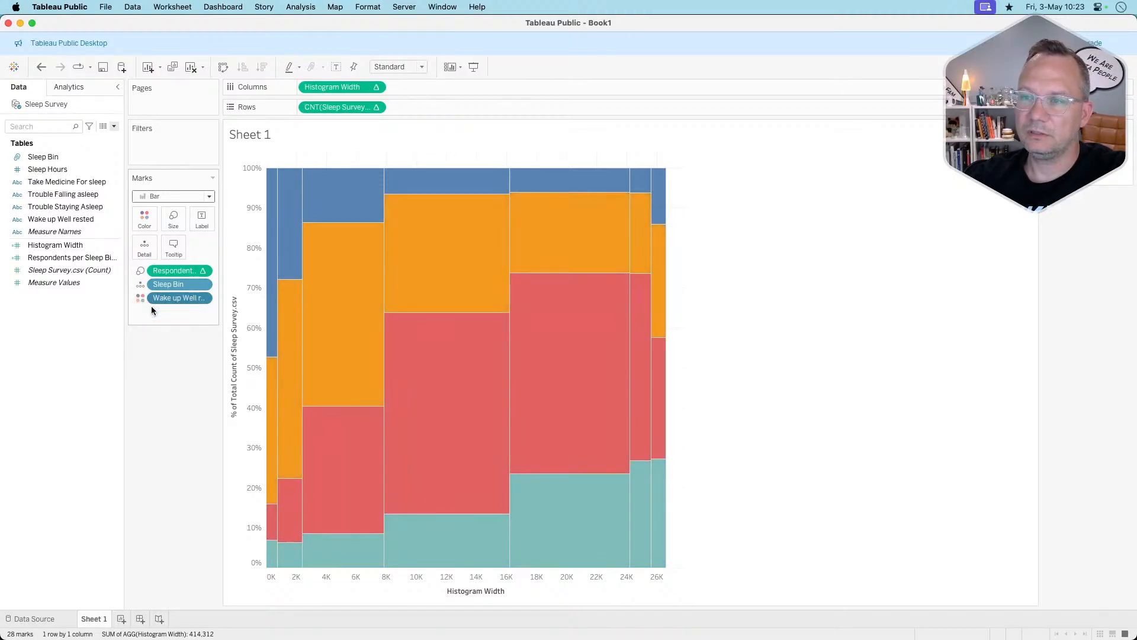
left_click(144, 219)
left_click(166, 257)
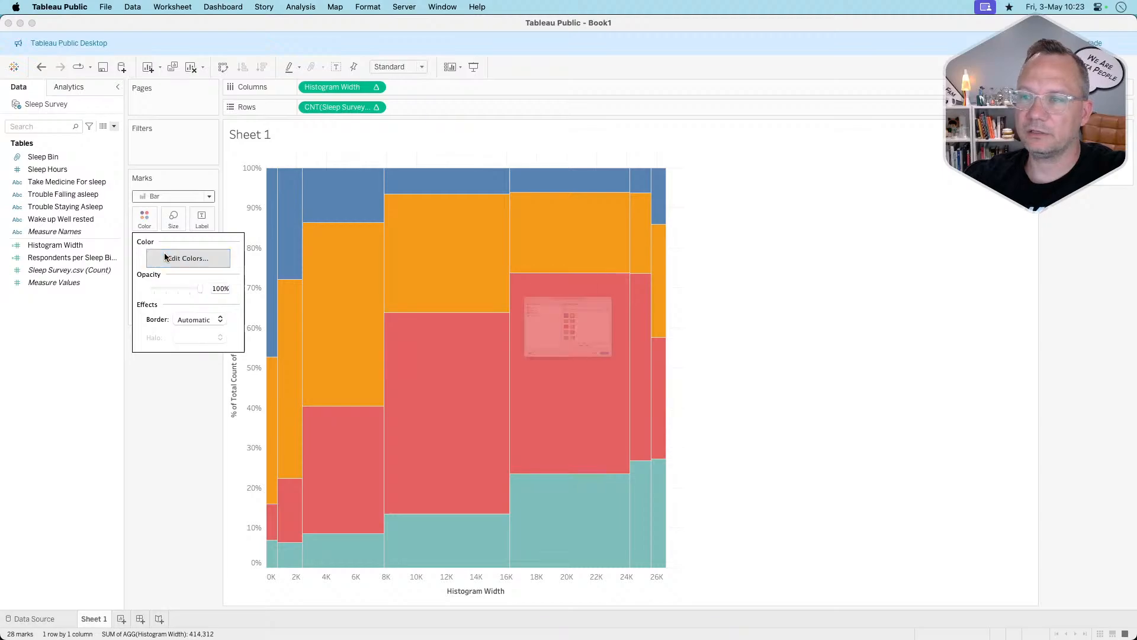
Try assigning the Blue-Teal palette to the Wake up Well rested values, and reset the colors.
left_click(578, 242)
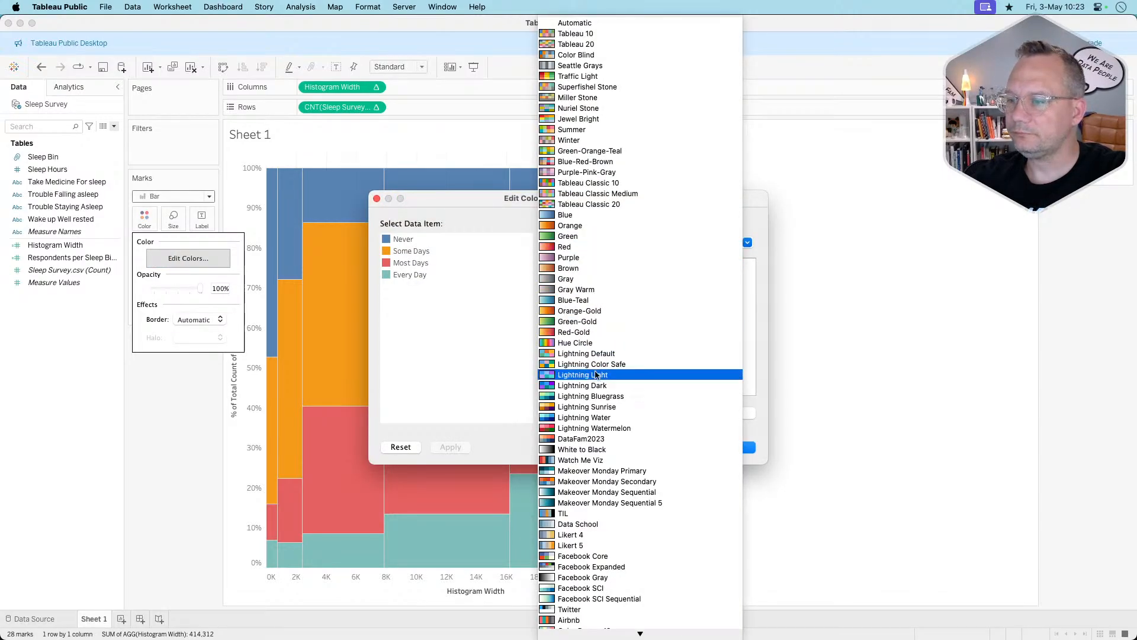
left_click(607, 300)
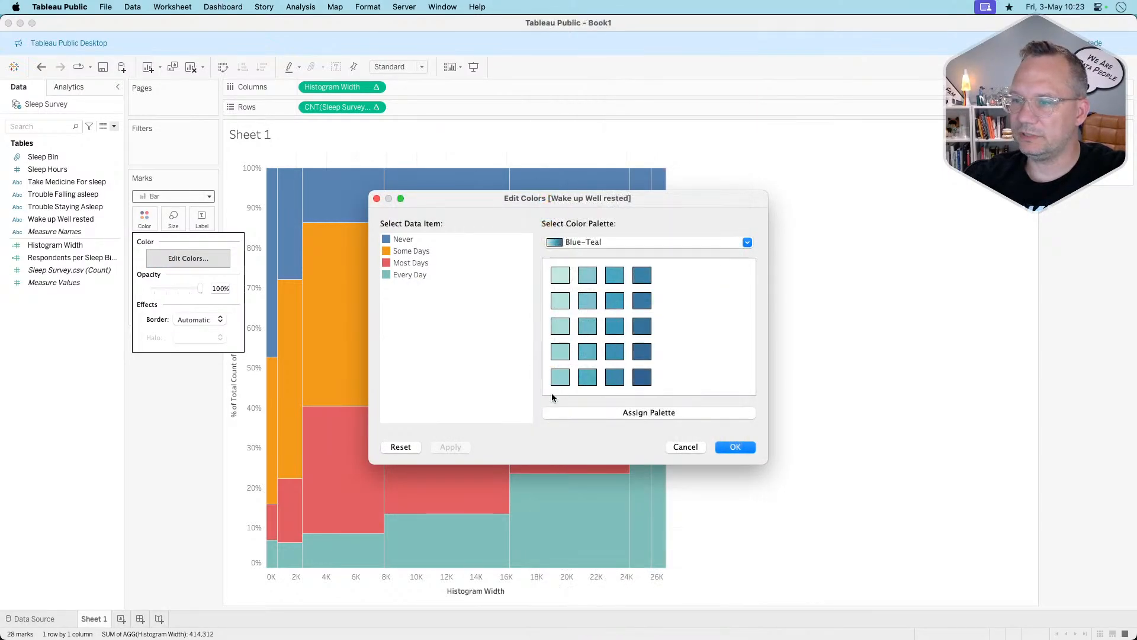
left_click(587, 412)
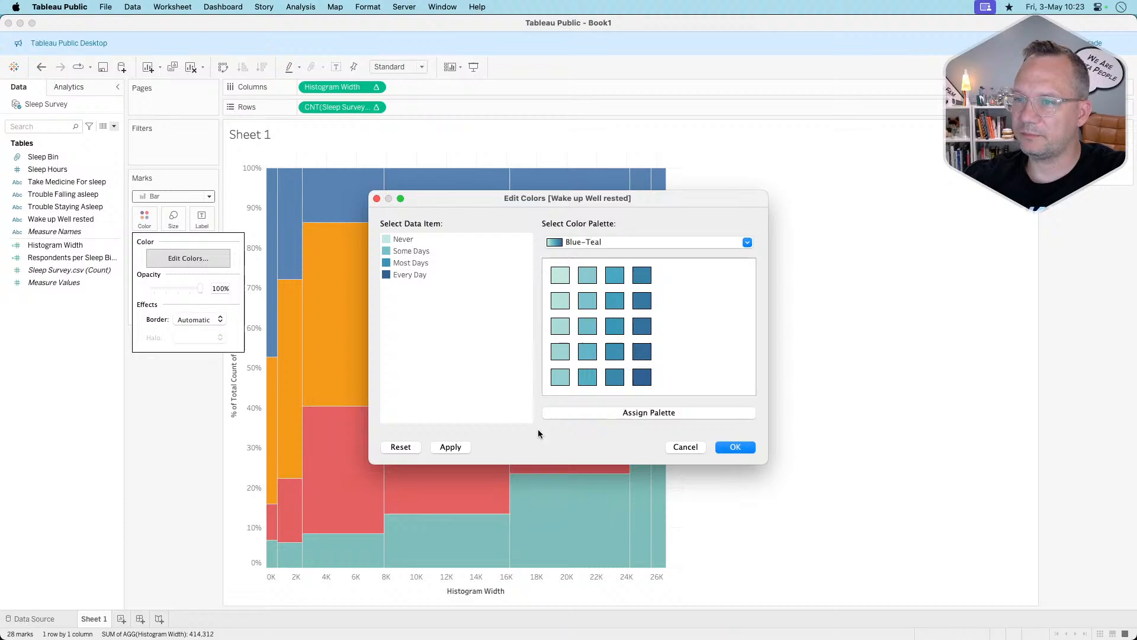
left_click(401, 448)
Assign the Blue-Teal color palette to the Wake up Well rested values and apply it to the chart.
left_click(641, 244)
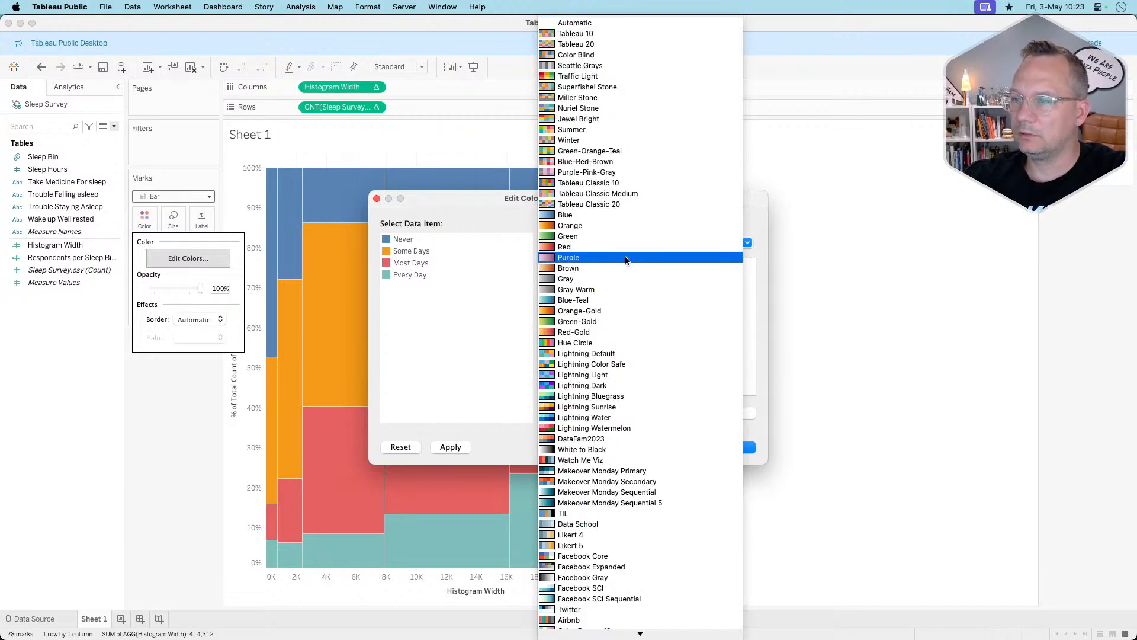
left_click(604, 300)
left_click(602, 412)
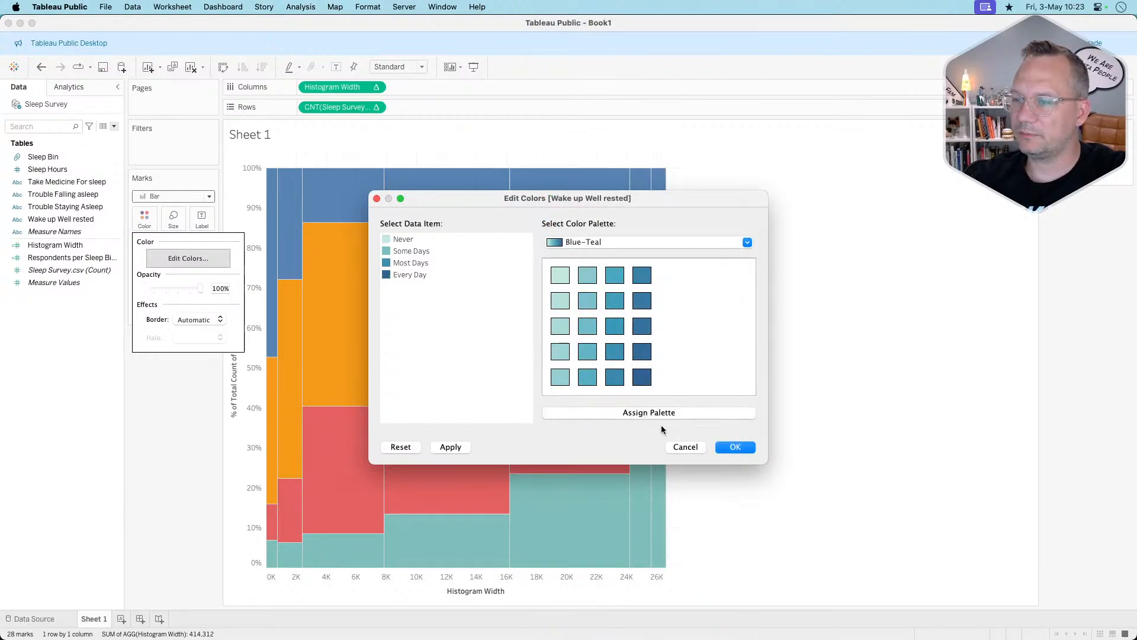
left_click(733, 448)
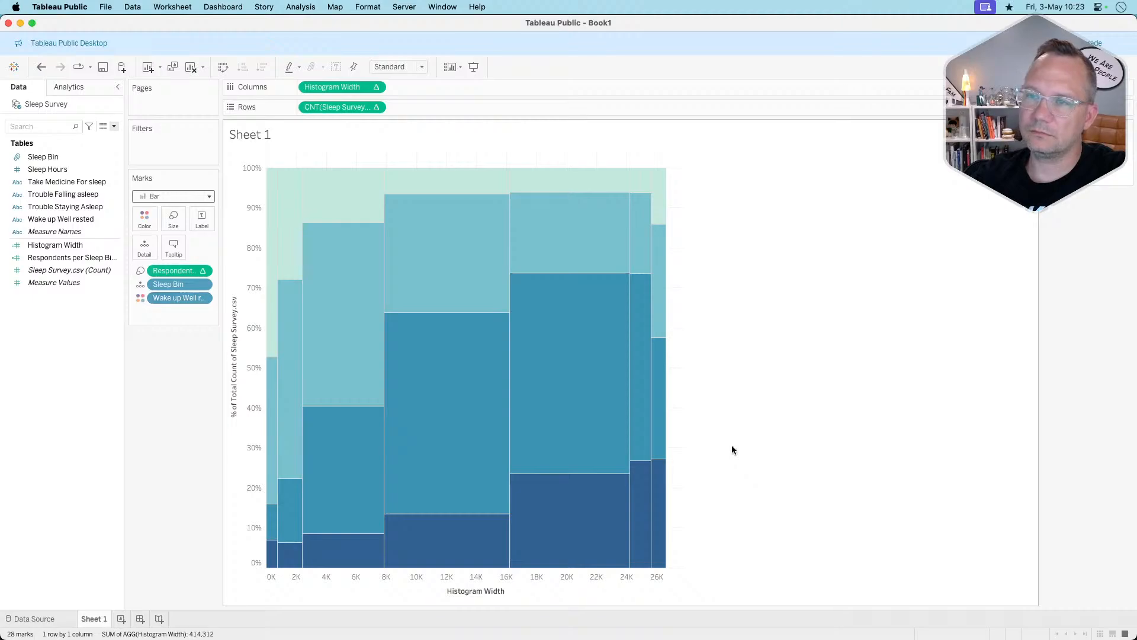
Give the bar segments a white border.
left_click(145, 218)
left_click(195, 320)
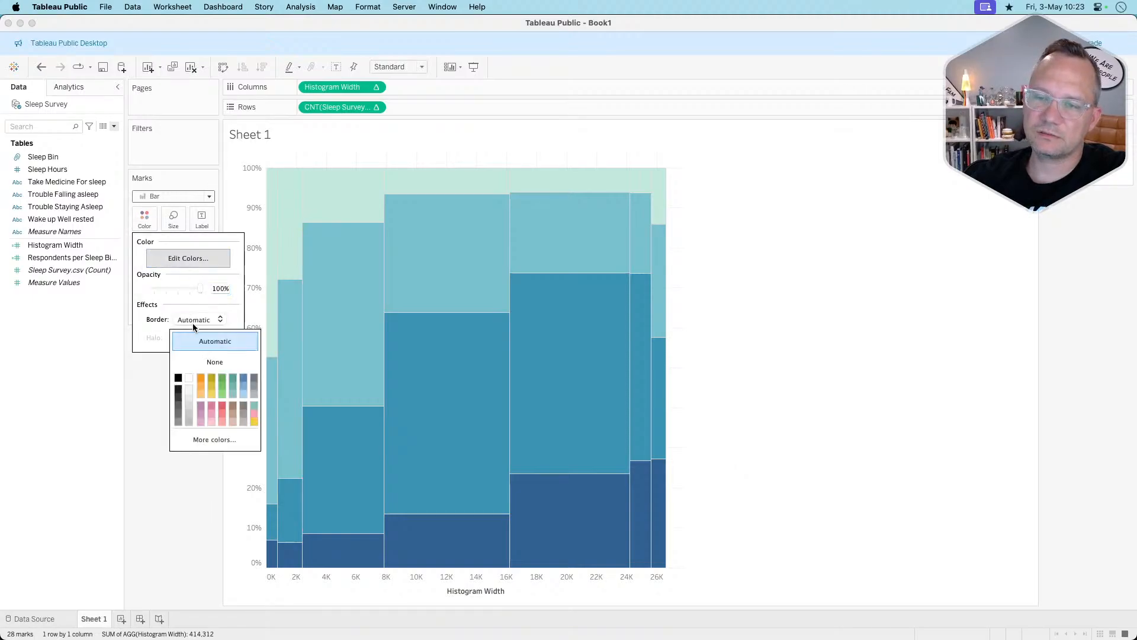
left_click(189, 379)
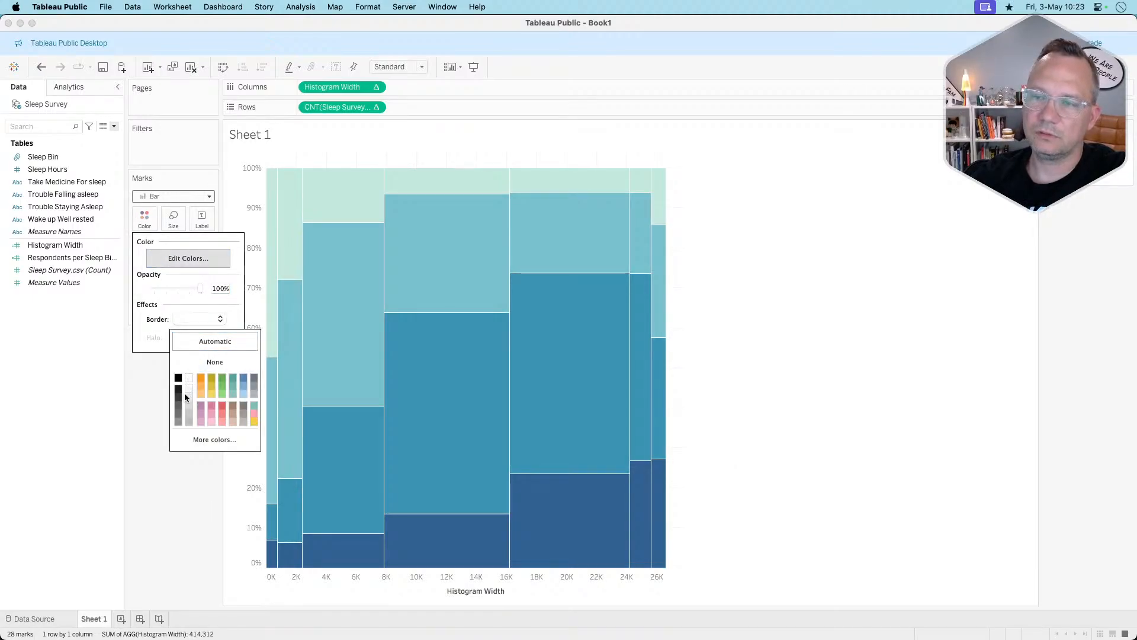
left_click(169, 545)
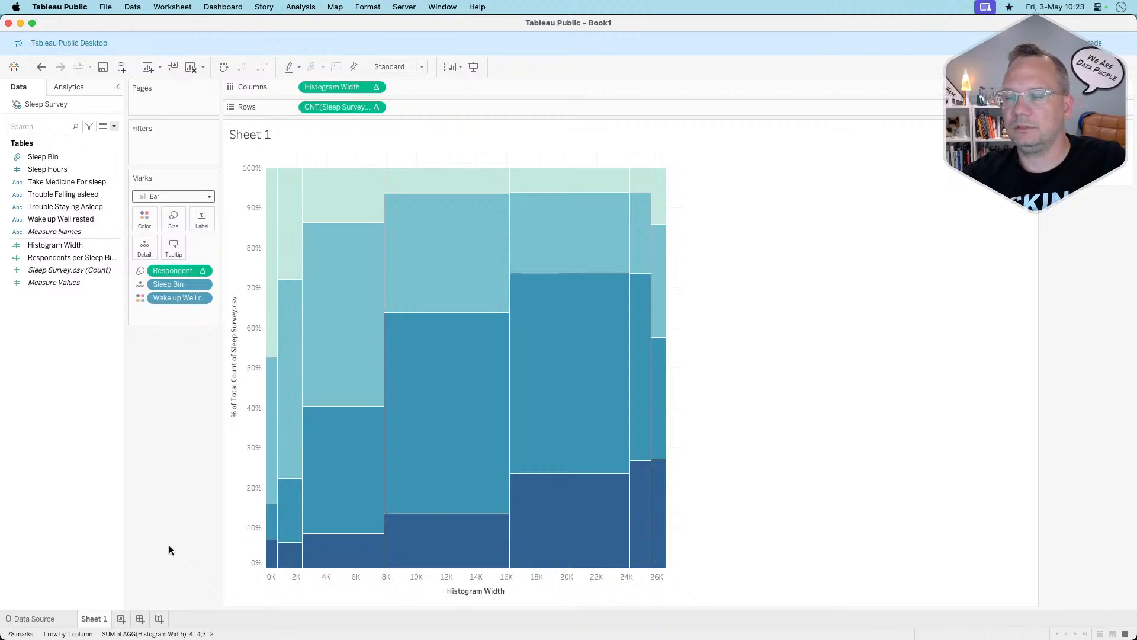
Try fitting the chart to Entire View, and undo the change.
left_click(420, 68)
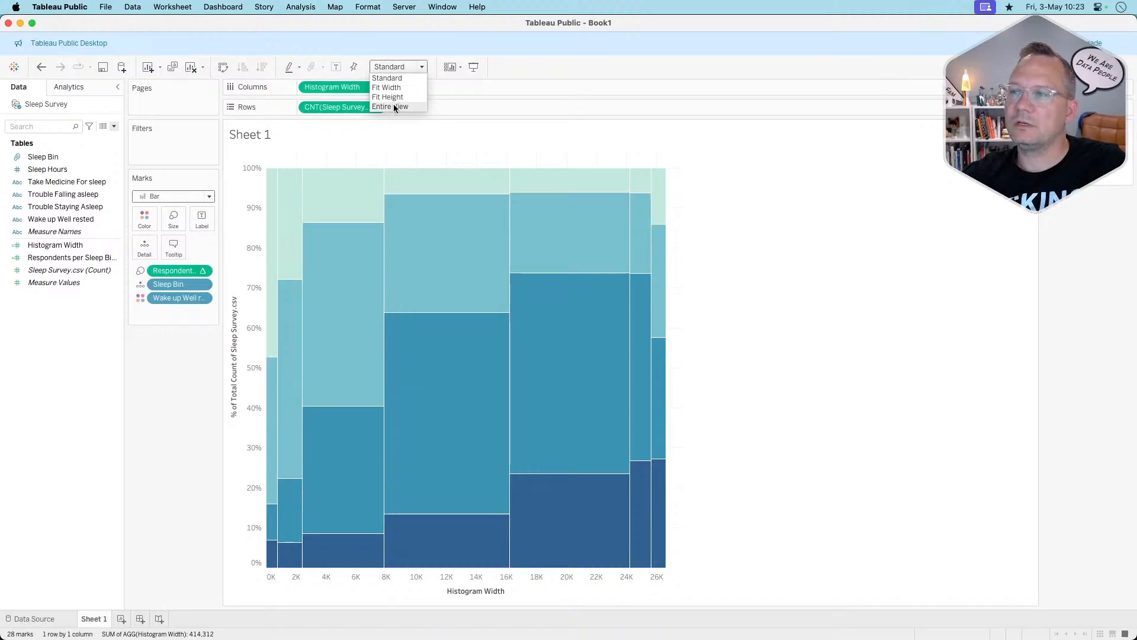
left_click(393, 105)
key("super+z")
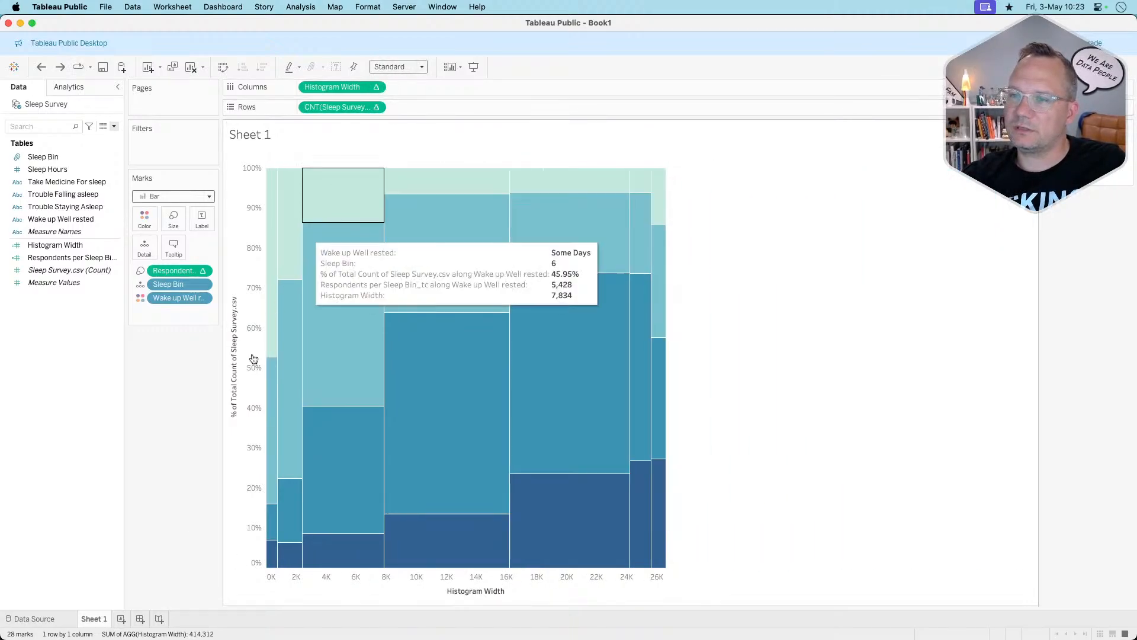
key("super+Tab")
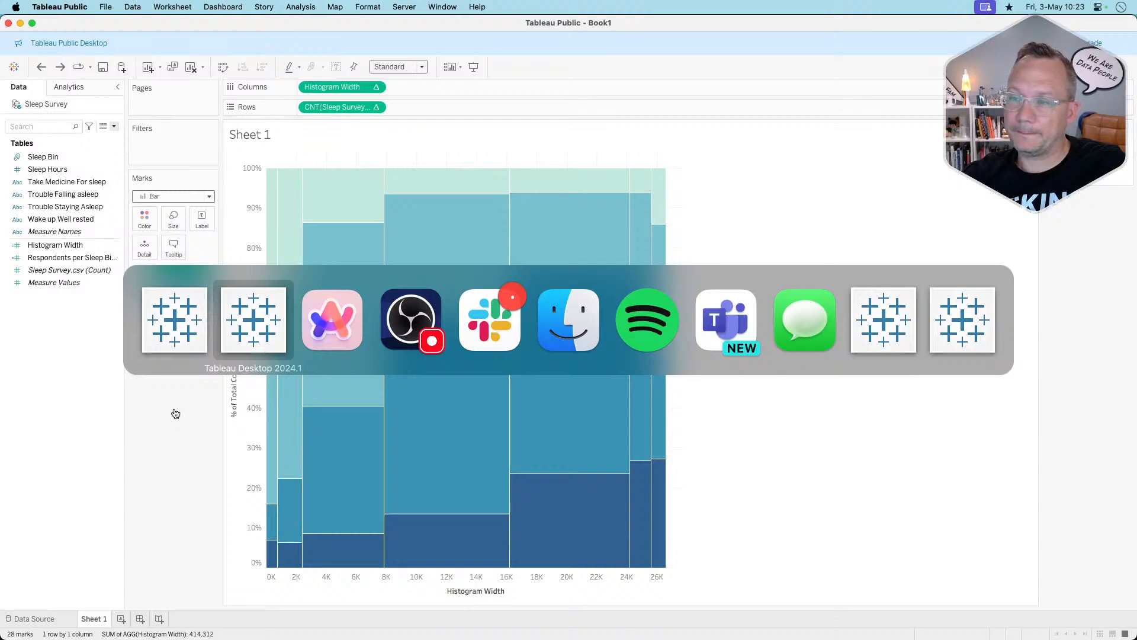
key("super+Tab")
key("super+Tab")
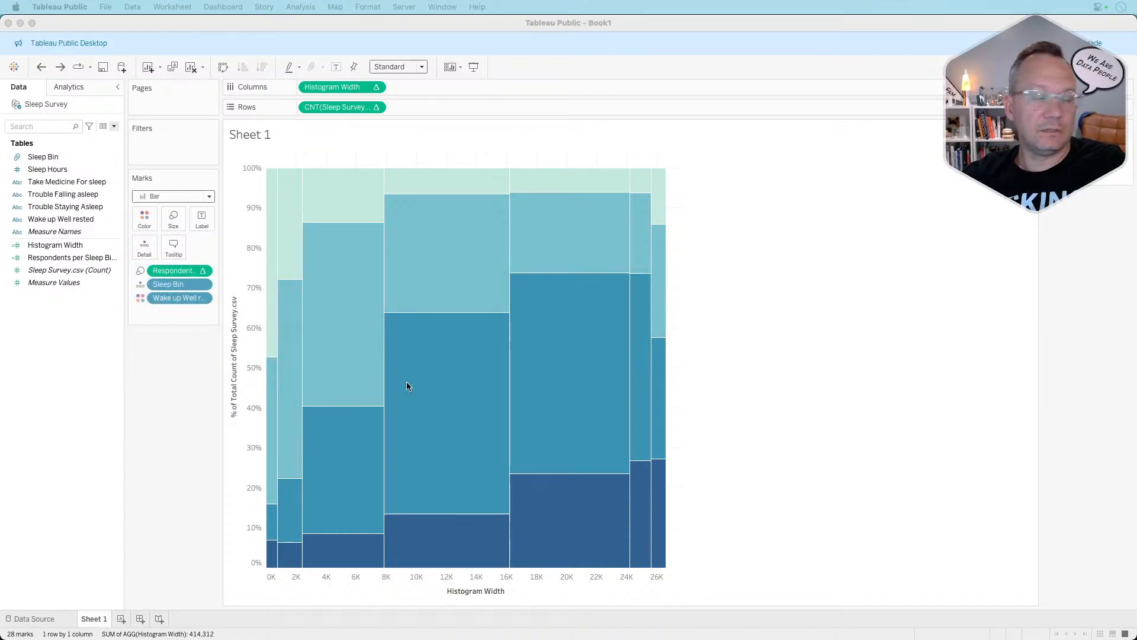
left_click(160, 447)
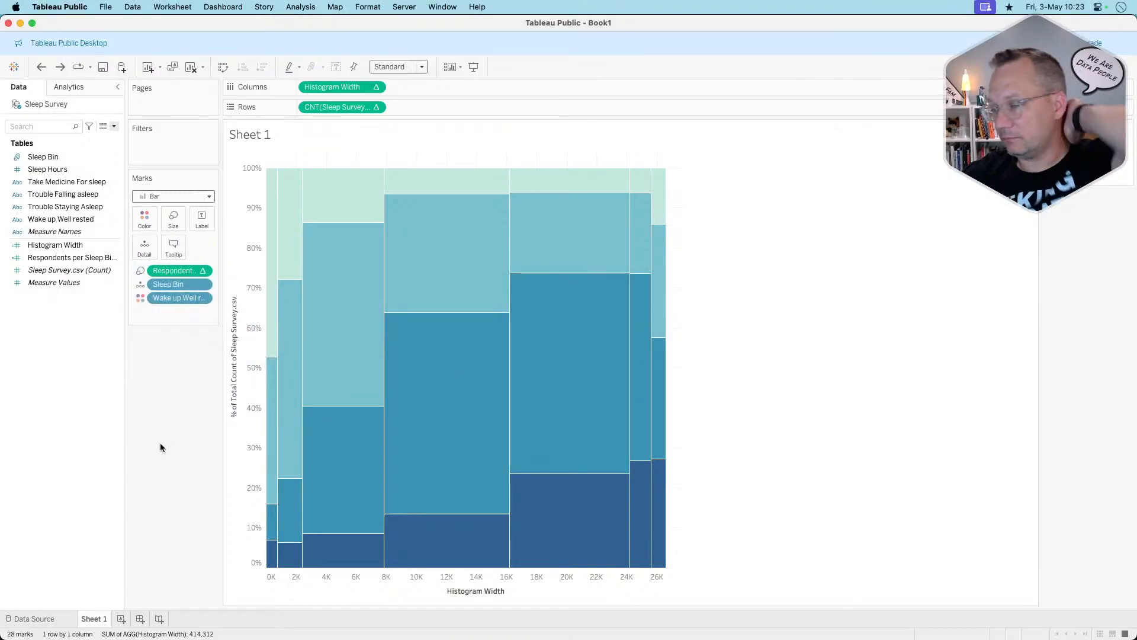
Remove the Respondents per Sleep Bin_tc measure from Size and move Wake up Well rested from Color to Detail.
left_click_drag(177, 270, 162, 414)
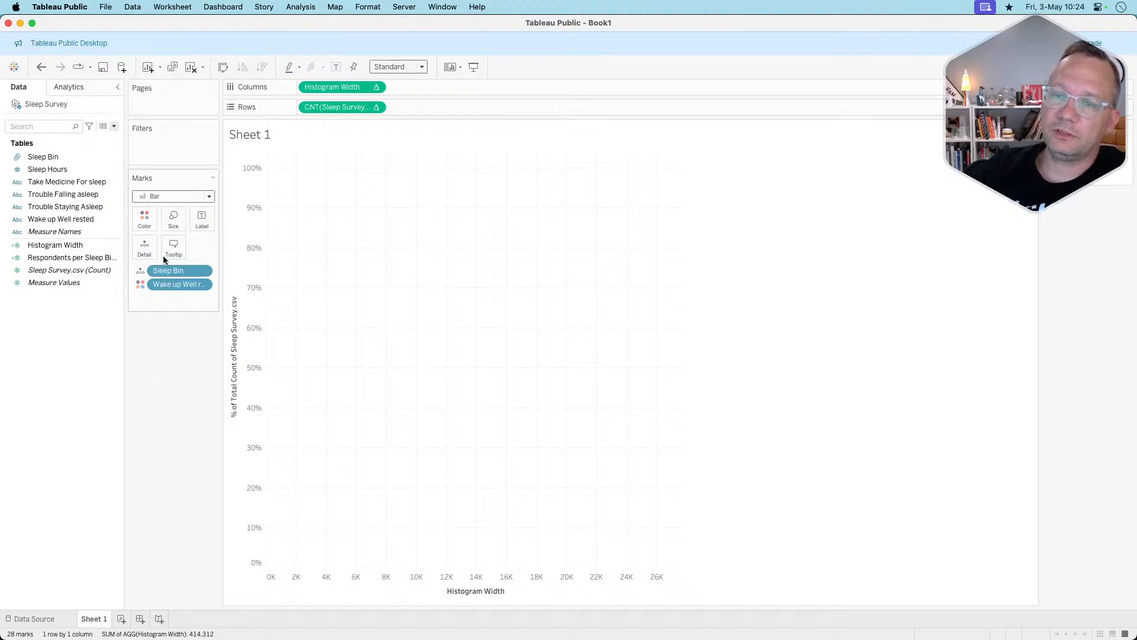
left_click(140, 284)
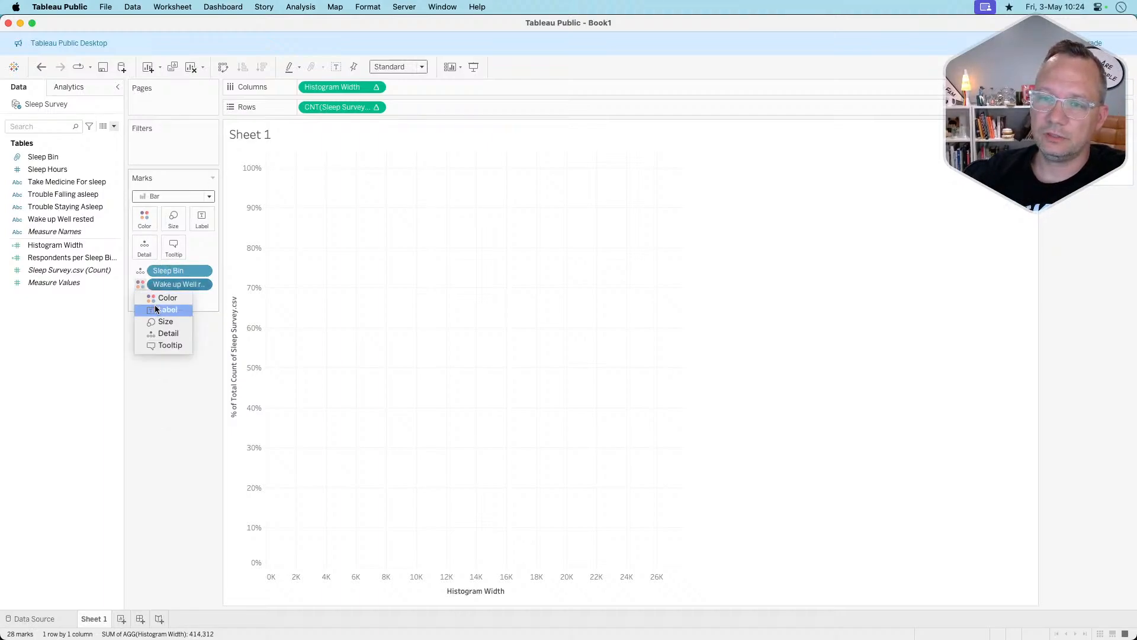
left_click(170, 334)
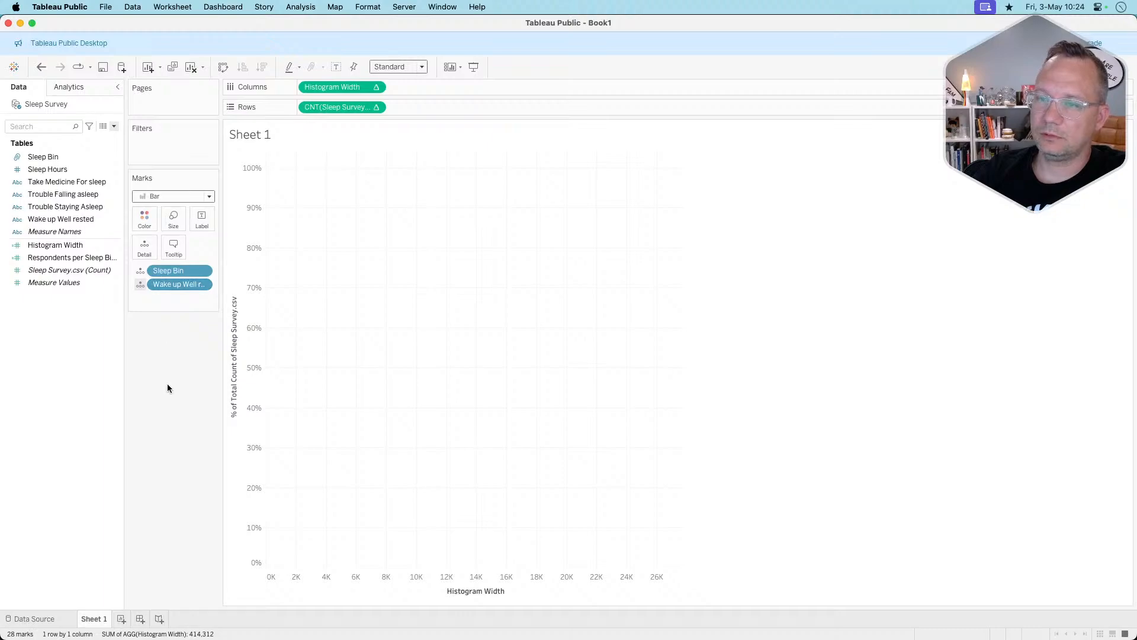
Reset the bar border to Automatic and set the bar size to Manual.
left_click(145, 218)
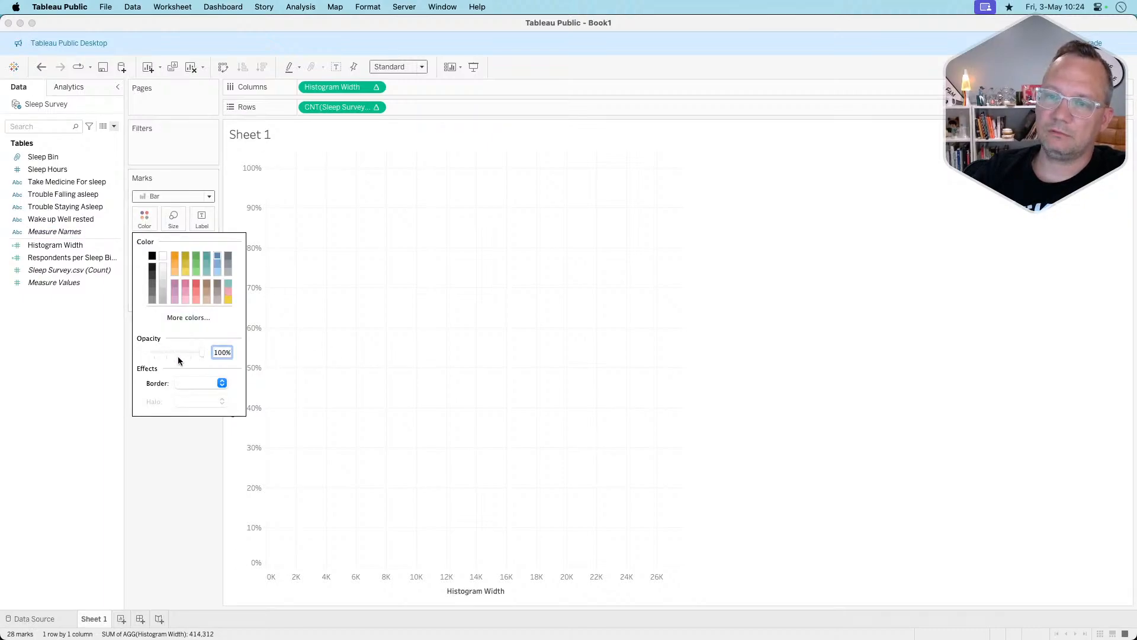
left_click(193, 383)
left_click(190, 411)
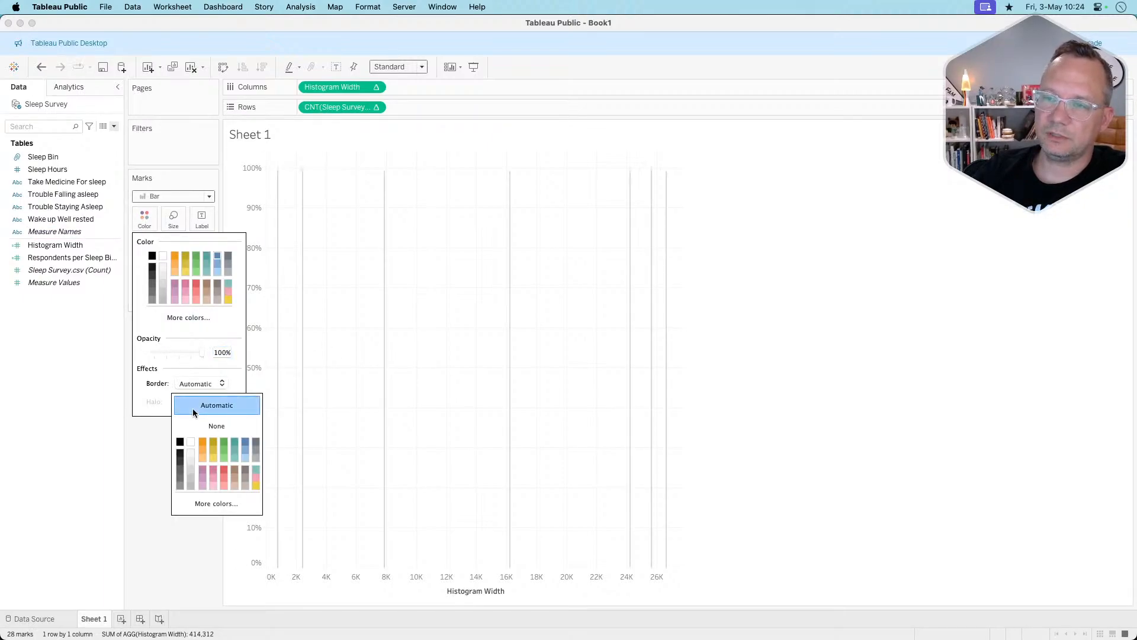
left_click(140, 452)
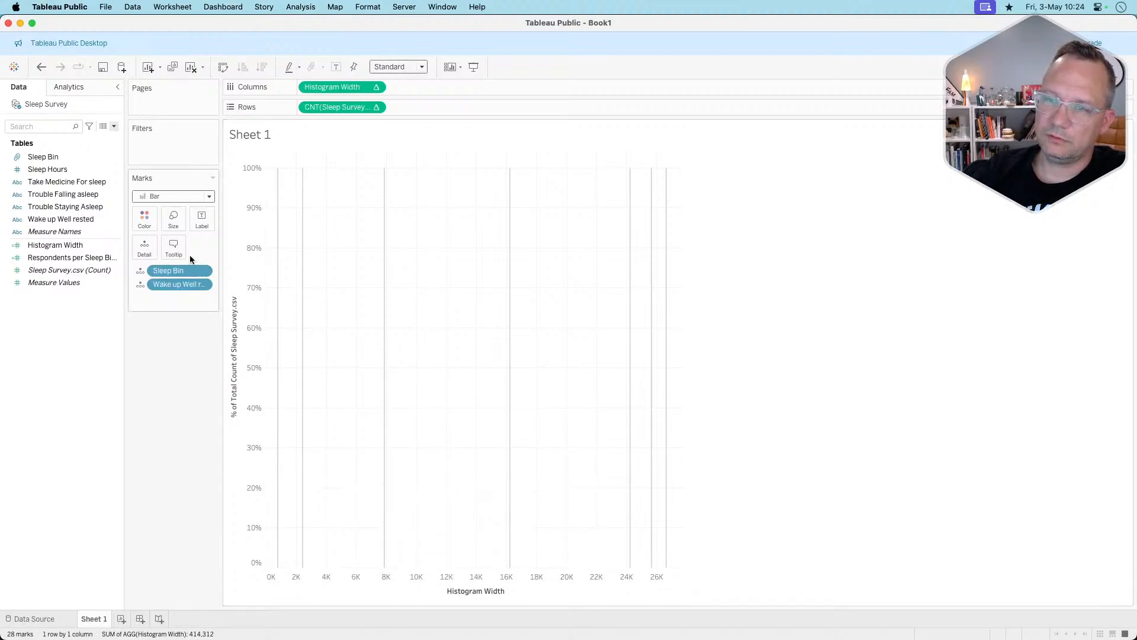
left_click(169, 224)
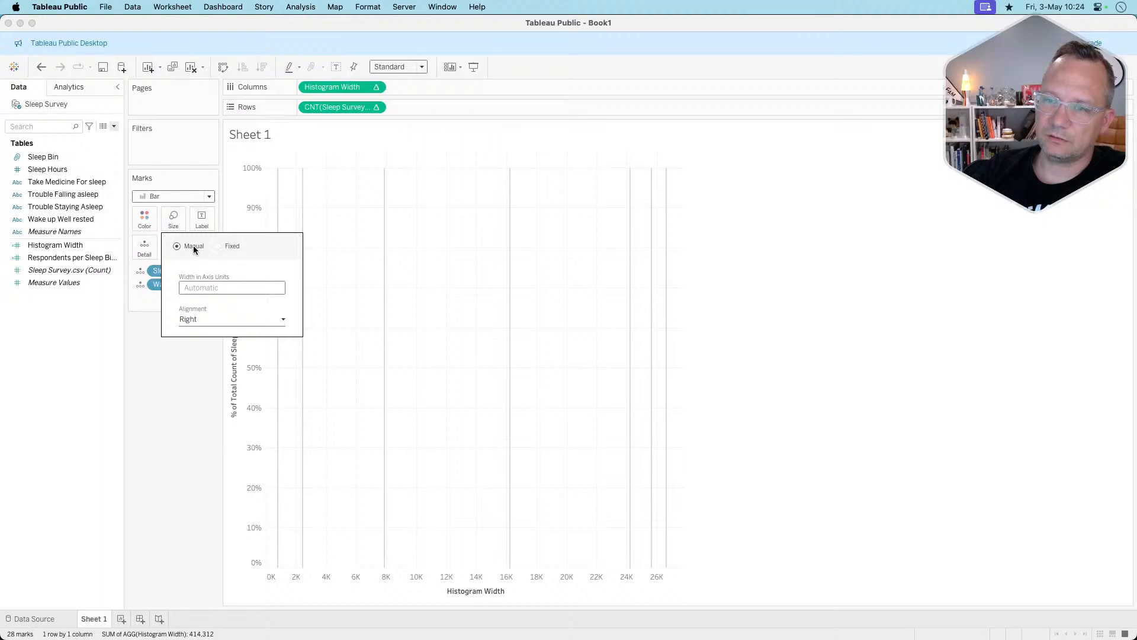
left_click(193, 245)
left_click(167, 471)
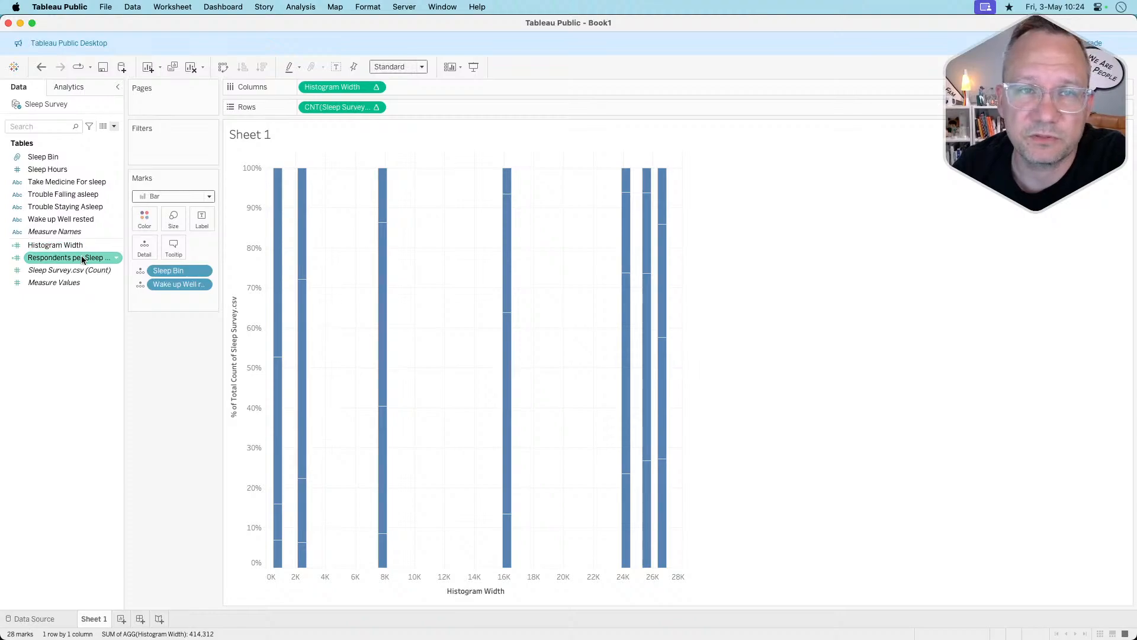
Size the bars by Respondents per Sleep Bin_tc and make the bar width Fixed.
mouse_move(346, 110)
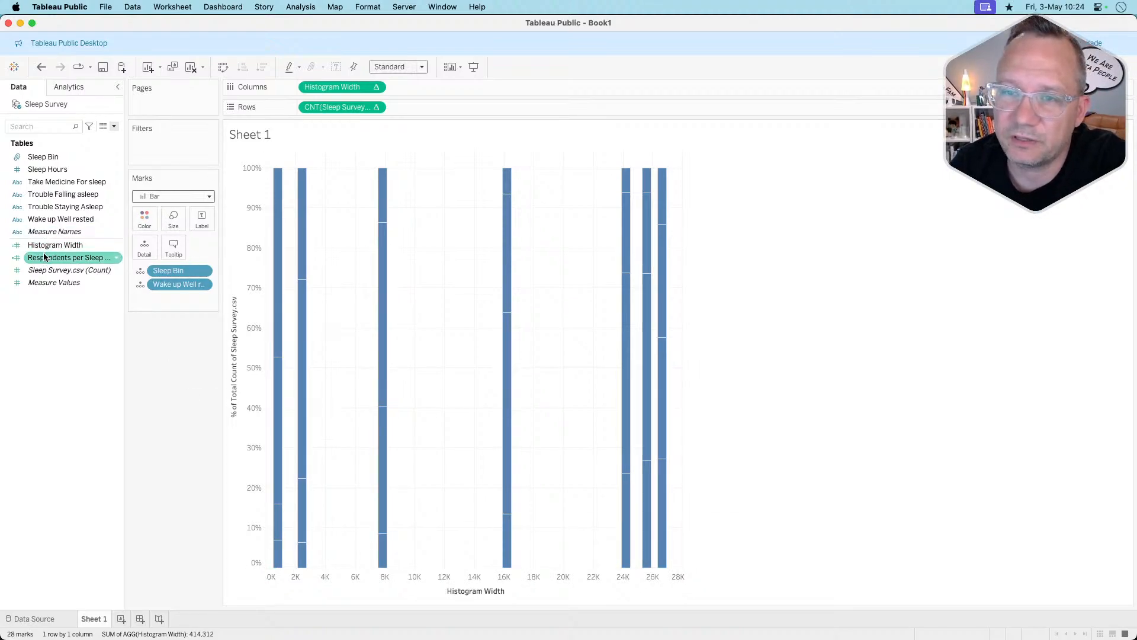
left_click_drag(51, 259, 168, 218)
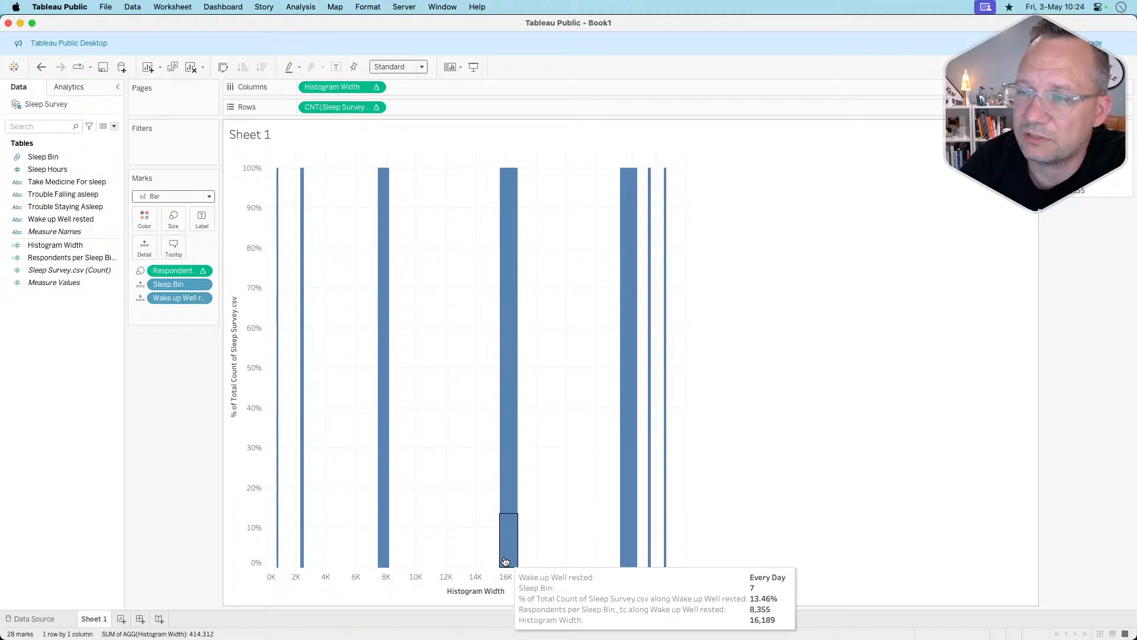
left_click(173, 220)
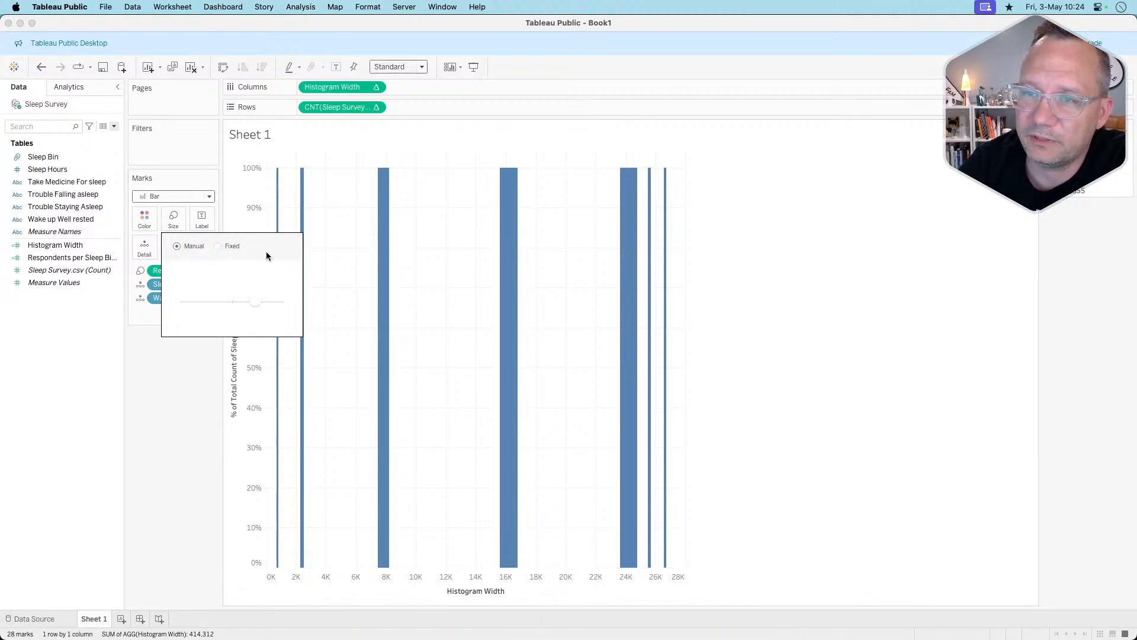
left_click(218, 246)
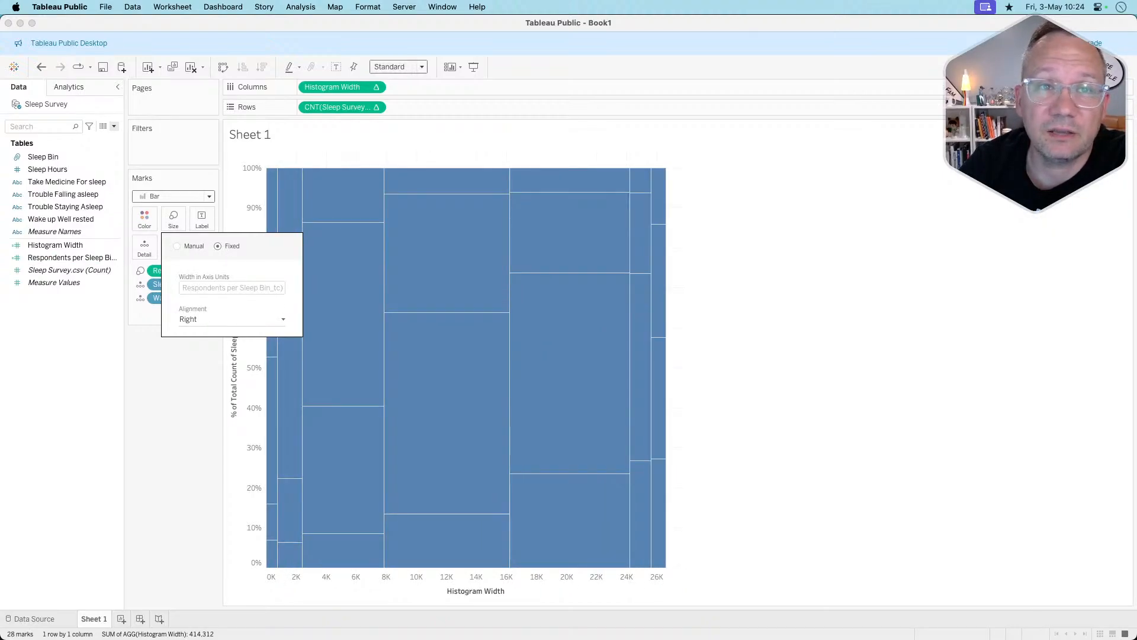
Try Left and Center alignment for the fixed-width bars, and set the alignment back to Right.
left_click(195, 320)
left_click(196, 332)
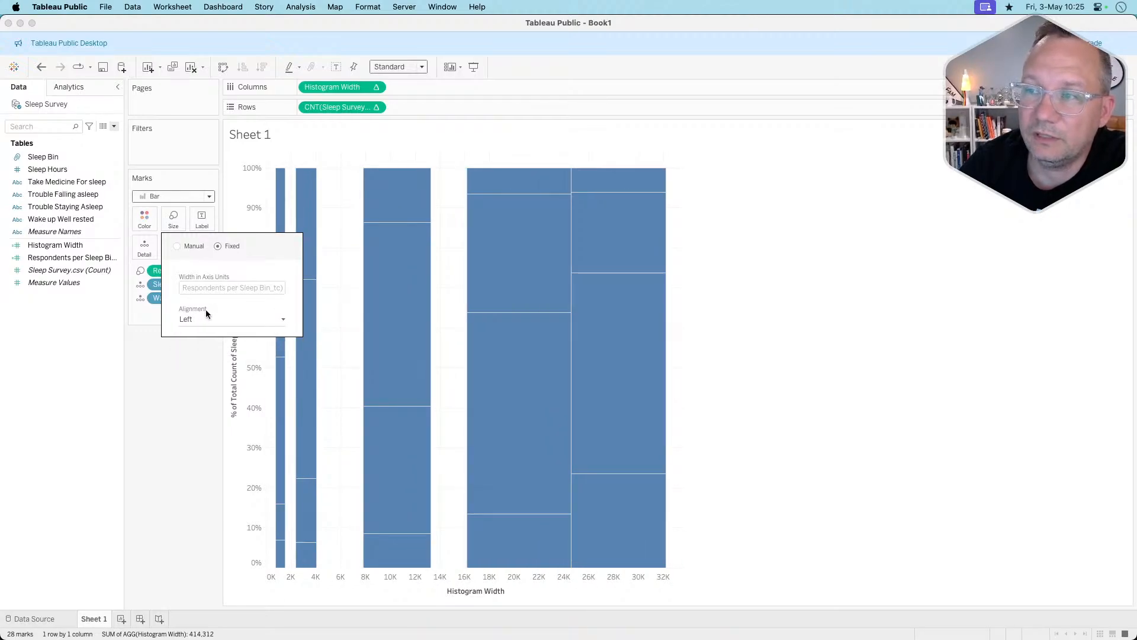
left_click(197, 319)
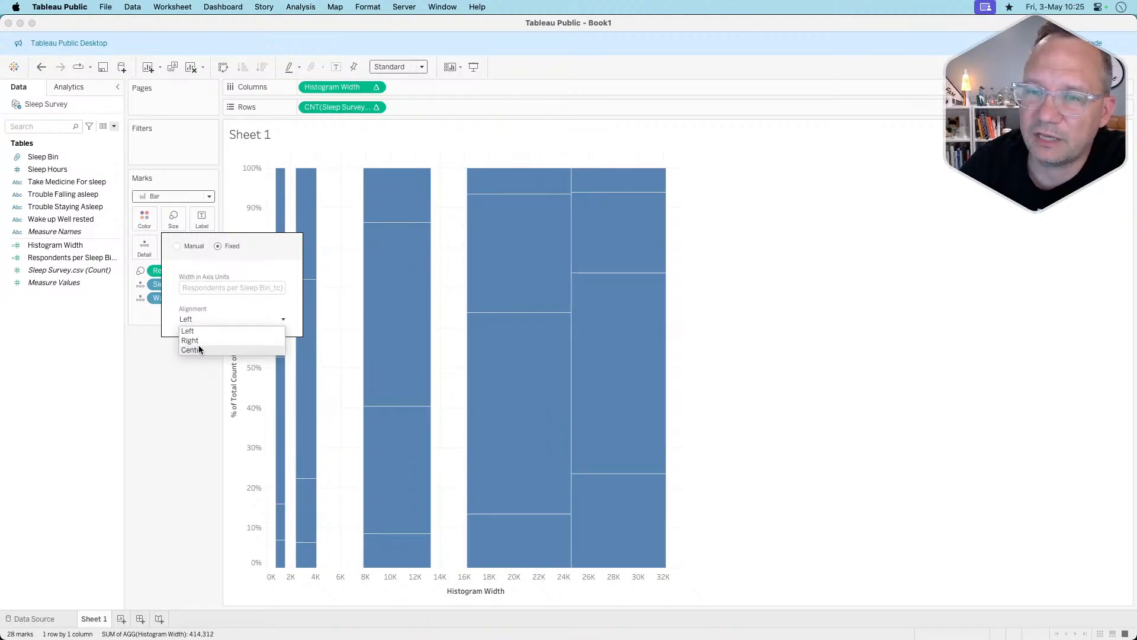
left_click(198, 348)
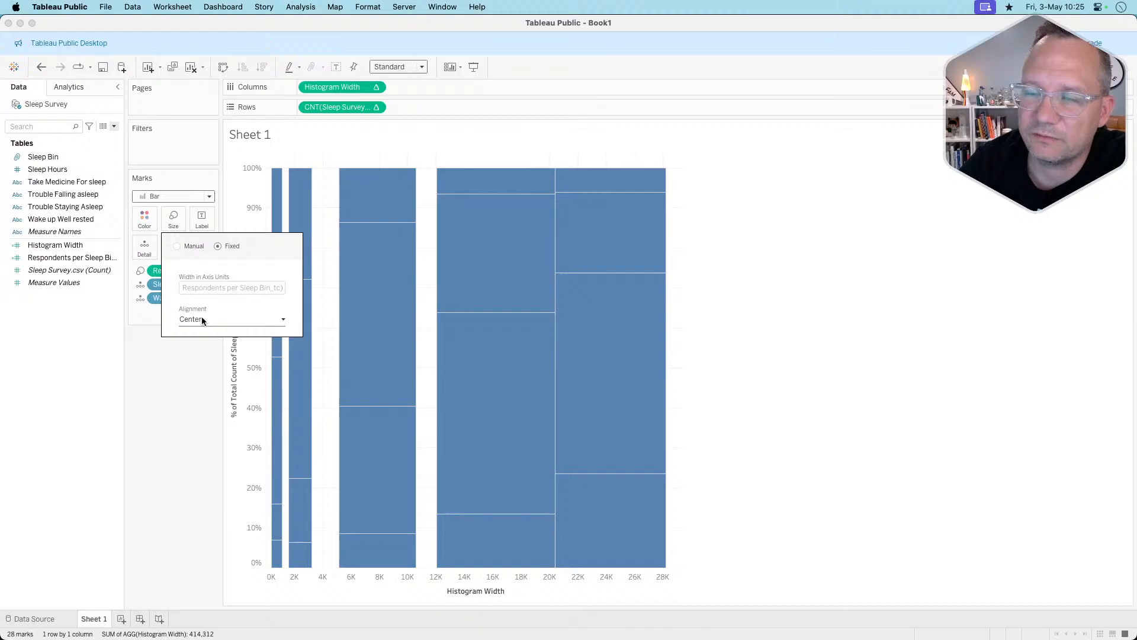
left_click(200, 317)
left_click(201, 330)
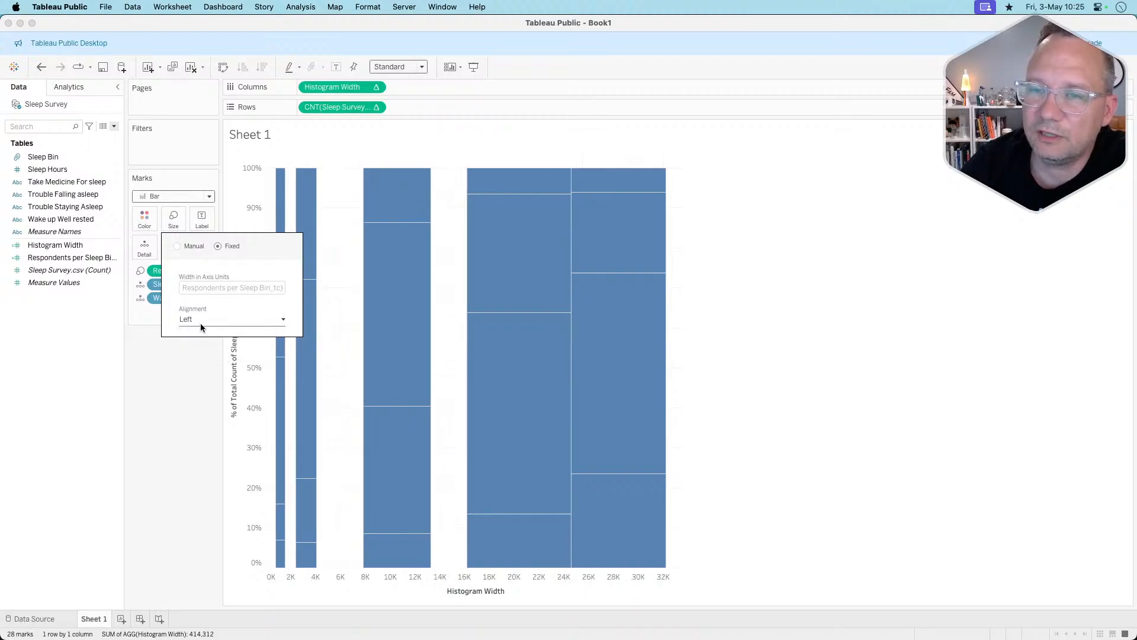
left_click(200, 319)
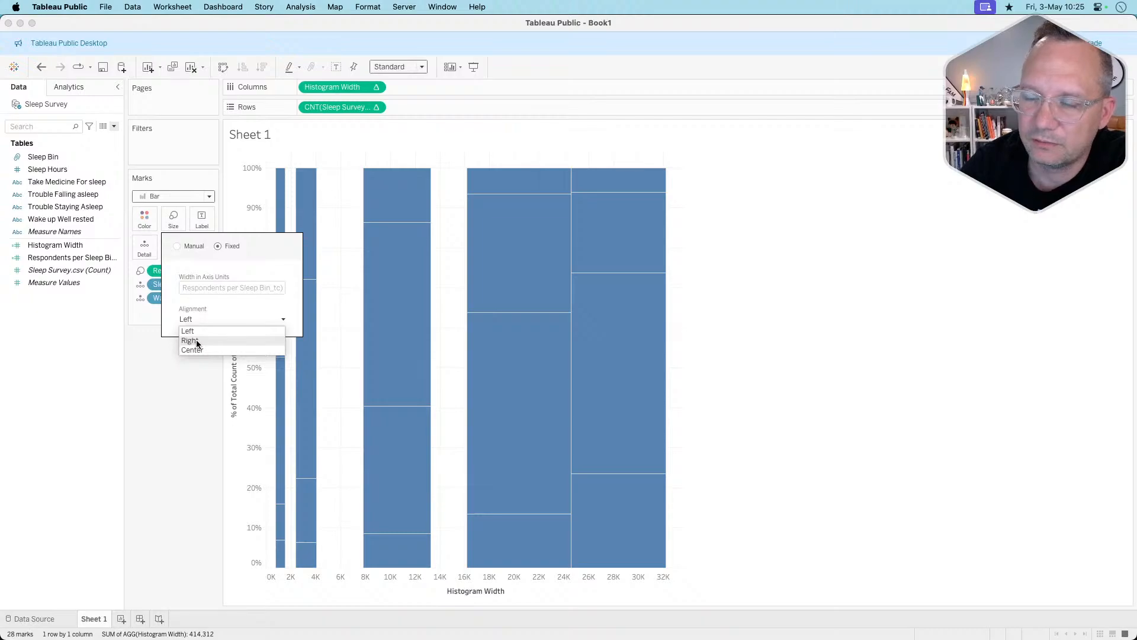
left_click(197, 340)
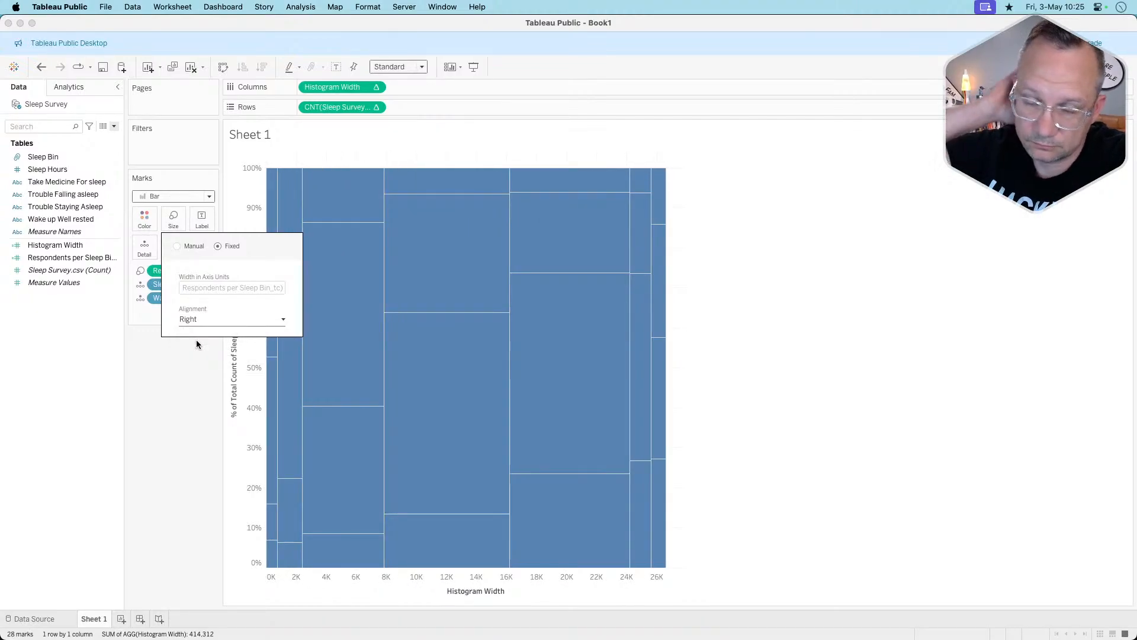
left_click(191, 375)
Give the bar segments a white border and color them by Wake up Well rested.
left_click(144, 222)
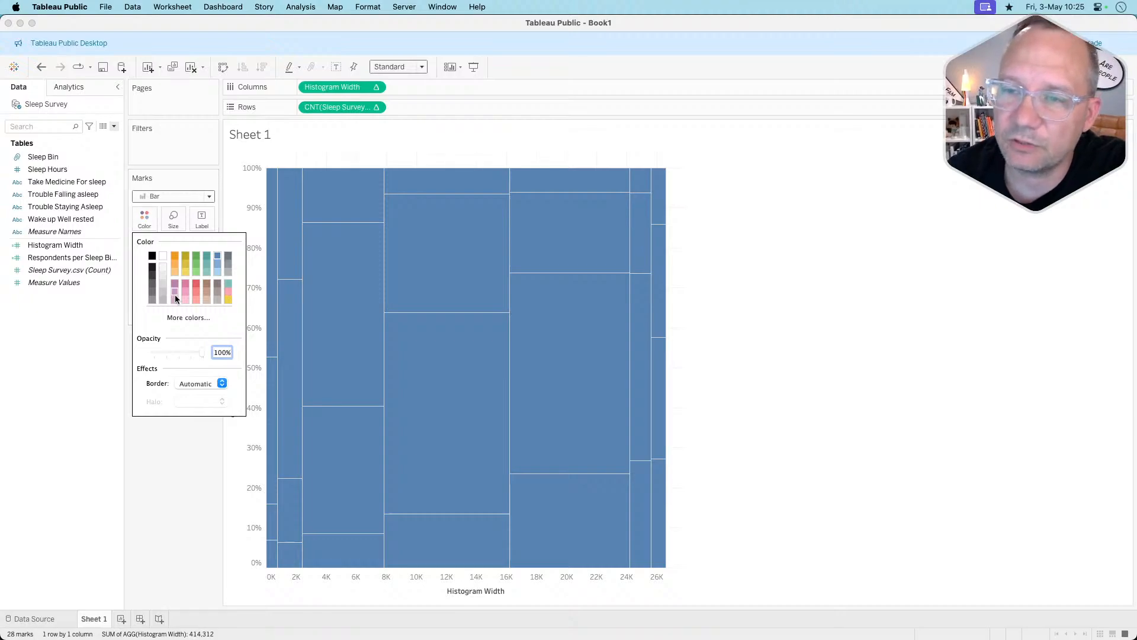
left_click(200, 384)
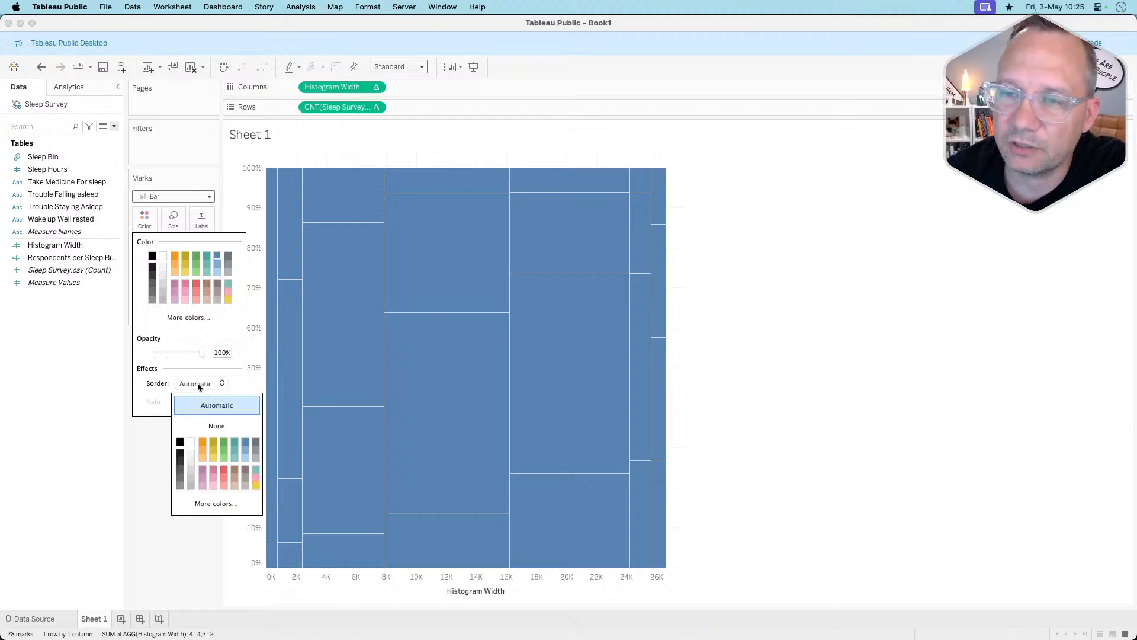
left_click(191, 450)
left_click(136, 452)
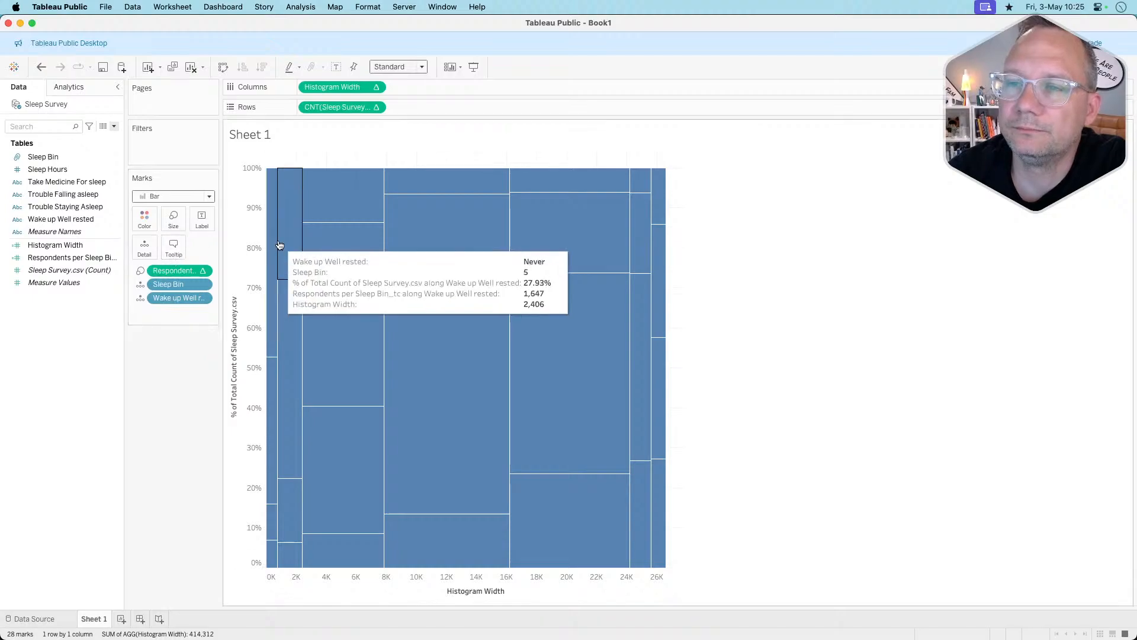
left_click(141, 299)
left_click(148, 312)
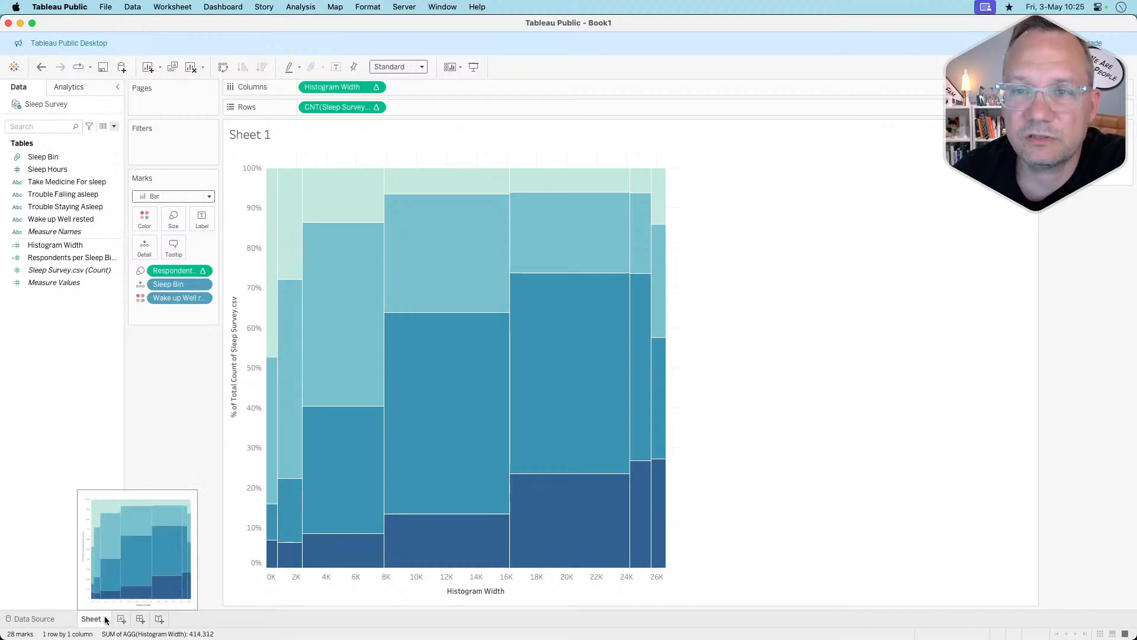
Rename the Histogram Width calculated field as Histogram Width_tc.
right_click(67, 247)
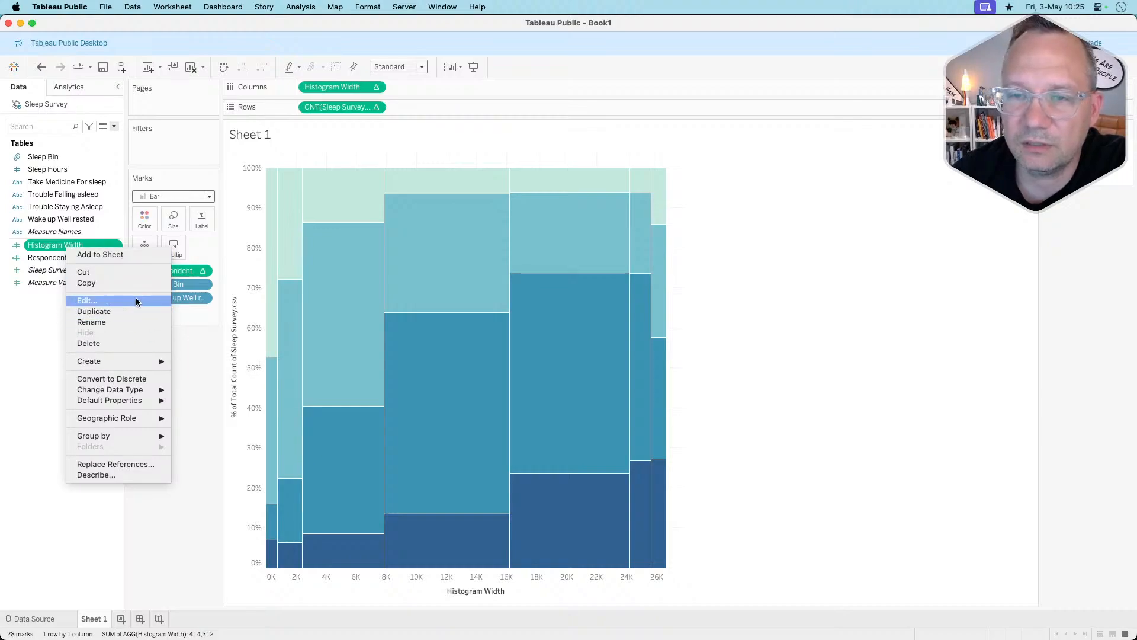
left_click(107, 322)
key("End")
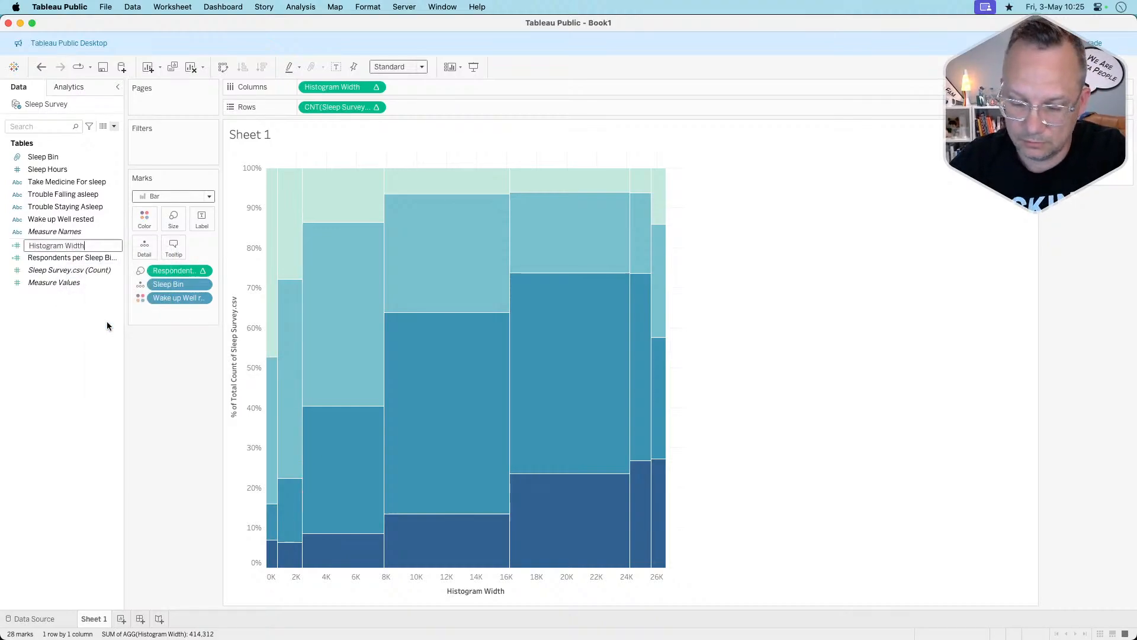
type("_tc")
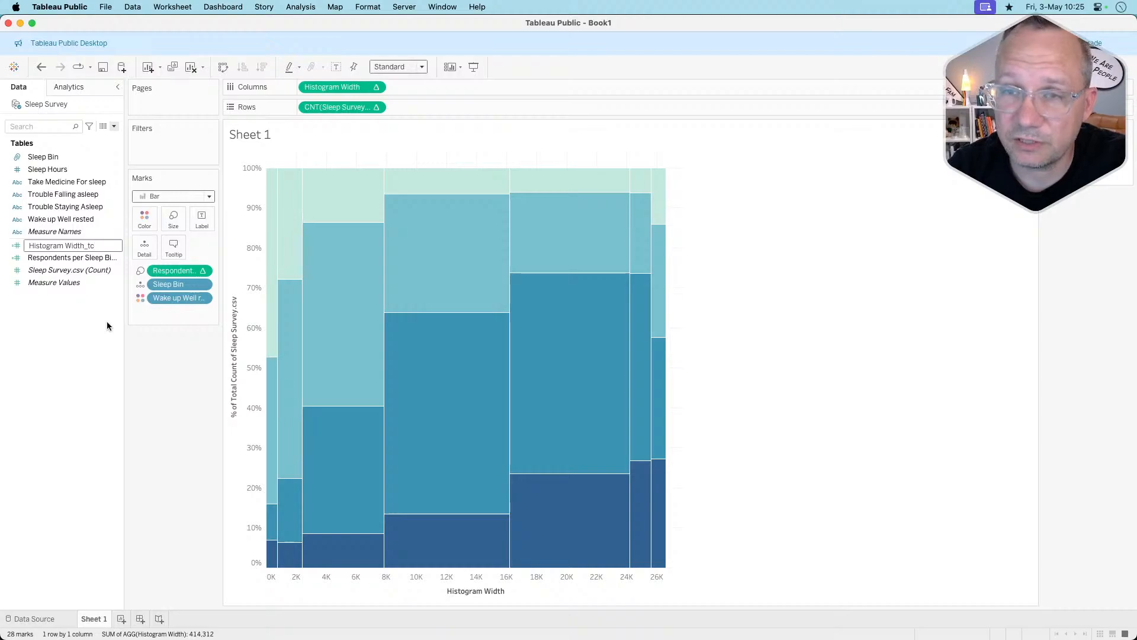
key("Return")
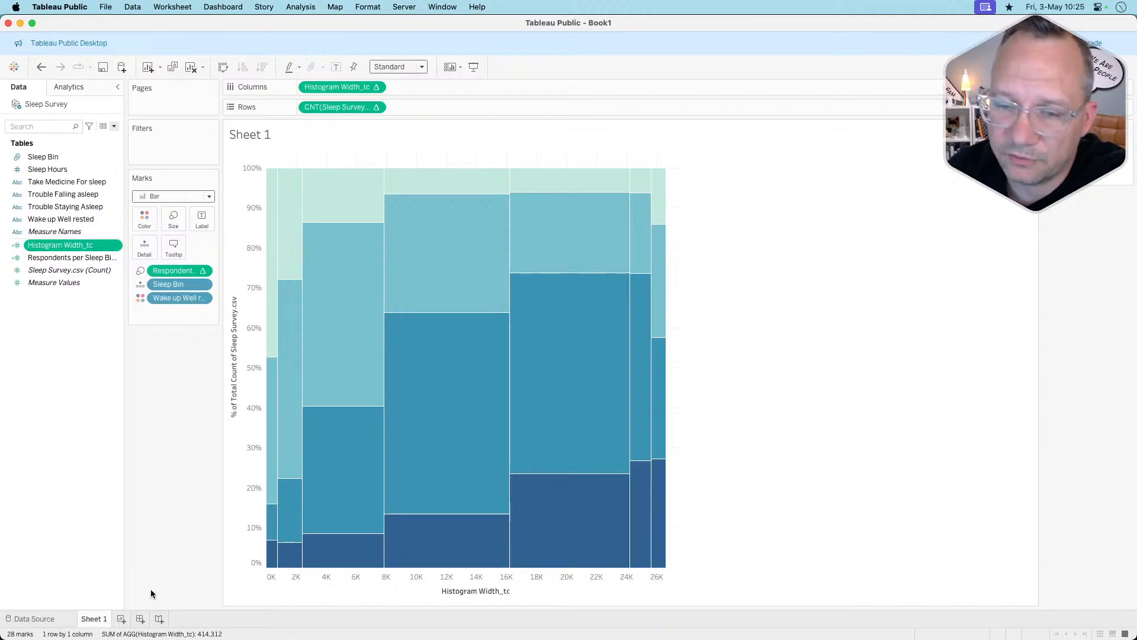
Create a new worksheet and place Sleep Bin and Wake up Well rested on Rows.
left_click(122, 619)
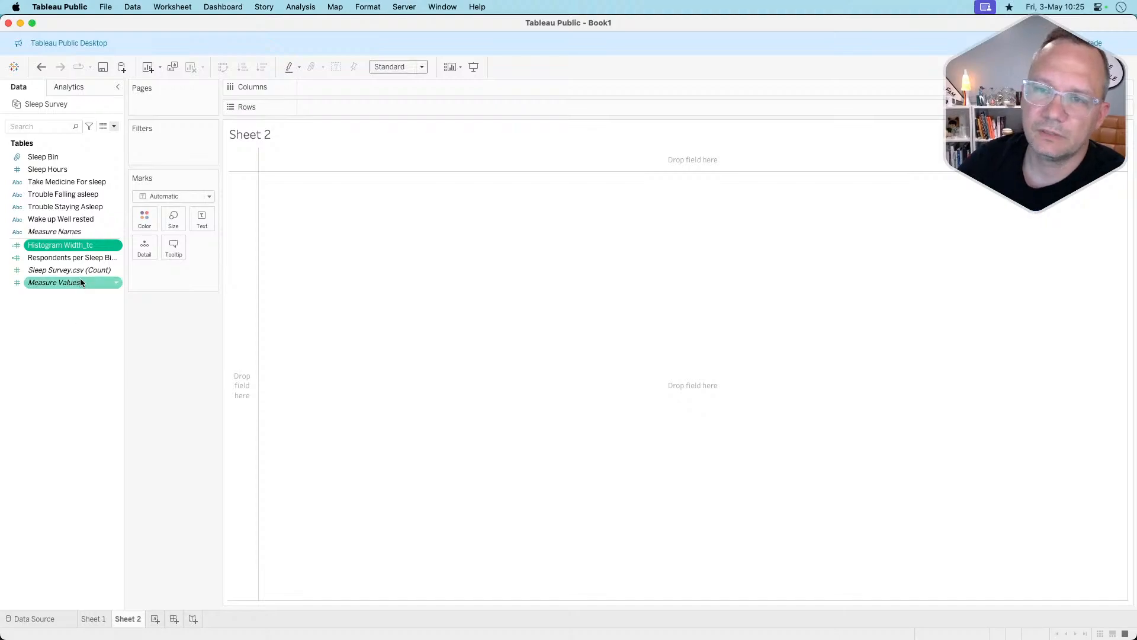
left_click_drag(75, 157, 356, 109)
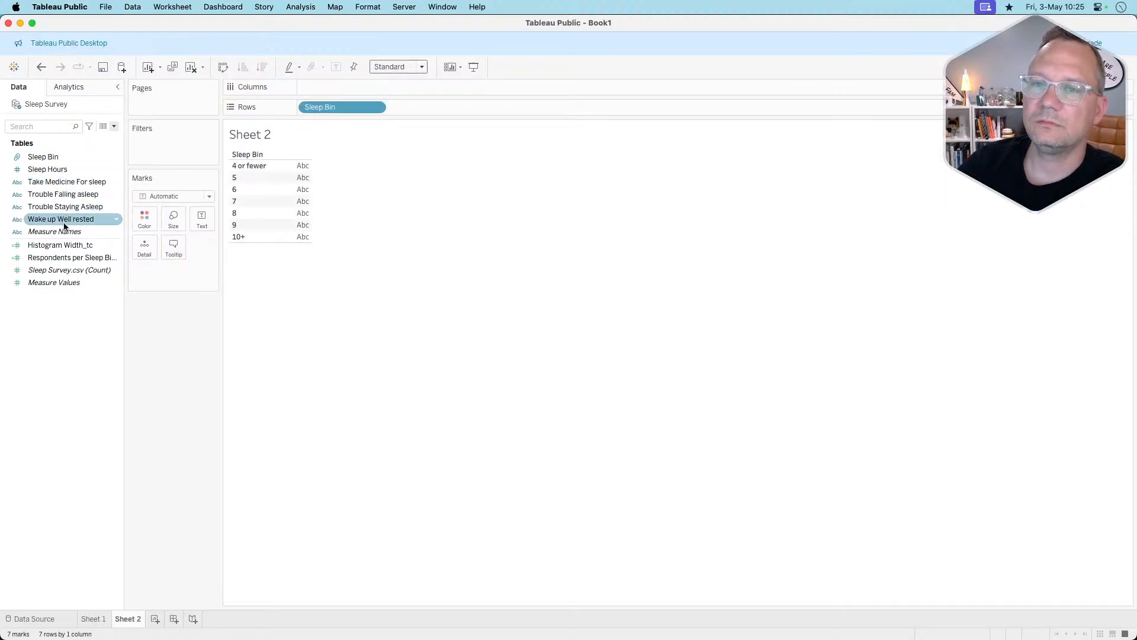
left_click_drag(62, 220, 467, 107)
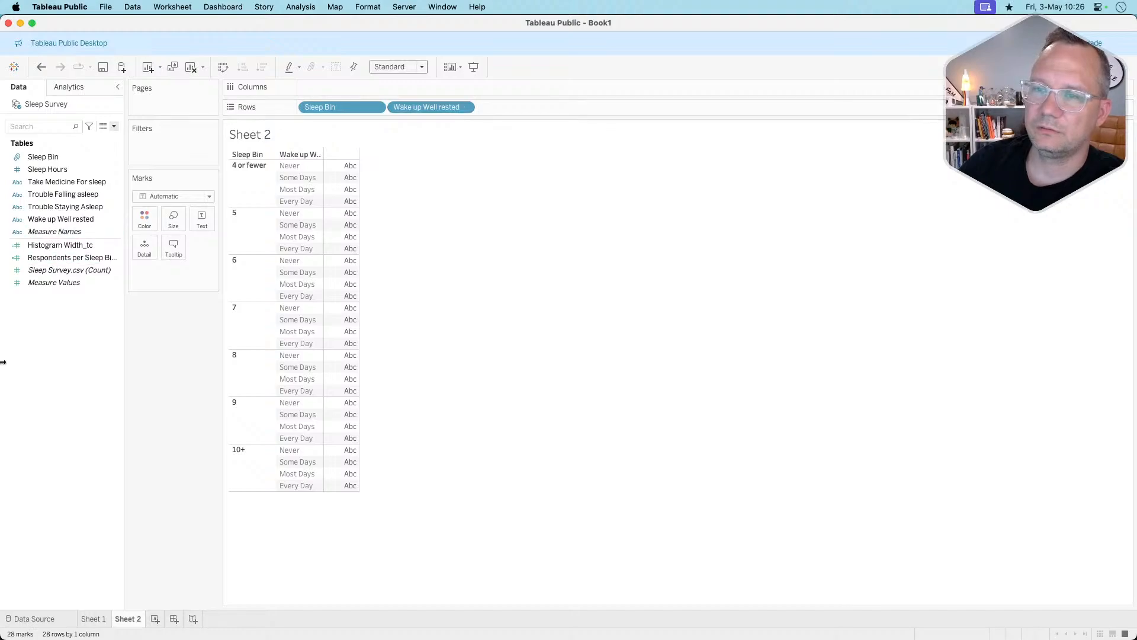
Start a new calculated field and name it Respondents per Sleep Bin_lod.
right_click(62, 345)
left_click(70, 352)
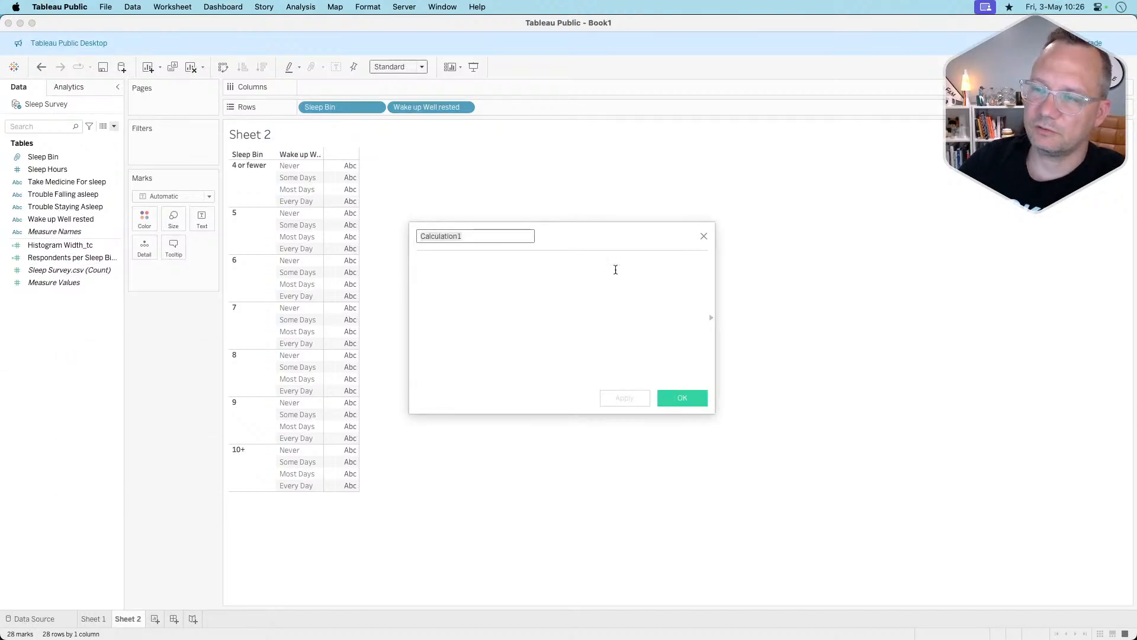
type("Res")
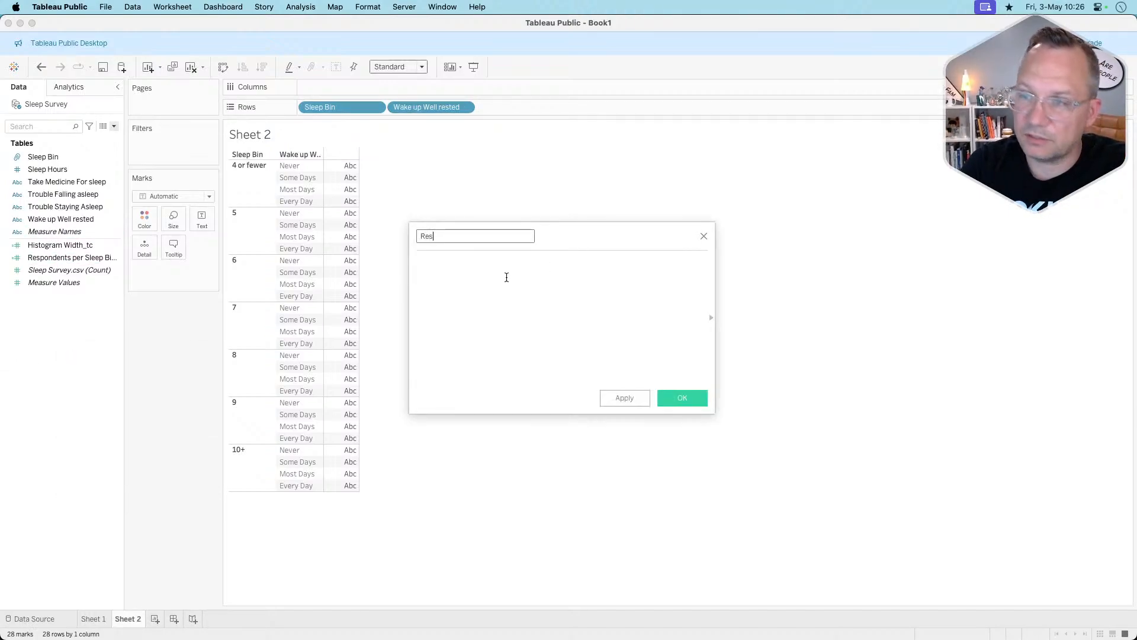
type("pondents per")
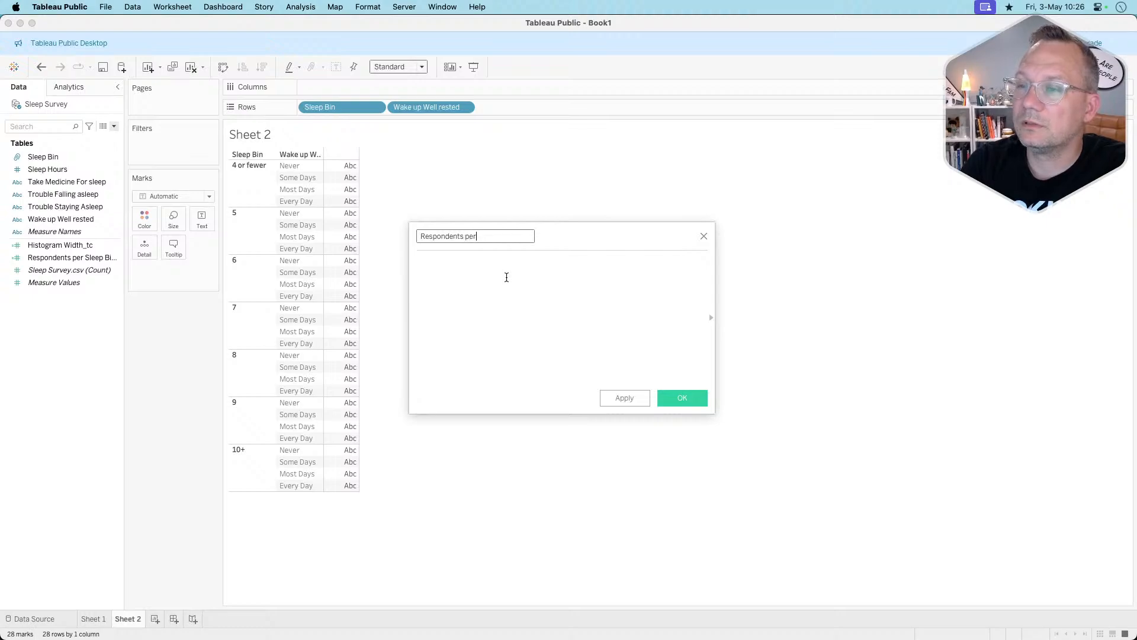
type(" Sleep")
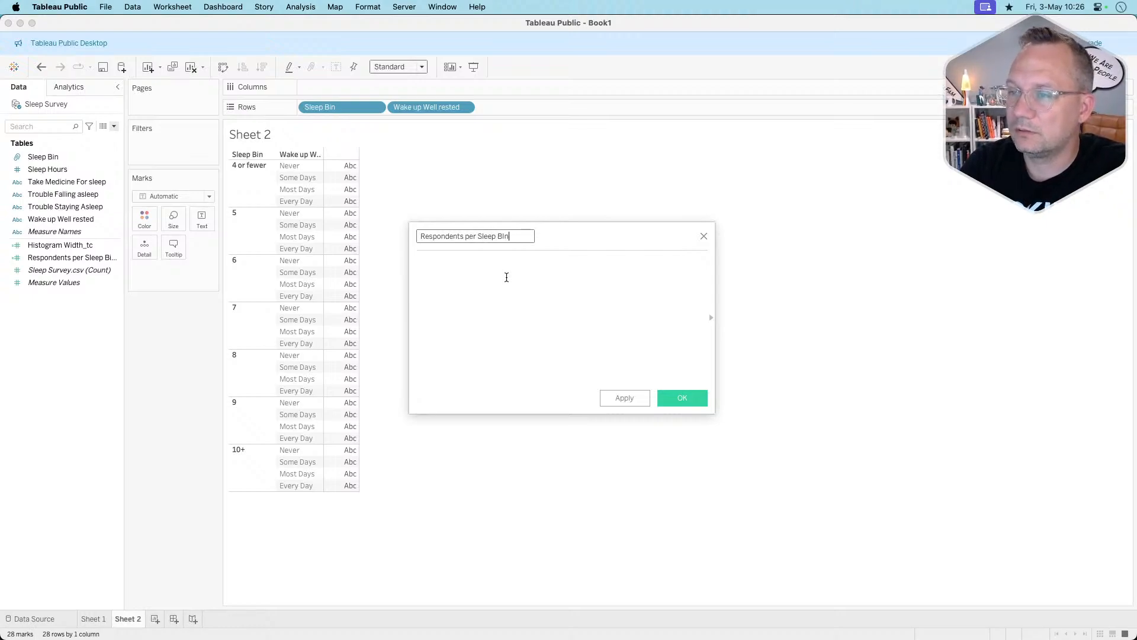
type(" B")
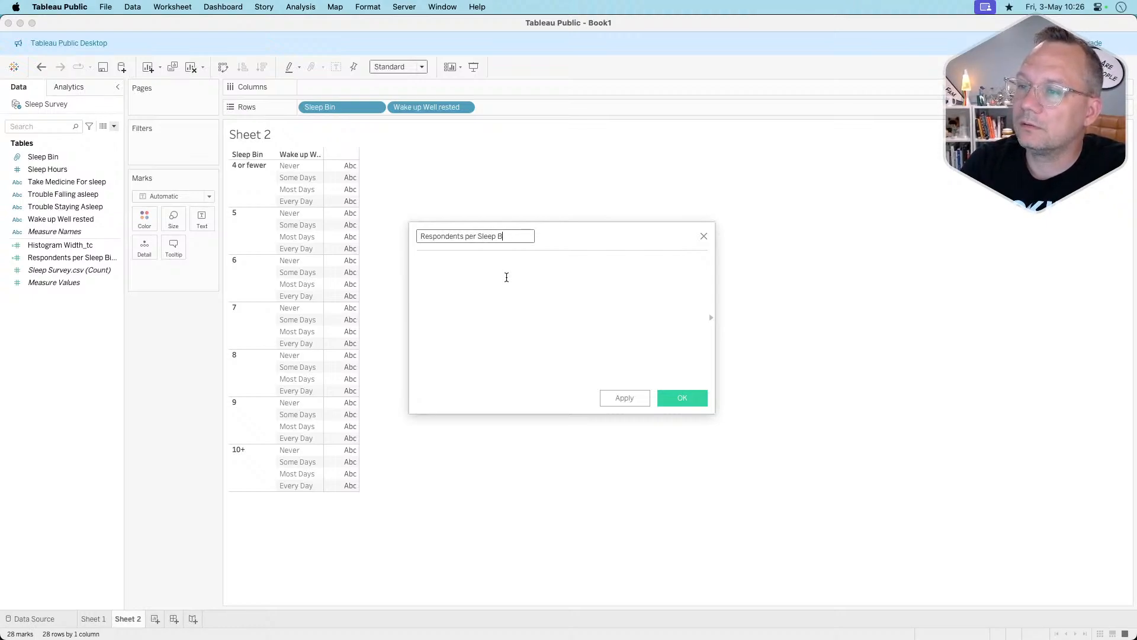
type("i n")
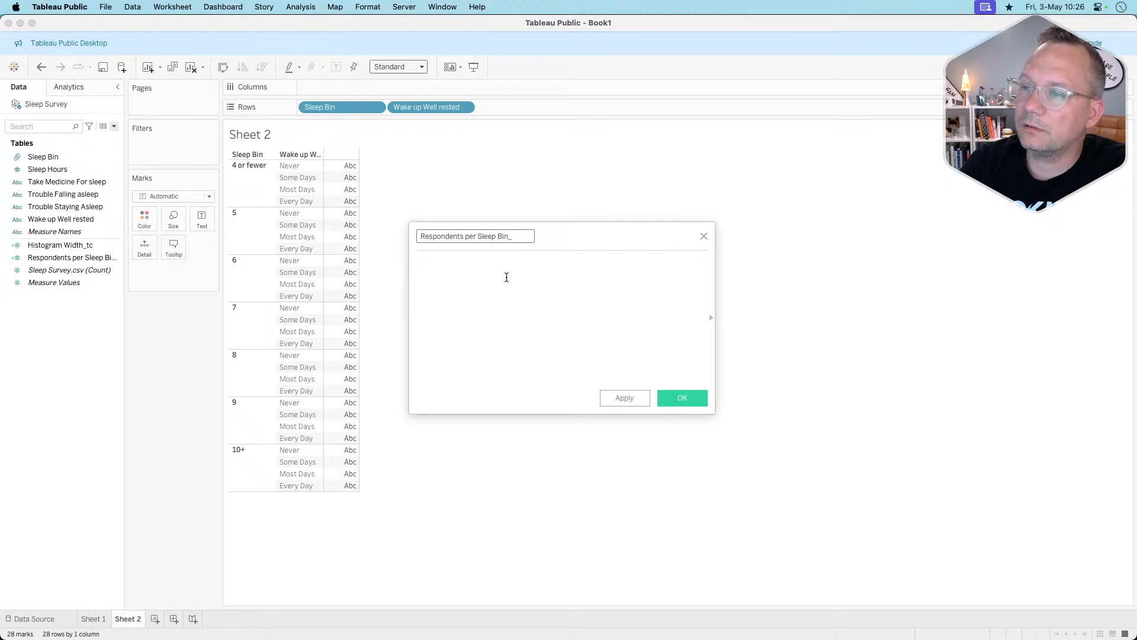
Save the field with the formula { FIXED [Sleep Bin]:COUNT([Sleep Survey.csv])} and display it as text in the table.
left_click(506, 277)
type("{ FIXED ")
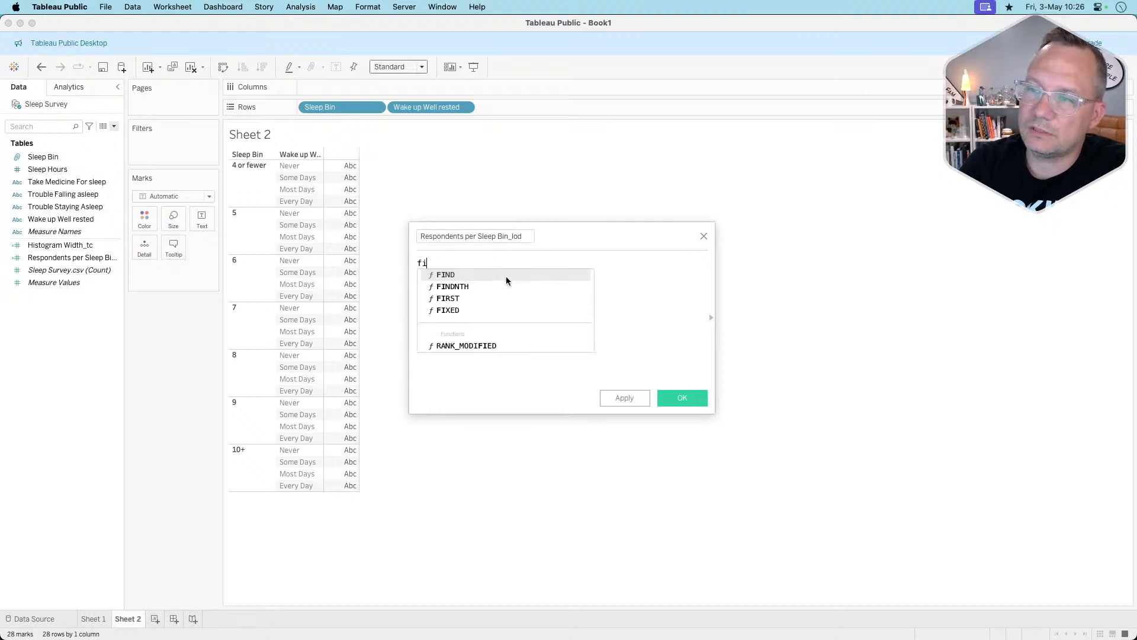
type("sleep")
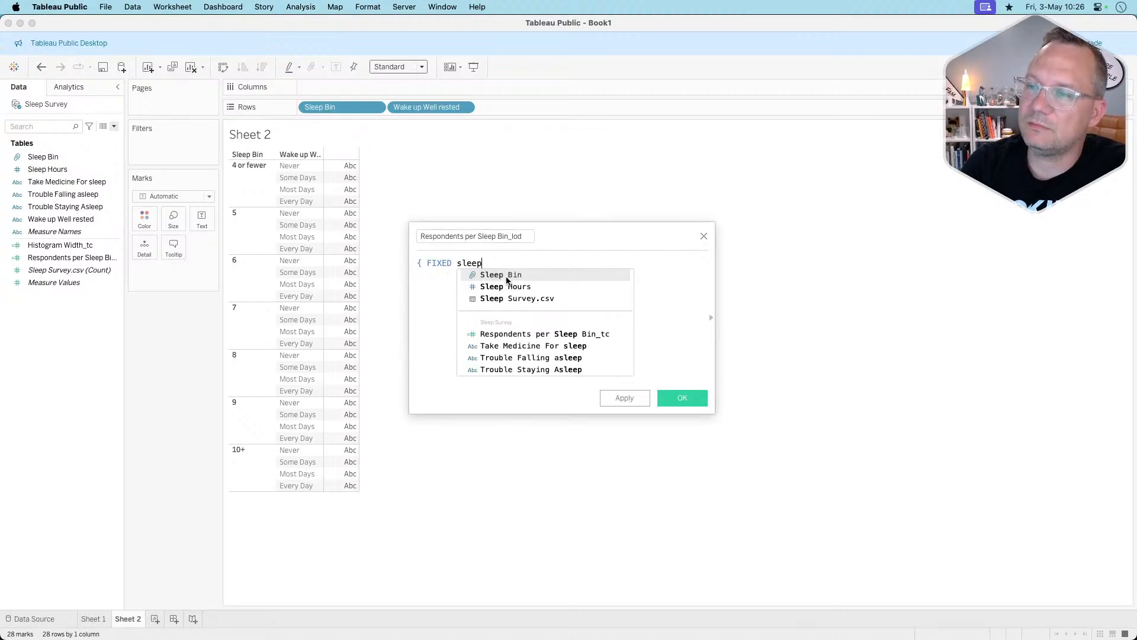
key("Return")
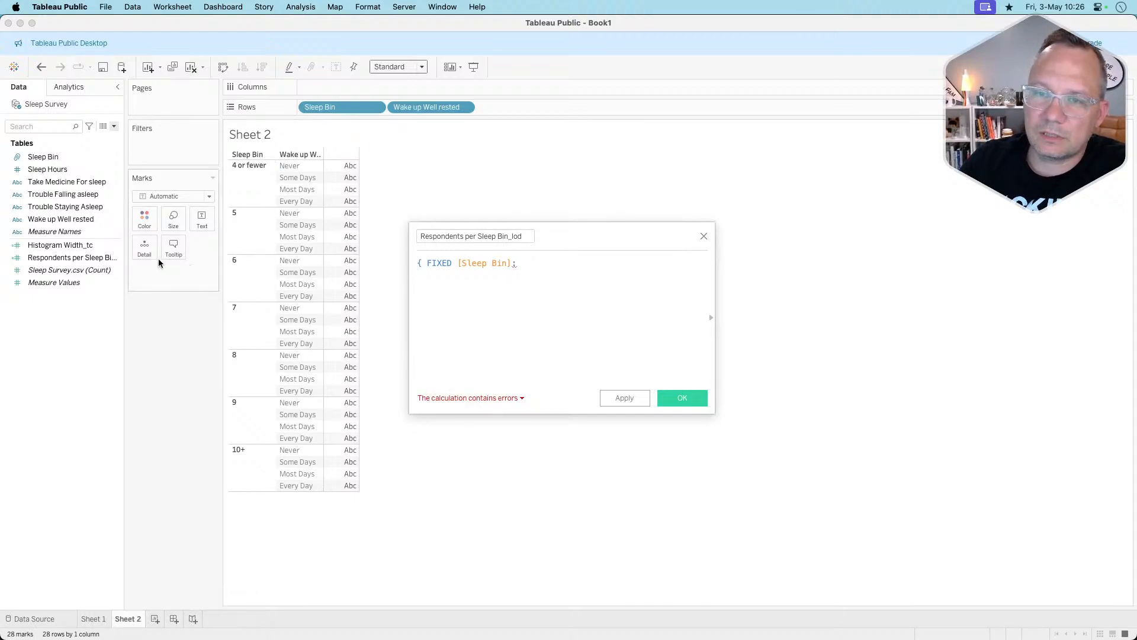
left_click_drag(70, 269, 598, 281)
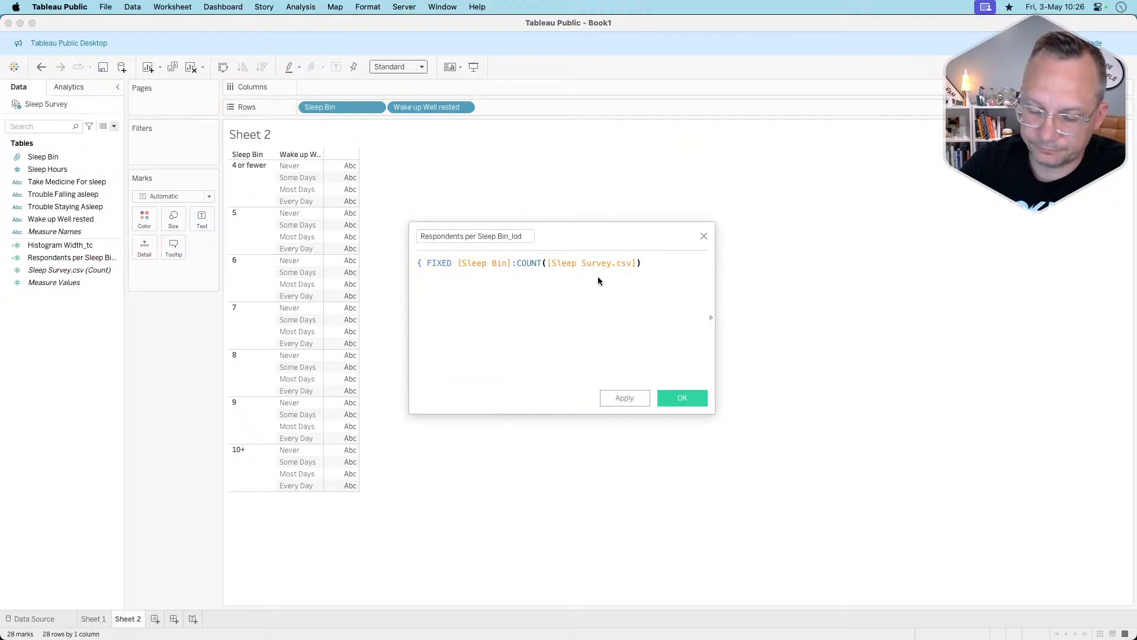
type("}")
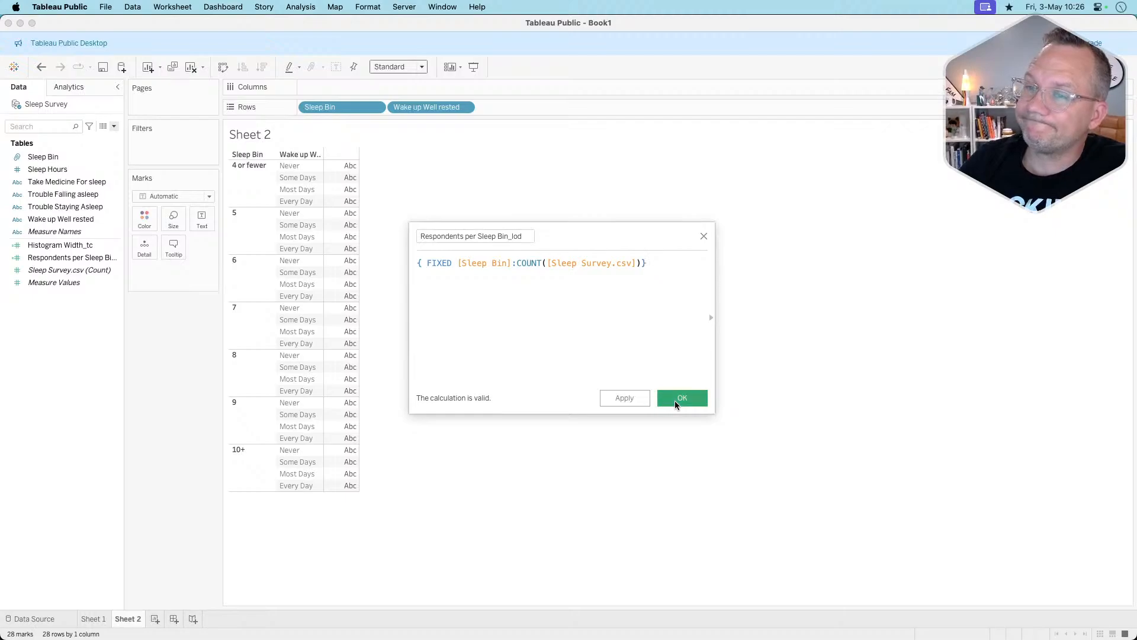
left_click(680, 398)
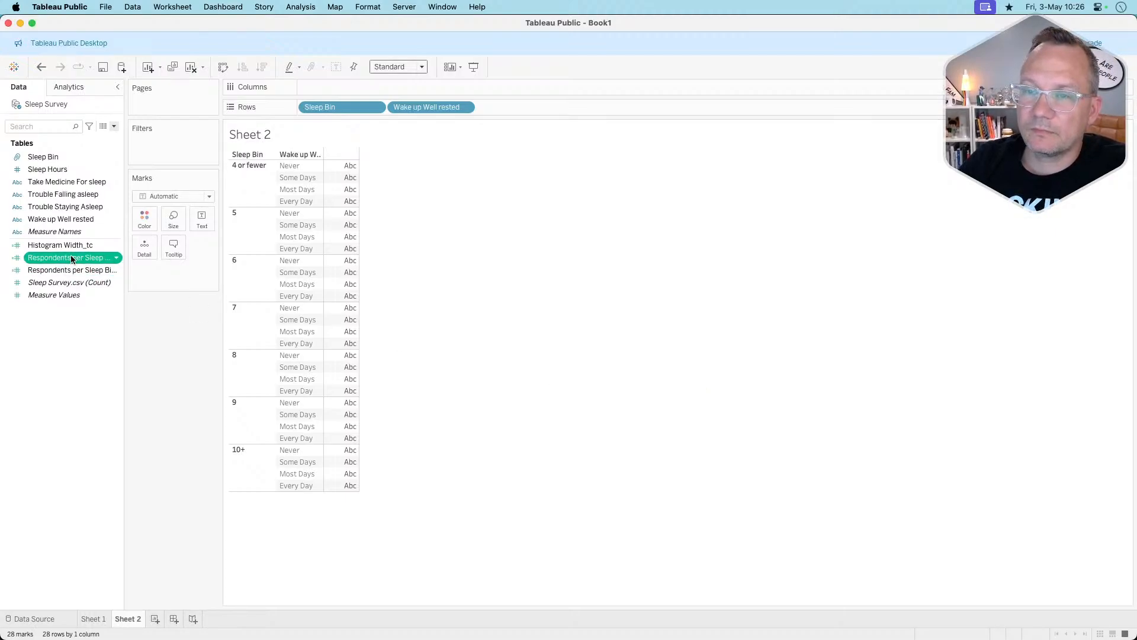
left_click_drag(72, 258, 201, 218)
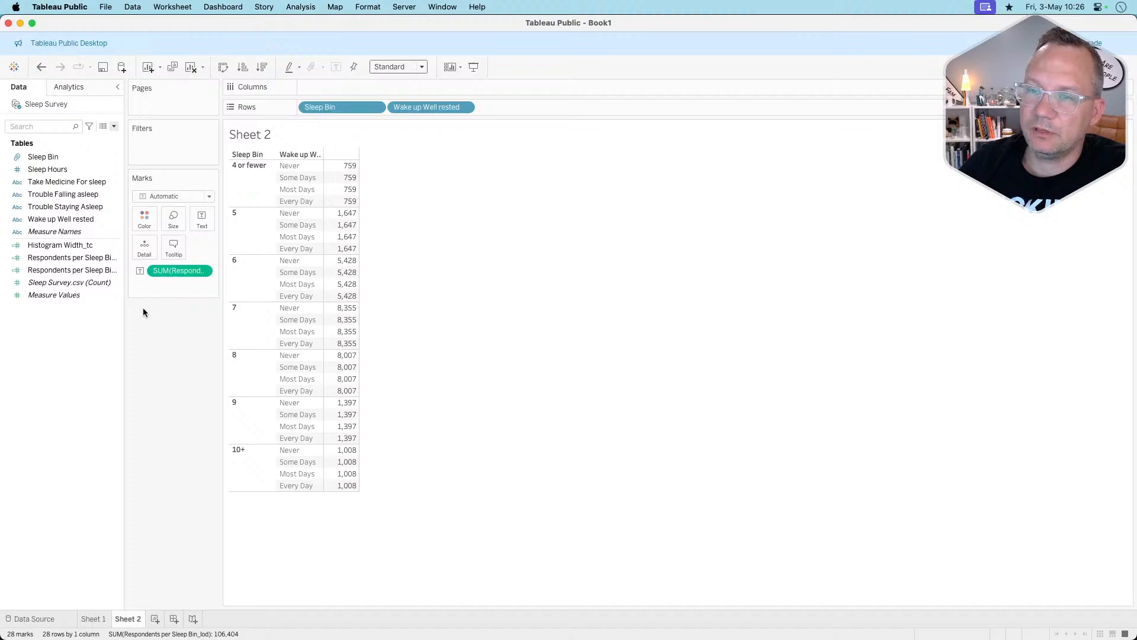
Start another calculated field and name it Histogram Width.
right_click(63, 352)
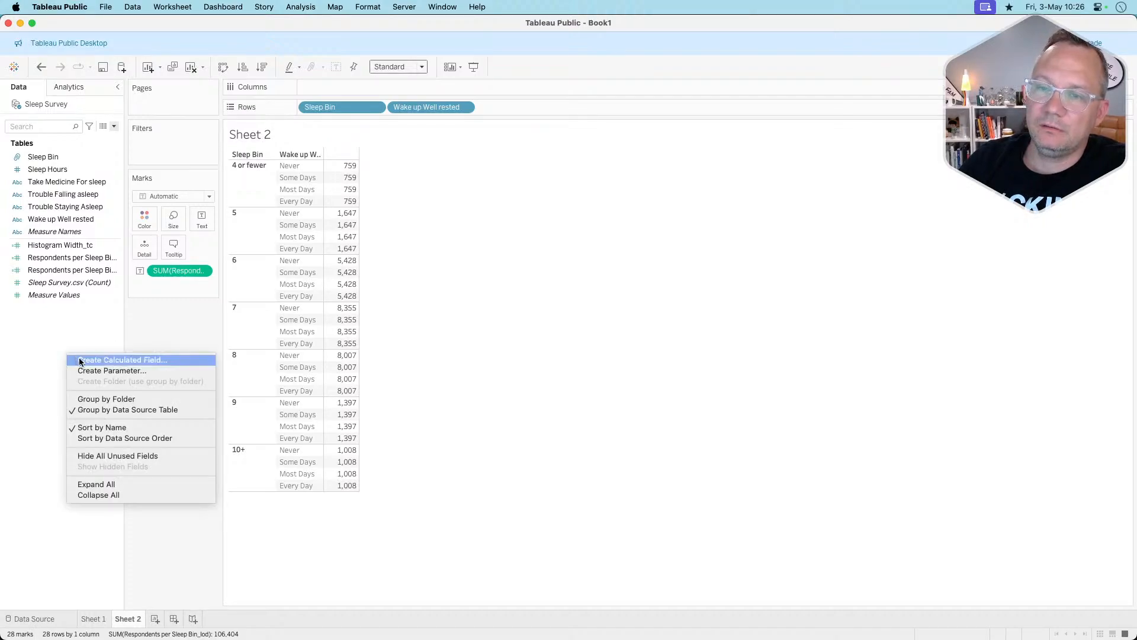
left_click(79, 358)
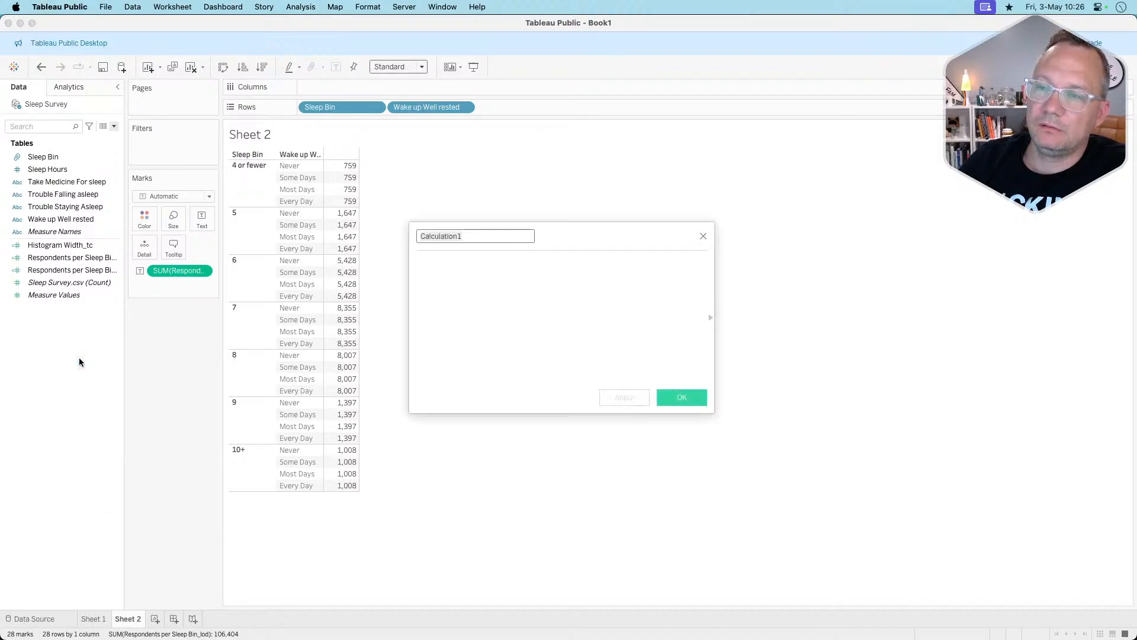
left_click(485, 276)
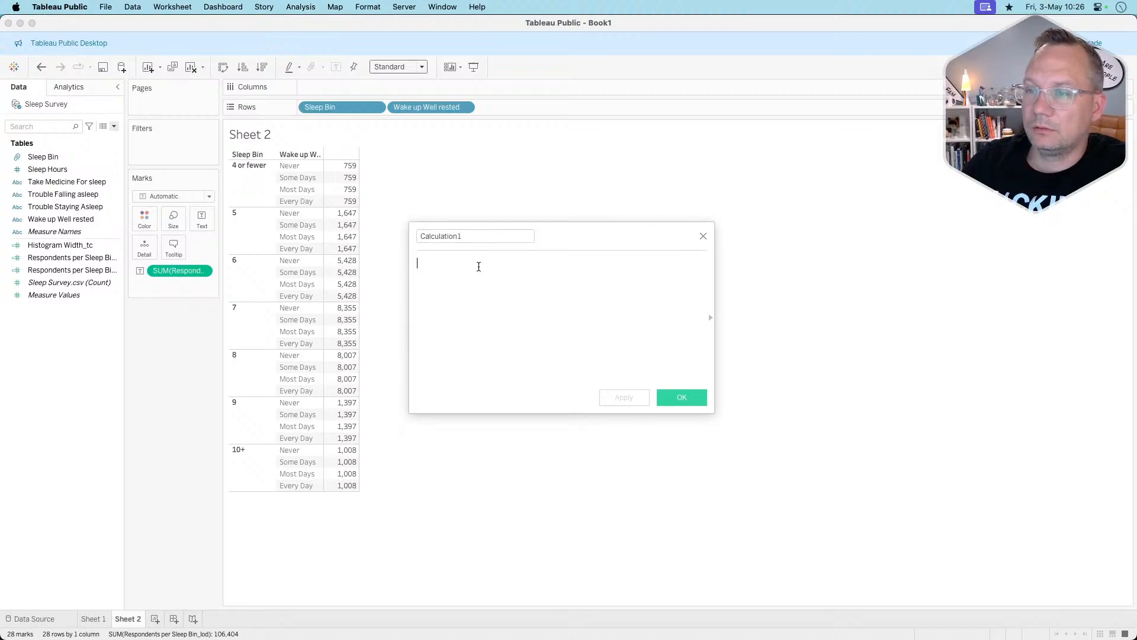
left_click(460, 236)
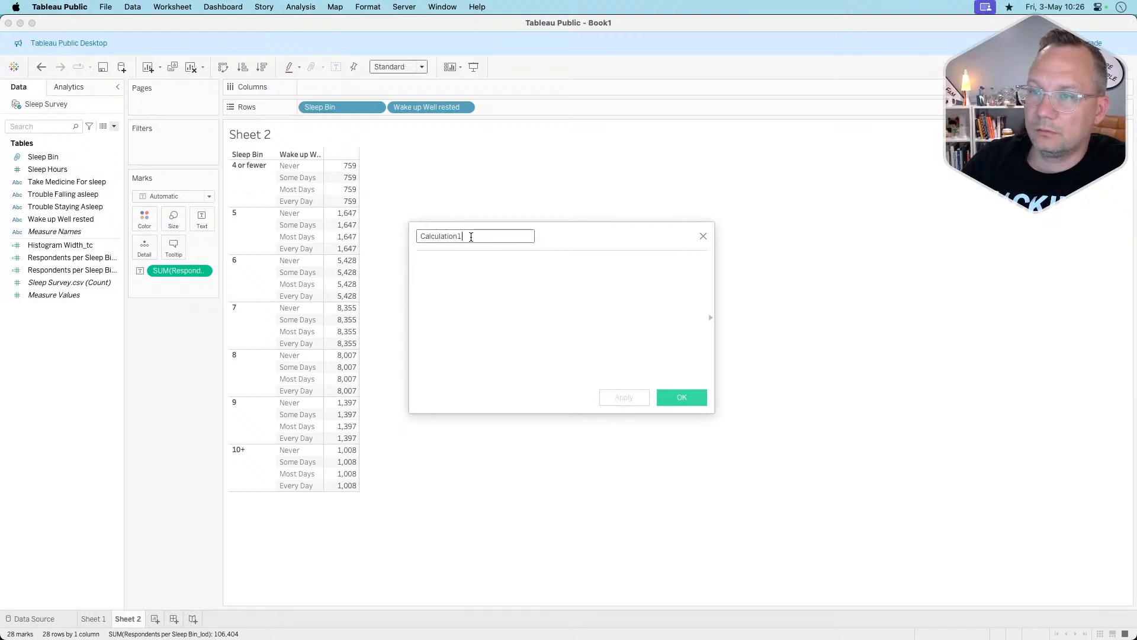
left_click(485, 312)
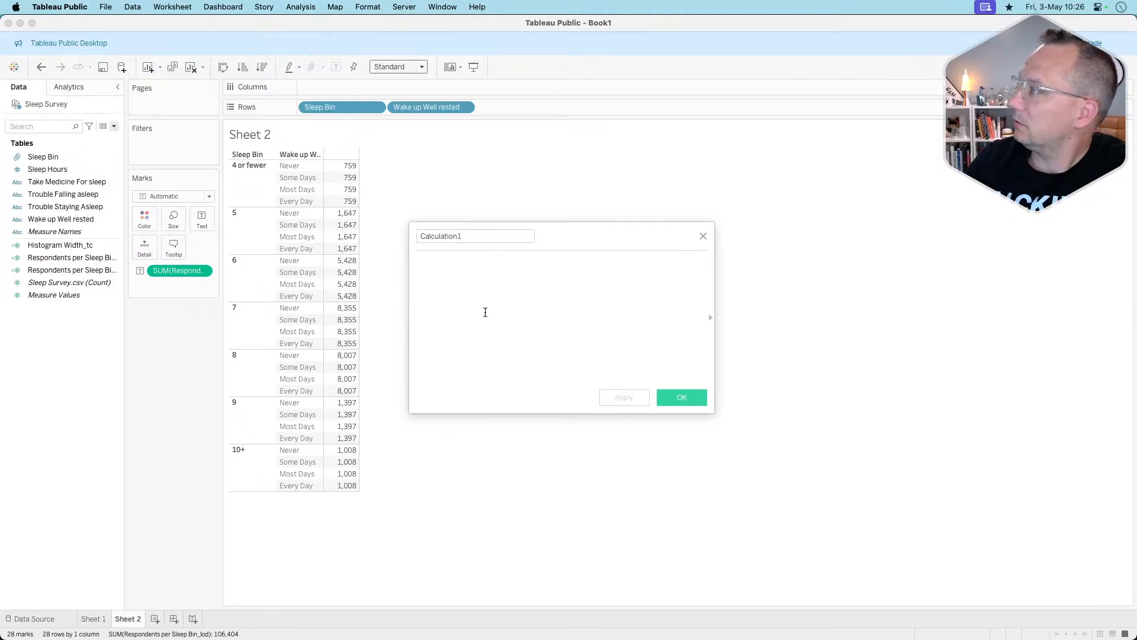
left_click(477, 239)
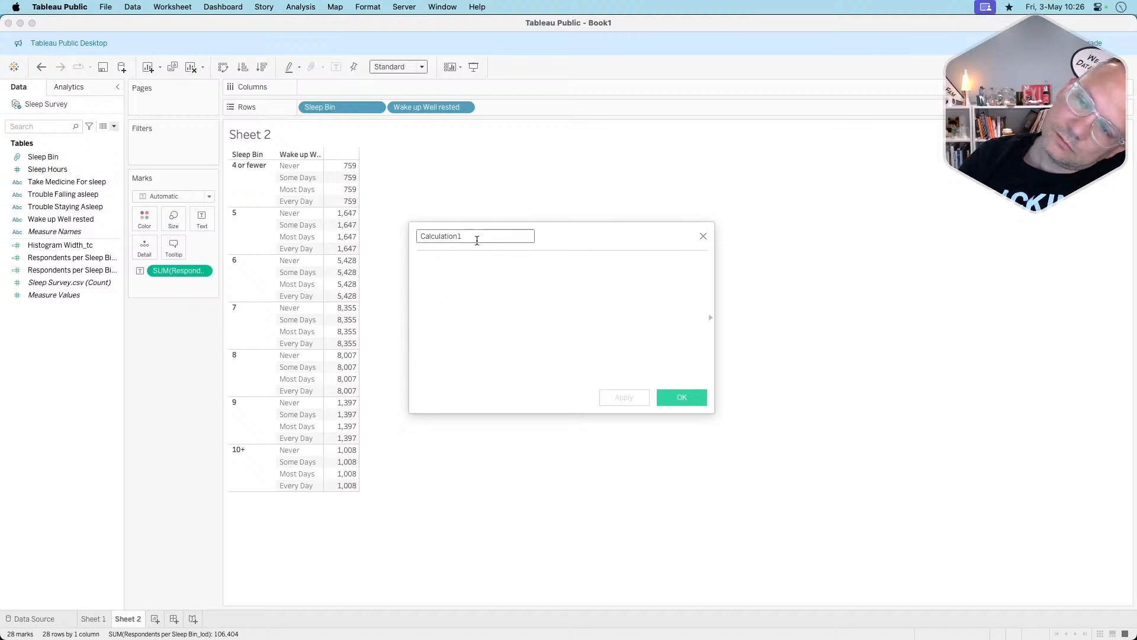
double_click(477, 238)
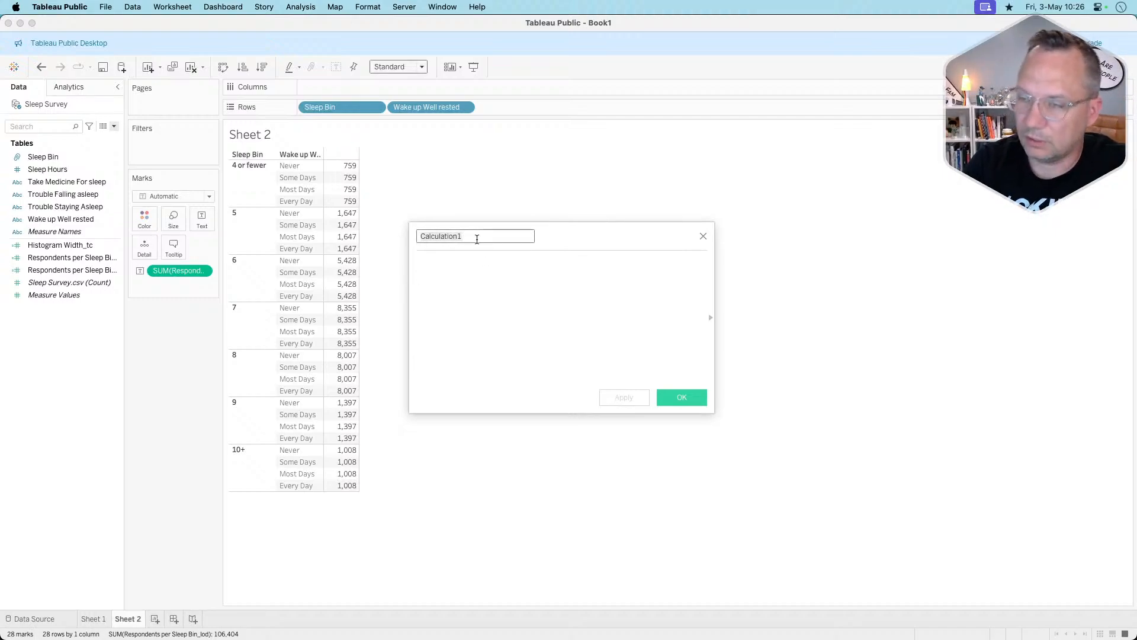
type("Histogram")
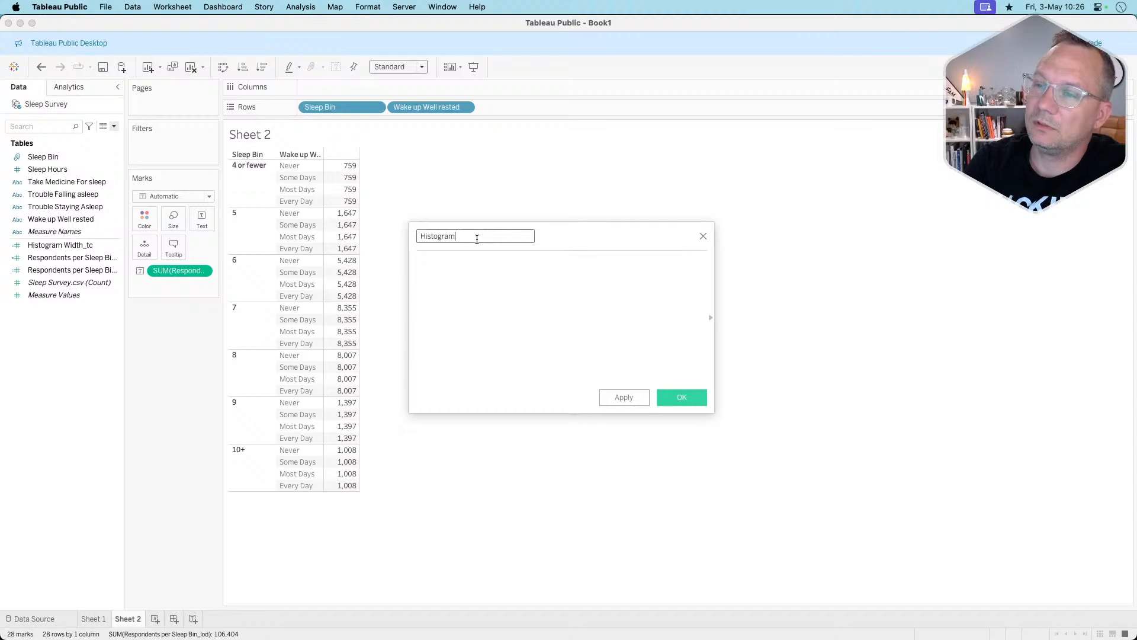
type(" Wdit")
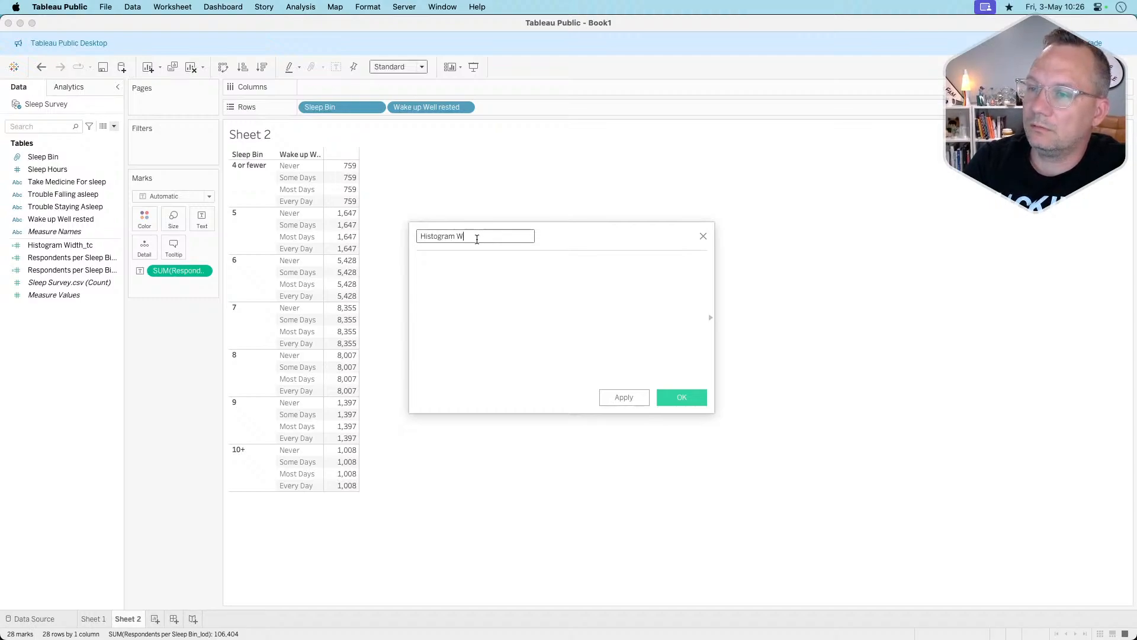
key("BackSpace")
key("BackSpace")
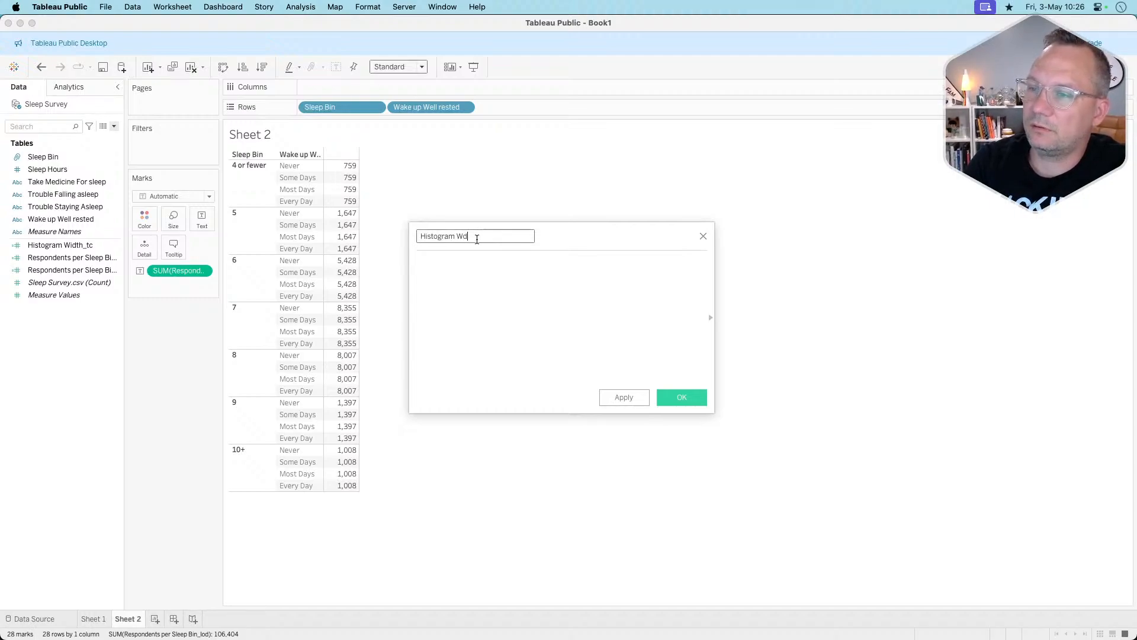
key("BackSpace")
type("idth")
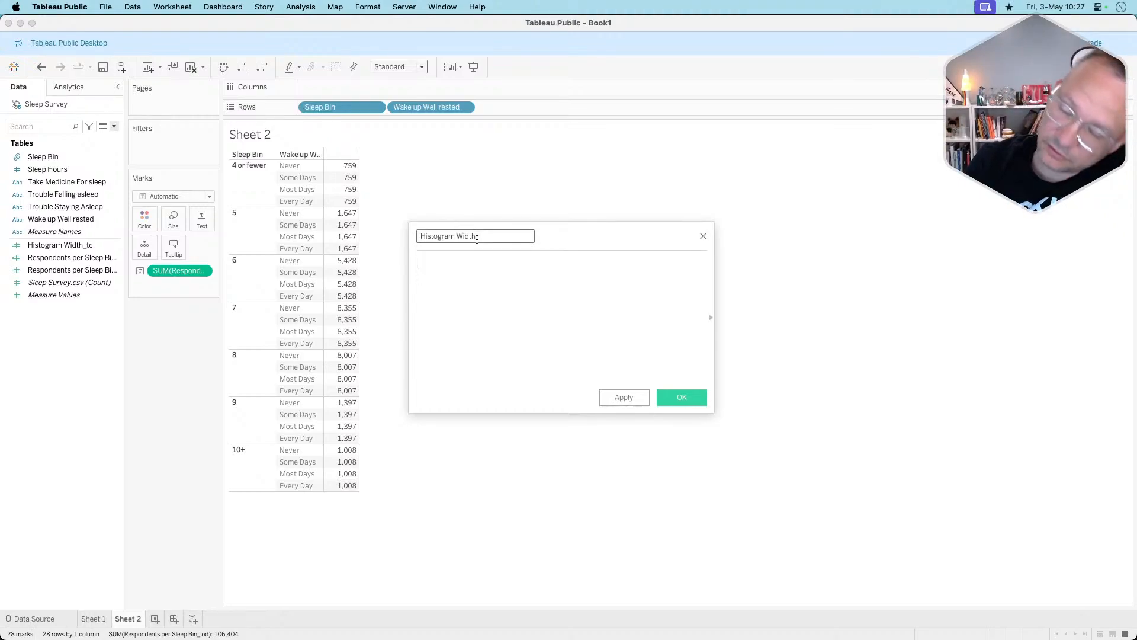
Enter the formula RUNNING_SUM([Respondents per Sleep Bin_lod]) for the Histogram Width calculation.
key("Tab")
type("runn")
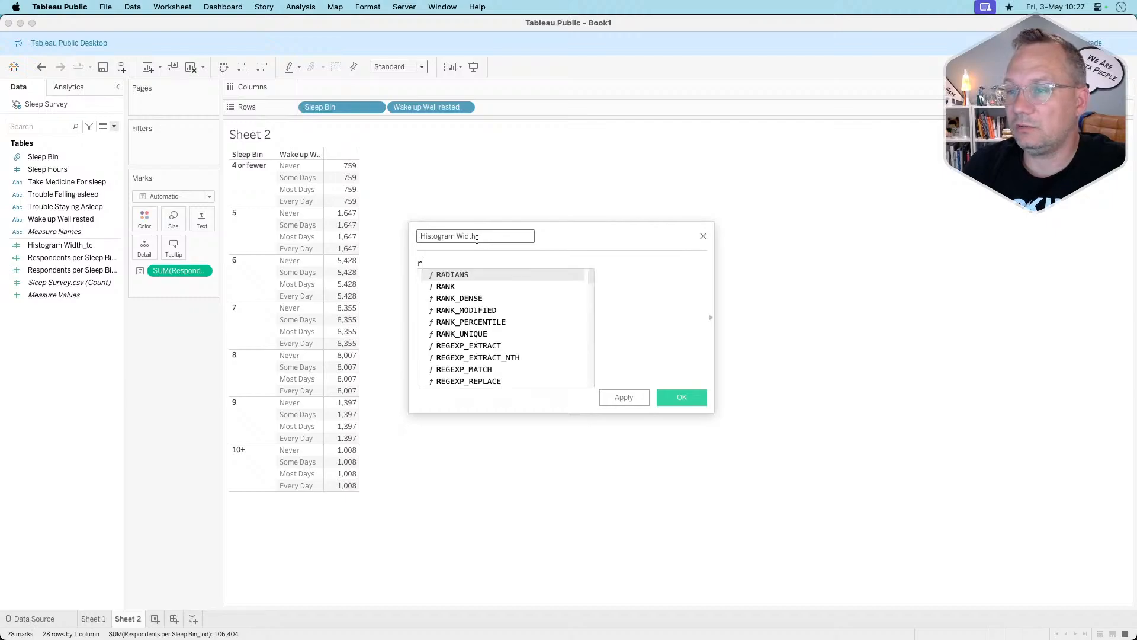
key("Down")
key("Down")
key("Down")
key("Down")
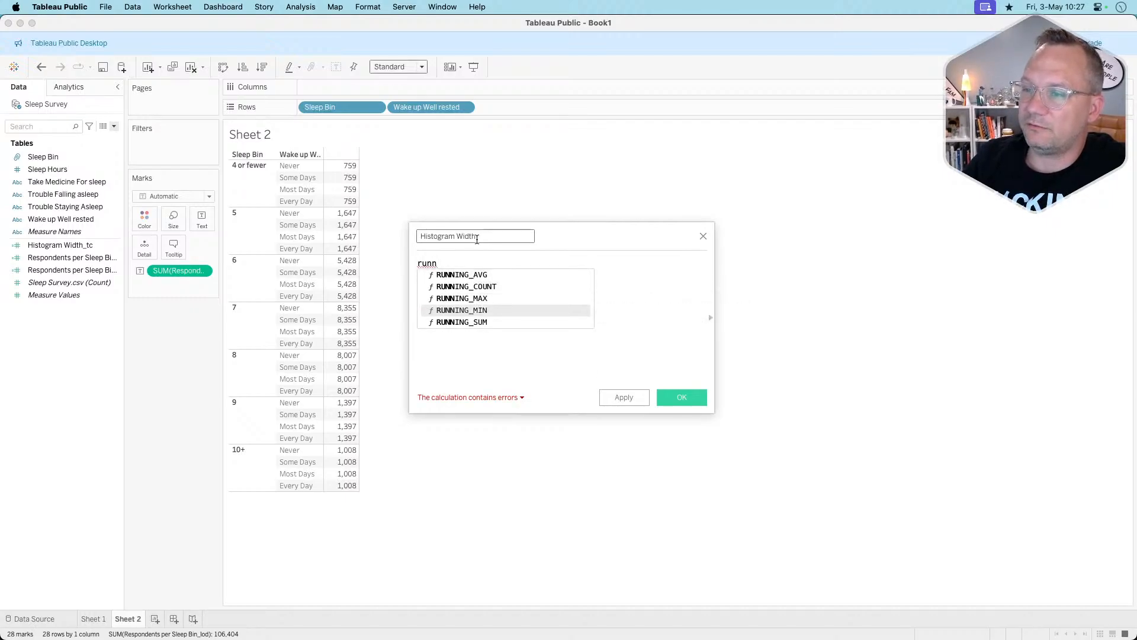
key("Return")
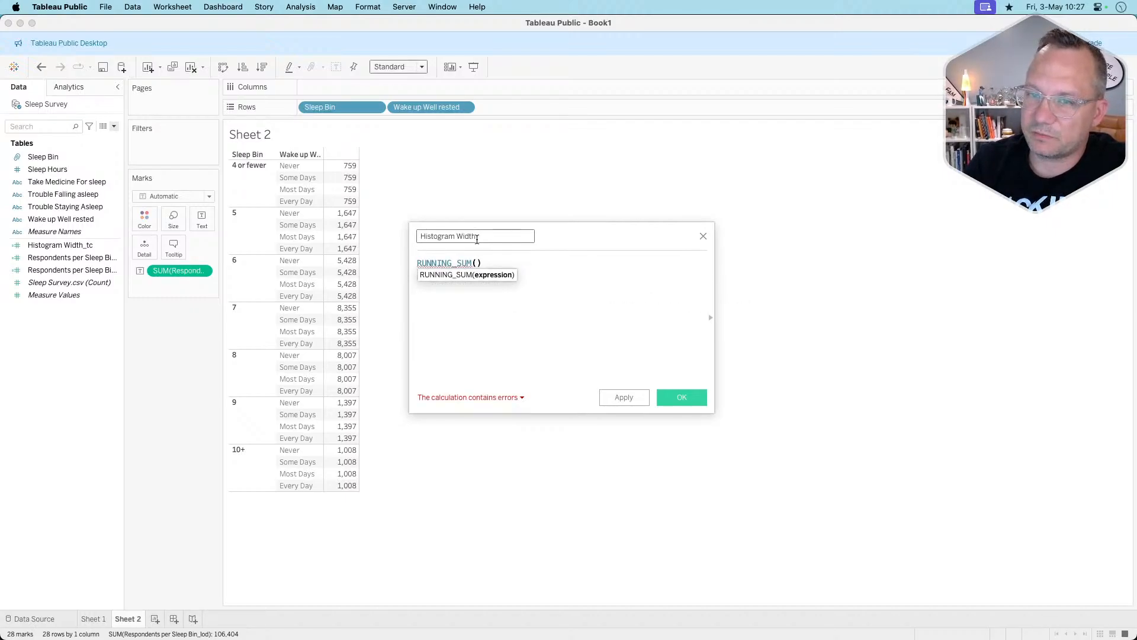
type("resp")
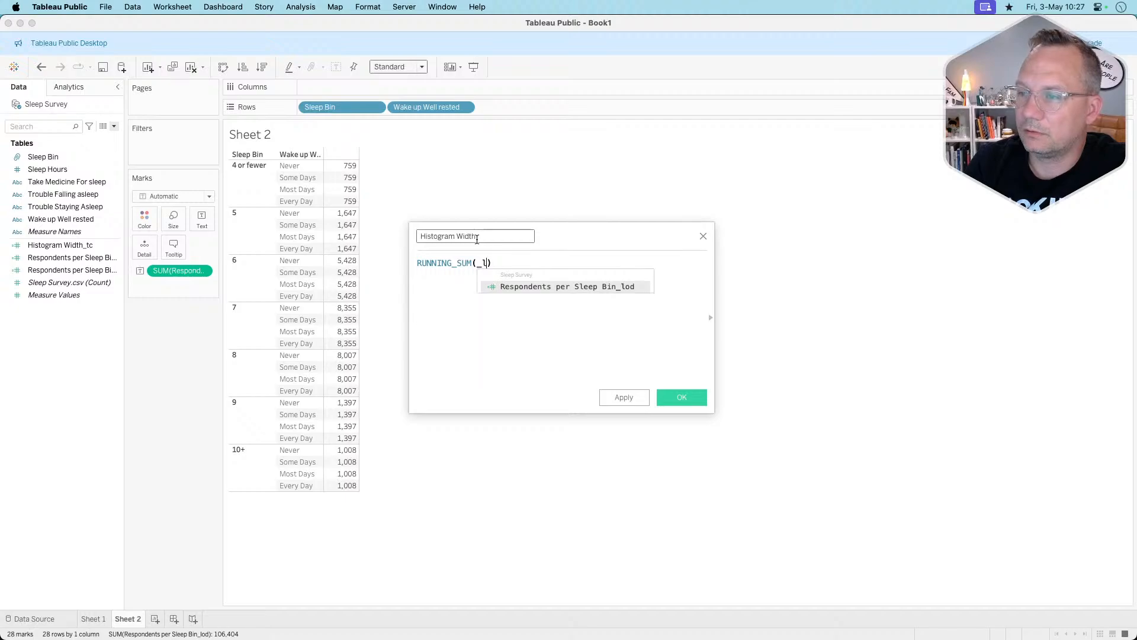
key("Return")
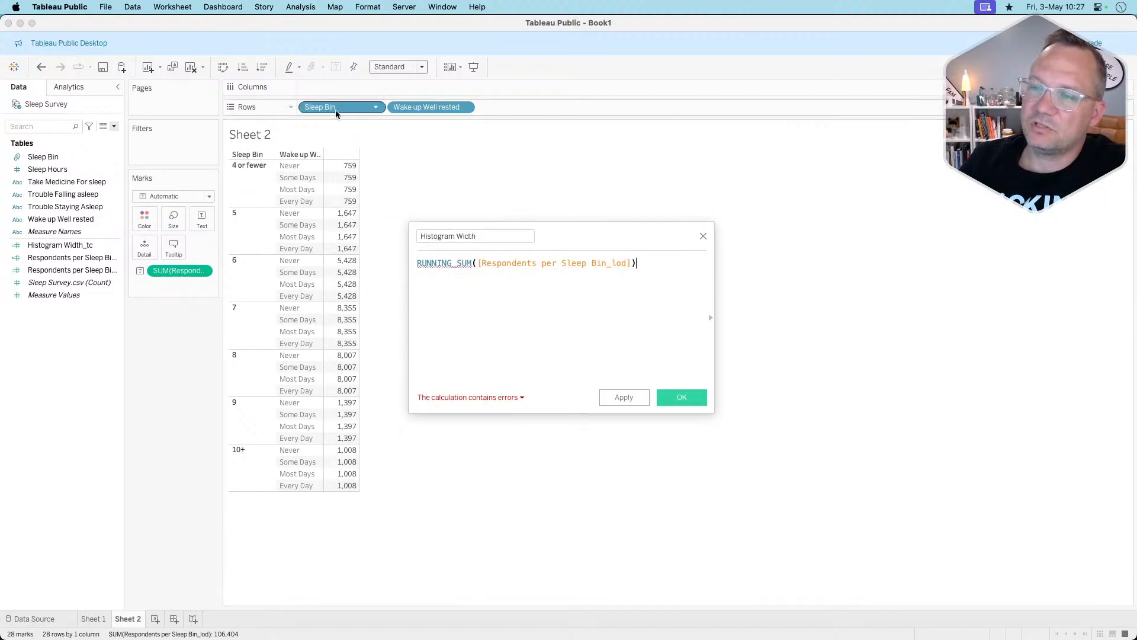
Wrap the Respondents per Sleep Bin_lod field in sum() inside the RUNNING_SUM function.
left_click(479, 264)
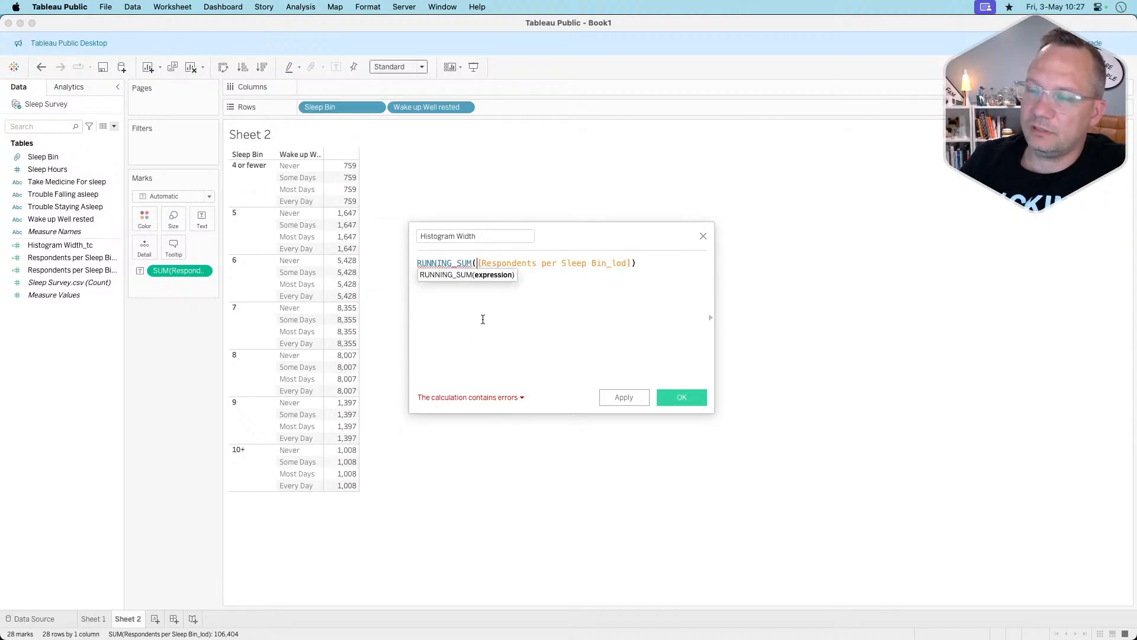
type("sum(")
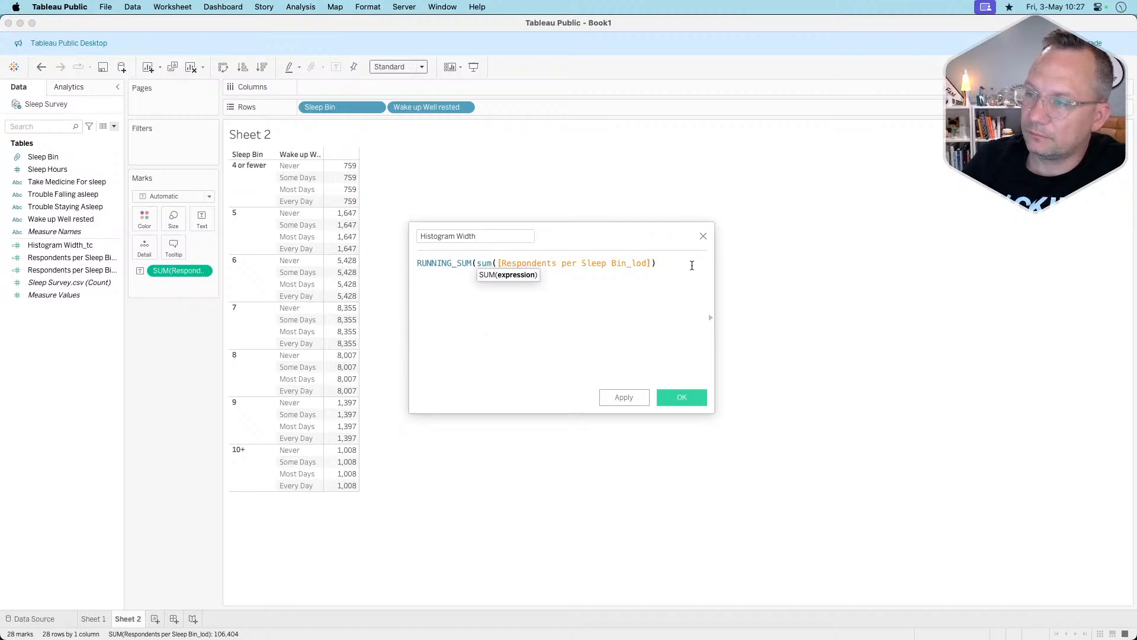
left_click(673, 259)
type(")")
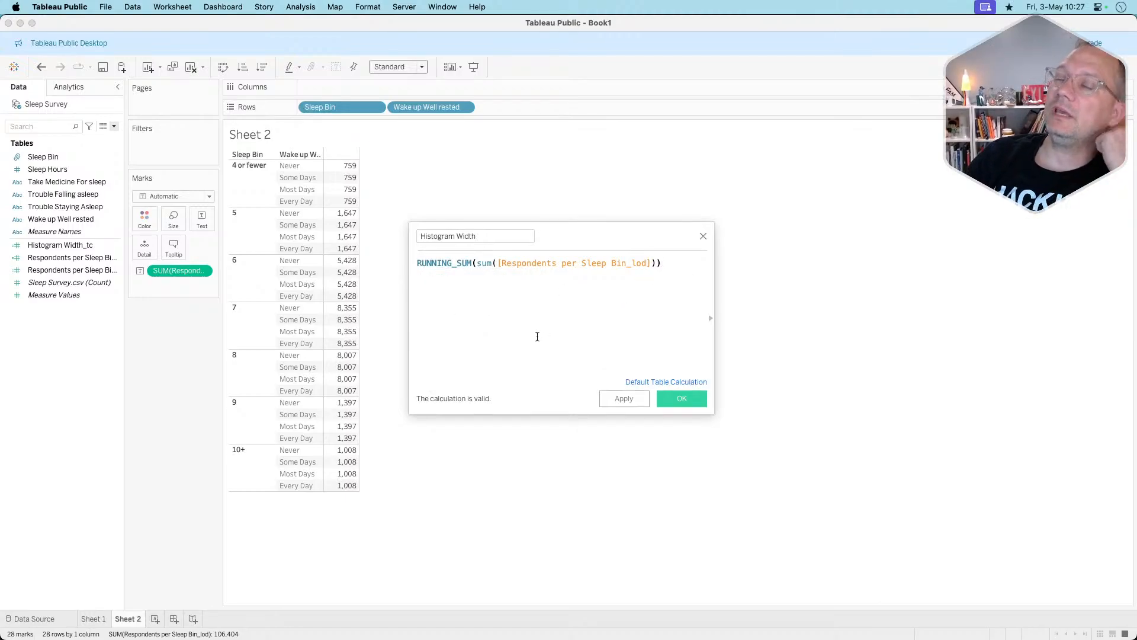
left_click(571, 264)
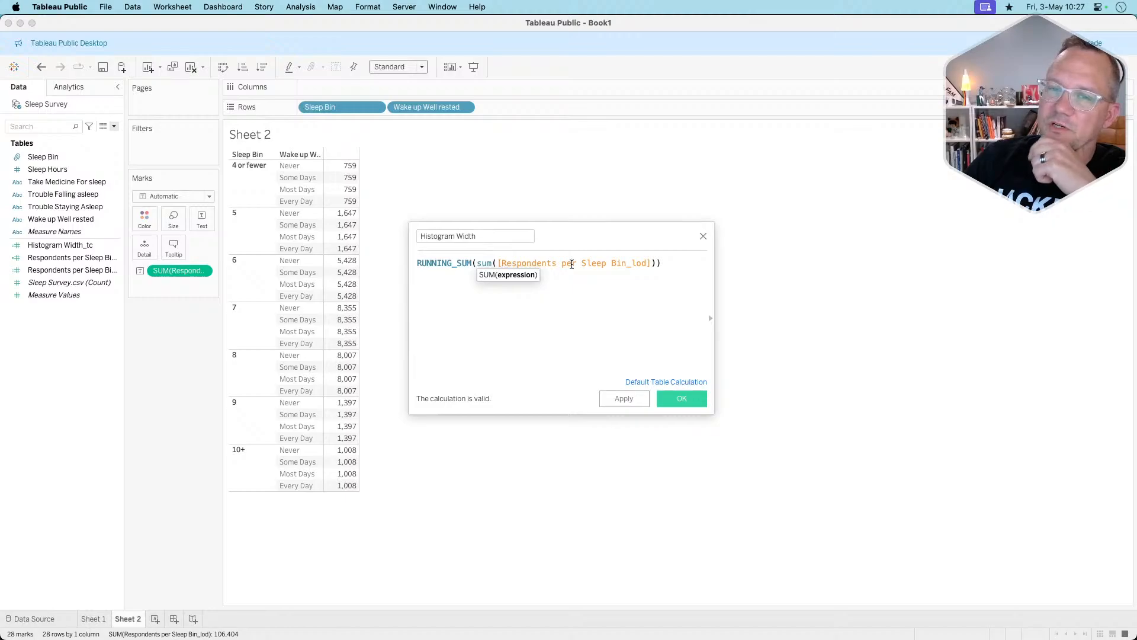
left_click(456, 263)
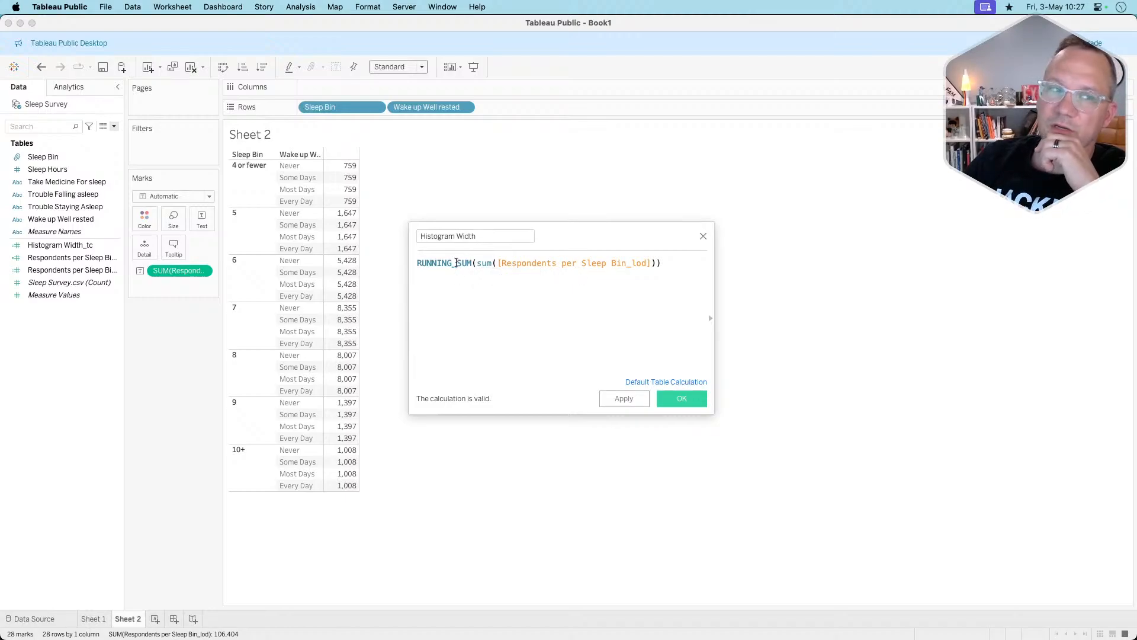
left_click(587, 330)
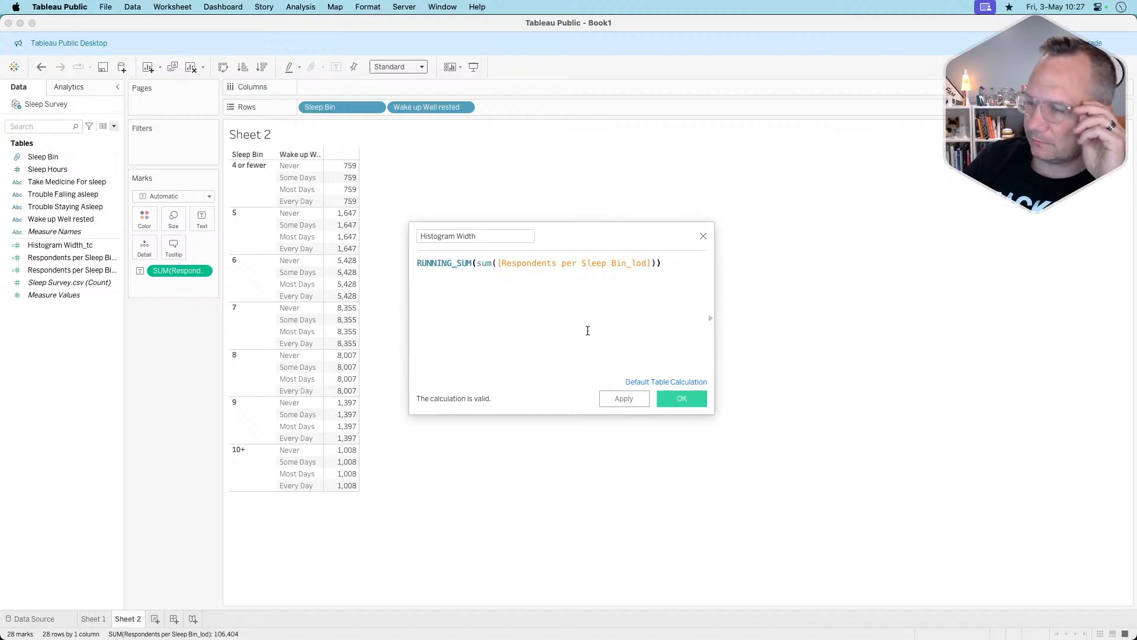
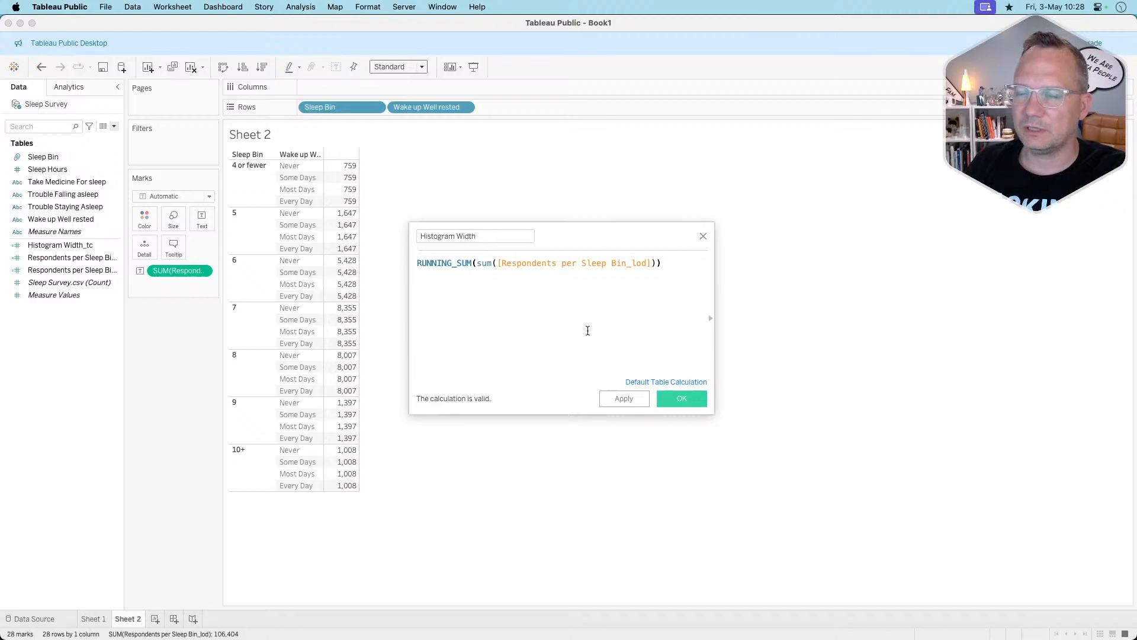
Save the Histogram Width calculation and add it as a measure column to the Sheet 2 table.
left_click(665, 401)
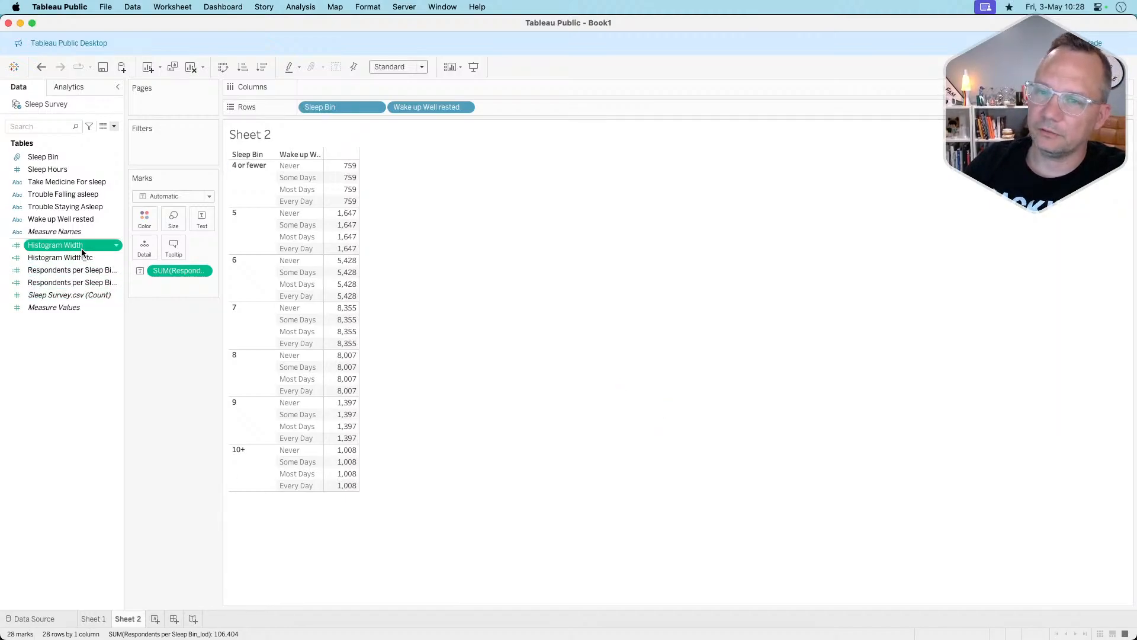
left_click_drag(61, 246, 345, 265)
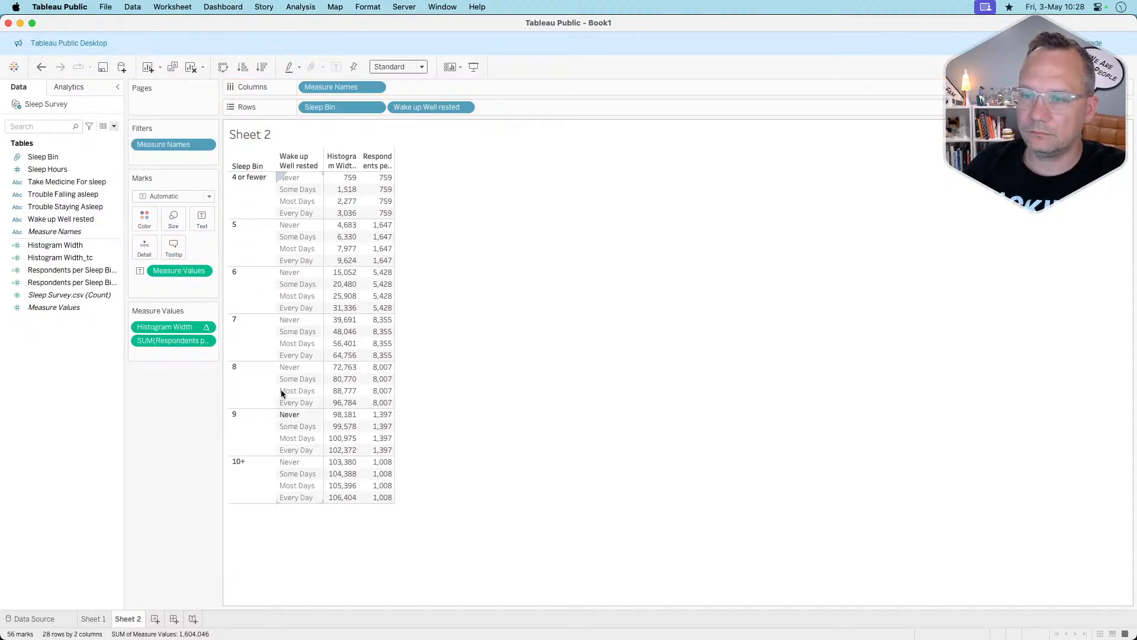
Set the Histogram Width table calculation to compute using specific dimensions with only Sleep Bin included.
left_click(206, 327)
left_click(186, 432)
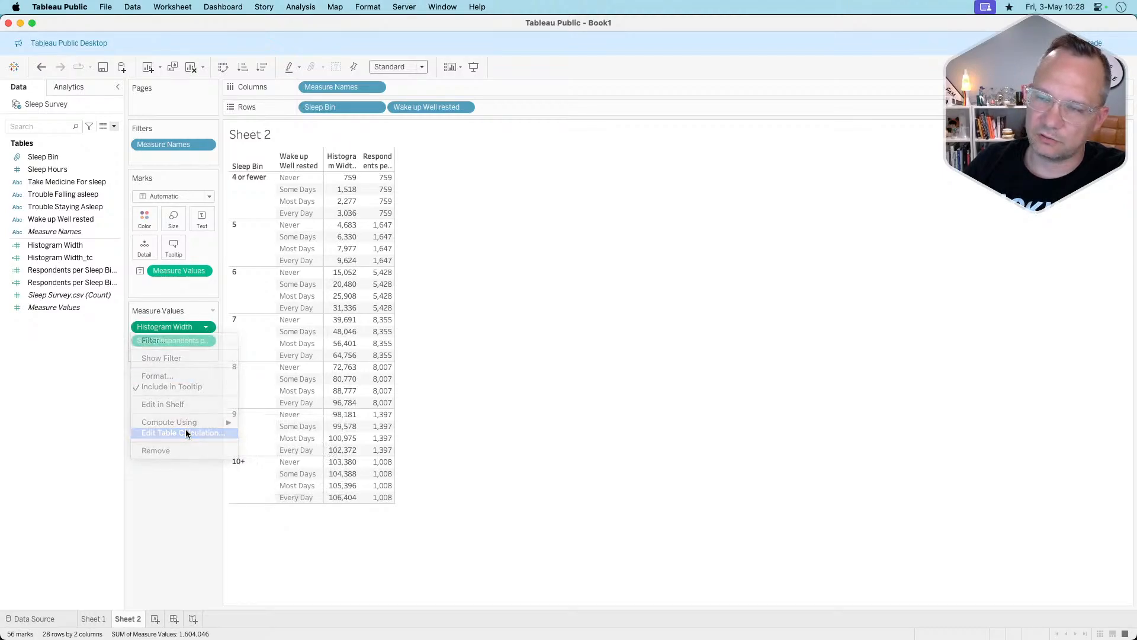
left_click(529, 313)
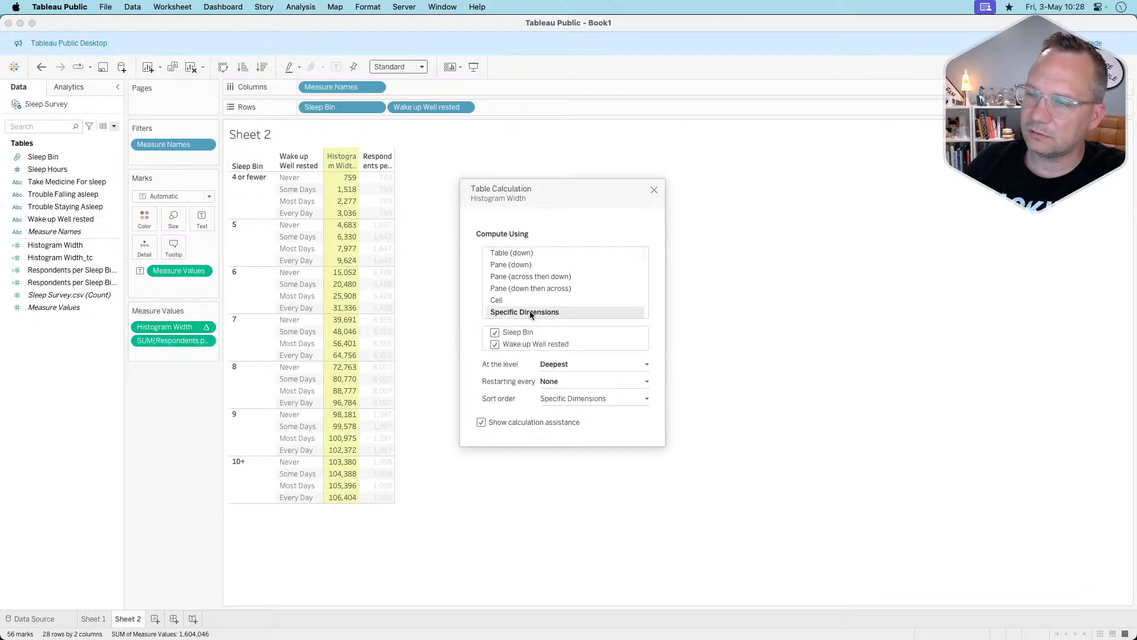
left_click(495, 333)
left_click(495, 332)
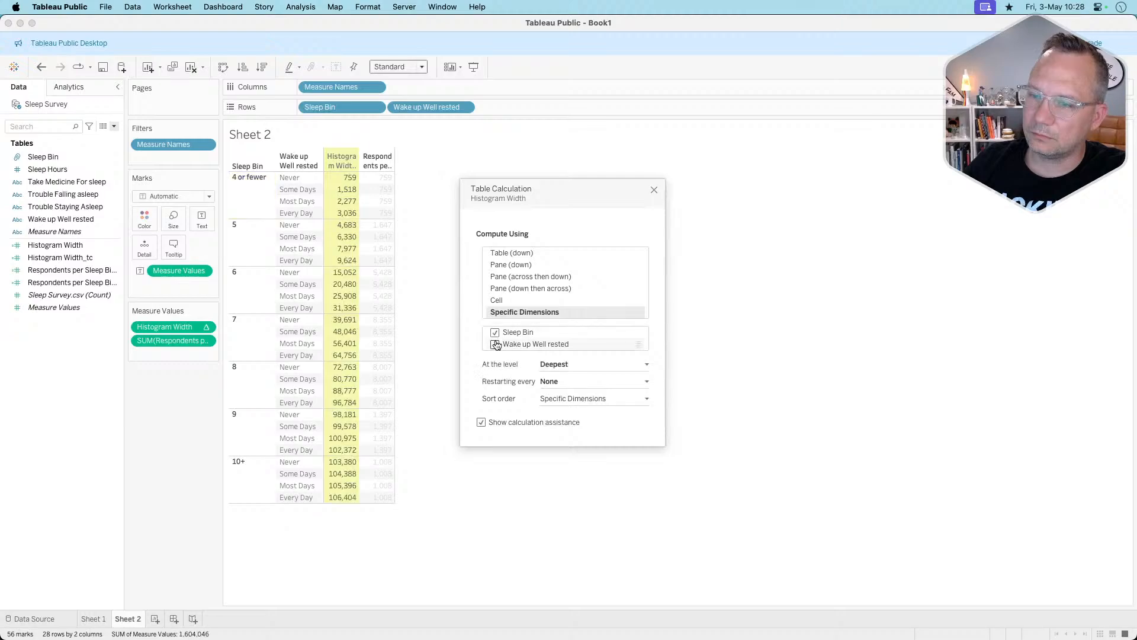
left_click(496, 345)
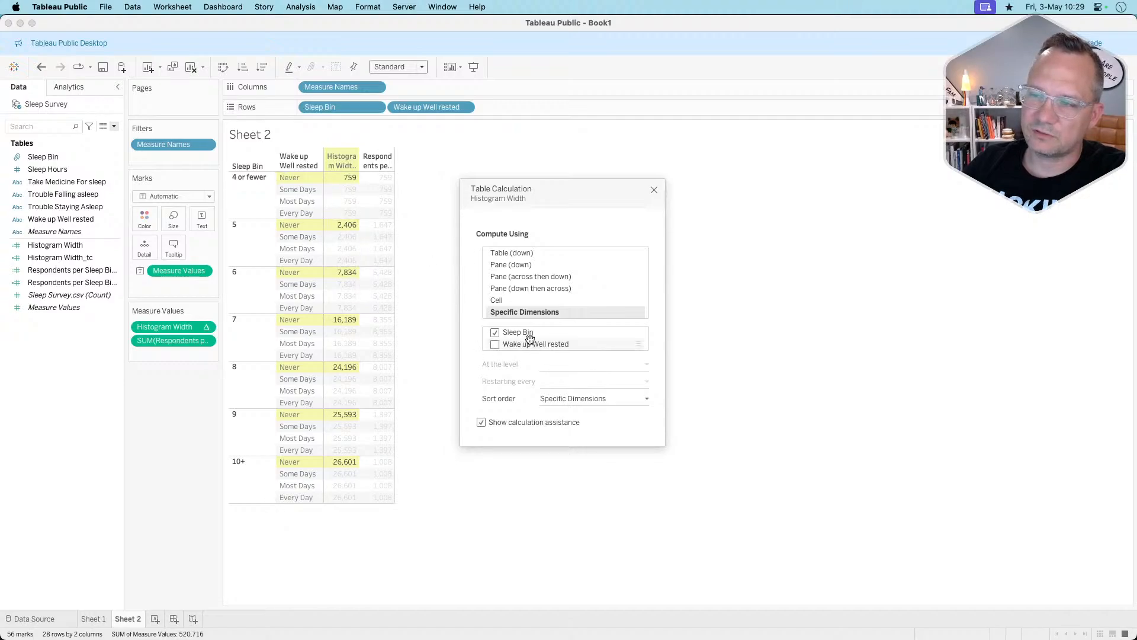
Try computing Histogram Width along Wake up Well rested only and inspect the values for Sleep Bin 5.
left_click(496, 343)
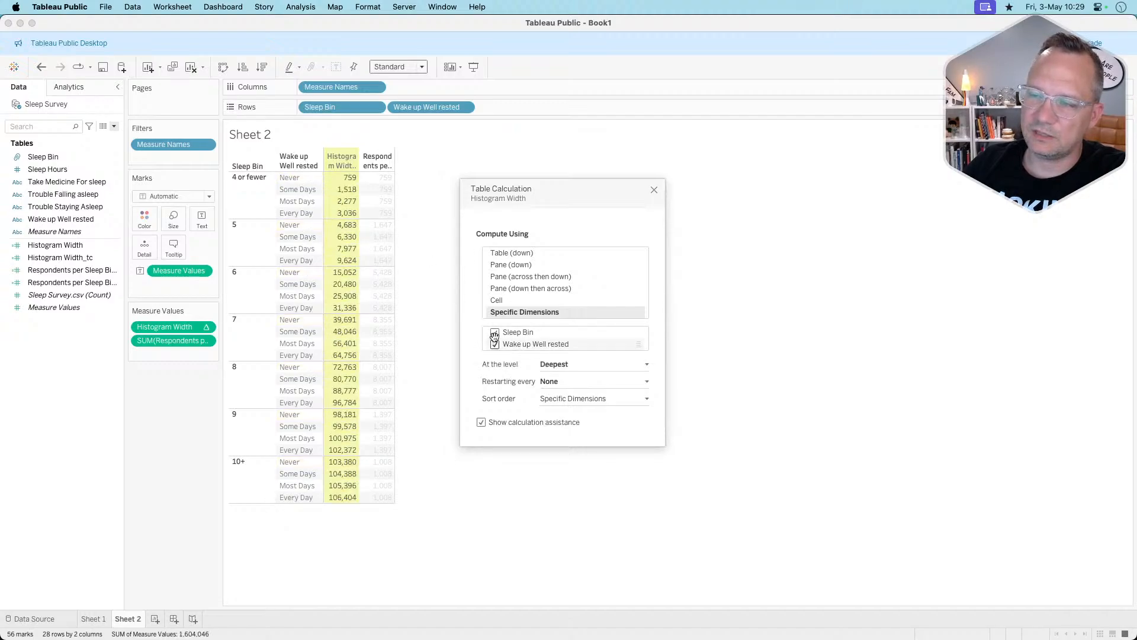
left_click(496, 333)
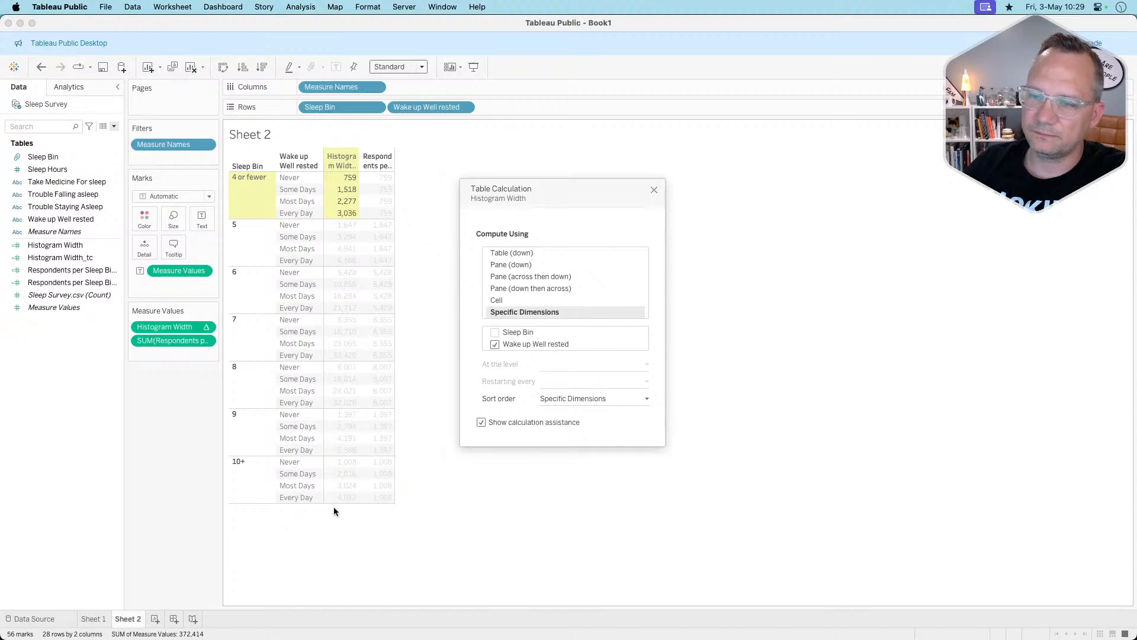
left_click(343, 228)
left_click(343, 228)
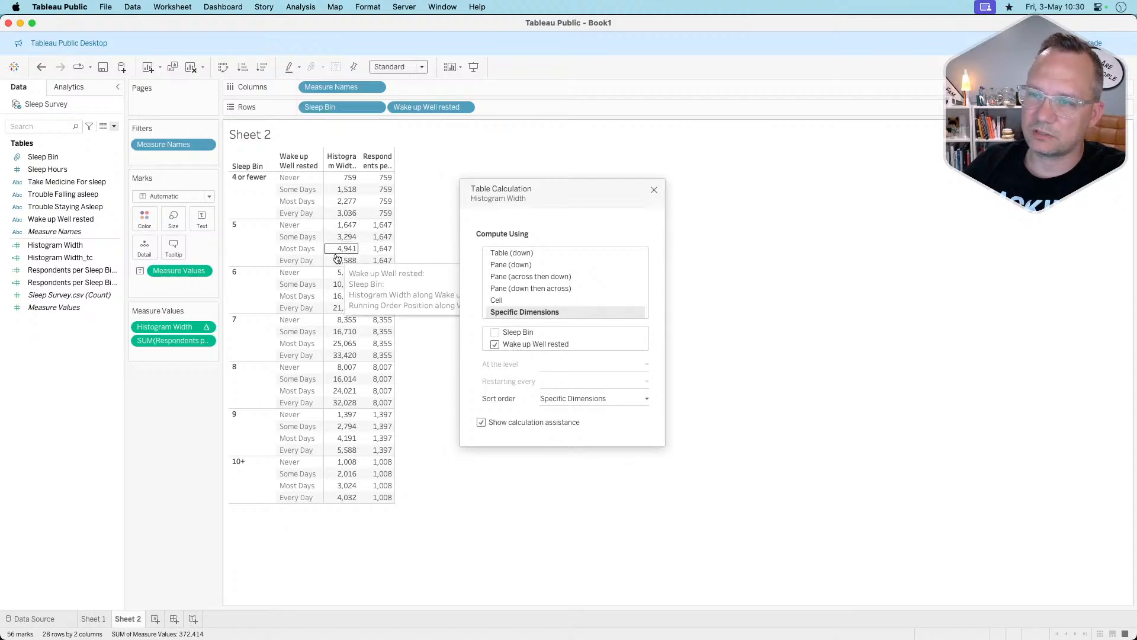
Compute Histogram Width along Sleep Bin only again and close the table calculation settings.
left_click(495, 333)
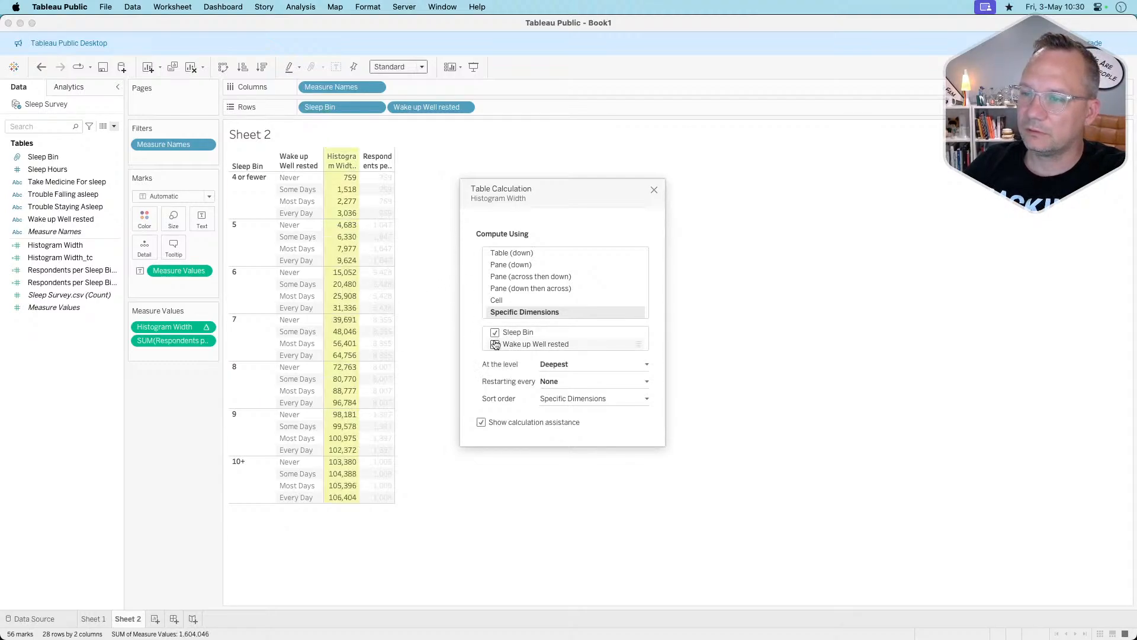
left_click(495, 345)
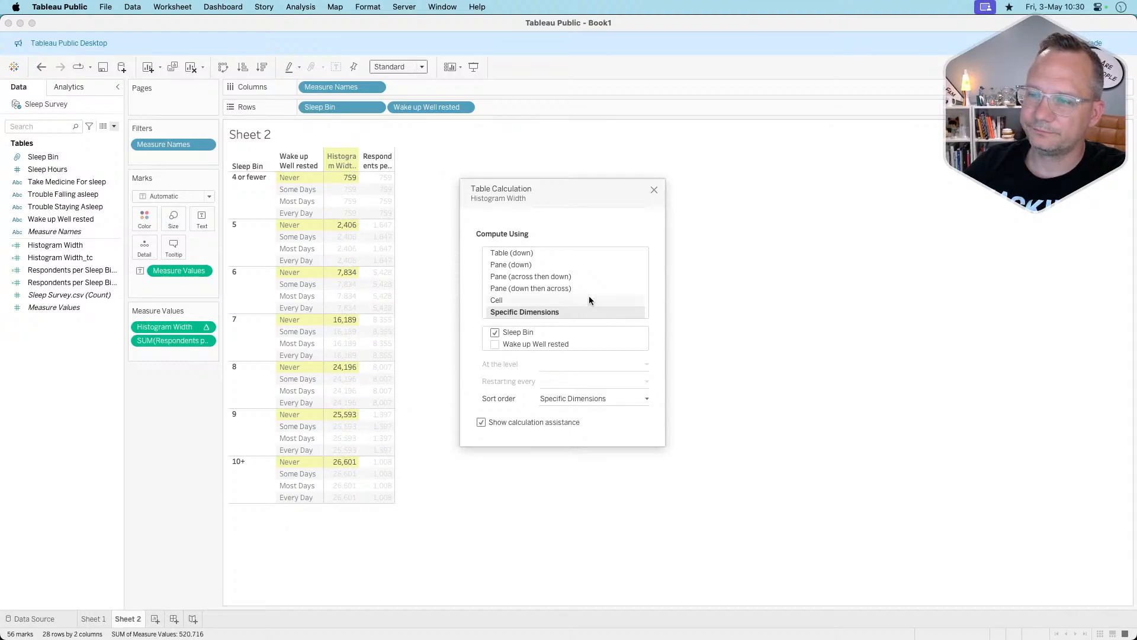
left_click(653, 191)
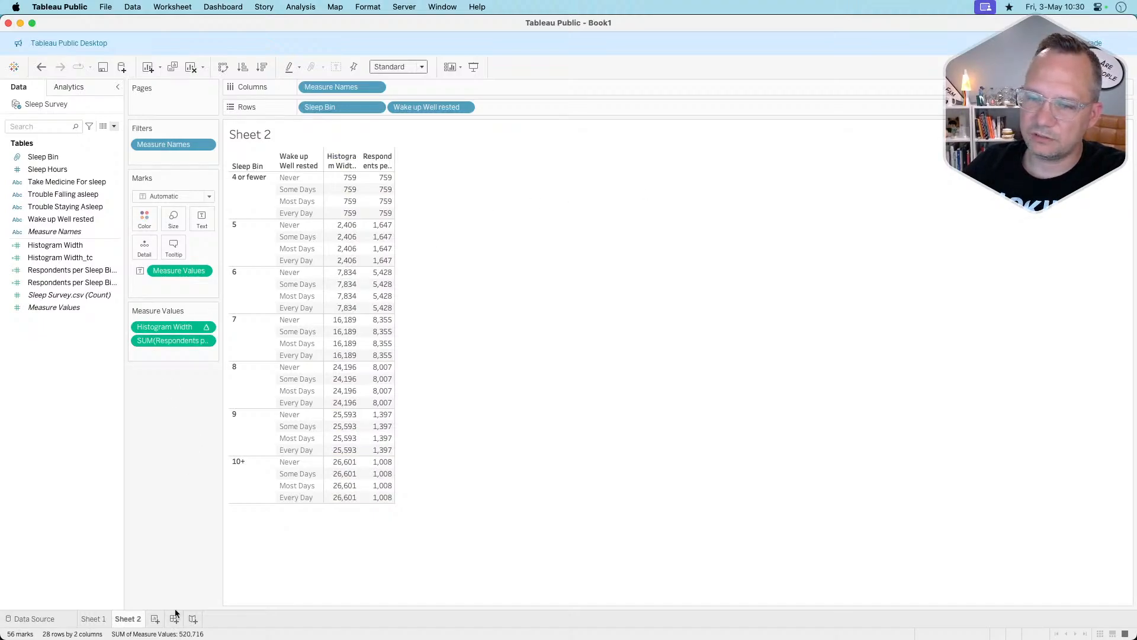
Switch to Sheet 1 and examine the medicine, falling asleep, staying asleep and well-rested question fields in the data source.
left_click(93, 618)
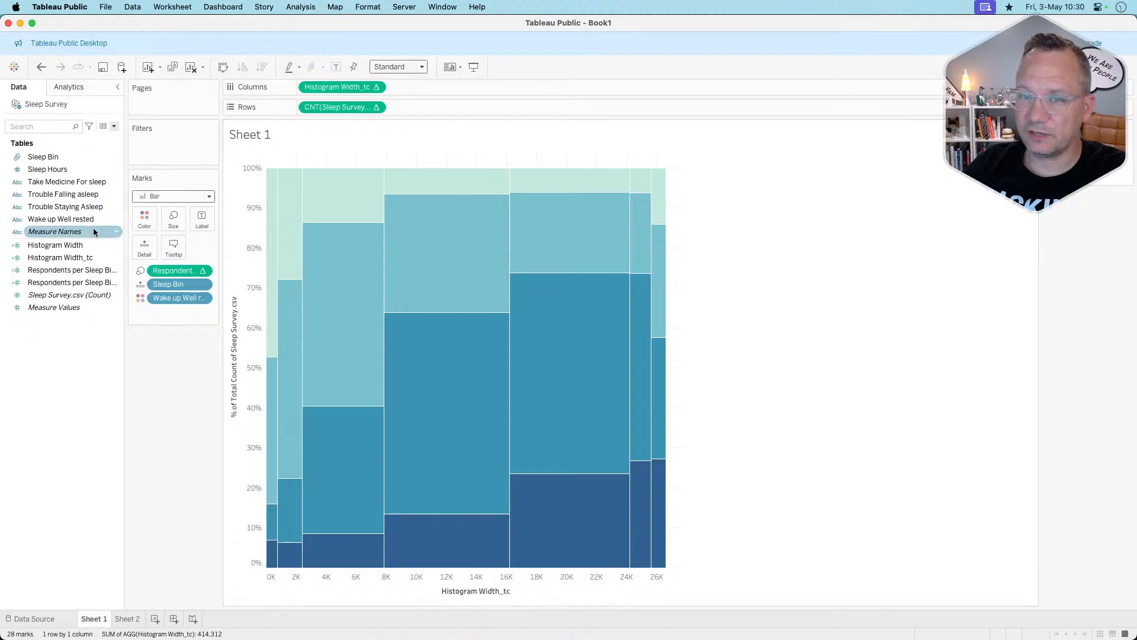
left_click(77, 209)
left_click(74, 197)
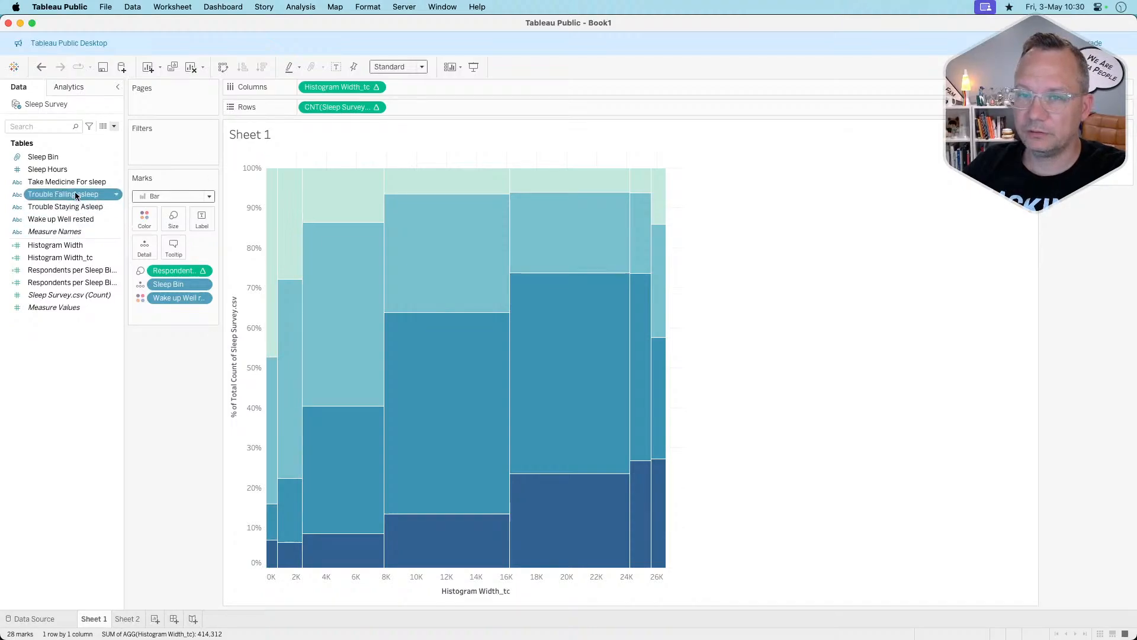
key("Down")
key("Down")
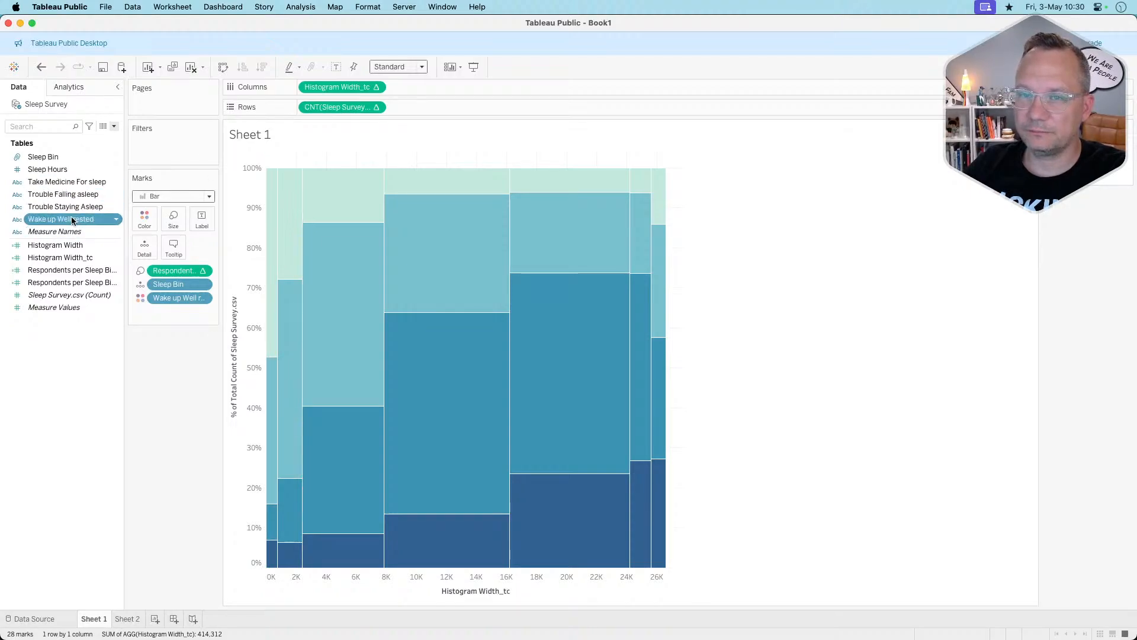
key("Up")
key("Up")
key("Up")
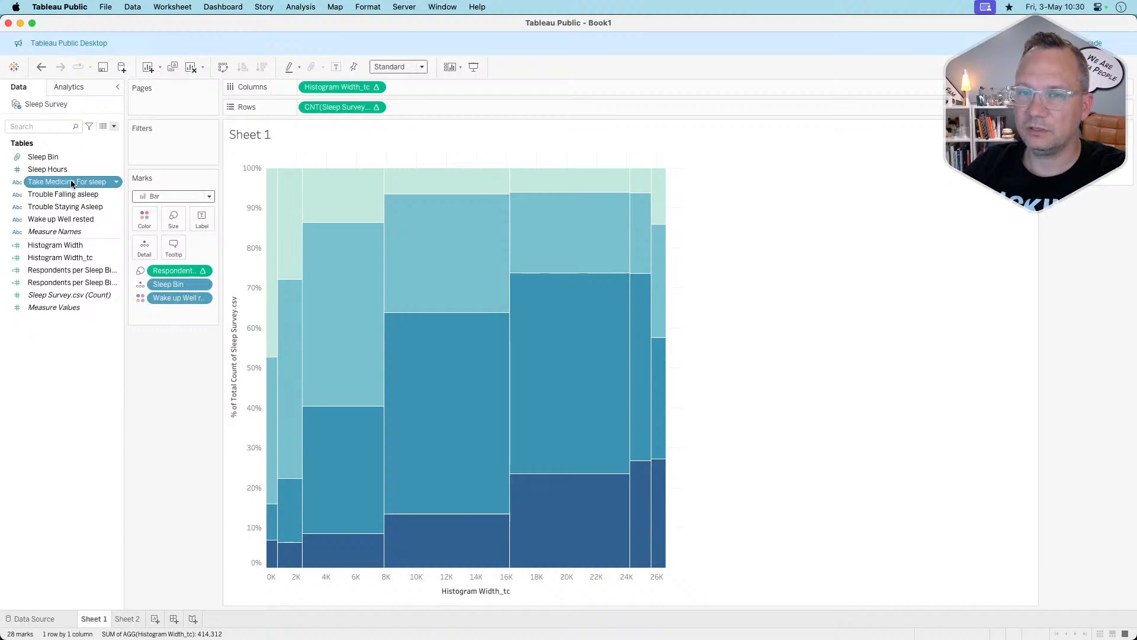
left_click(72, 220)
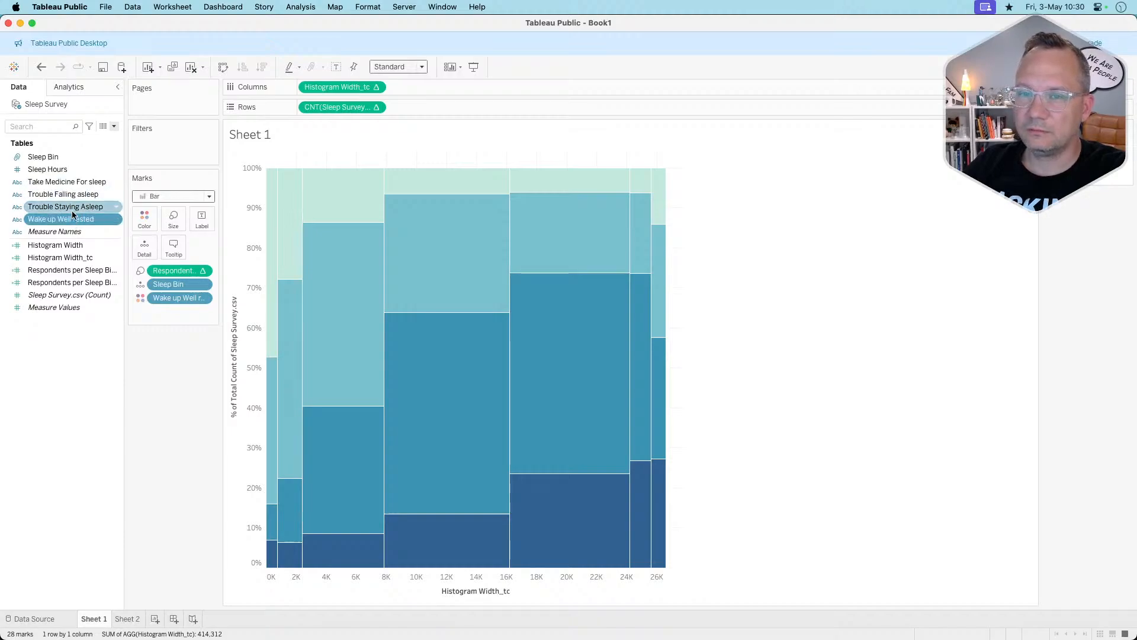
left_click(71, 206)
key("Up")
key("Up")
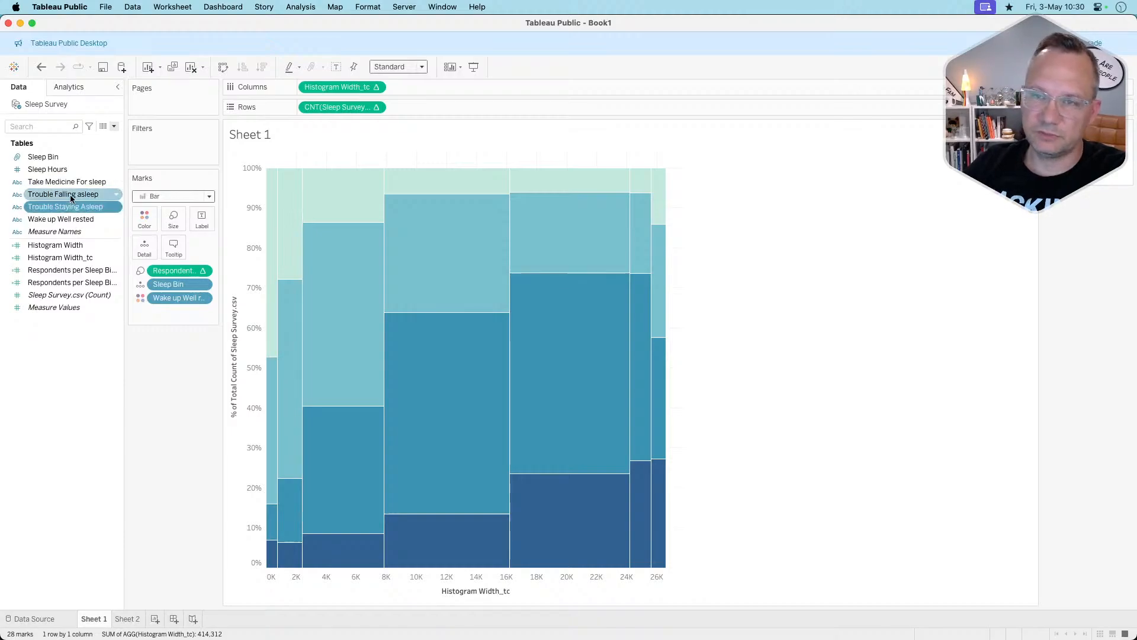
left_click(73, 207)
left_click(67, 219)
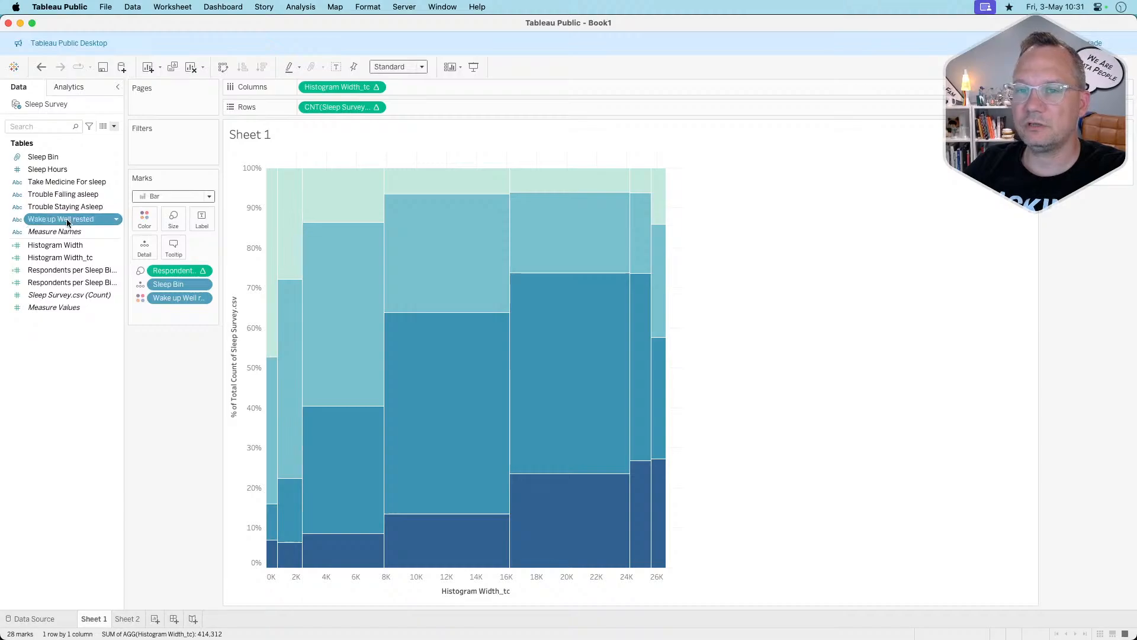
Start a new parameter and name it Sleep Question.
right_click(65, 407)
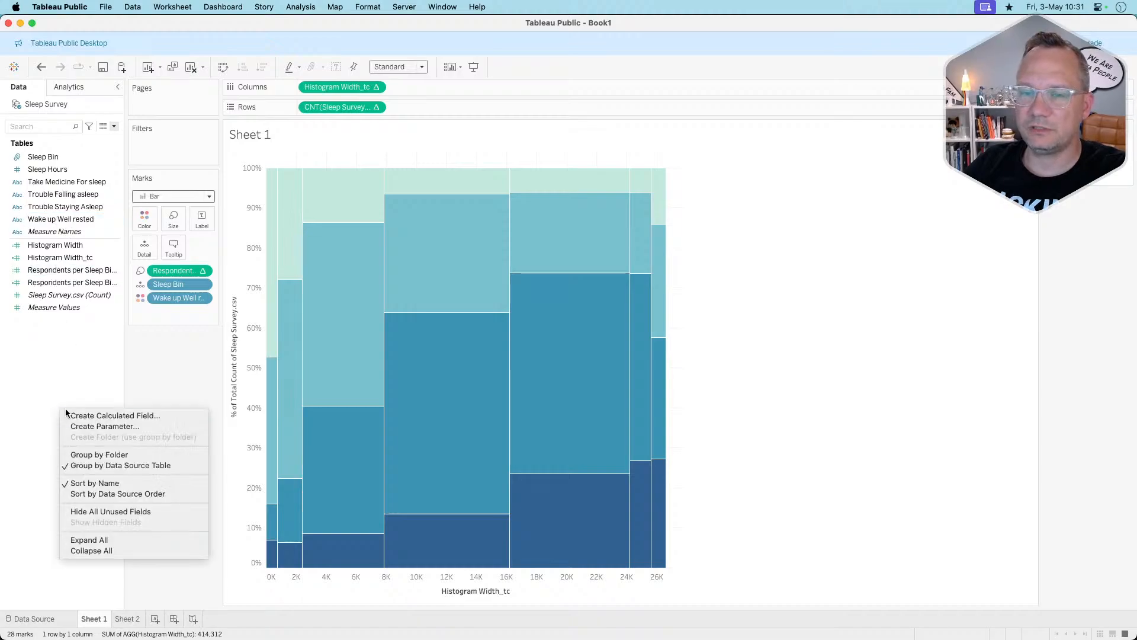
left_click(116, 427)
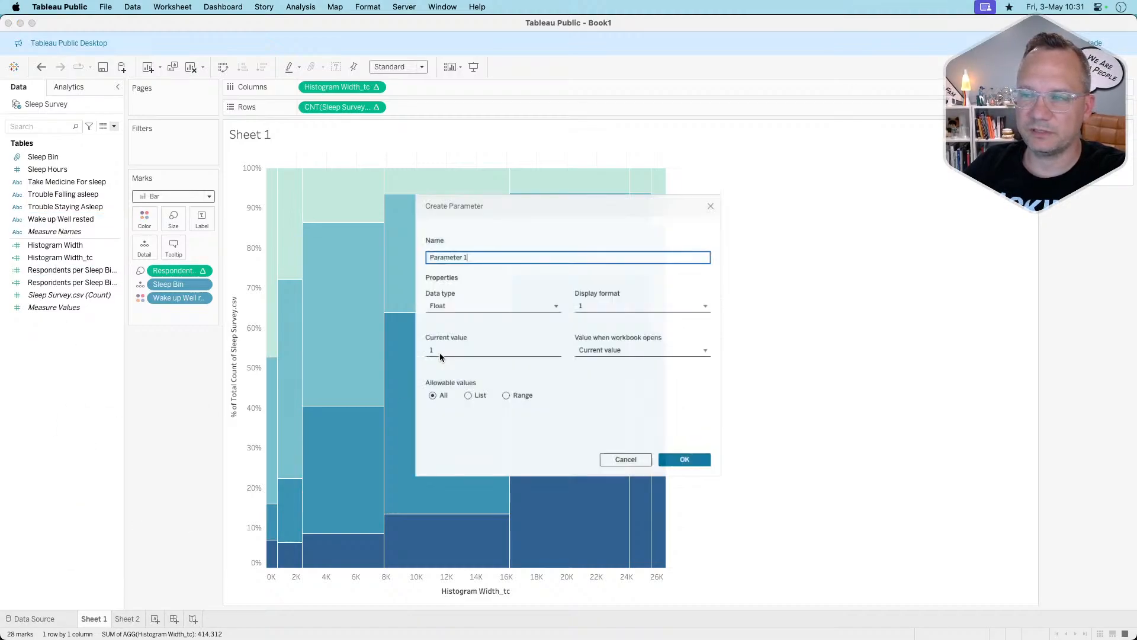
triple_click(467, 251)
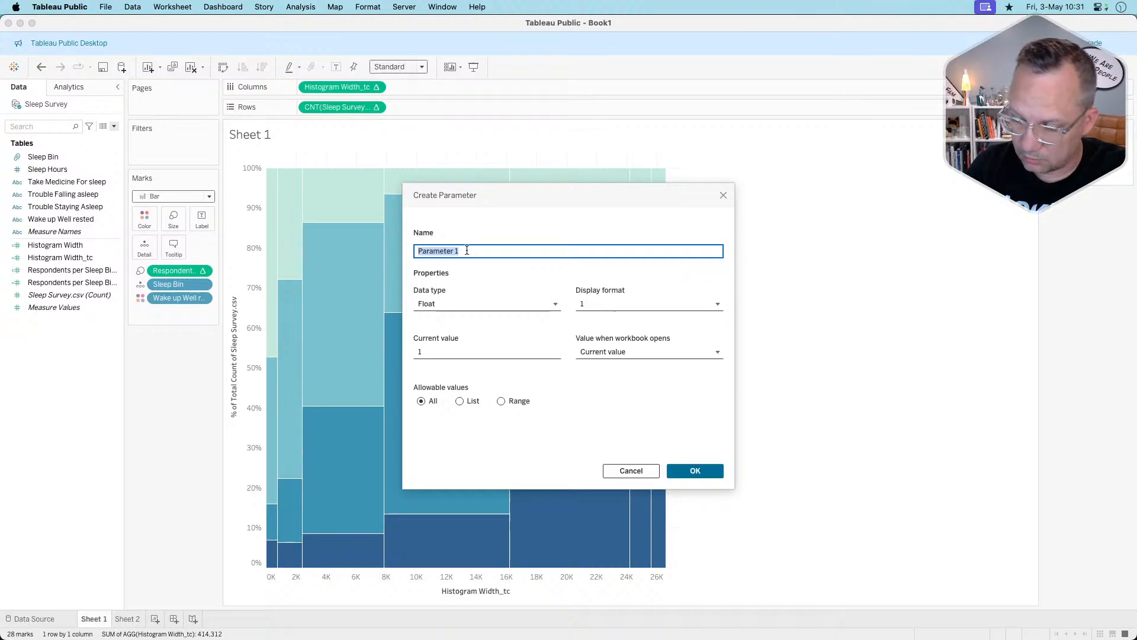
type("Sleep Question")
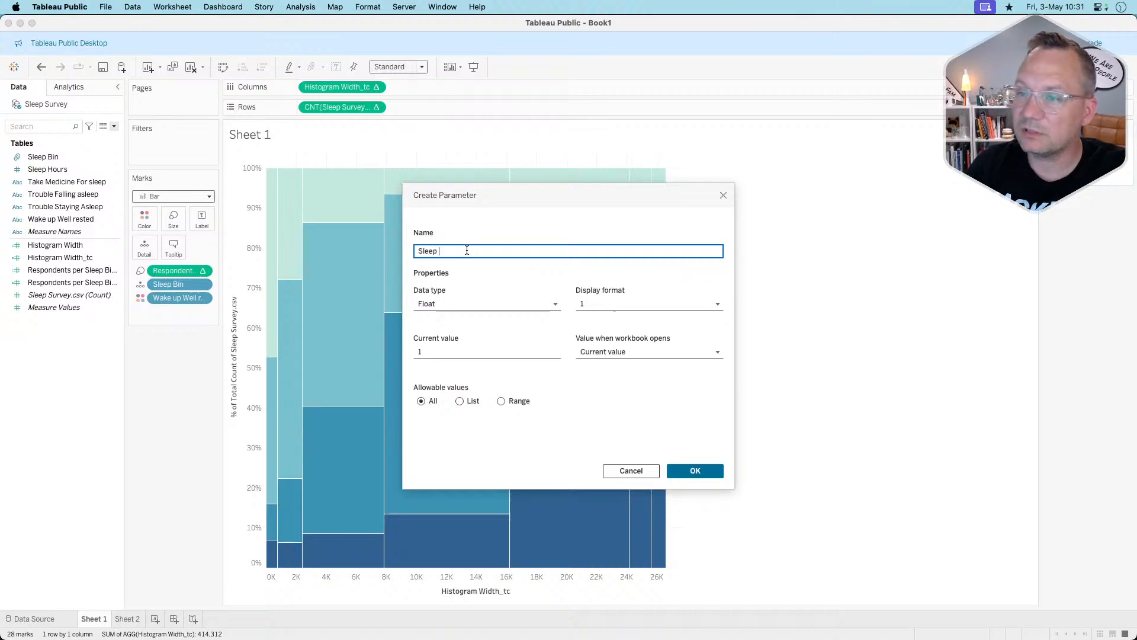
key("Tab")
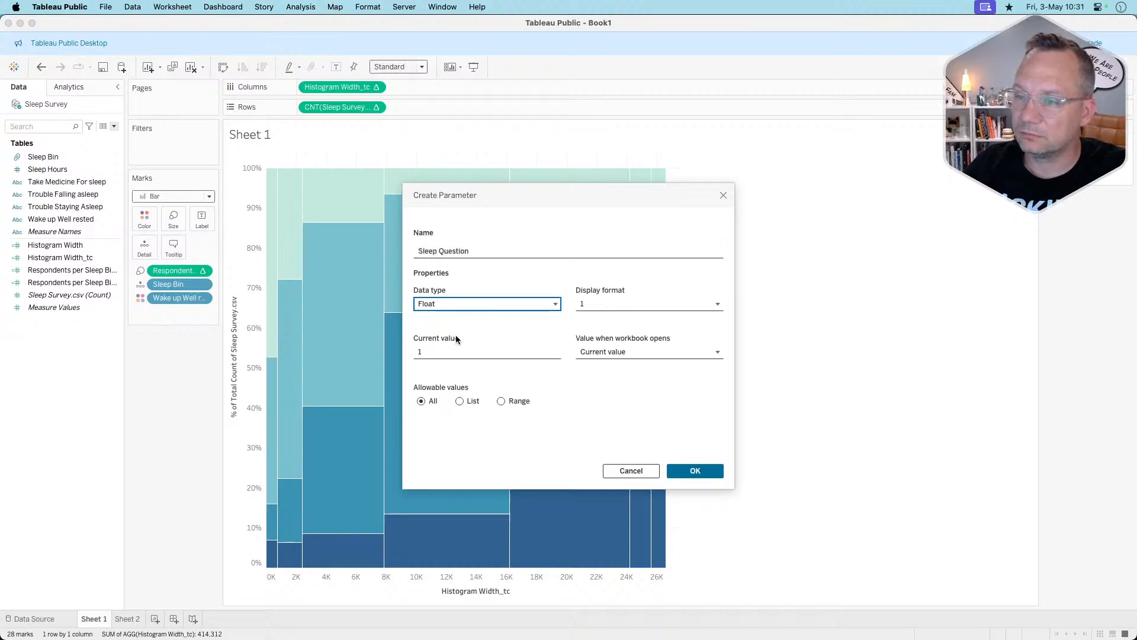
Restrict the Sleep Question parameter to a list with the values 1, 2, 3 and 4.
left_click(459, 402)
left_click(443, 437)
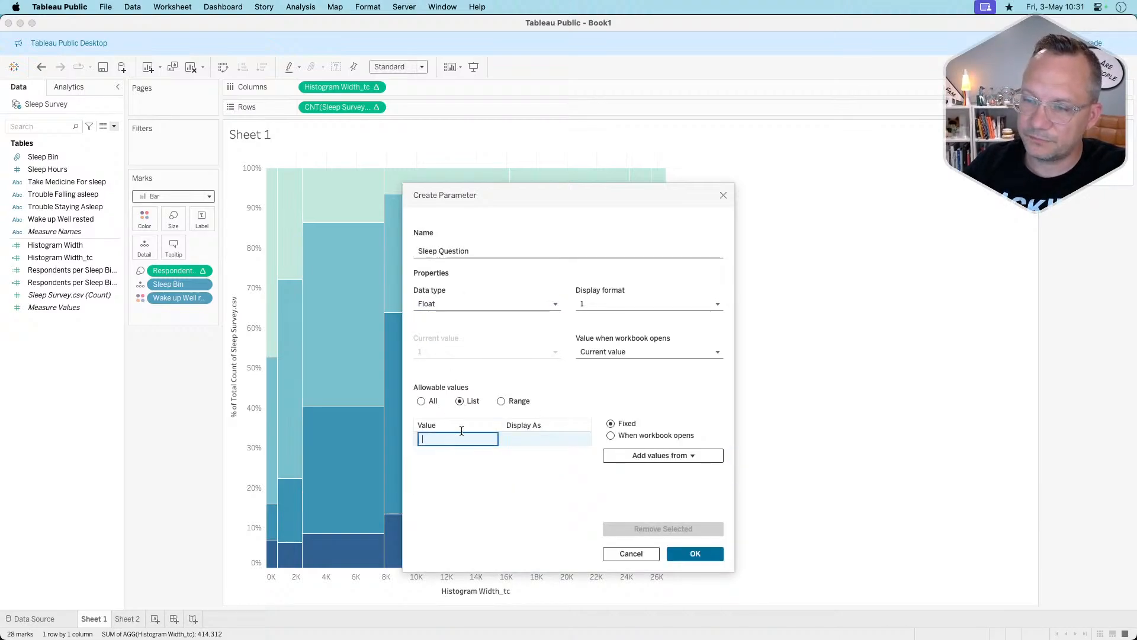
type("1")
key("Return")
type("2")
key("Return")
type("3")
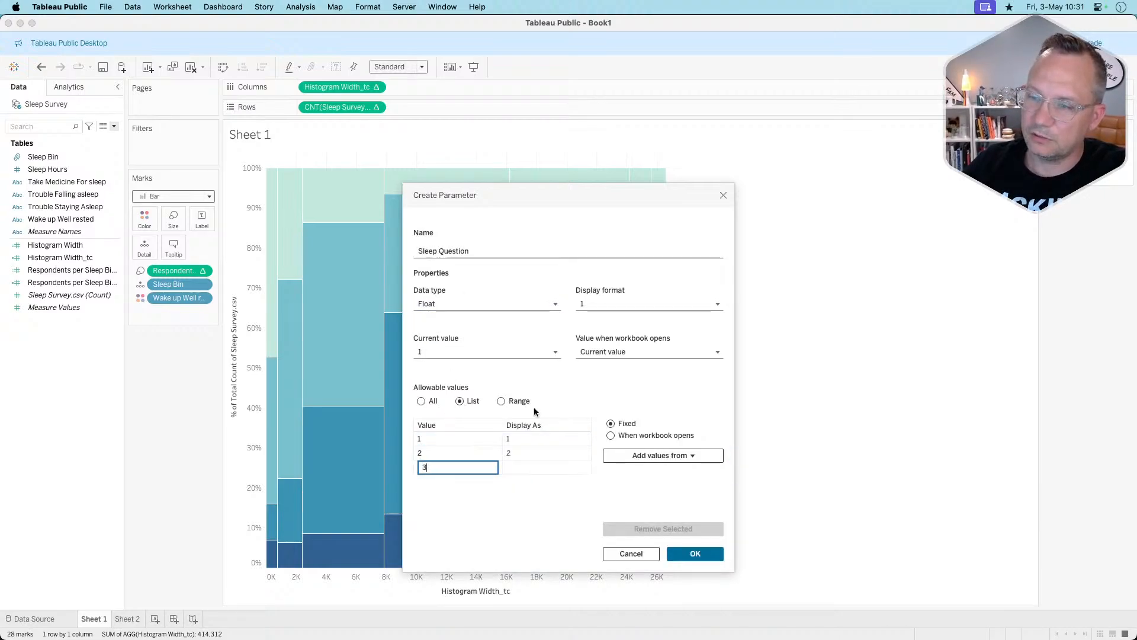
key("Return")
type("4")
key("Return")
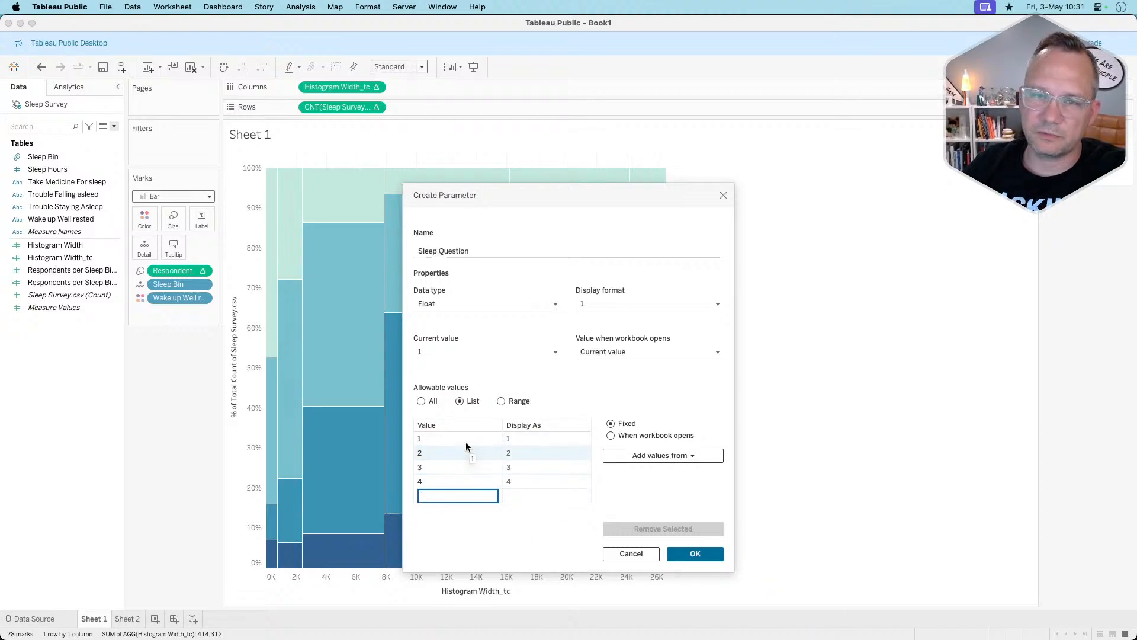
Set the display text of parameter value 1 to Wake up Well Rested.
left_click(552, 430)
left_click(527, 439)
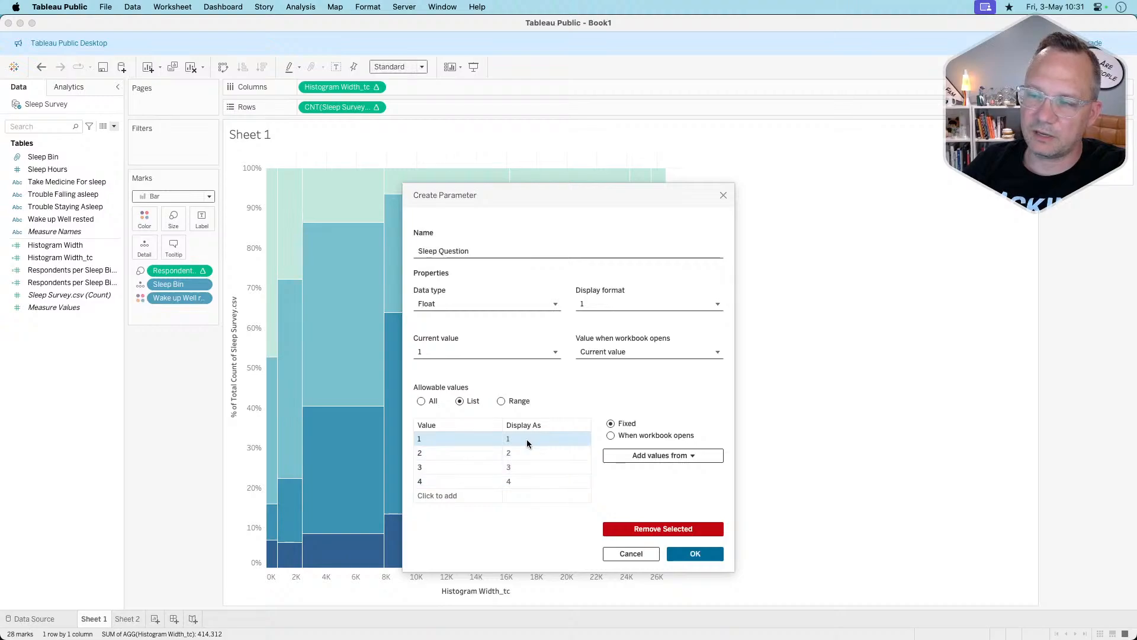
left_click(535, 440)
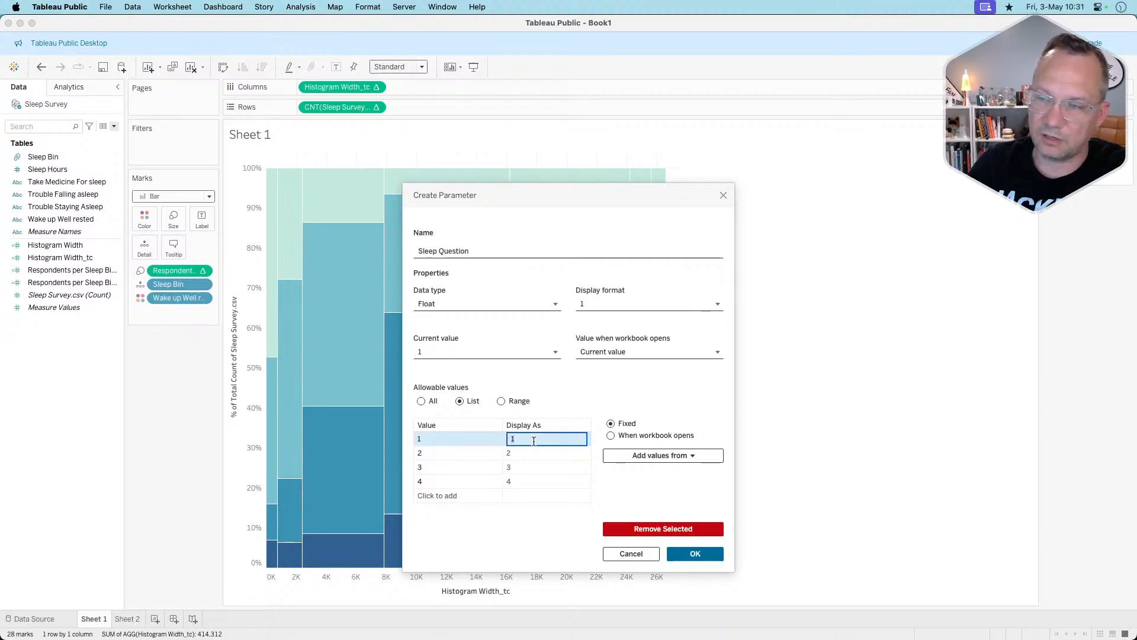
type("Wake up ")
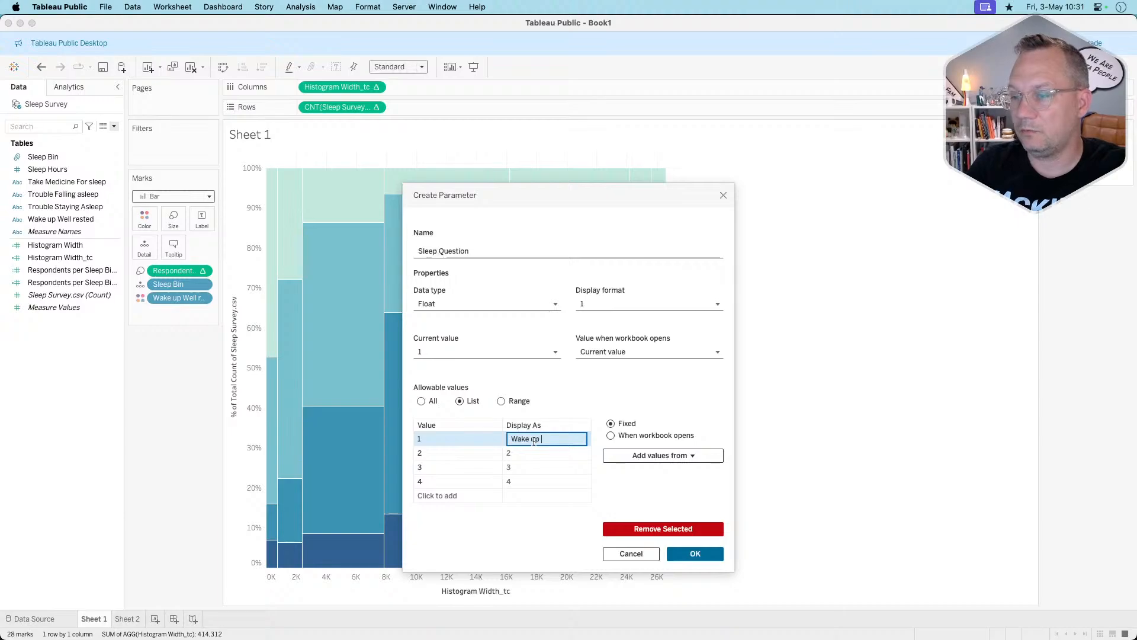
type("Well Reste")
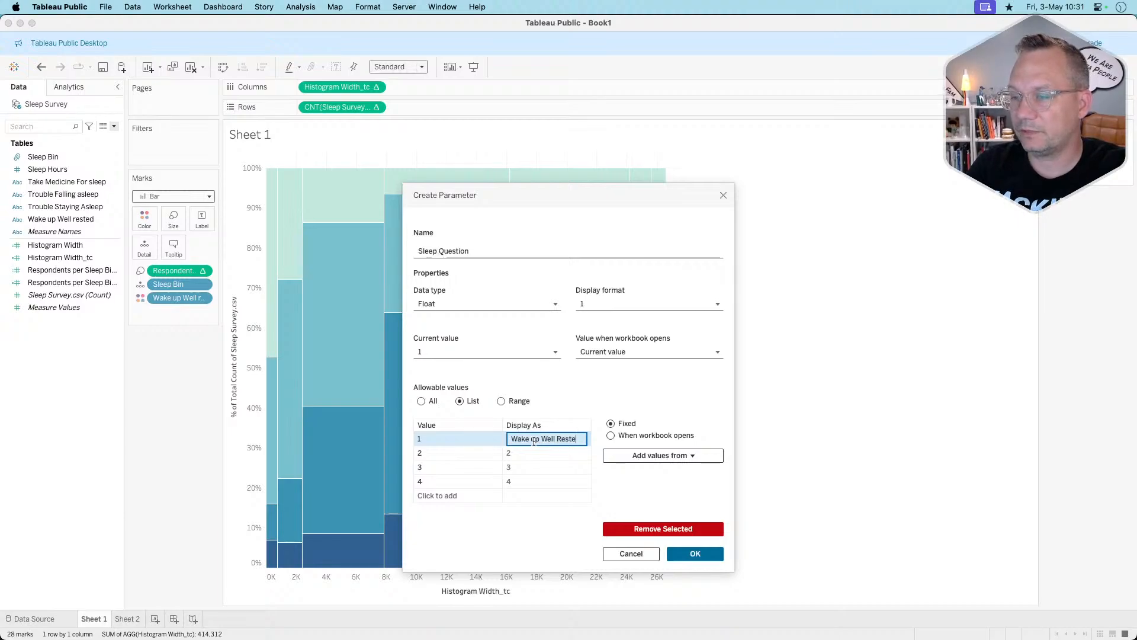
type("d")
Set the display text of parameter value 2 to Trouble Falling Asleep.
left_click(519, 453)
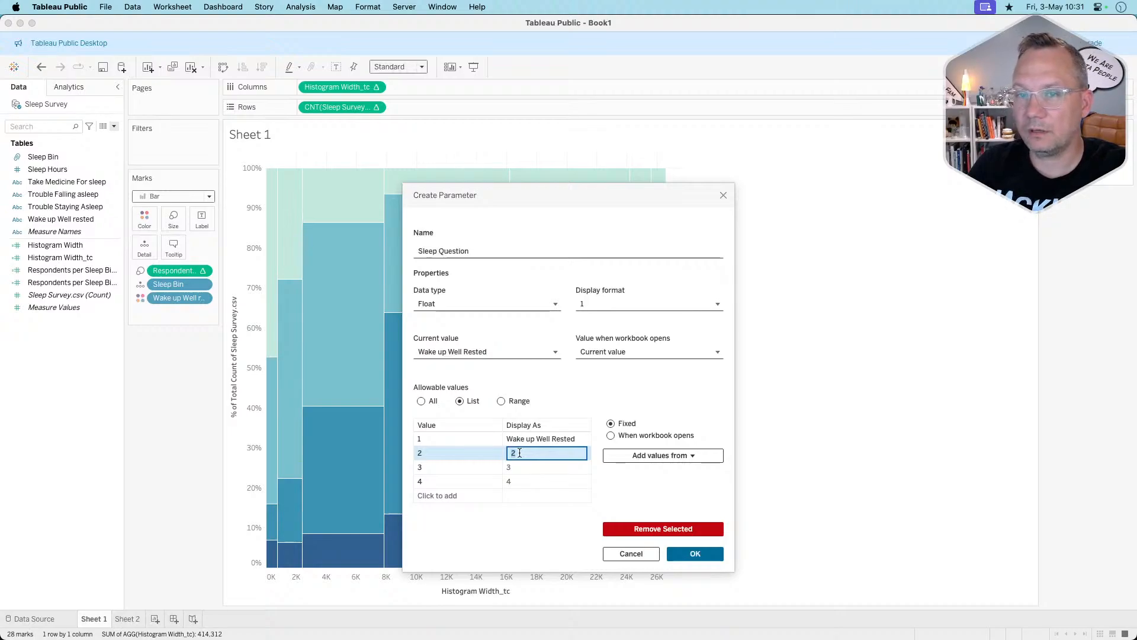
type("Trouble ")
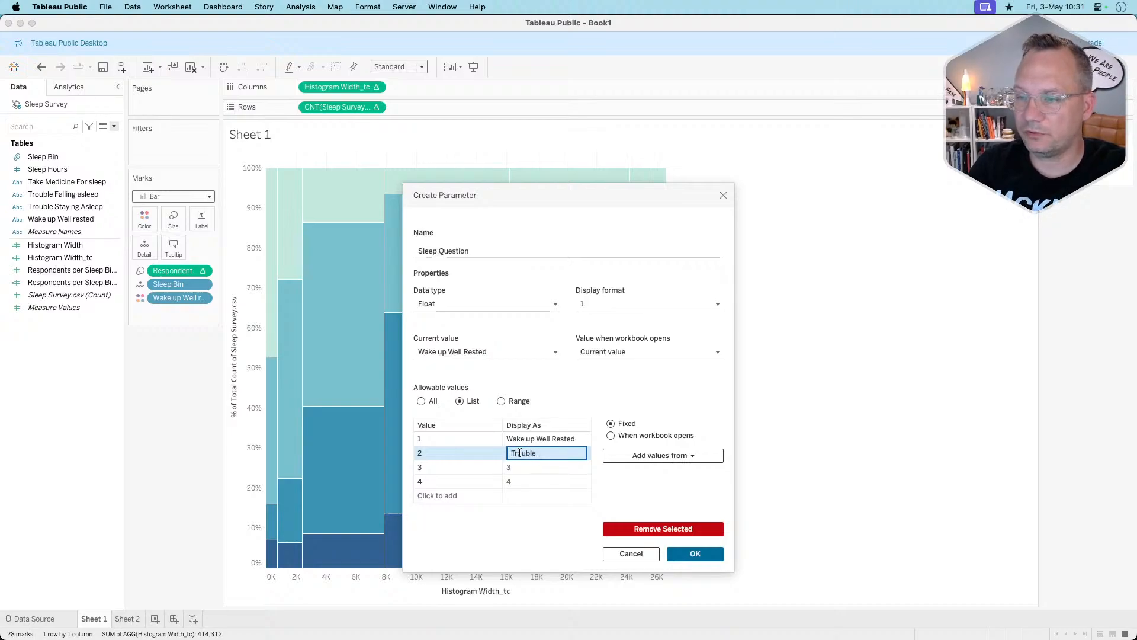
type("Falling as")
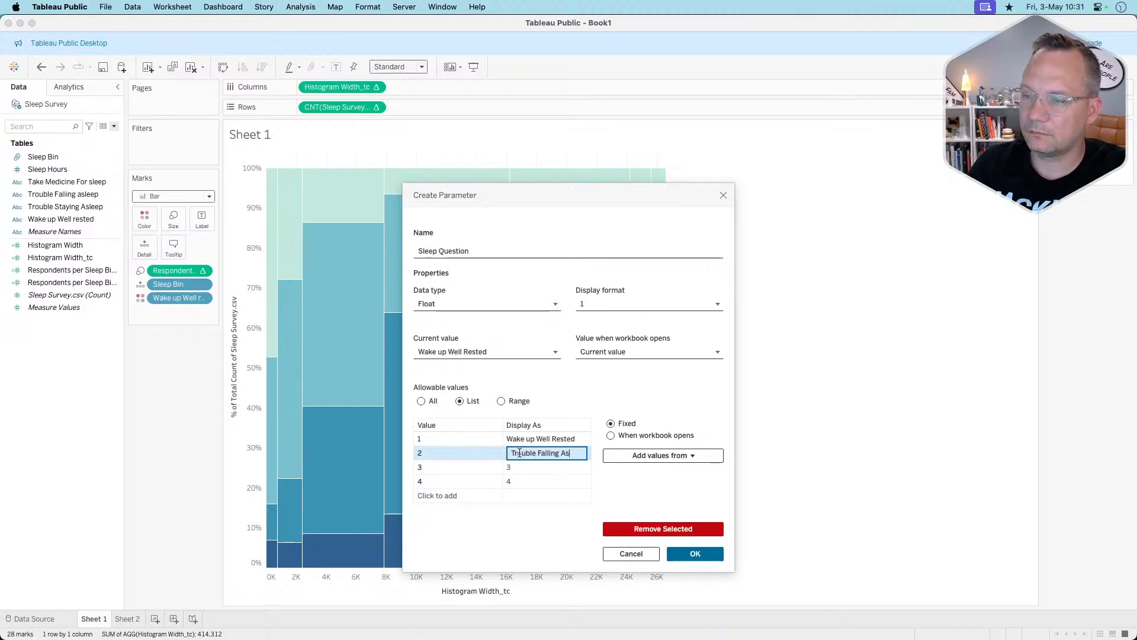
type("leep")
key("Return")
Set the display text of parameter value 3 to Trouble Staying Asleep.
left_click(519, 463)
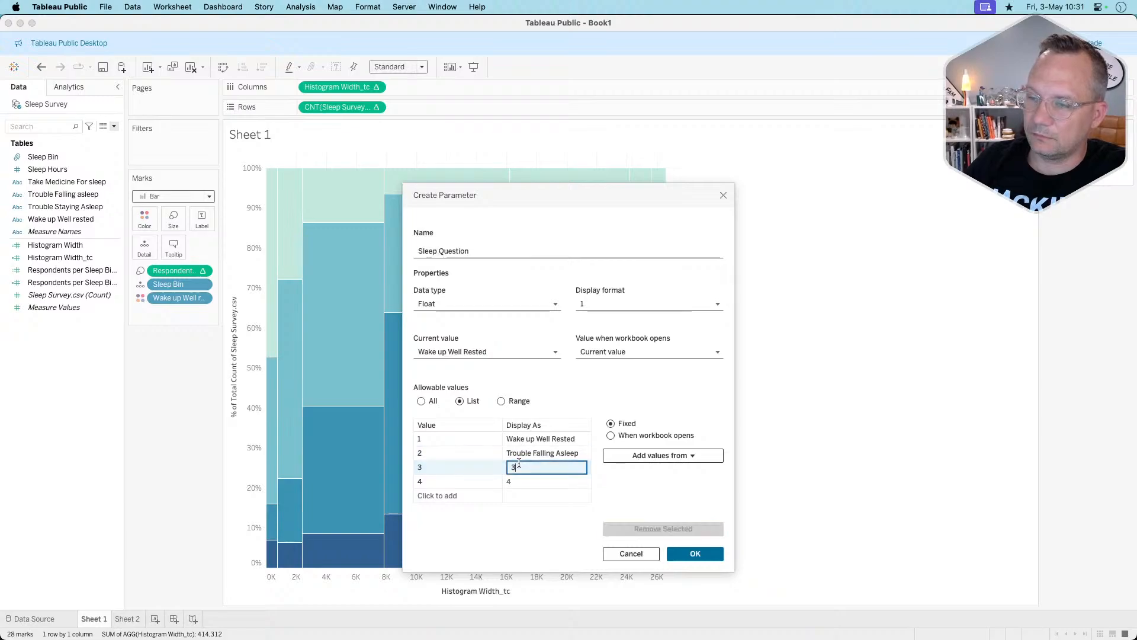
type("Trouble")
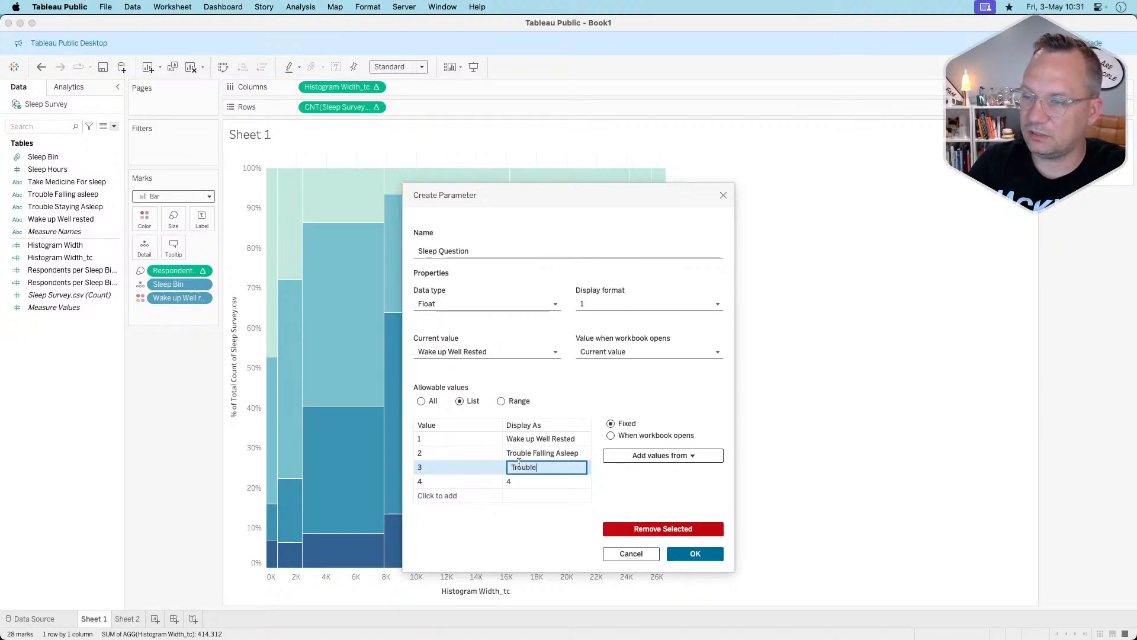
type(" Staying Asle")
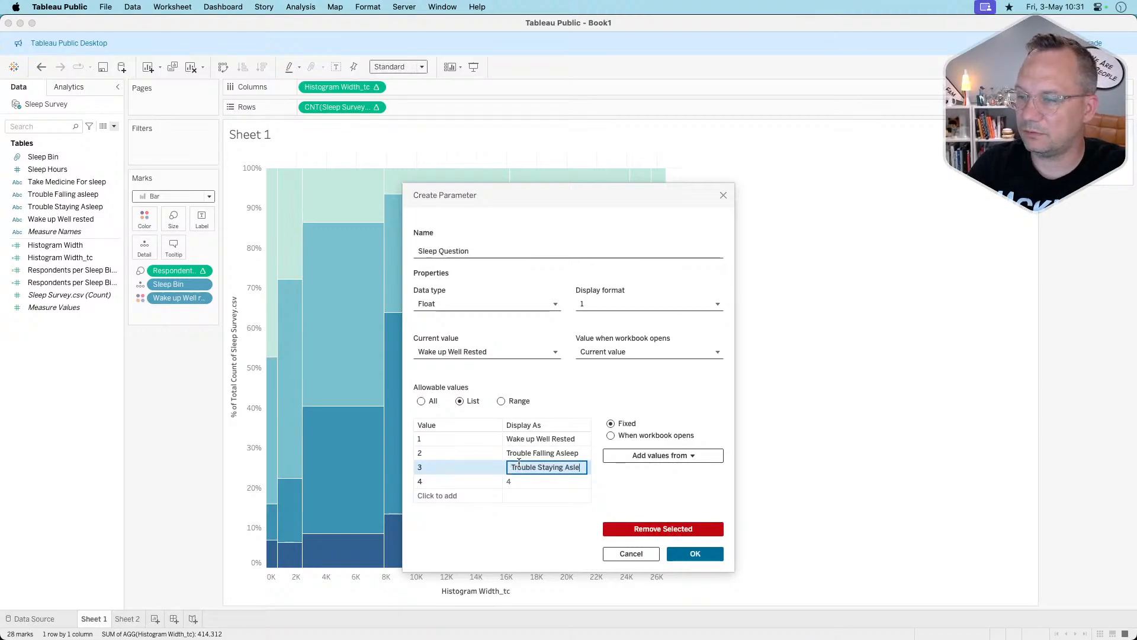
type("ep")
key("Return")
Set the display text of parameter value 4 to Take Medicine for Sleep and create the Sleep Question parameter.
left_click(520, 481)
left_click(520, 481)
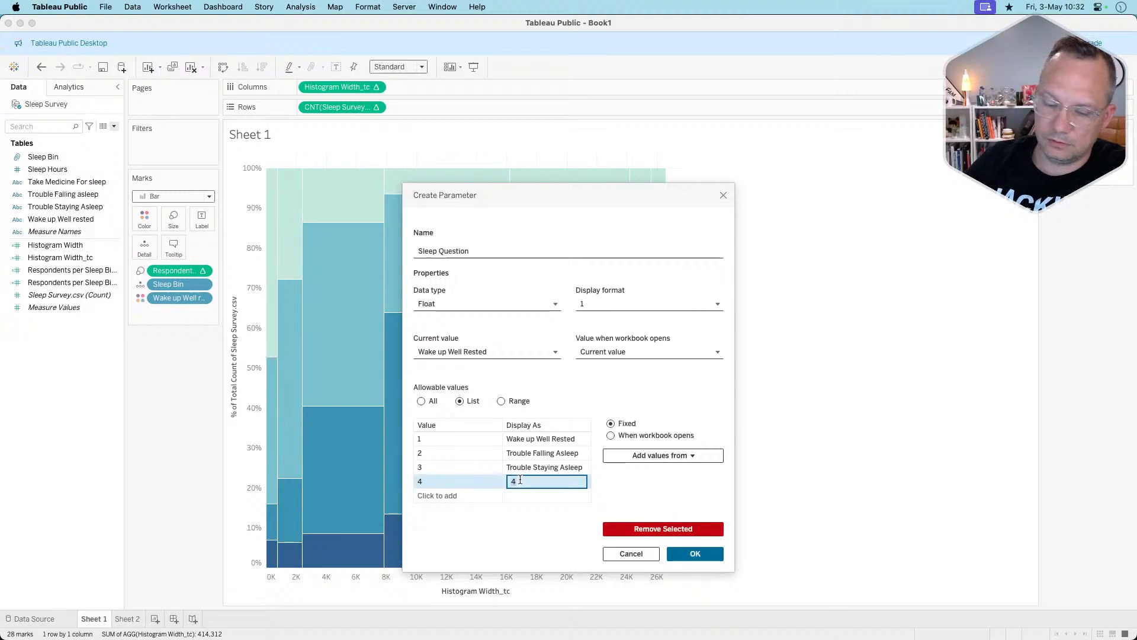
type("Taake Me")
key("BackSpace")
key("BackSpace")
key("BackSpace")
key("BackSpace")
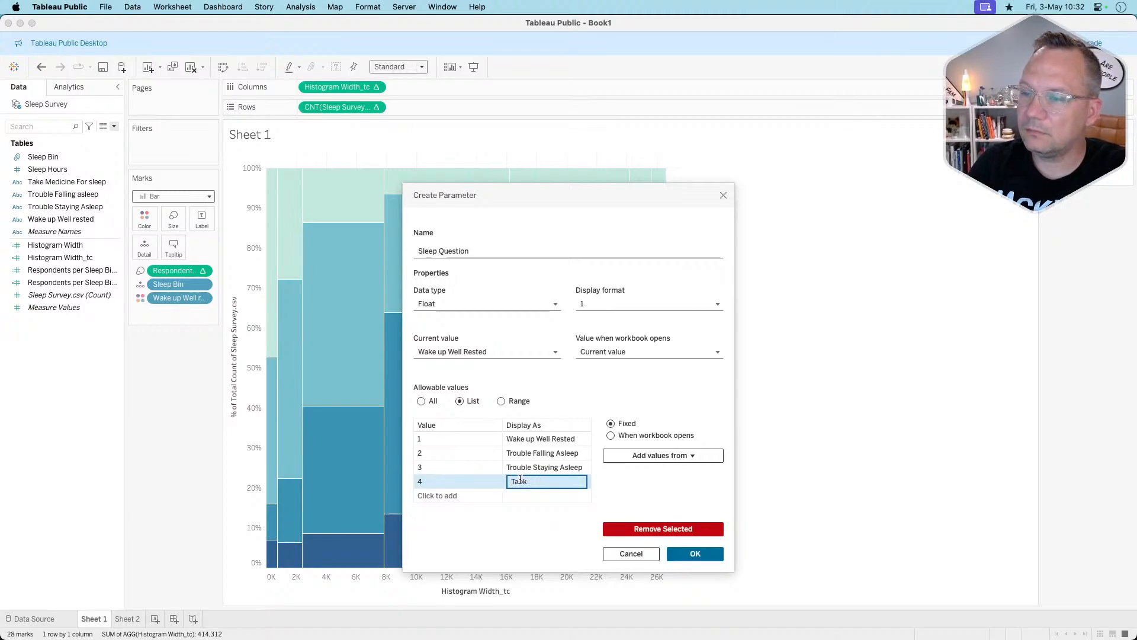
type("e Medicine")
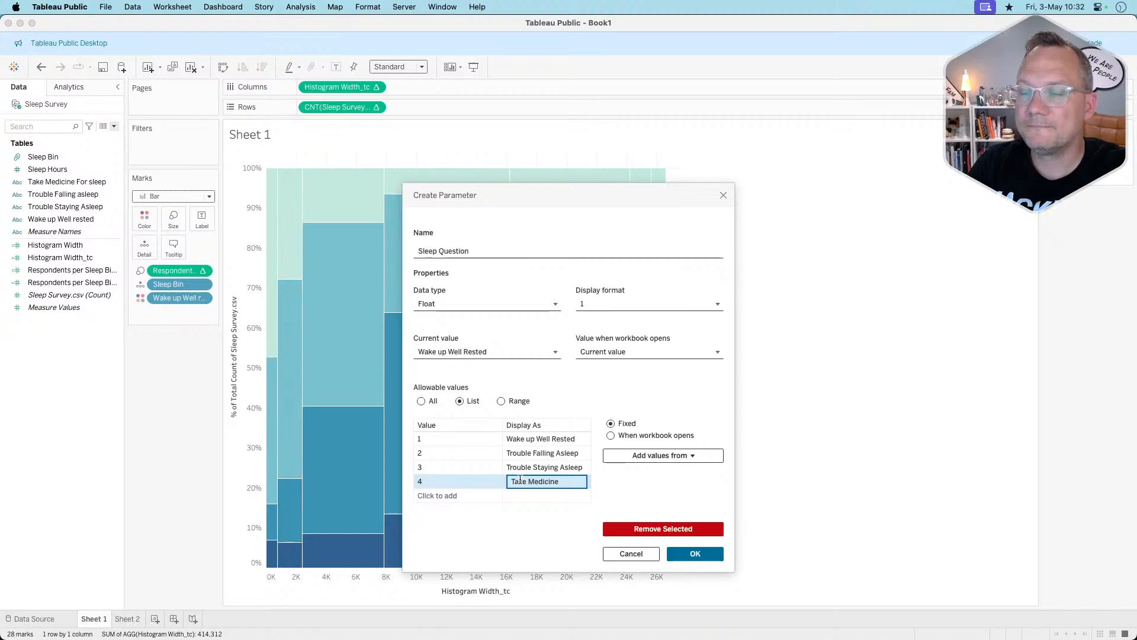
type(" for Sleep")
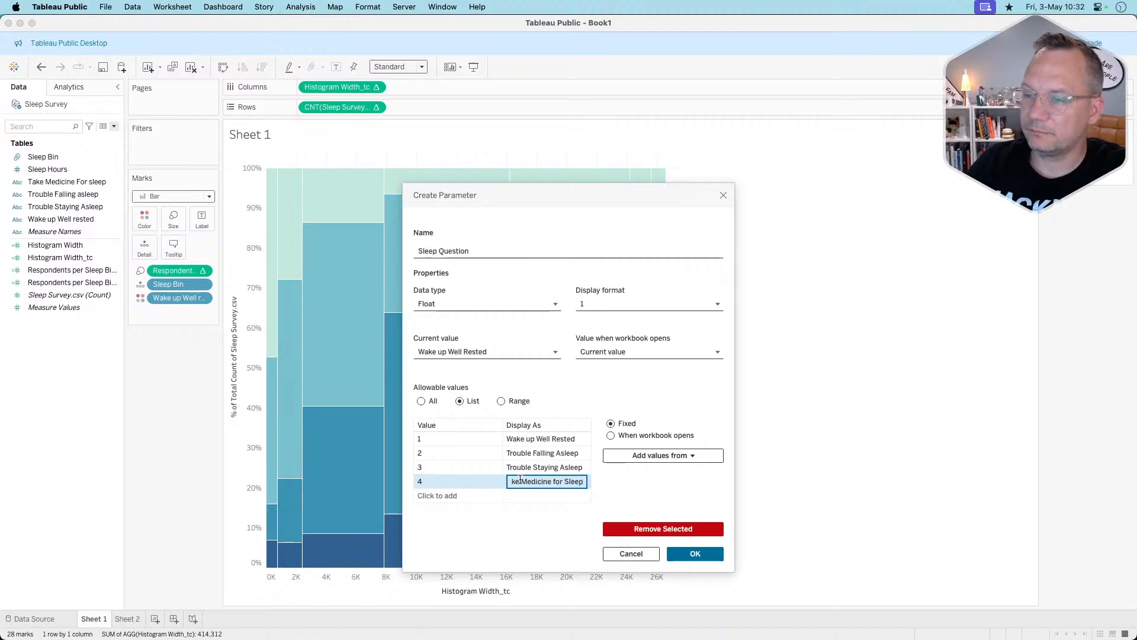
key("Return")
left_click(670, 552)
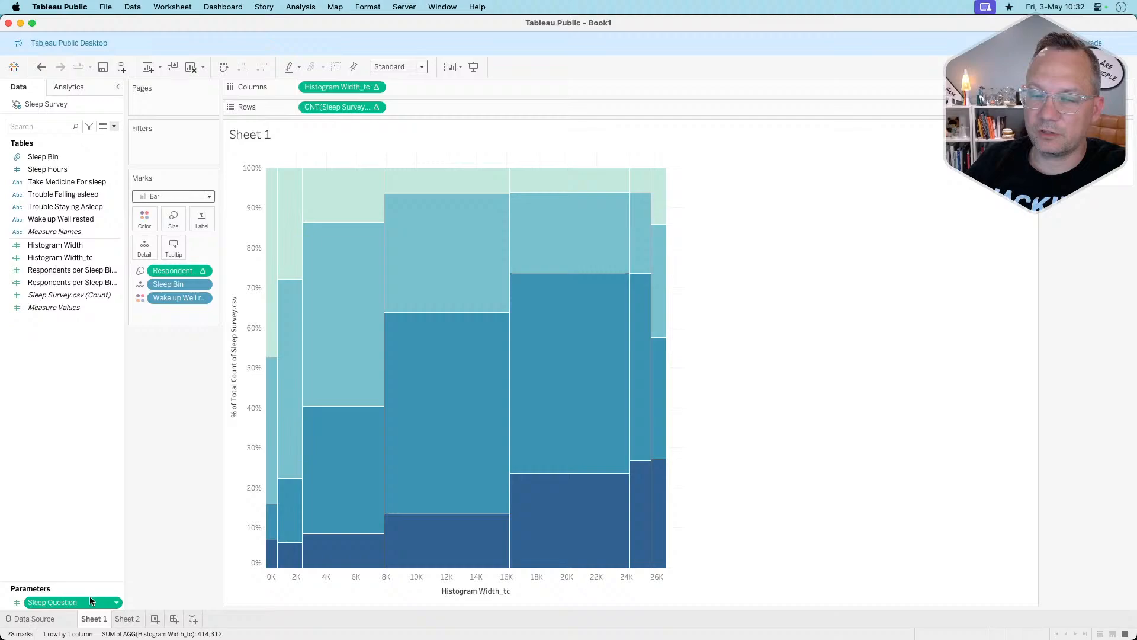
Start a new calculated field in the Sleep Survey data source and name it Sleep_dim.
right_click(55, 377)
left_click(76, 386)
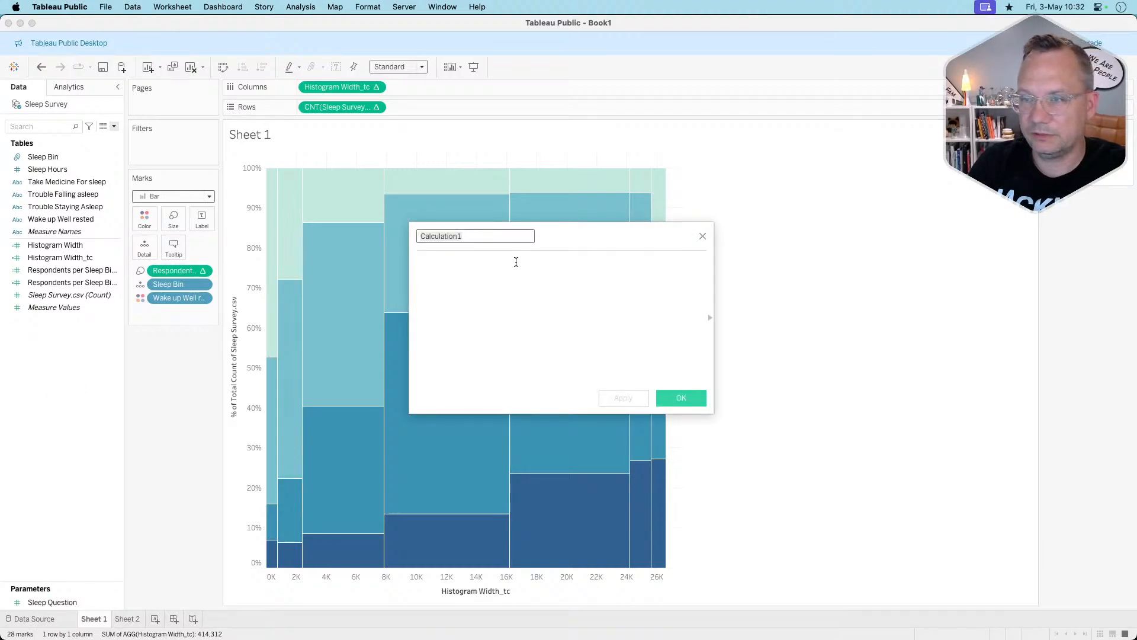
type("Slee")
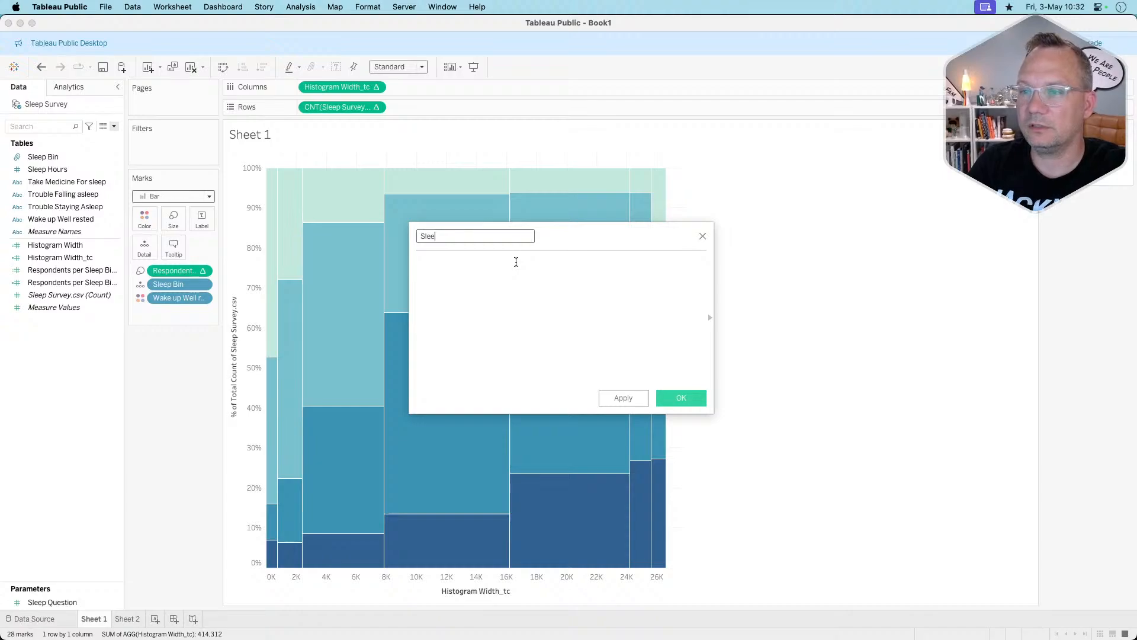
type("p_dim")
left_click(516, 262)
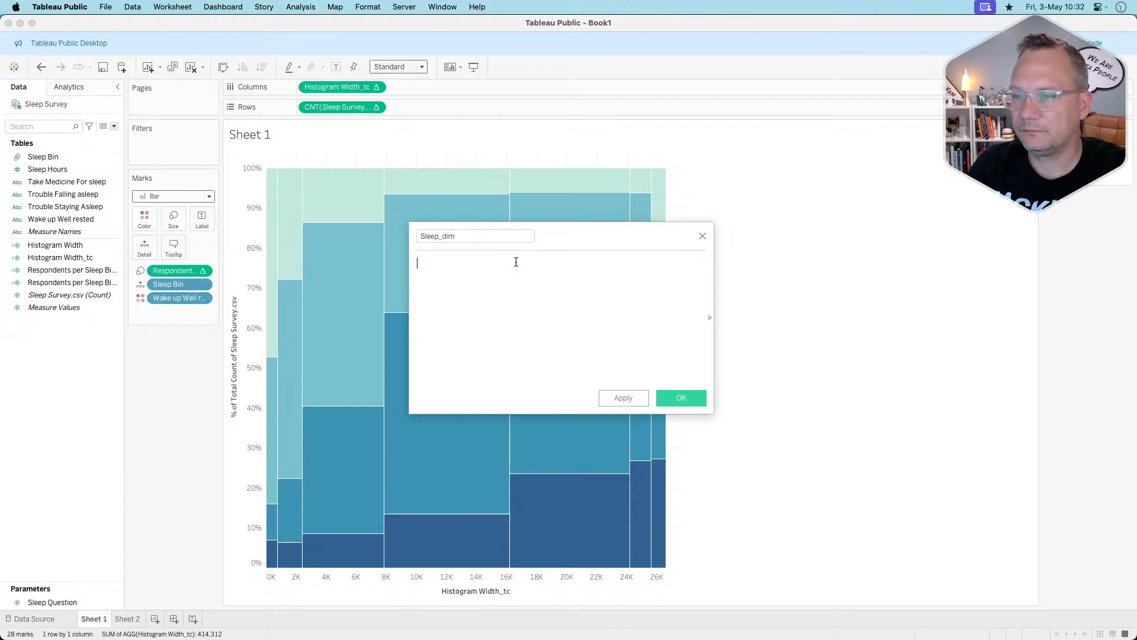
Begin the Sleep_dim formula with a CASE statement that evaluates the [Sleep Question] parameter.
type("ca")
key("Return")
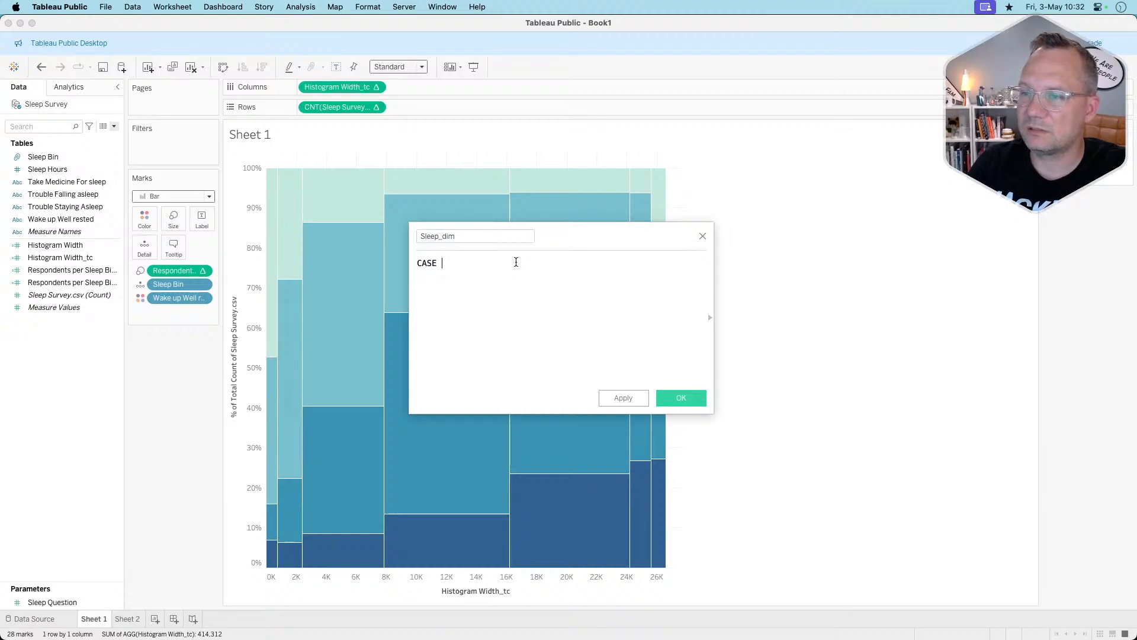
type("sle")
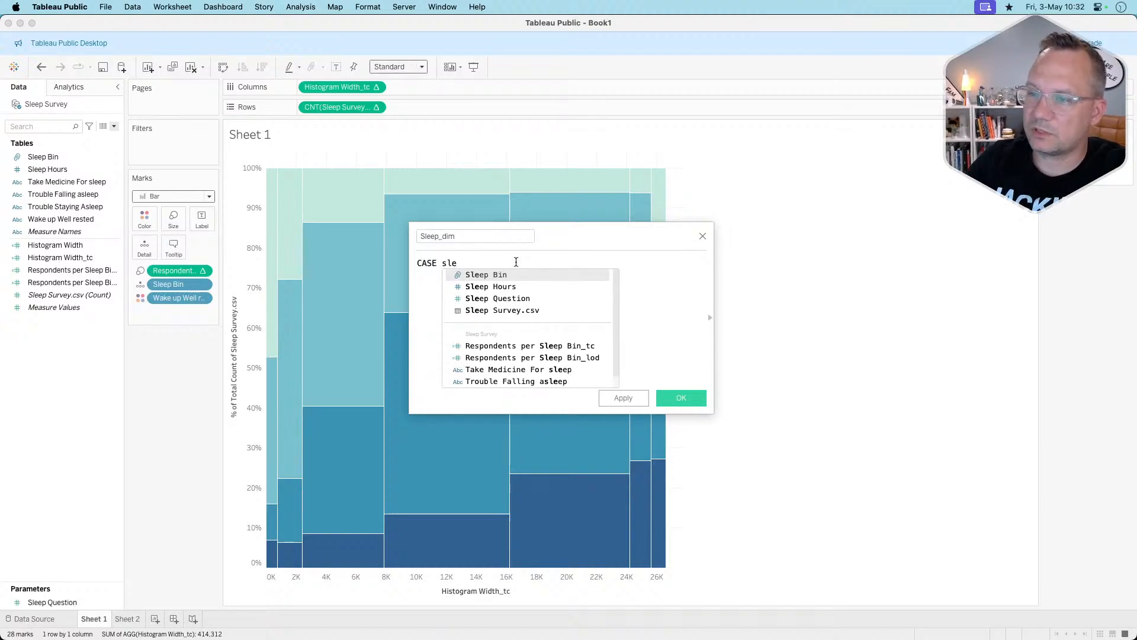
key("Down")
key("Down")
key("Return")
key("Return")
Add a branch to the CASE formula that returns the [Wake up Well rested] field when the parameter is 1.
type("when 2 the")
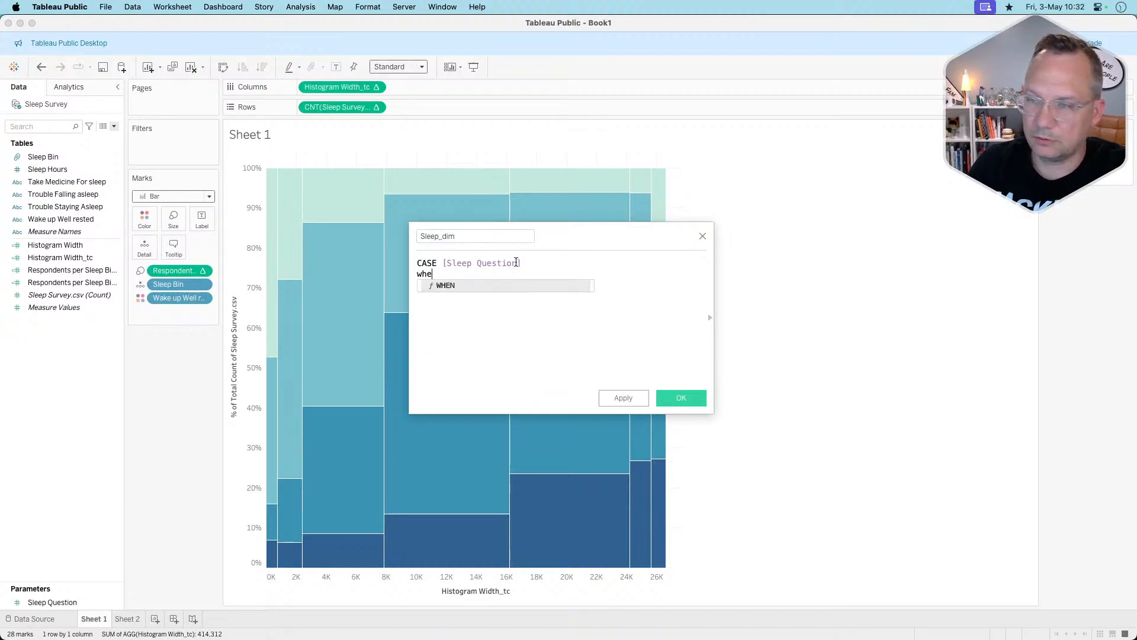
key("BackSpace")
key("BackSpace")
key("BackSpace")
key("BackSpace")
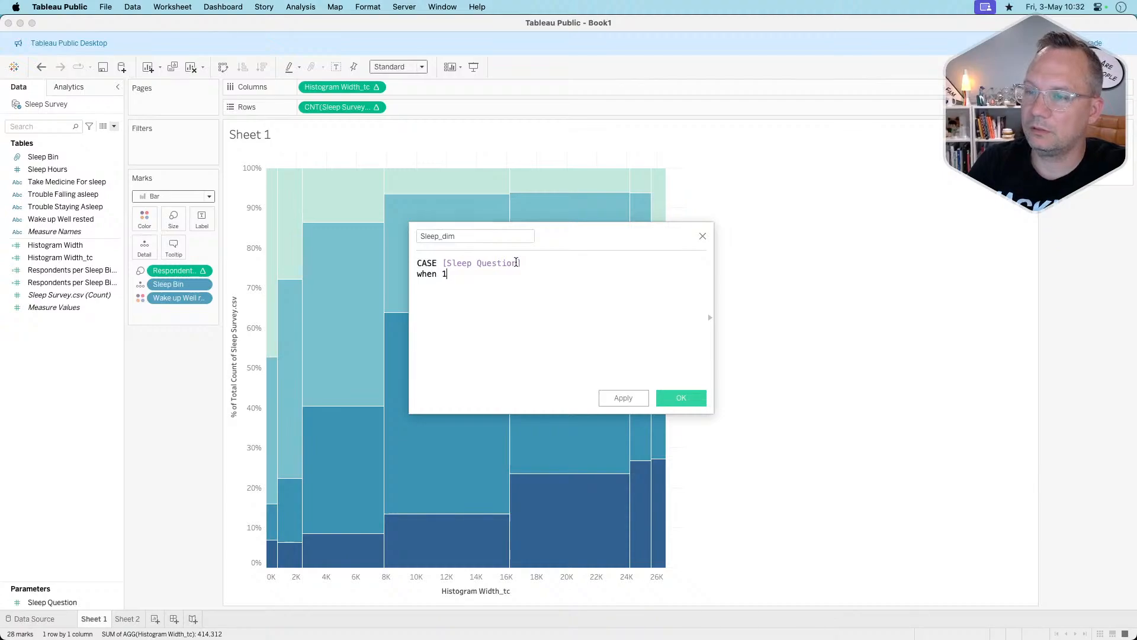
type("then")
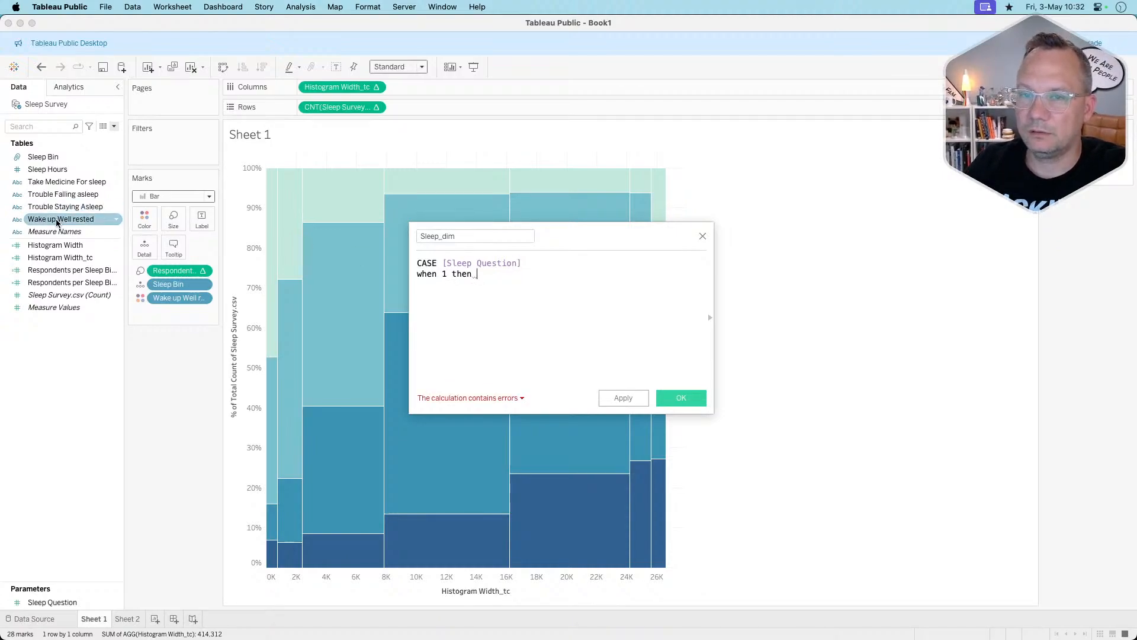
left_click_drag(57, 223, 549, 304)
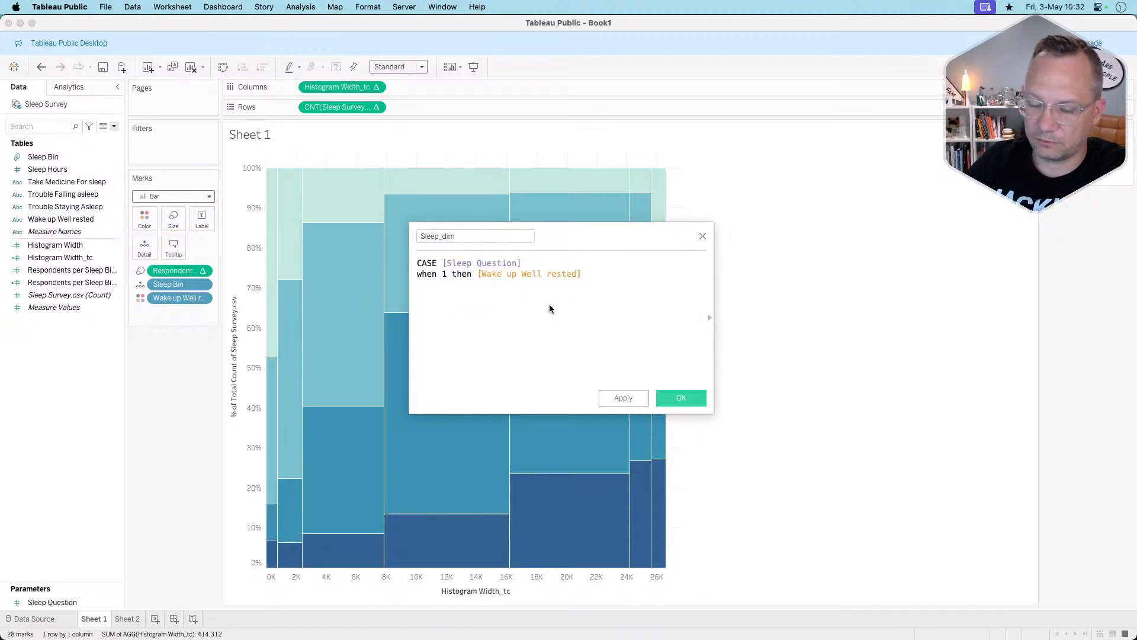
Add a branch to the CASE formula that returns the [Trouble Falling asleep] field when the parameter is 2.
key("Return")
type("when 2 then")
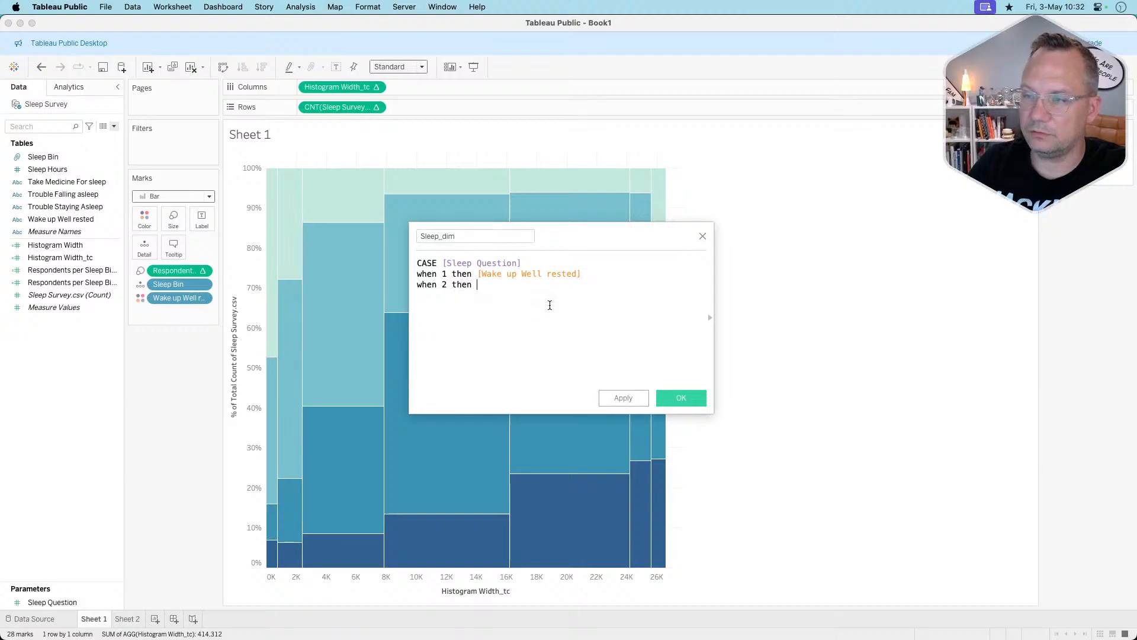
left_click_drag(62, 194, 599, 304)
Add a branch to the CASE formula that returns the [Trouble Staying Asleep] field when the parameter is 3.
key("Return")
type("when 3 ")
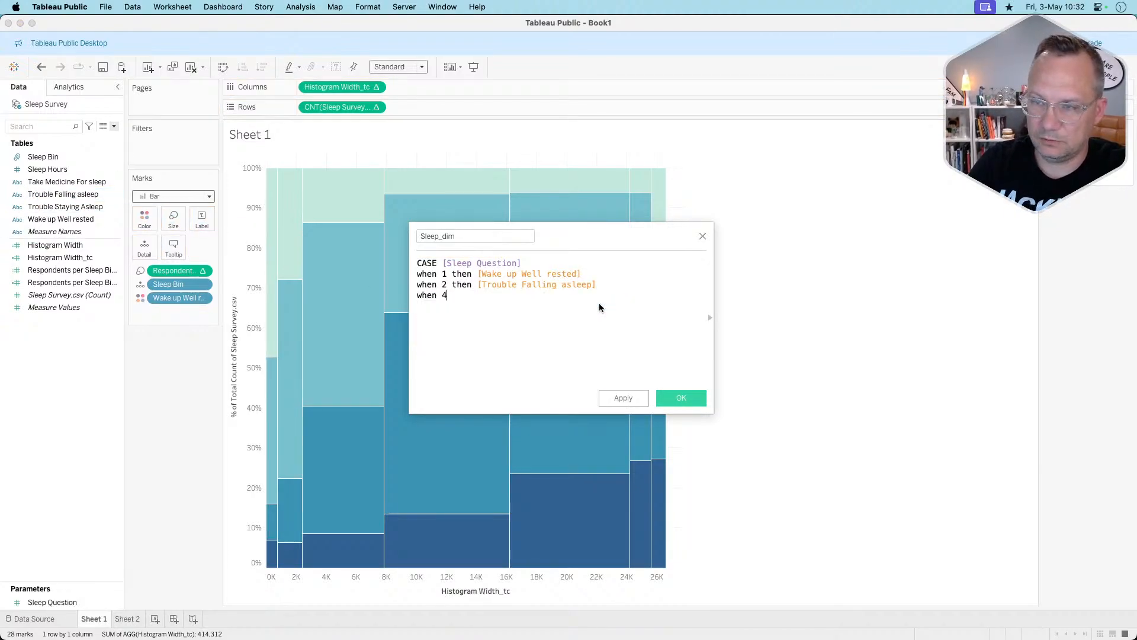
type("then")
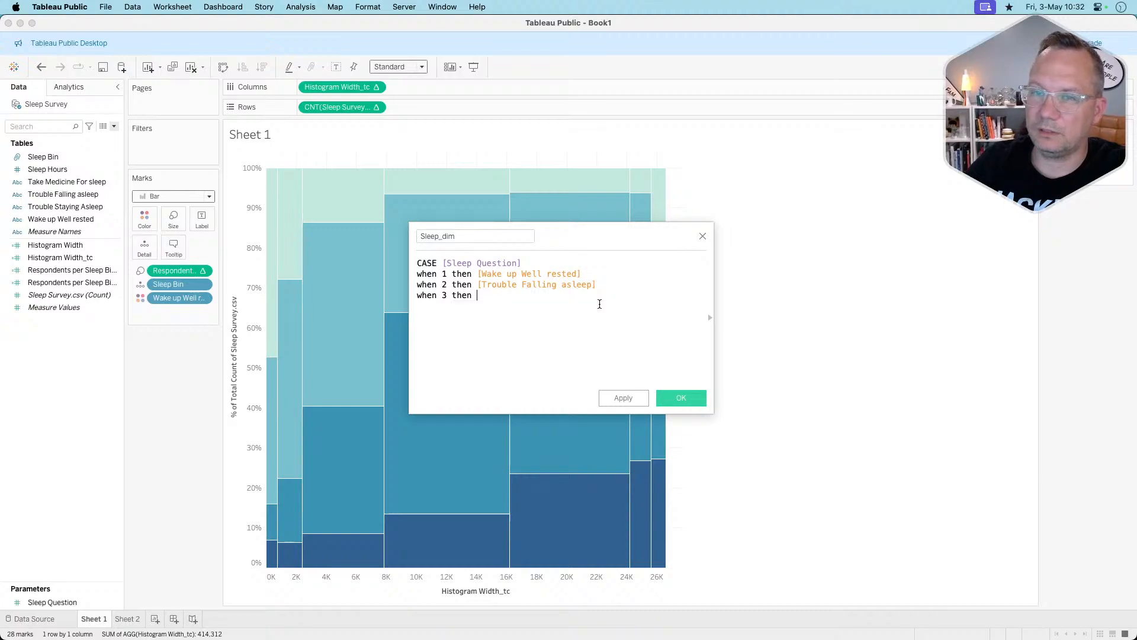
left_click_drag(65, 207, 539, 305)
key("super+z")
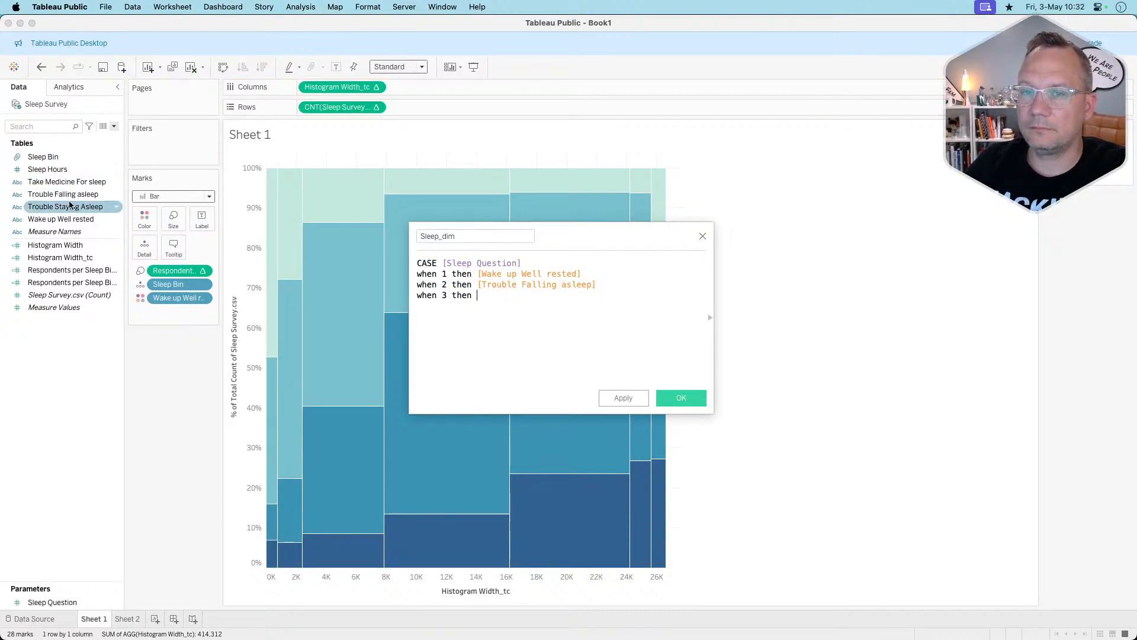
left_click_drag(72, 206, 596, 318)
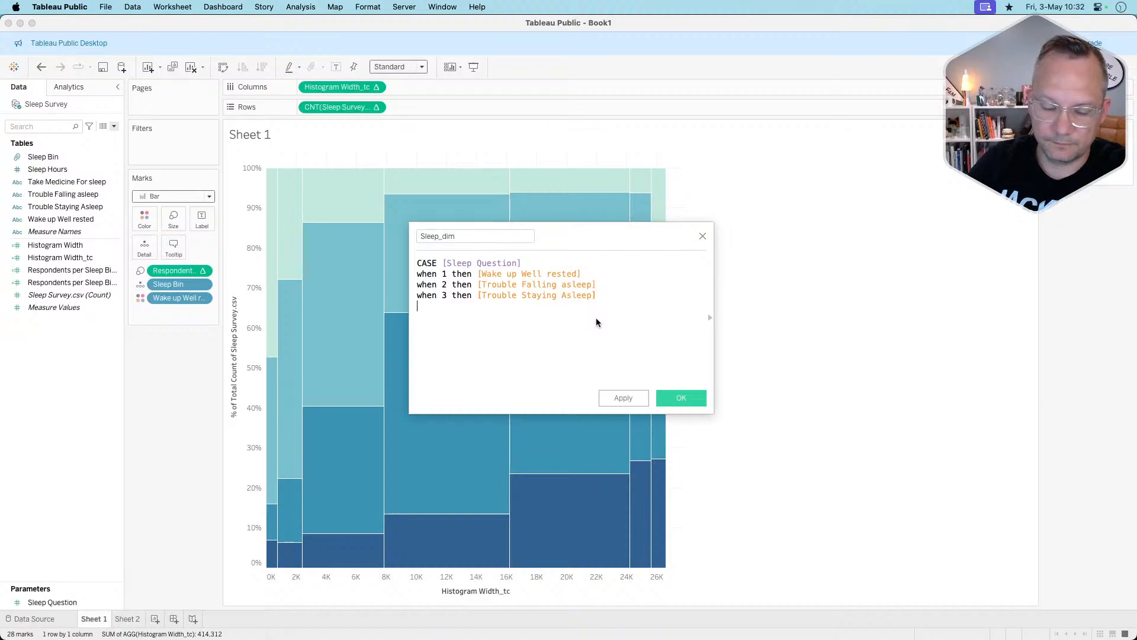
Add a branch returning [Take Medicine For sleep] when the parameter is 4, close the formula with END and save Sleep_dim.
key("Return")
type("when 4")
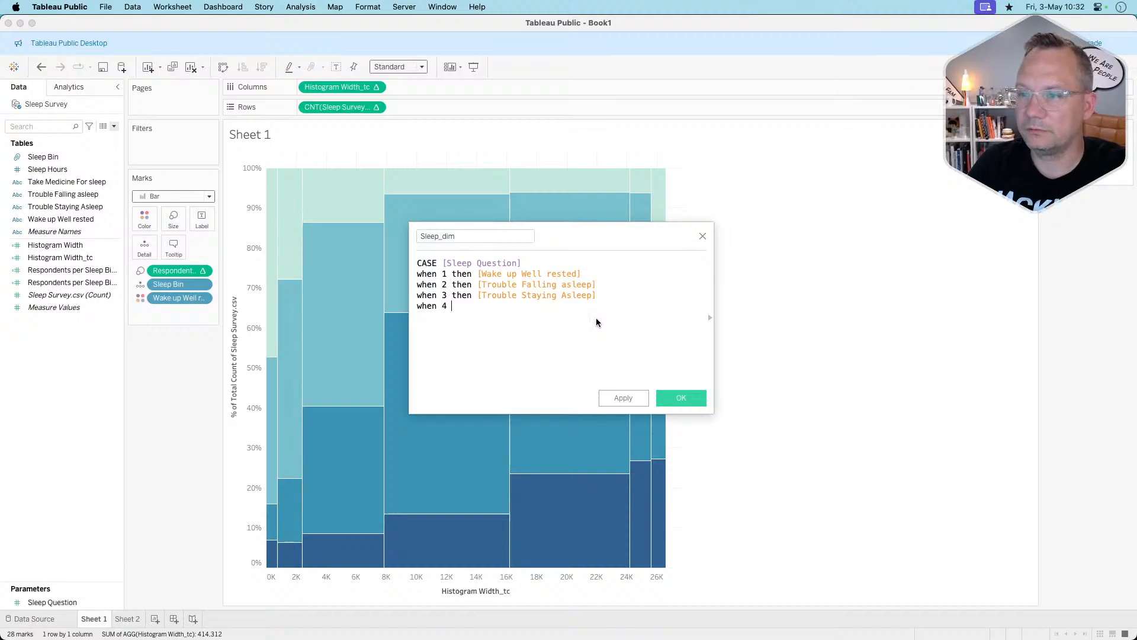
type(" then")
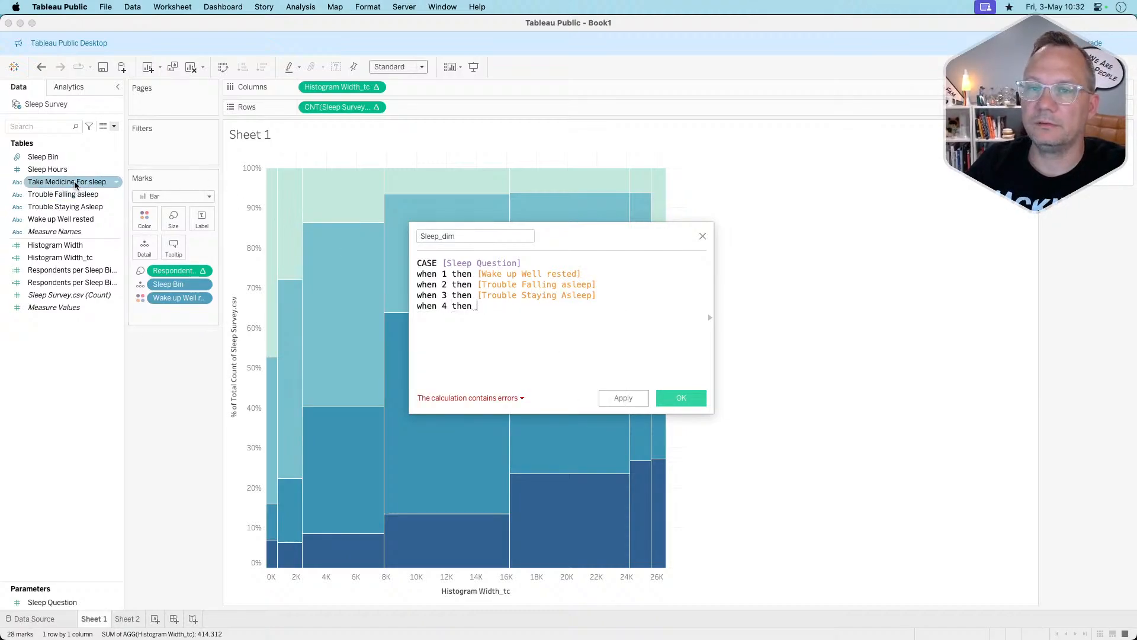
left_click_drag(75, 185, 631, 332)
key("Return")
type("end")
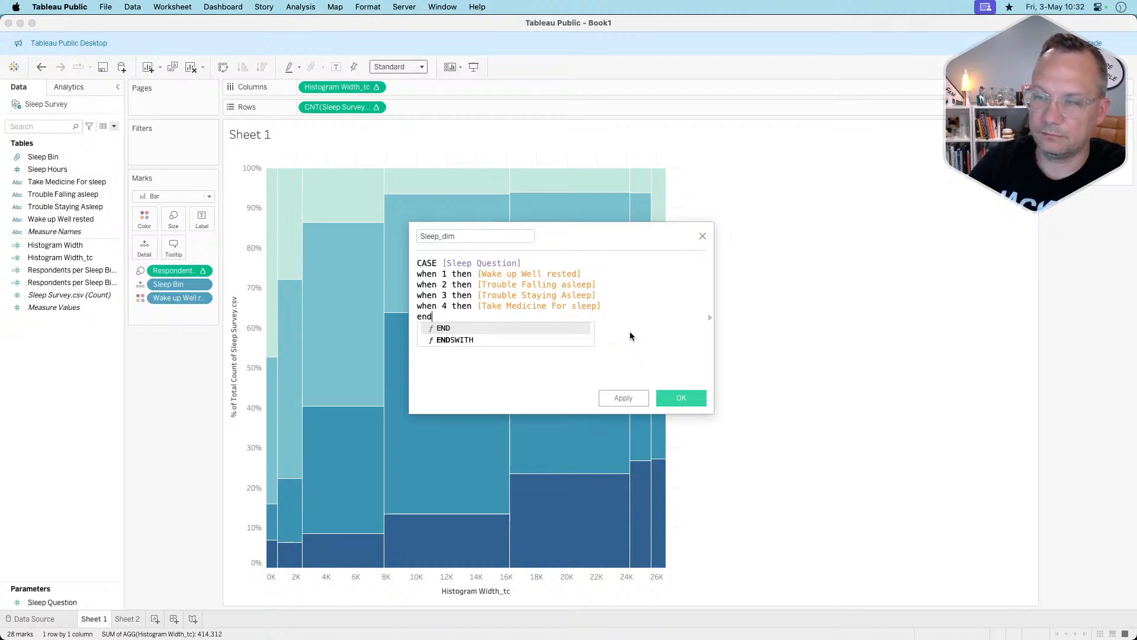
key("Return")
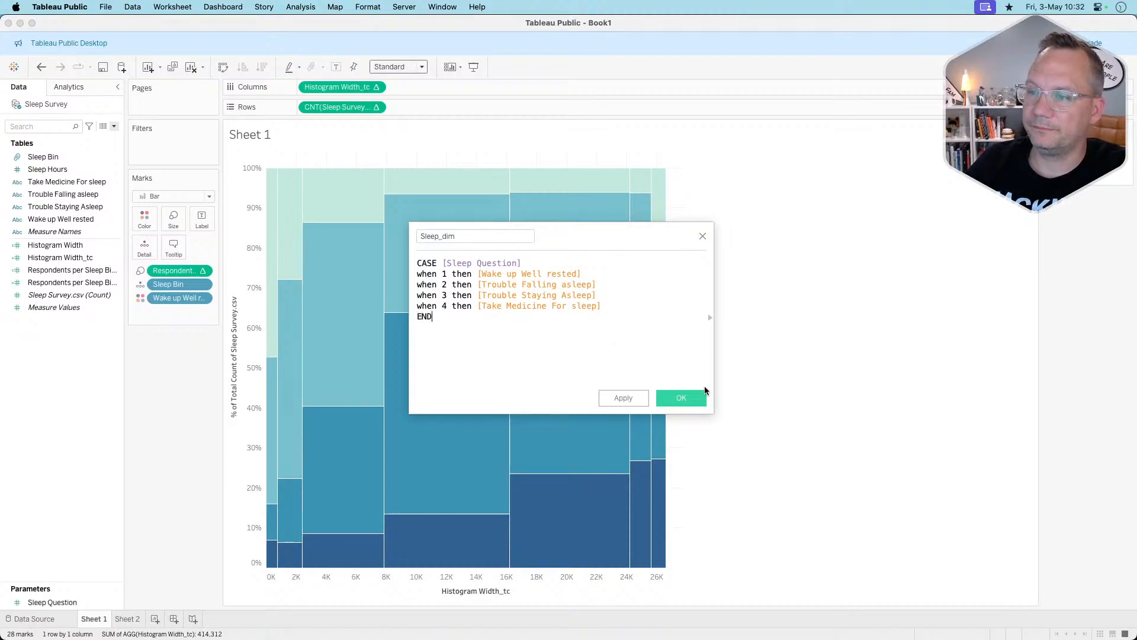
left_click(679, 398)
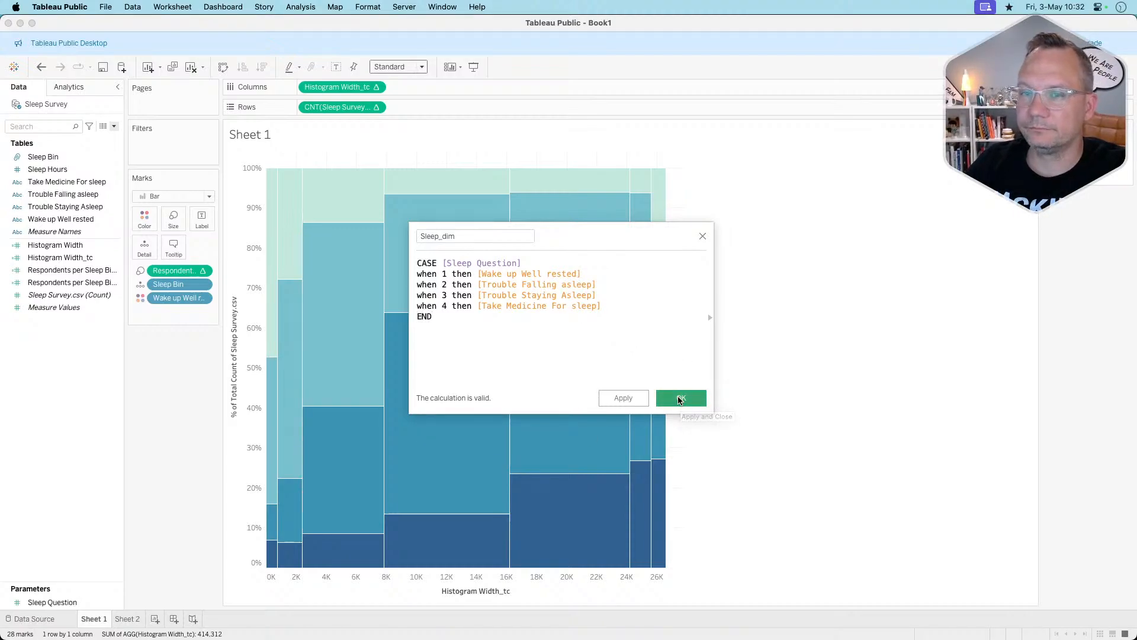
Replace all references to the Wake up Well rested field with the Sleep_dim calculated field.
left_click(91, 396)
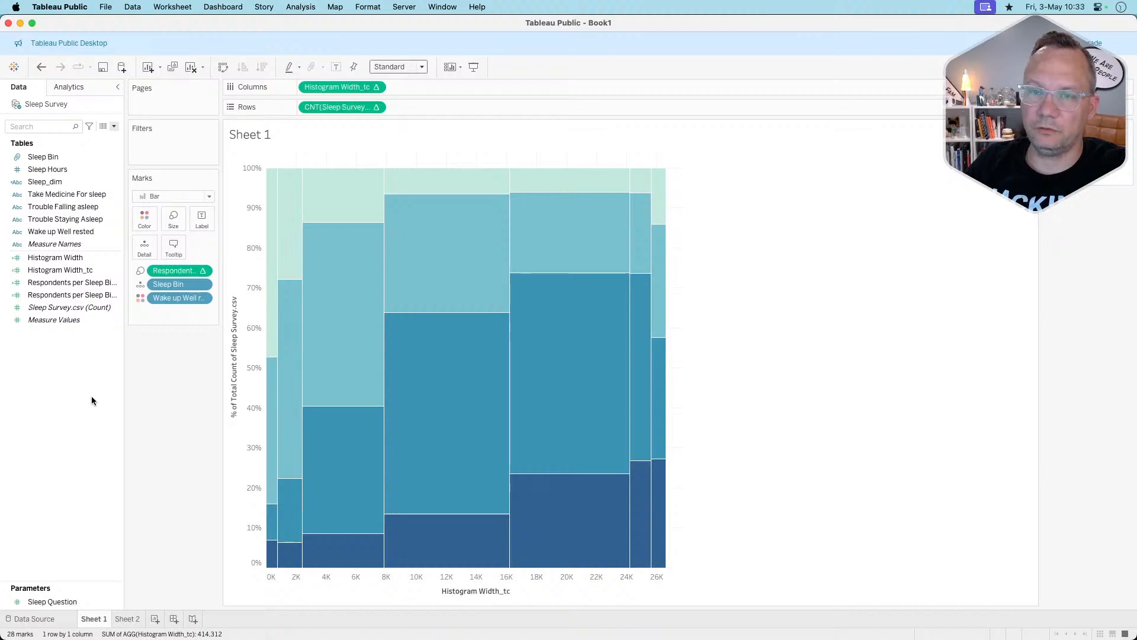
right_click(74, 239)
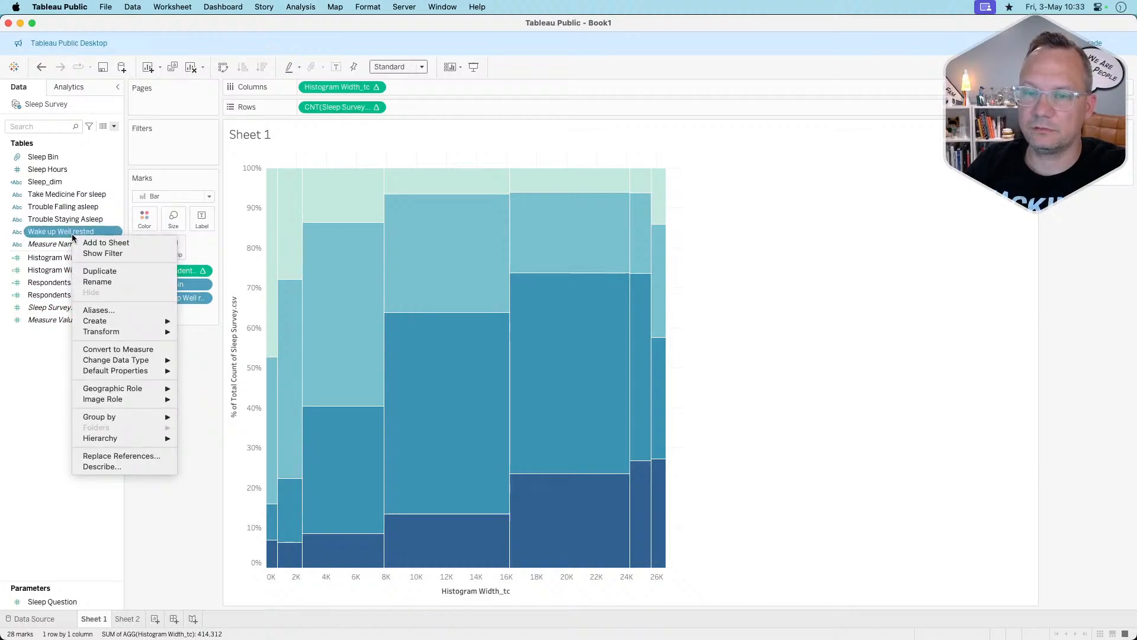
left_click(129, 456)
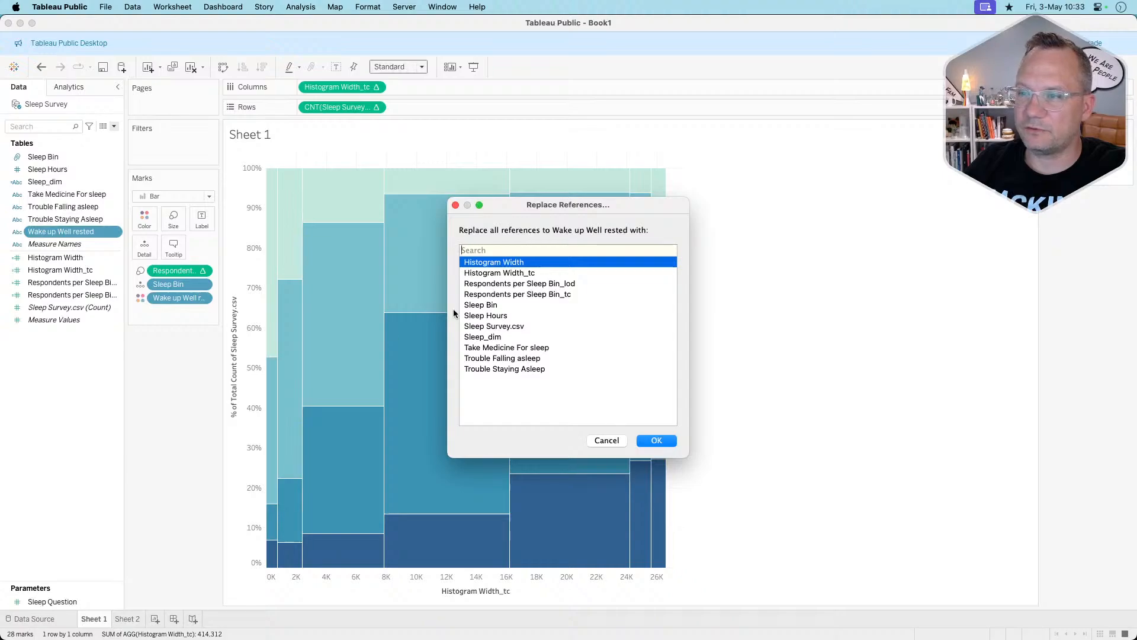
left_click(484, 305)
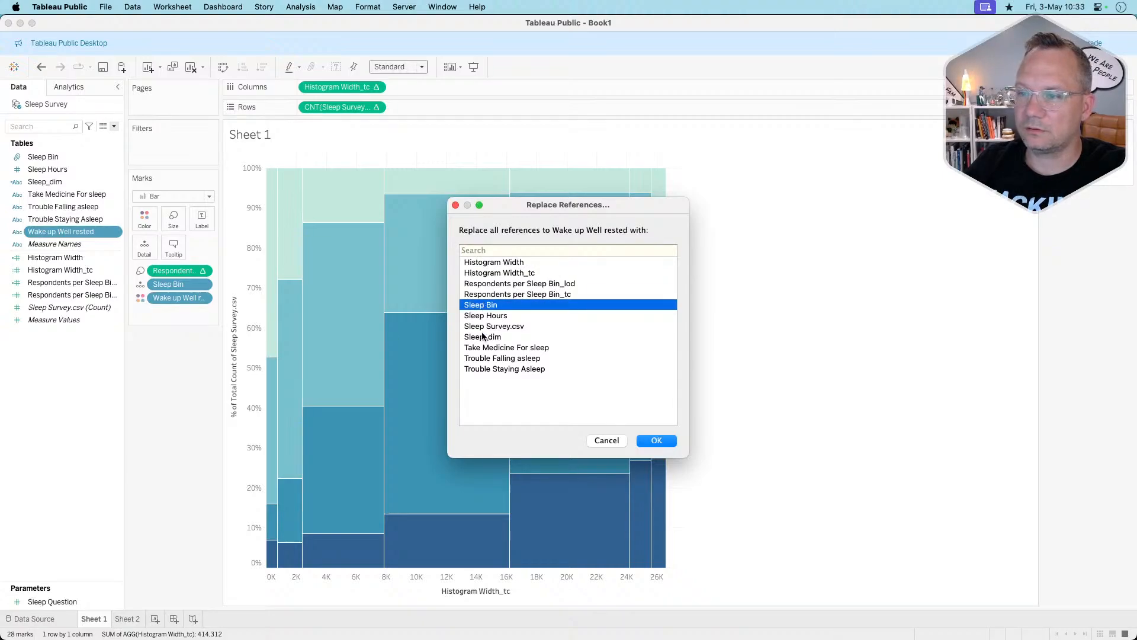
left_click(483, 336)
left_click(651, 440)
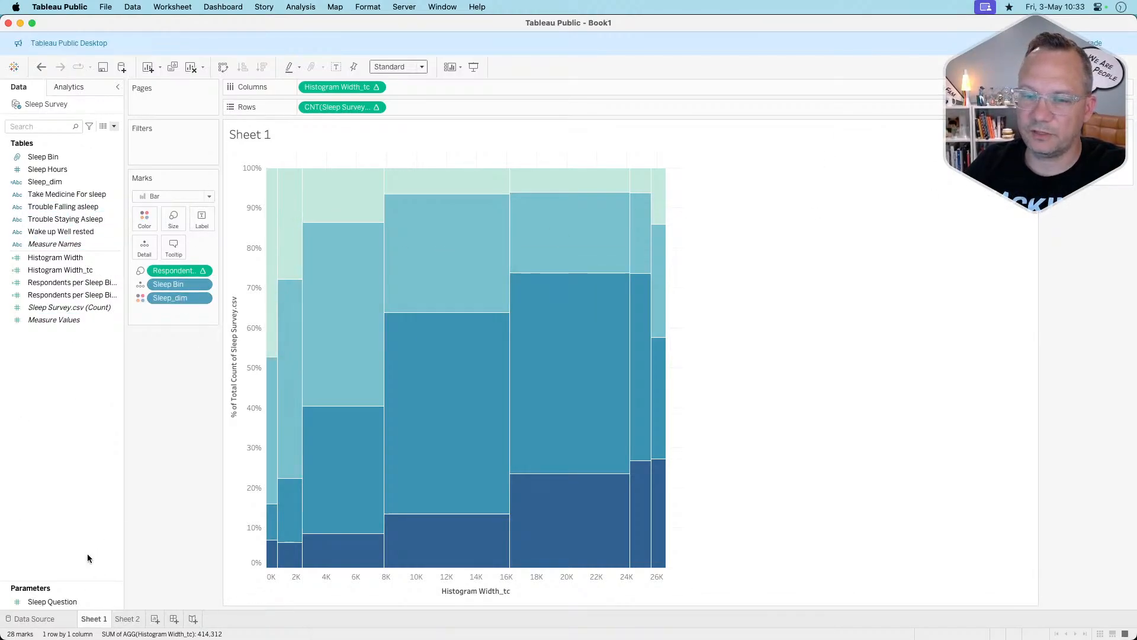
Show the Sleep Question parameter control on the sheet and set it to Trouble Falling Asleep.
right_click(61, 602)
left_click(101, 418)
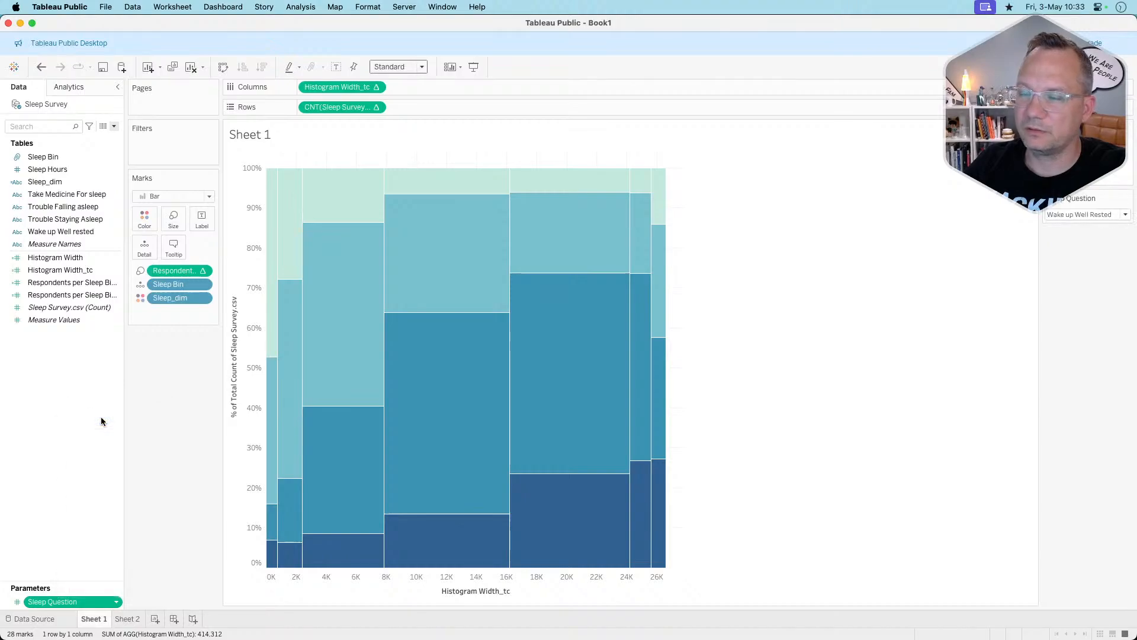
left_click(1091, 215)
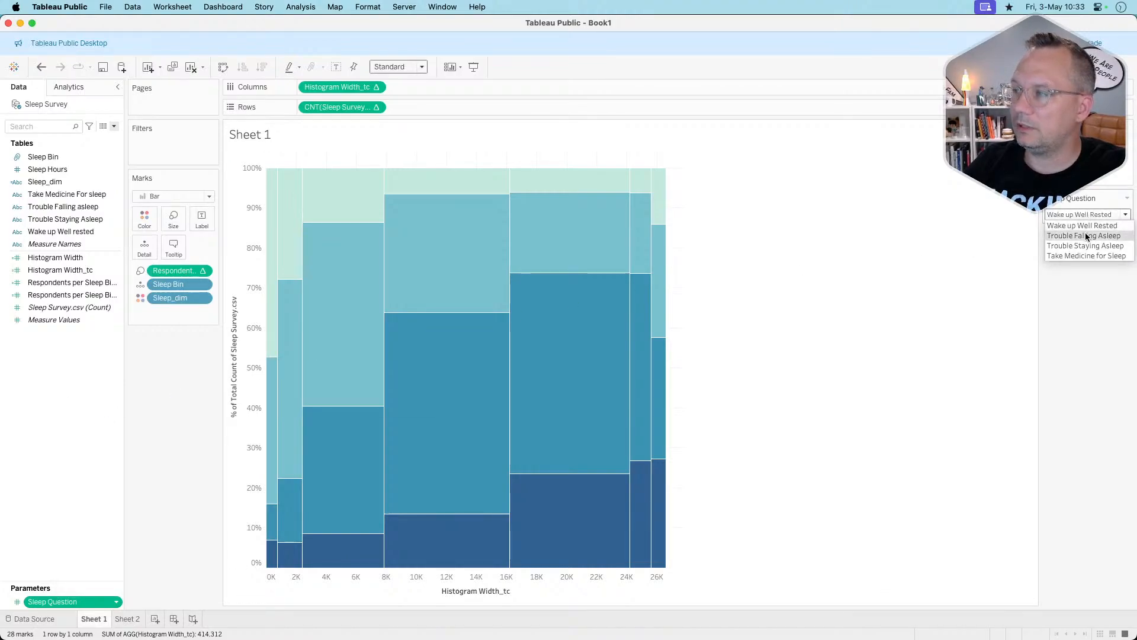
left_click(1087, 235)
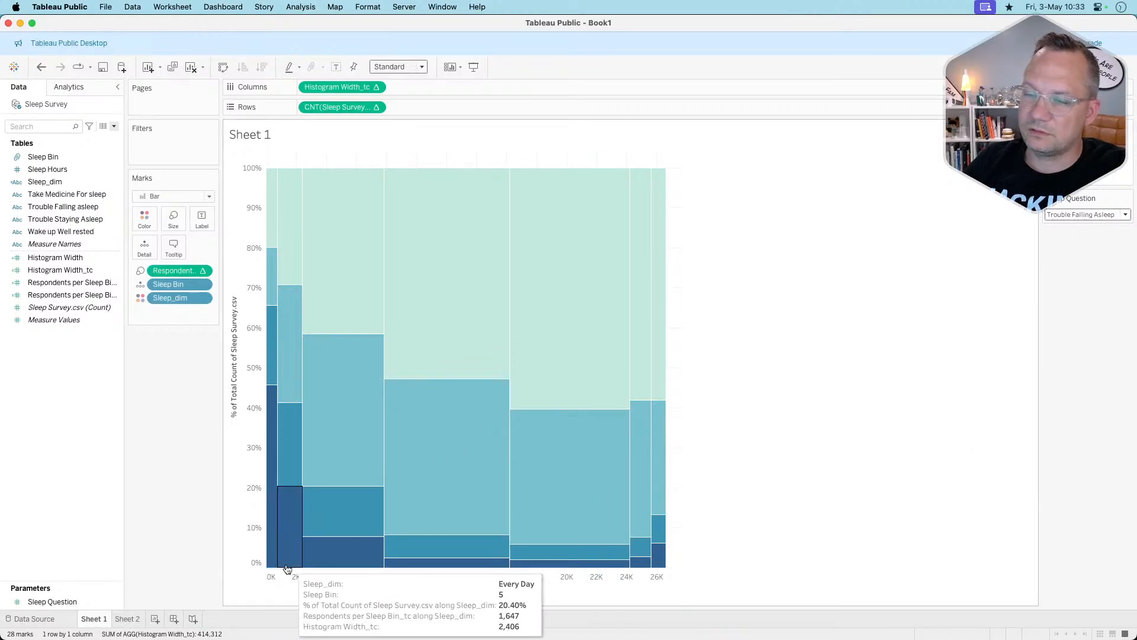
Examine the answer shares across the sleep bins in the Marimekko chart for the Trouble Falling Asleep question.
mouse_move(274, 540)
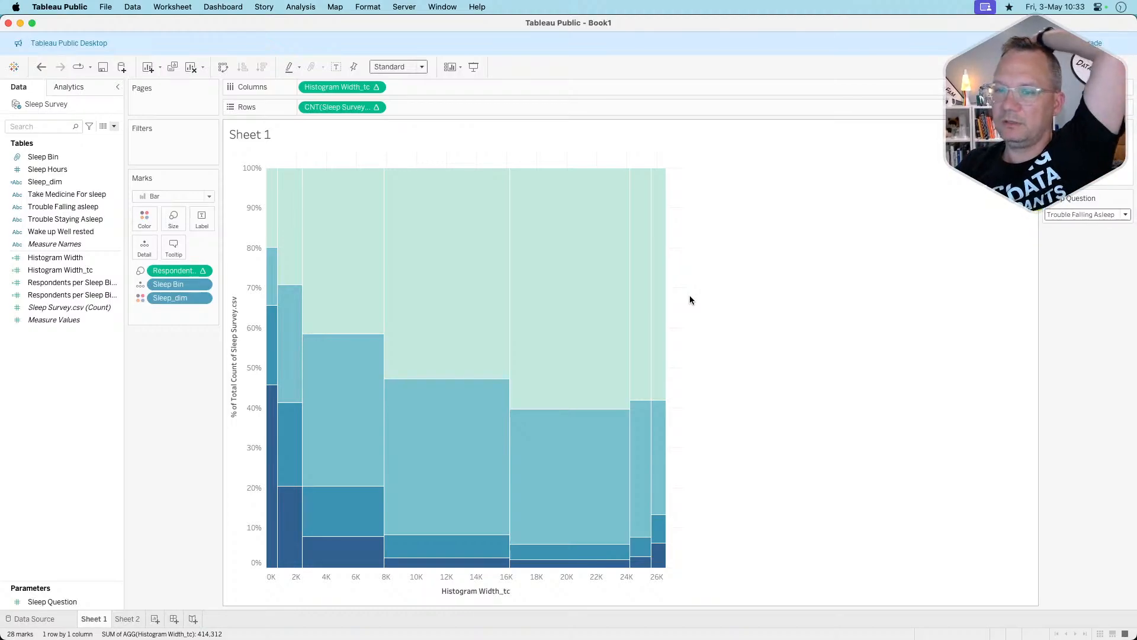
mouse_move(303, 506)
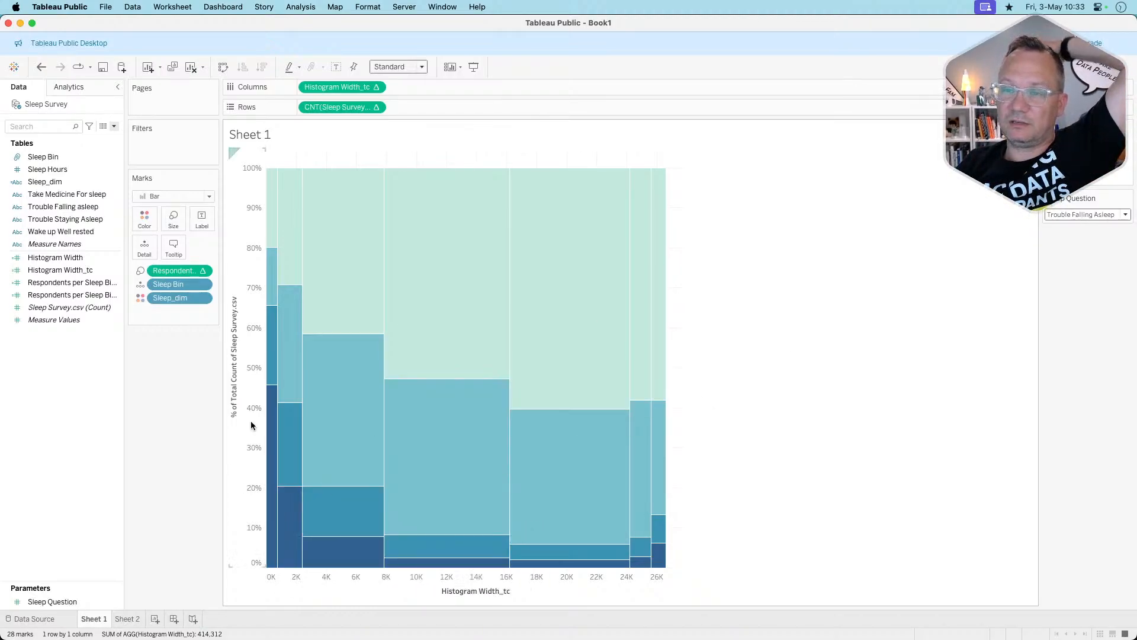
mouse_move(275, 428)
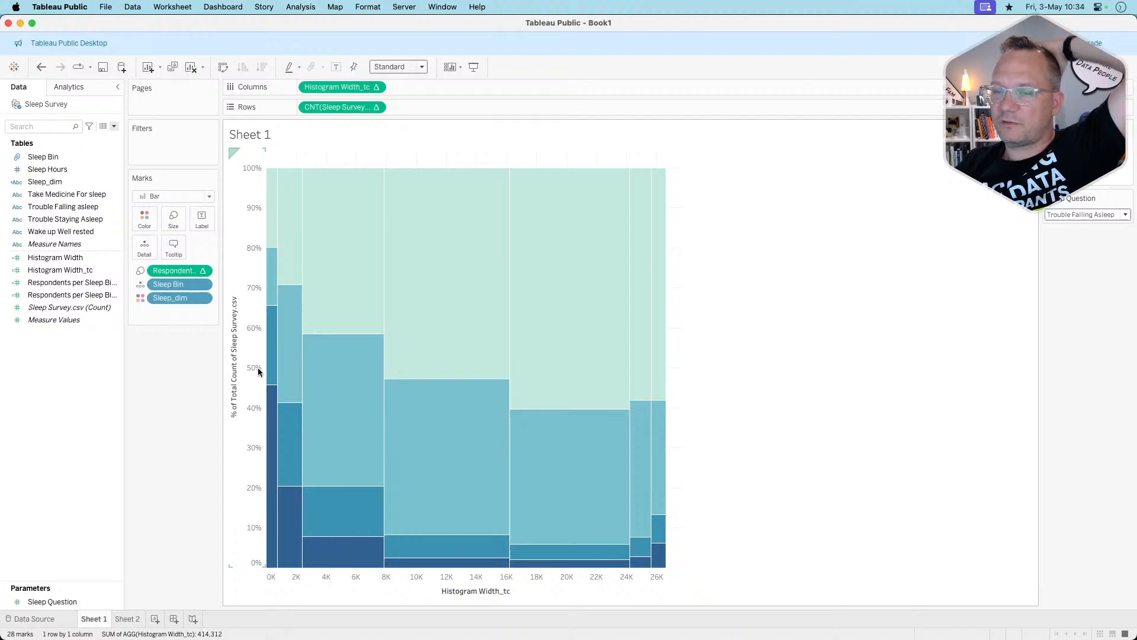
mouse_move(309, 389)
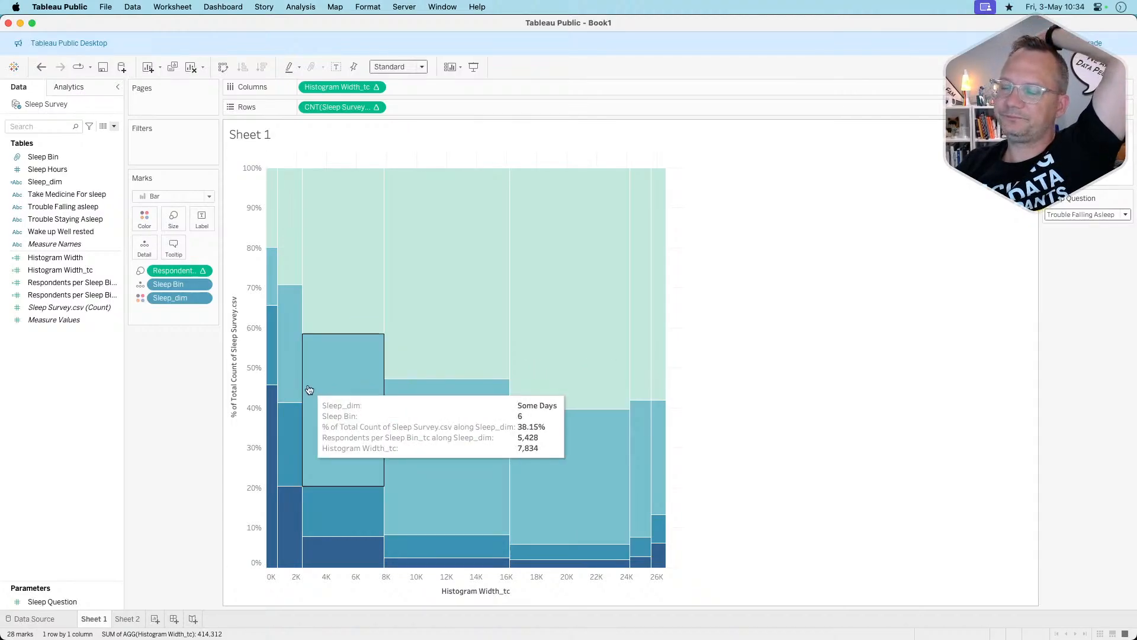
mouse_move(446, 377)
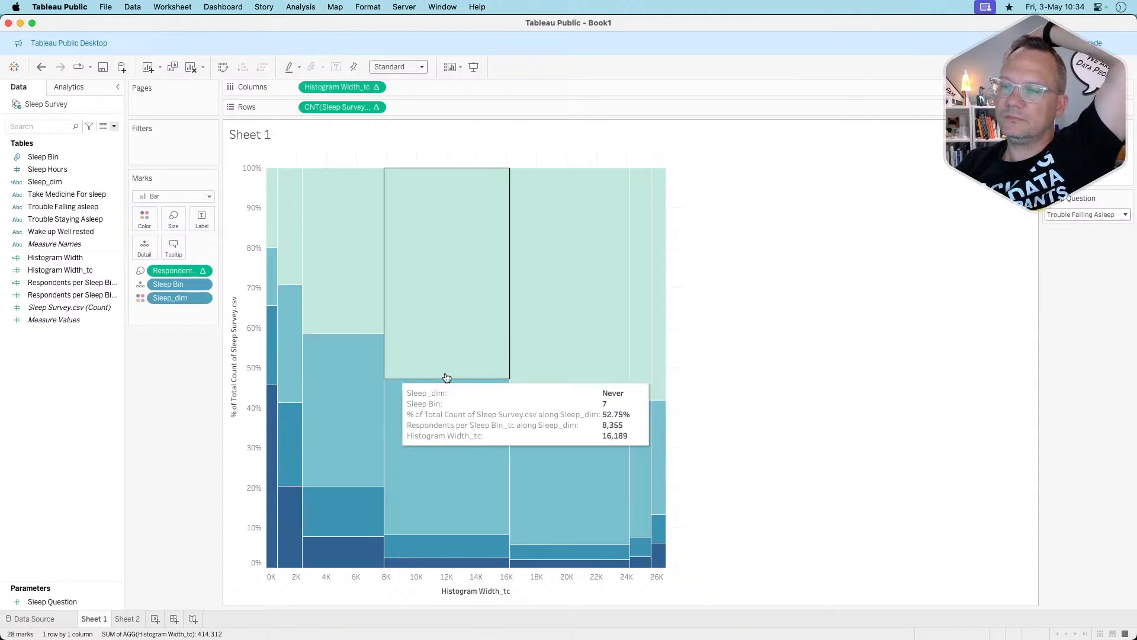
mouse_move(273, 379)
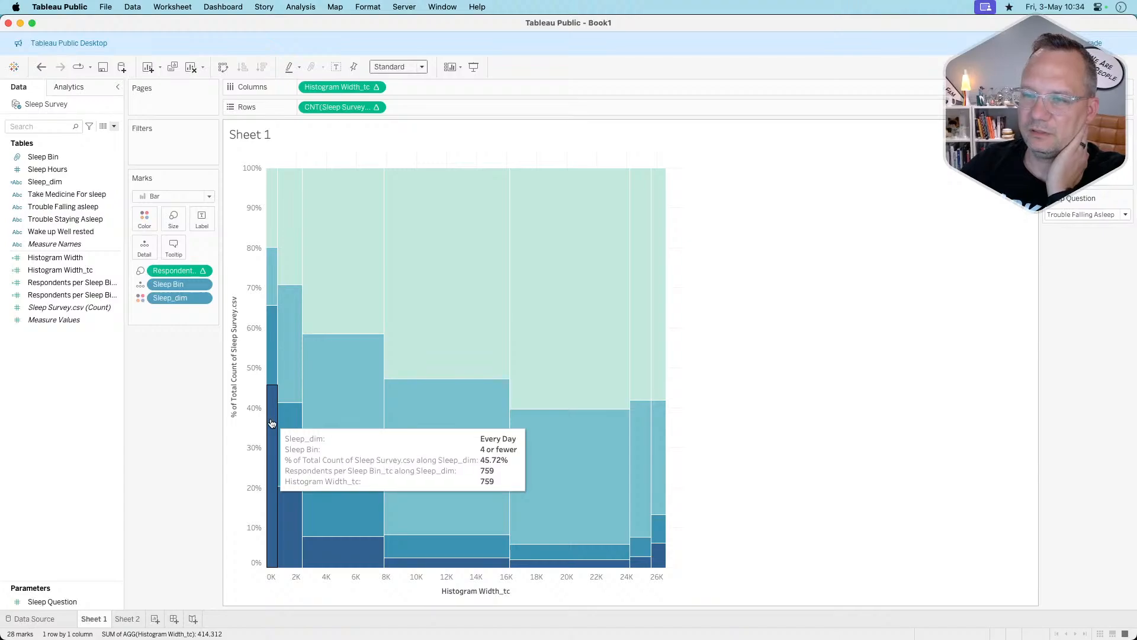
Test the Sleep Question parameter by switching between Trouble Staying Asleep and Trouble Falling Asleep, ending on Take Medicine for Sleep.
left_click(1068, 216)
left_click(1066, 247)
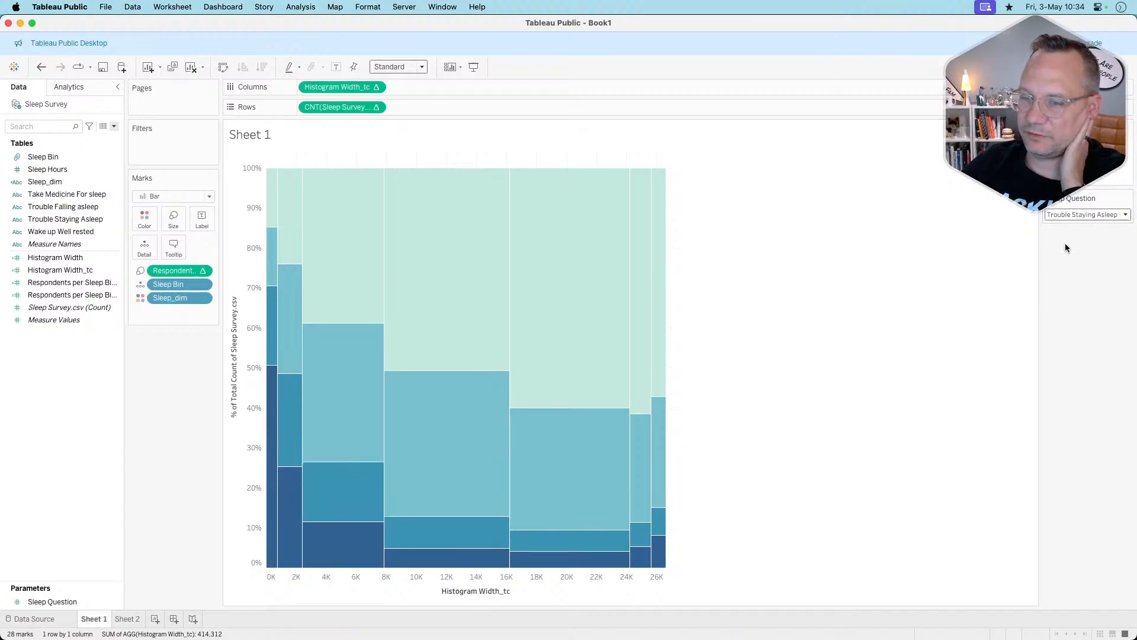
left_click(1079, 215)
left_click(1078, 235)
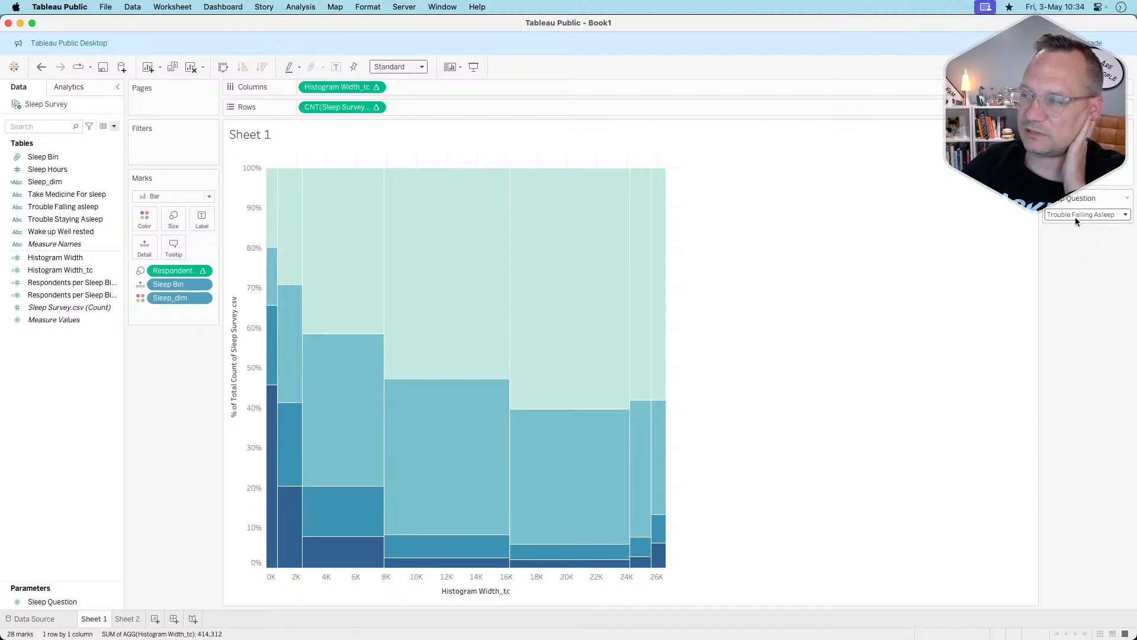
left_click(1075, 217)
left_click(1071, 245)
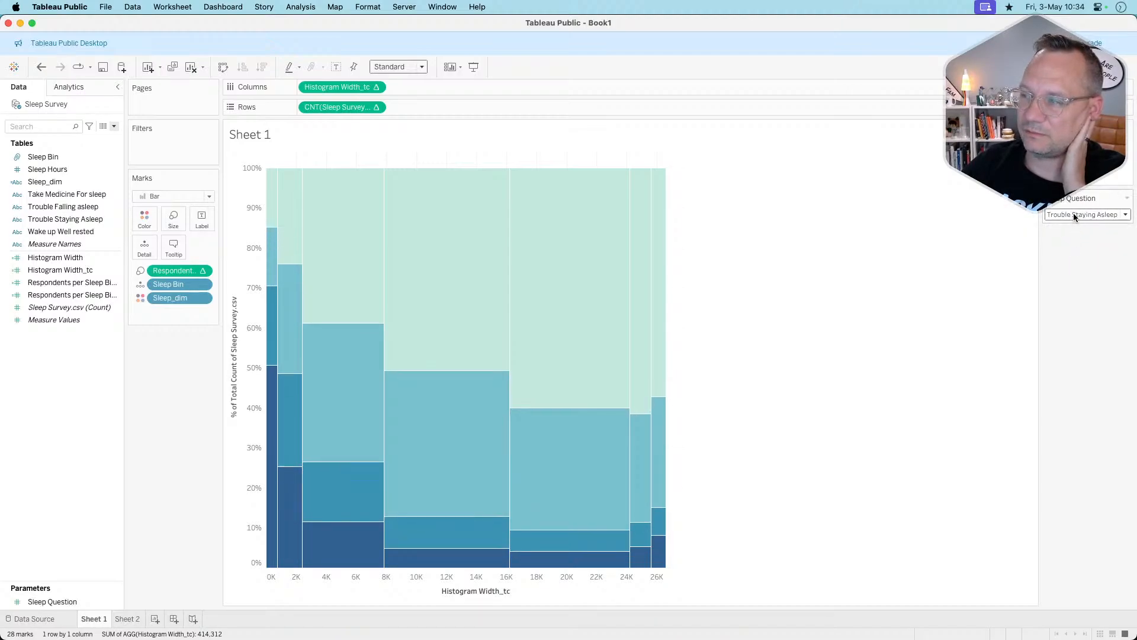
left_click(1074, 215)
left_click(1076, 255)
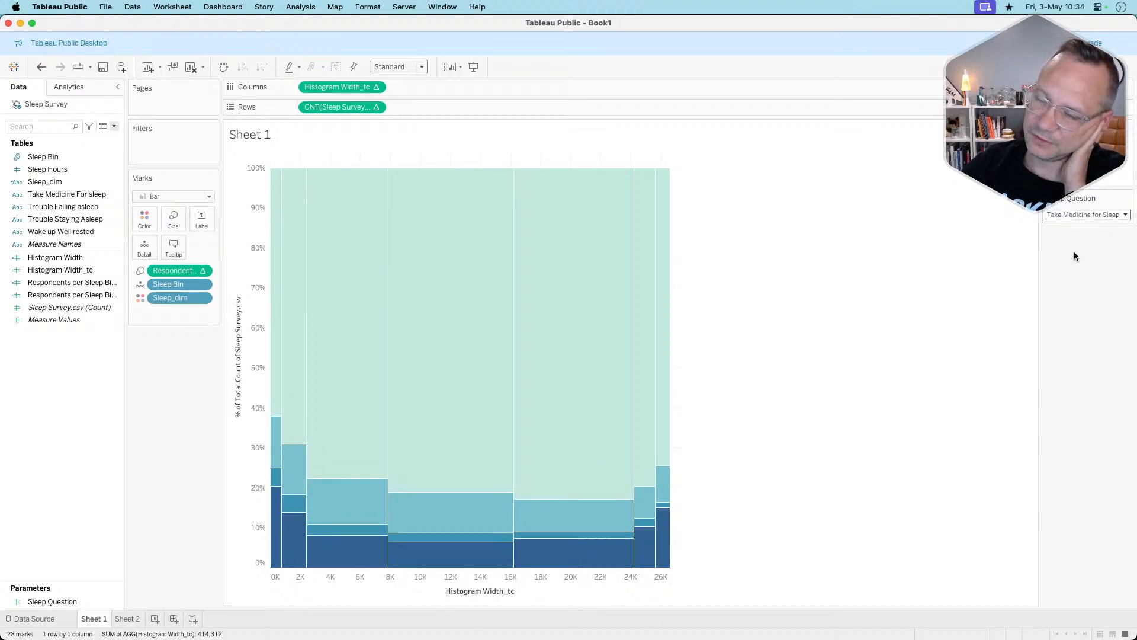
mouse_move(358, 339)
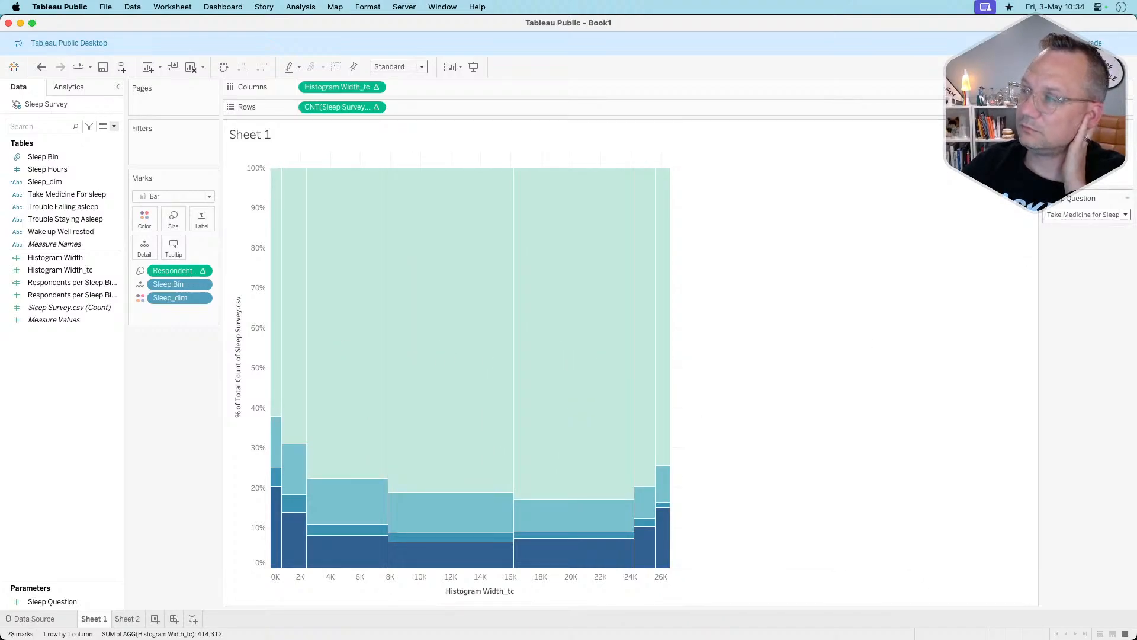
Try hiding the Never answer category from the chart and undo the hiding.
right_click(1070, 144)
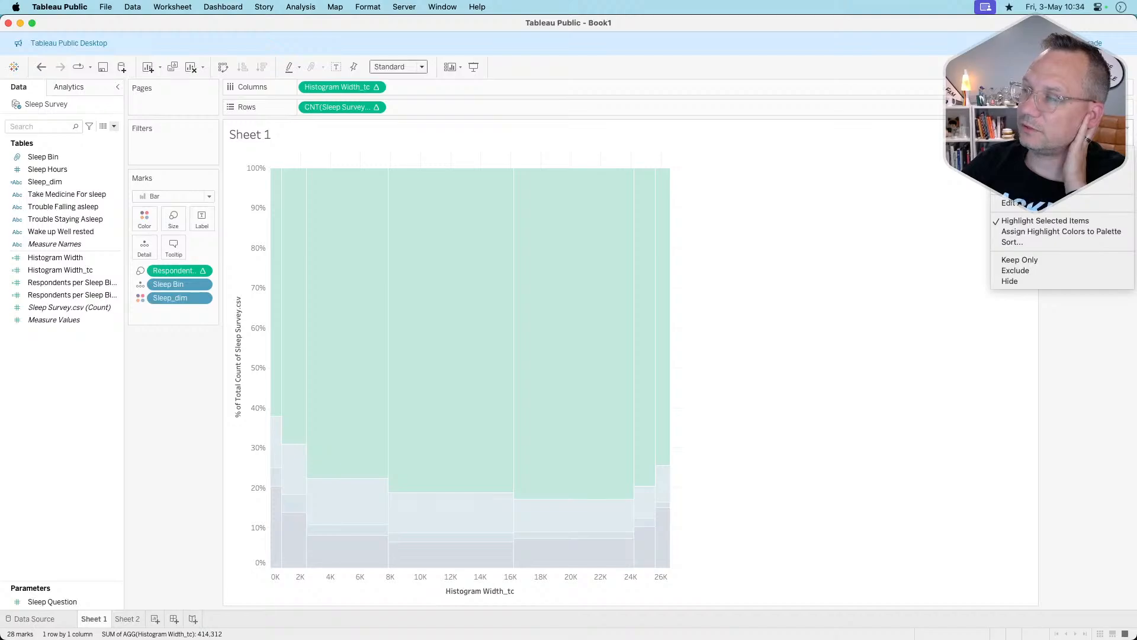
left_click(1018, 277)
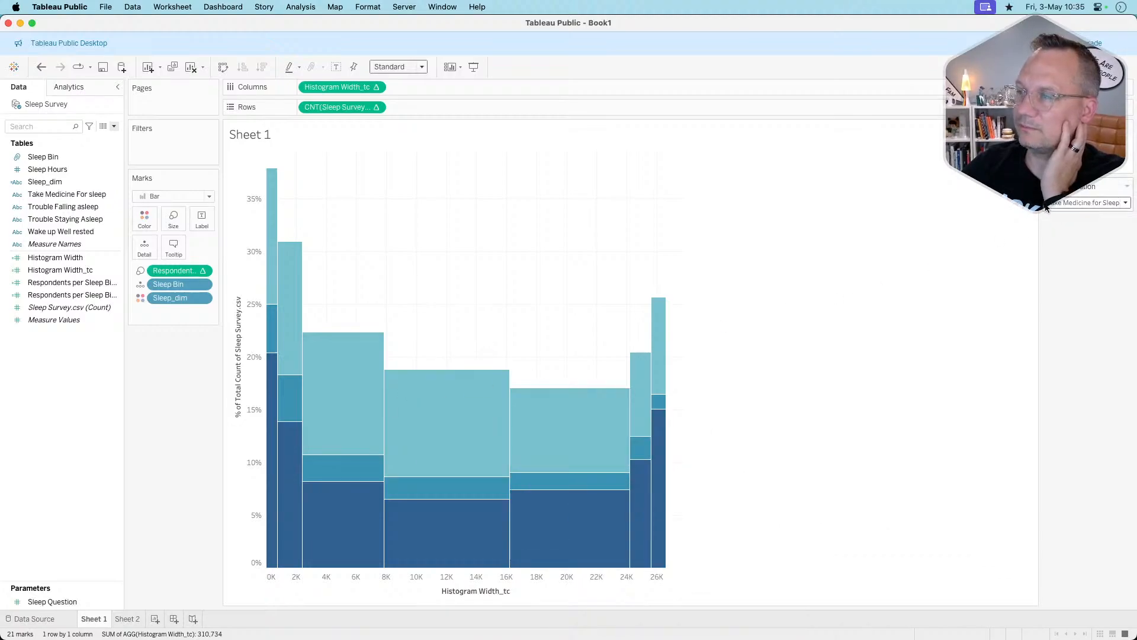
left_click(42, 69)
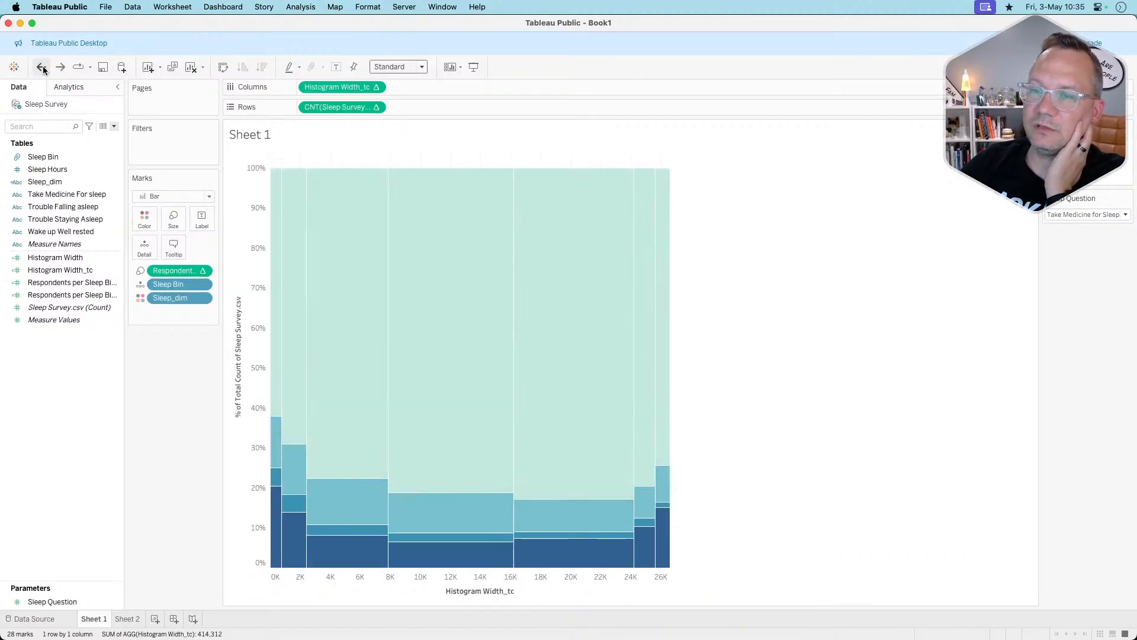
Set the Sleep Question parameter back to Wake up Well Rested.
left_click(1083, 218)
left_click(1082, 223)
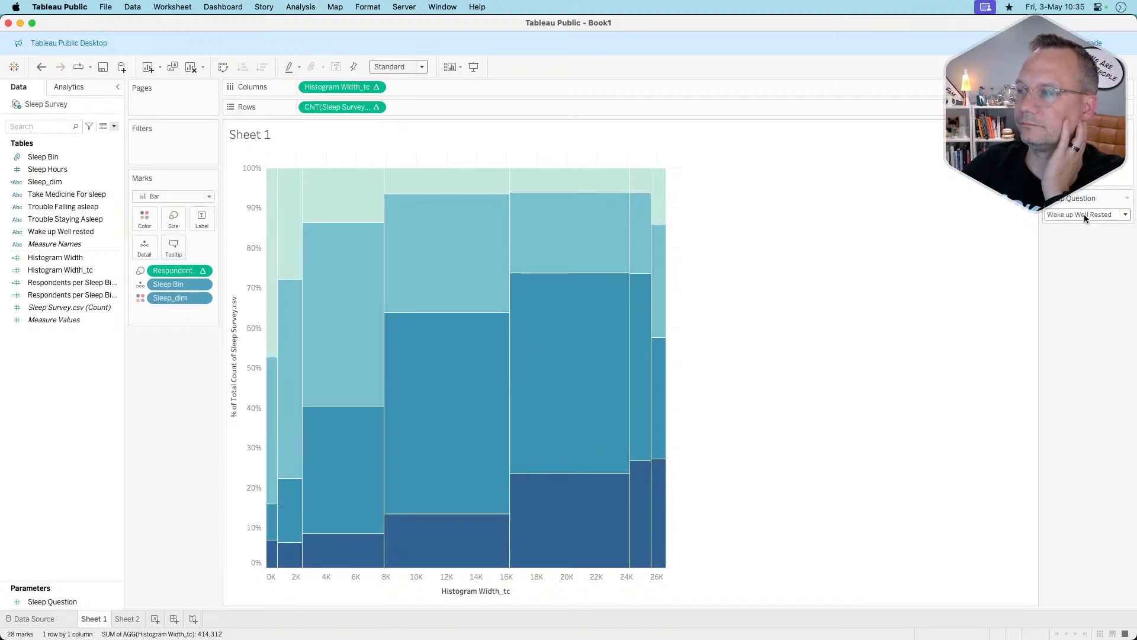